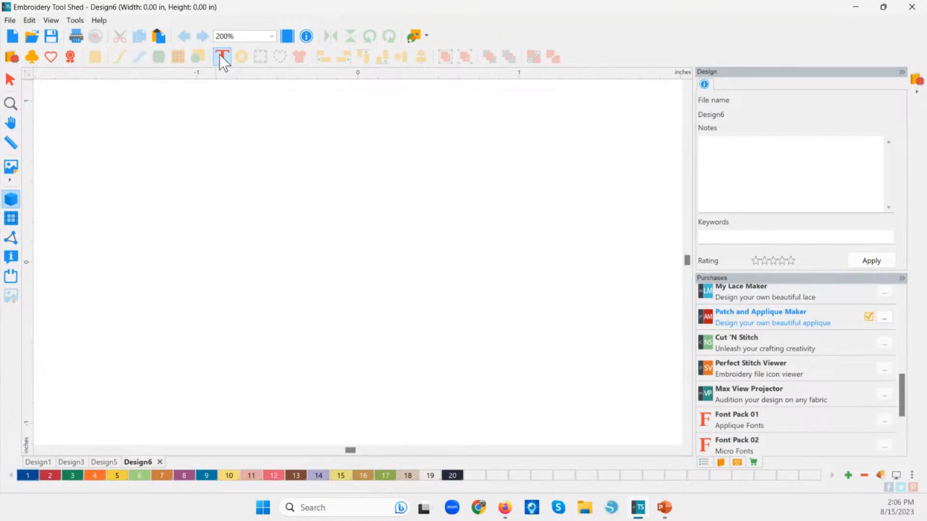
Add a text object reading "Class of" to the blank design using the Arial Applique font
left_click(220, 55)
left_click(188, 263)
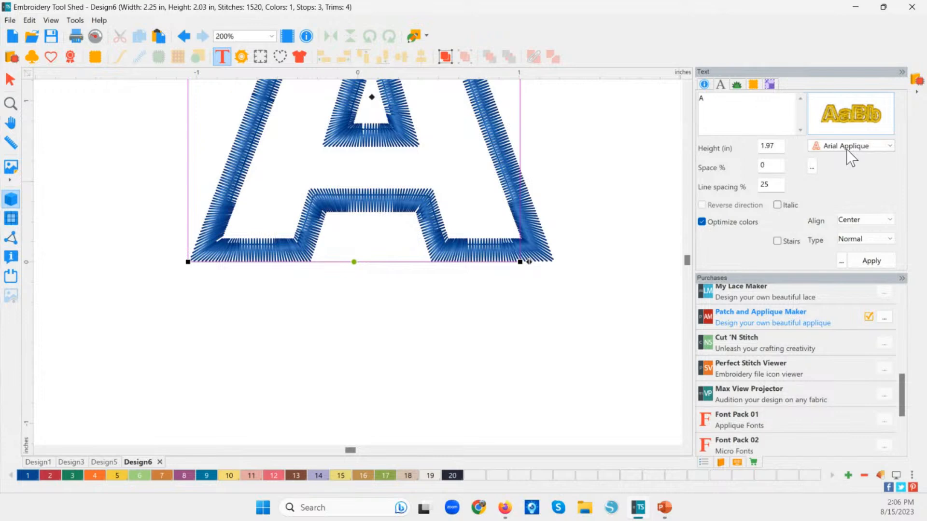
left_click(712, 102)
left_click_drag(713, 101, 695, 109)
left_click(871, 261)
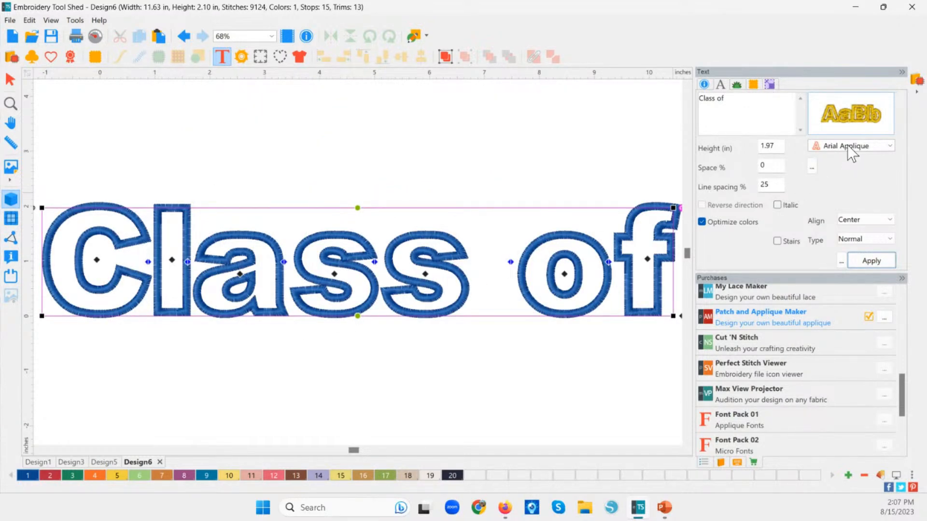
Change the font of "Class of" to Arial, and replace it with Brush from the font catalog
left_click(889, 146)
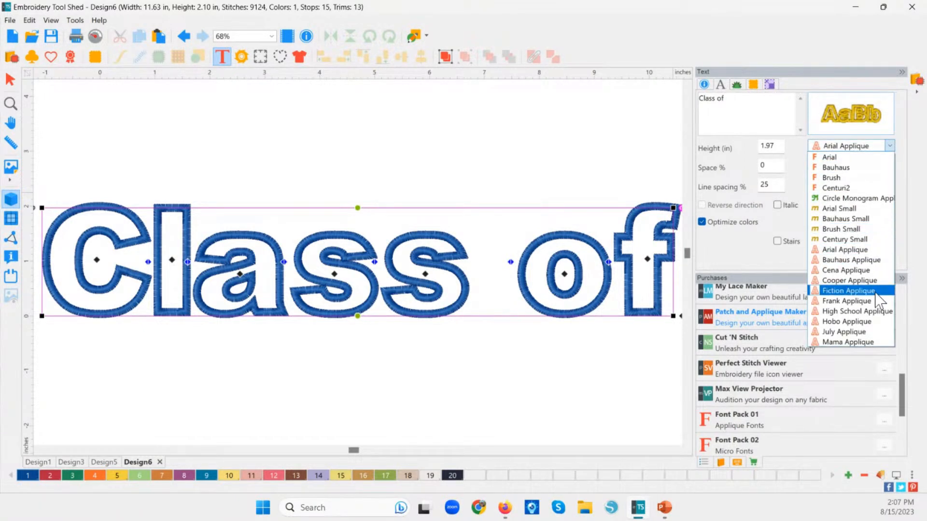
left_click(844, 160)
mouse_move(875, 124)
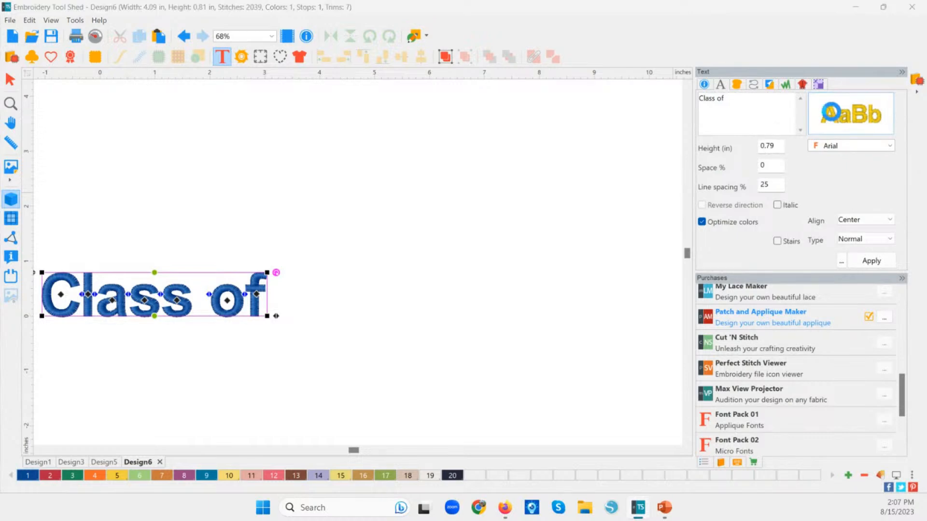
left_click(834, 123)
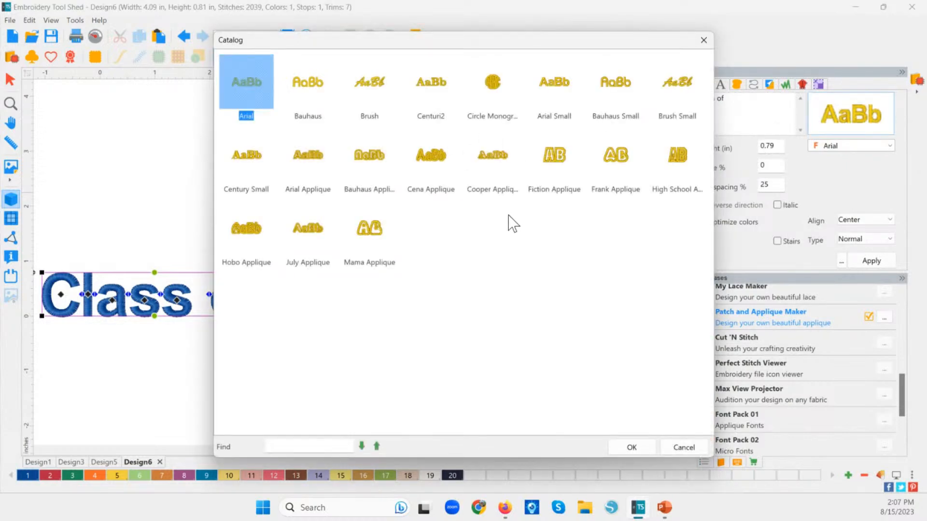
left_click(374, 96)
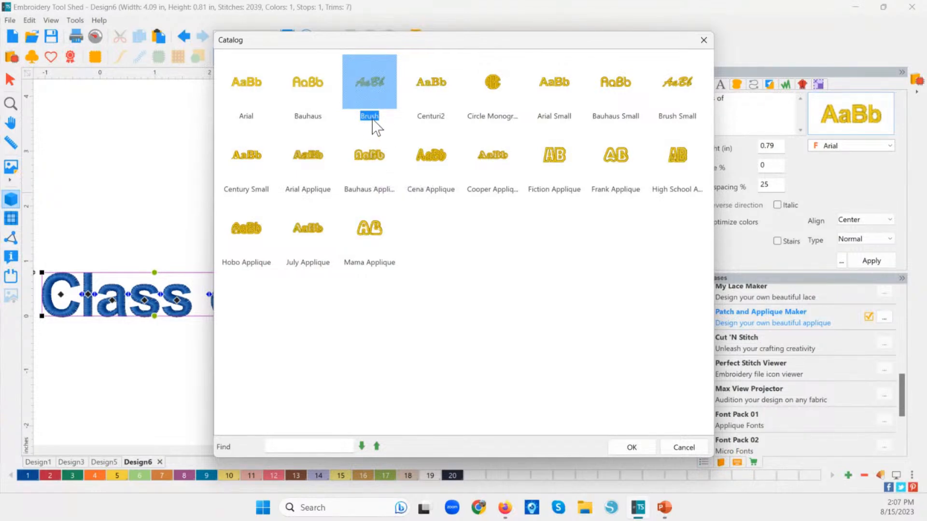
left_click(628, 447)
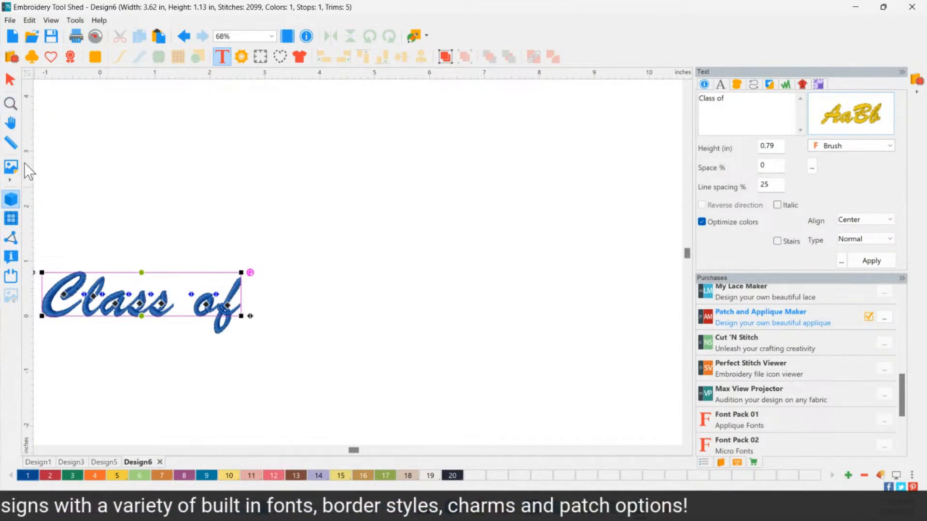
Place a new, separate text object in the empty area below "Class of"
double_click(12, 108)
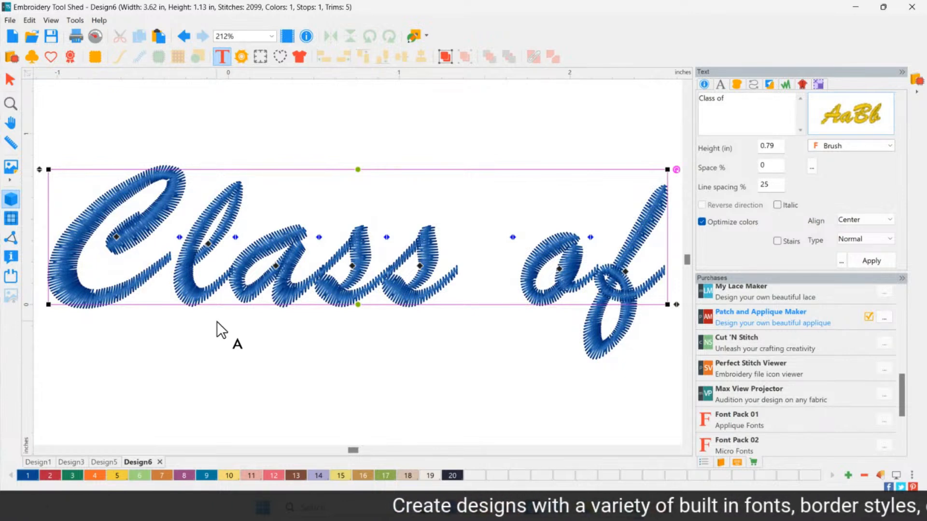
scroll(252, 332, "down", 2)
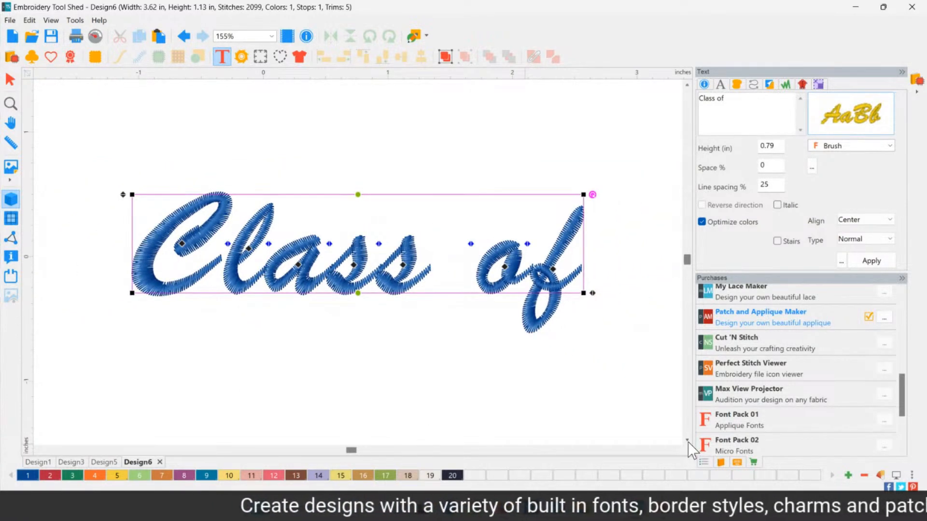
left_click(687, 440)
left_click(687, 441)
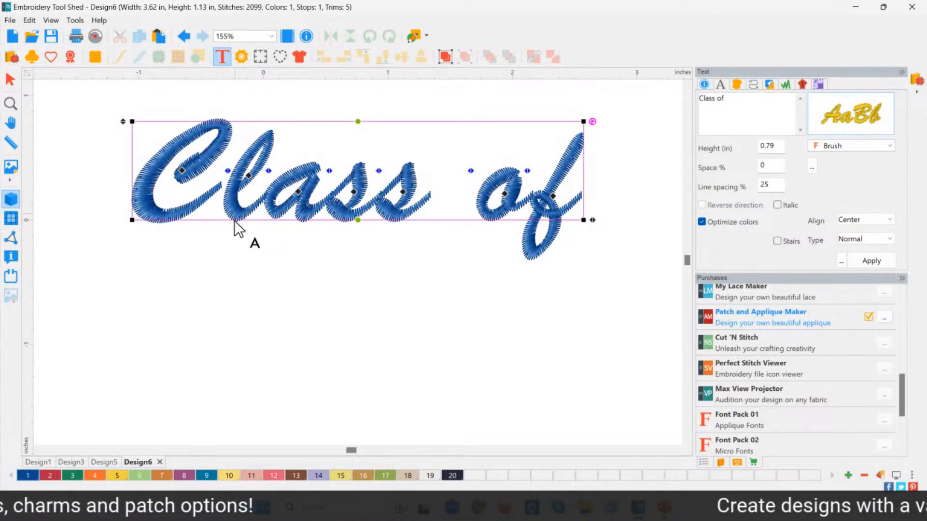
left_click(233, 261)
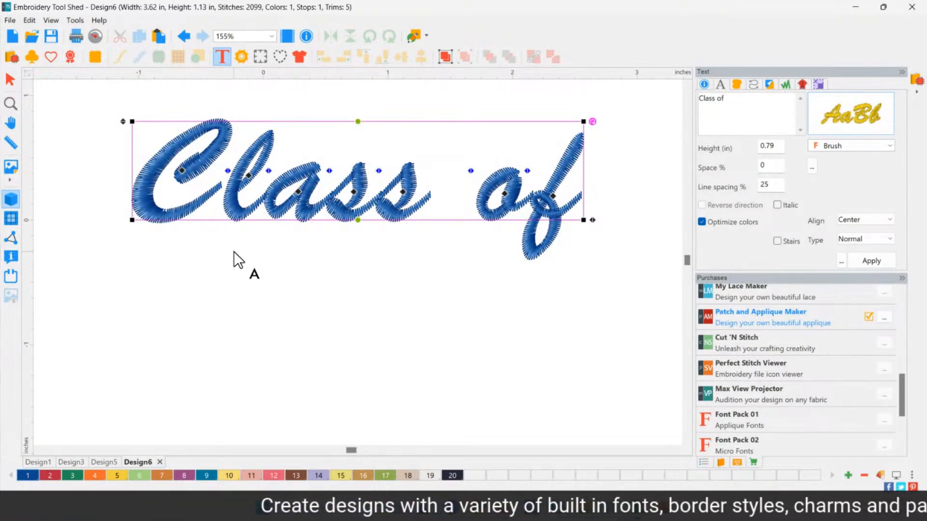
left_click(233, 260)
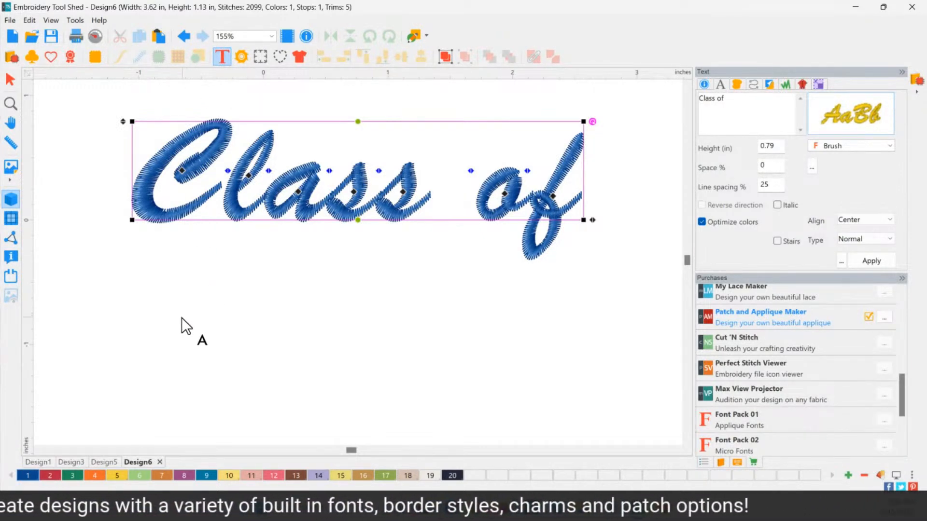
left_click(147, 333)
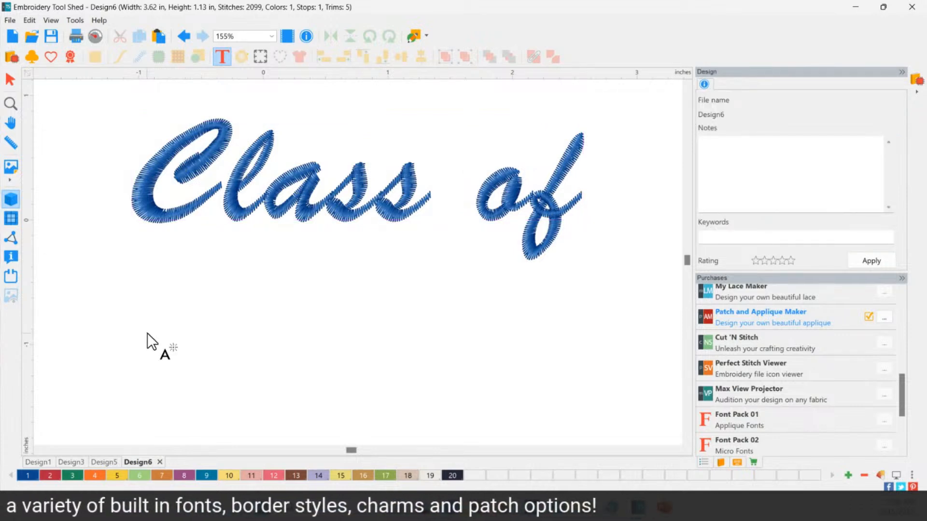
left_click(155, 334)
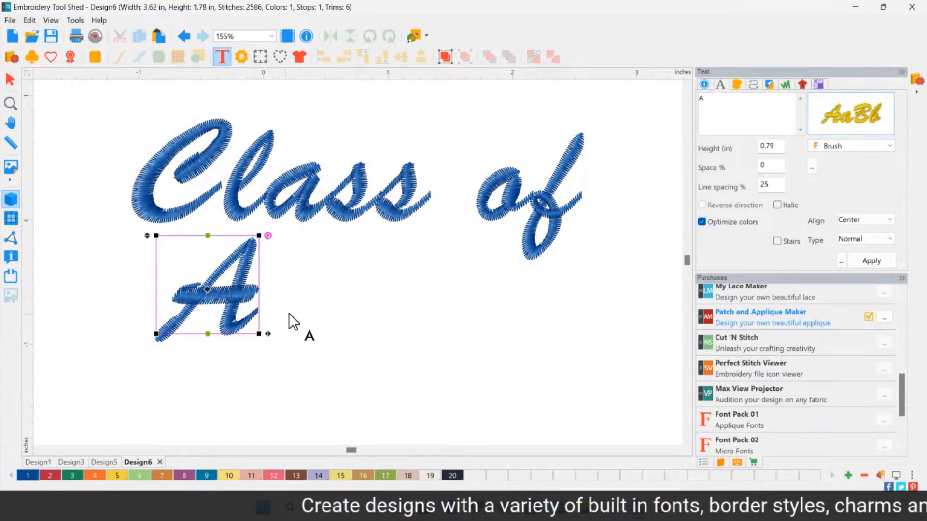
Replace the new text object's letter with "2024" and apply it
left_click(724, 103)
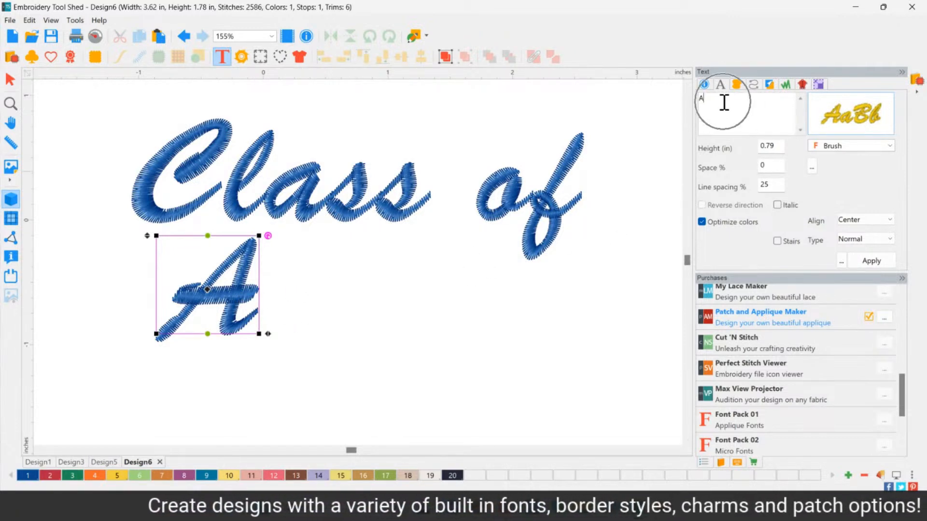
left_click_drag(720, 101, 687, 110)
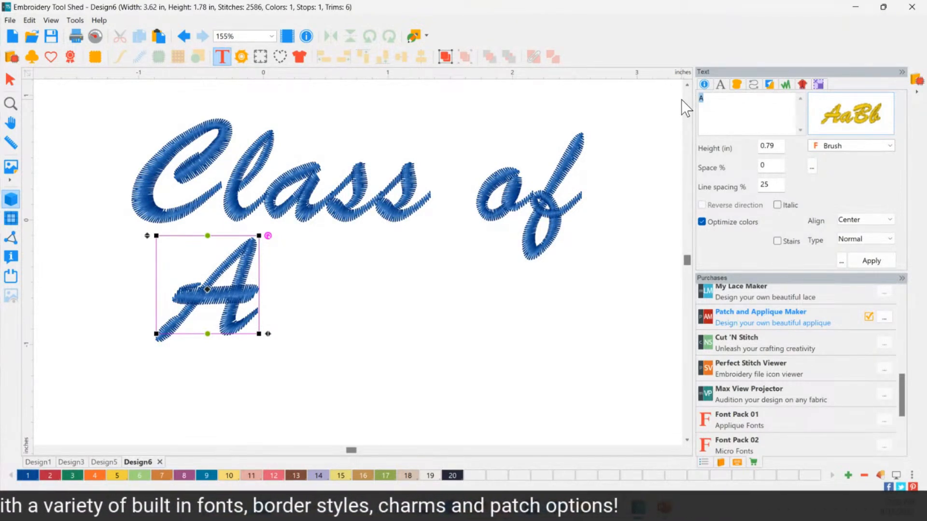
type("2024")
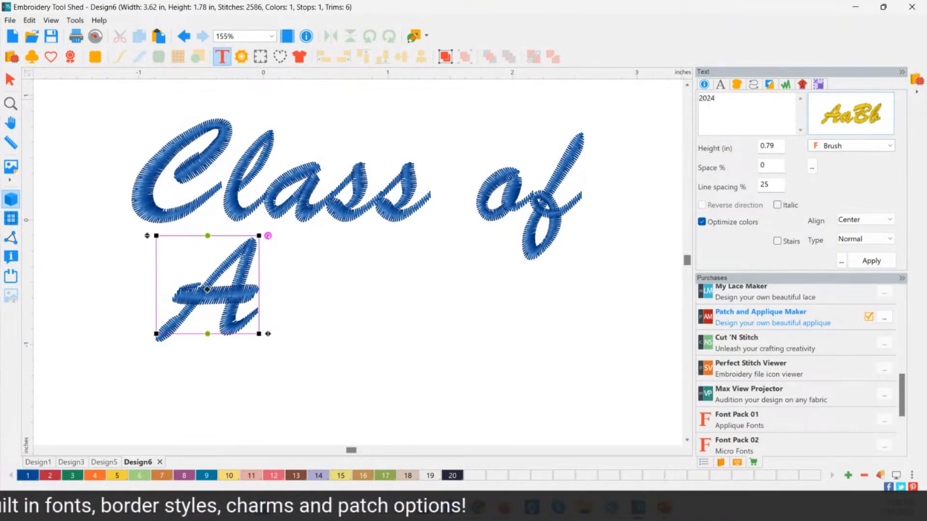
left_click(865, 262)
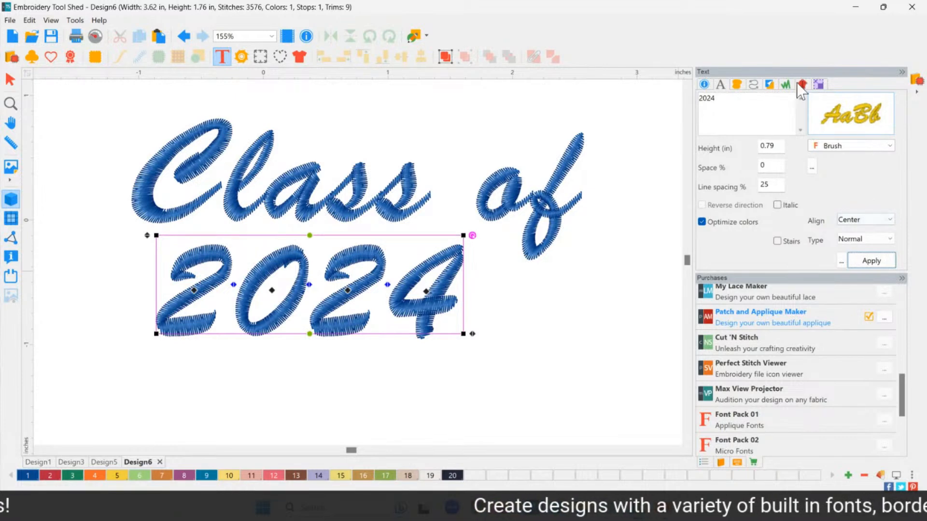
Set the letter spacing of the "2024" text to 5% and apply it
left_click(749, 124)
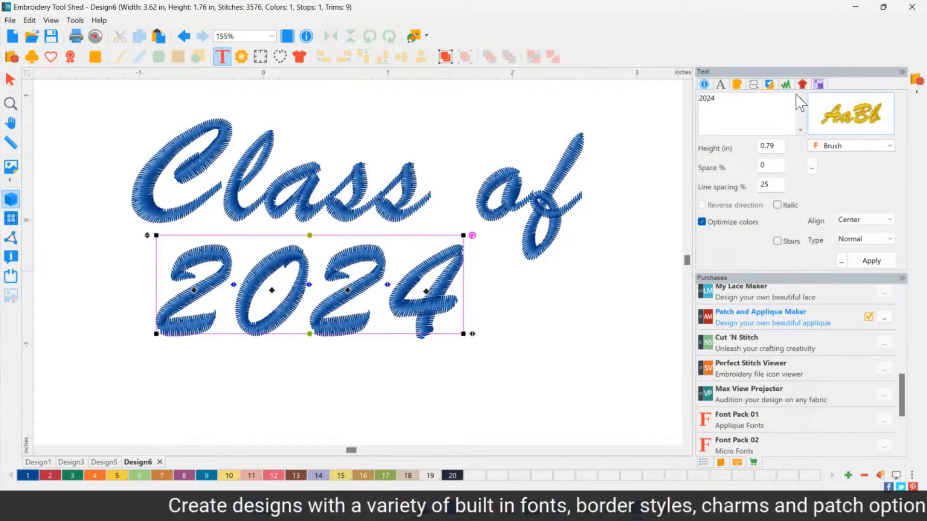
key("ctrl")
key("ctrl")
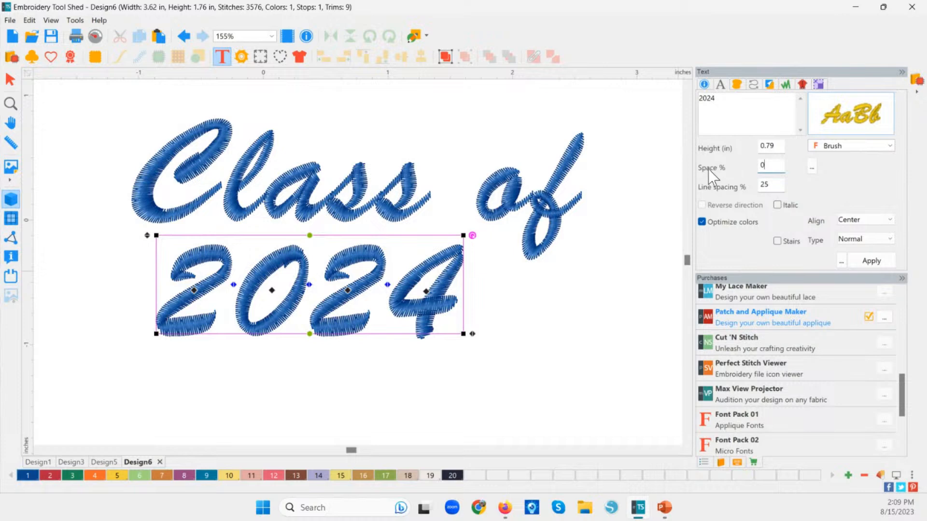
double_click(762, 166)
type("5")
left_click(866, 260)
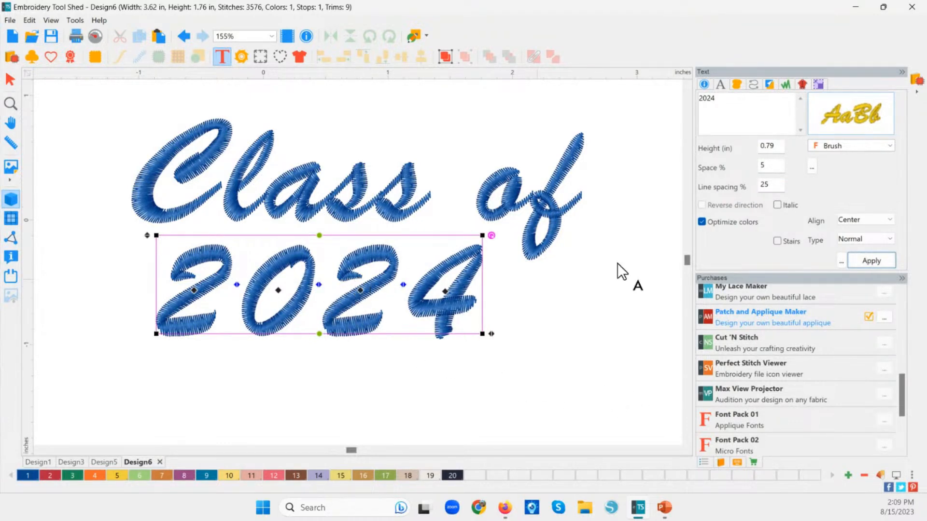
Set the letter spacing of the "2024" text to -10% and apply it
double_click(768, 166)
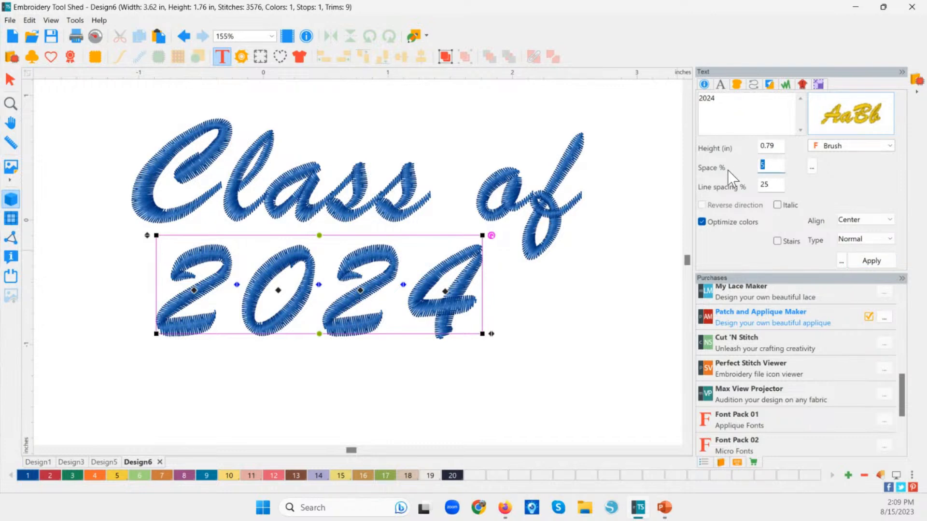
type("-10")
left_click(877, 262)
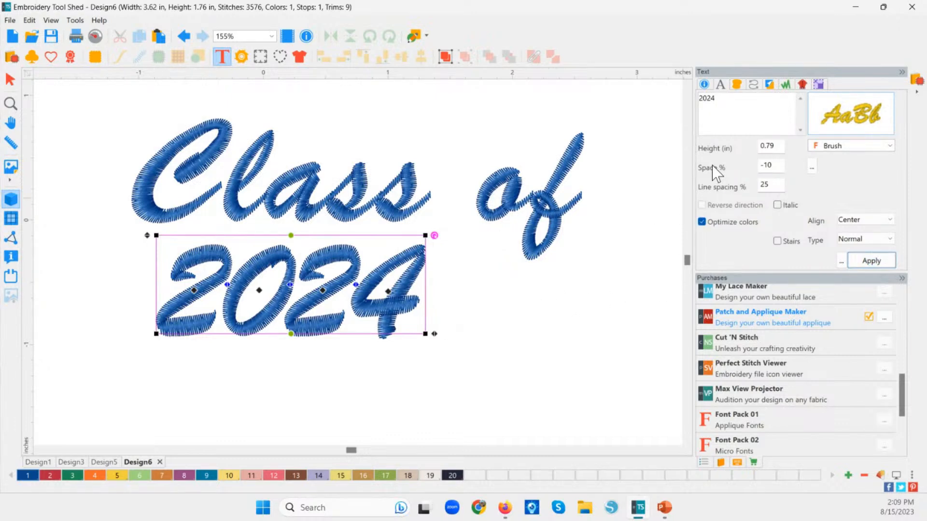
Add a second line reading "2024" to the selected text object
left_click(719, 96)
left_click(874, 260)
left_click(720, 99)
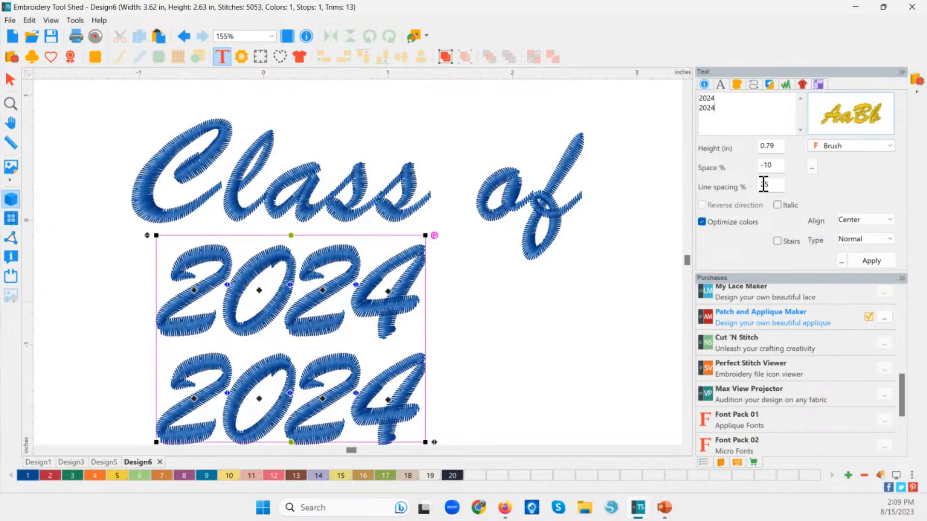
Set the line spacing of the two-line text to 100% and apply it
left_click_drag(777, 183, 758, 184)
type("1000")
left_click(869, 261)
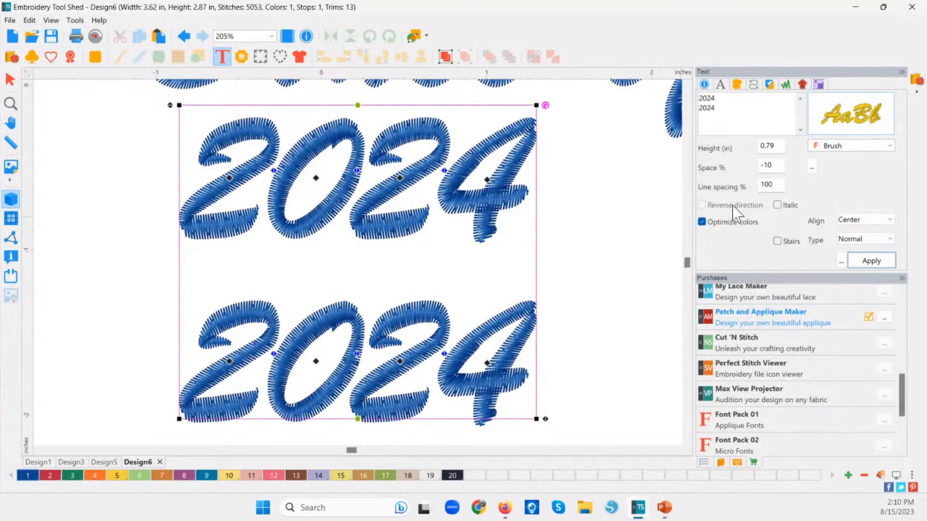
Change the second line of the text object to "Class of 2024" and apply it
left_click(702, 222)
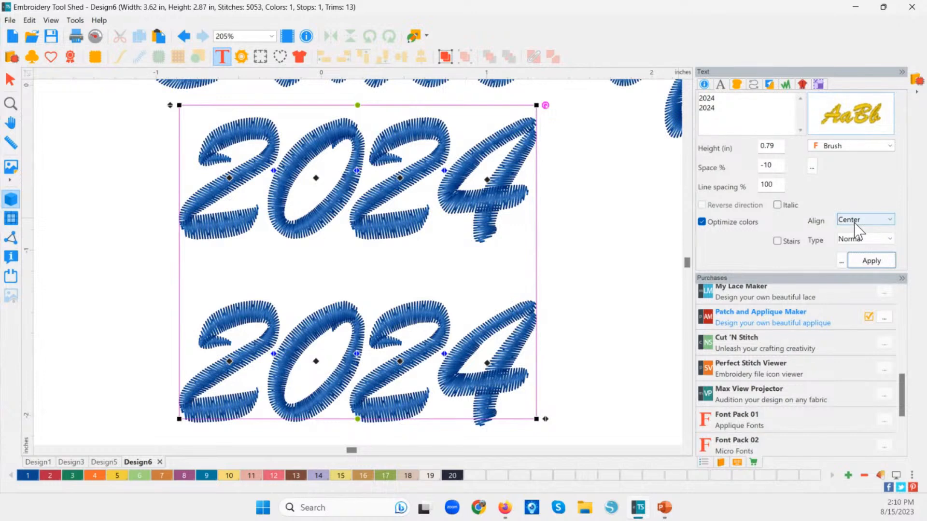
double_click(739, 106)
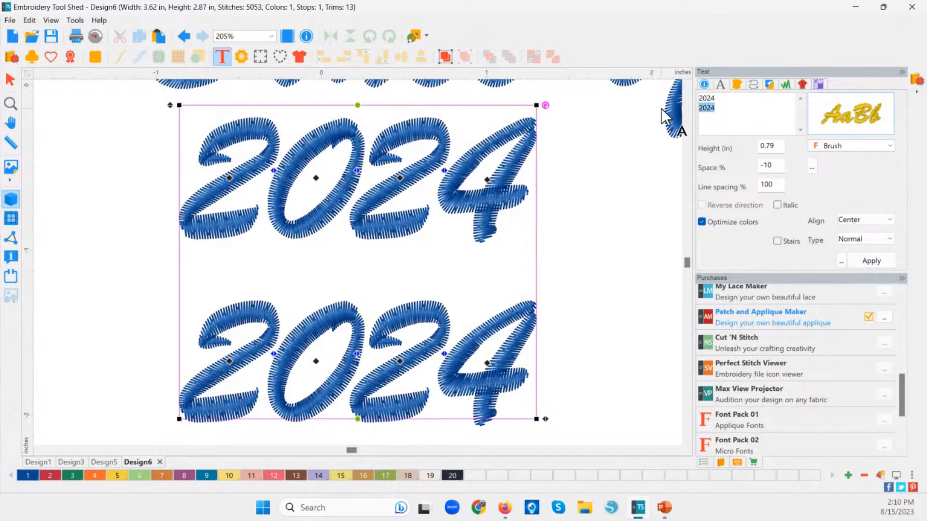
type("Class of")
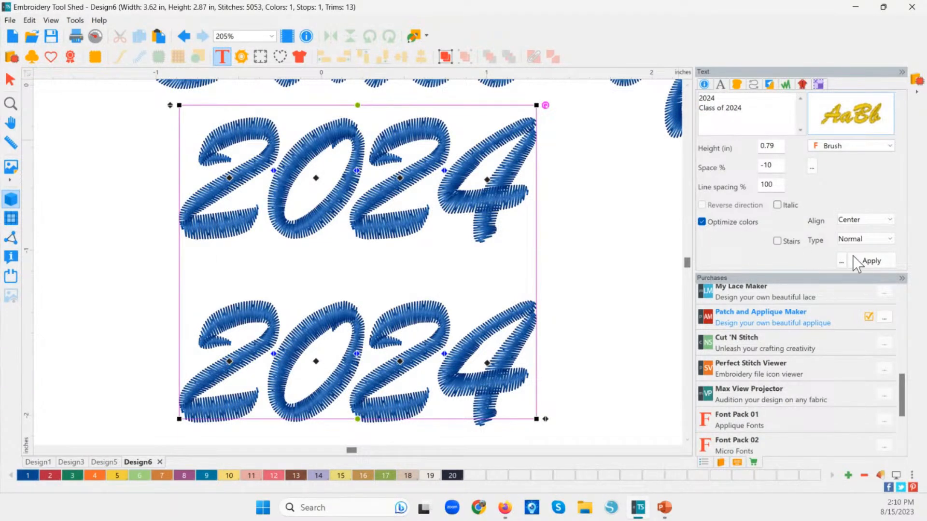
left_click(873, 261)
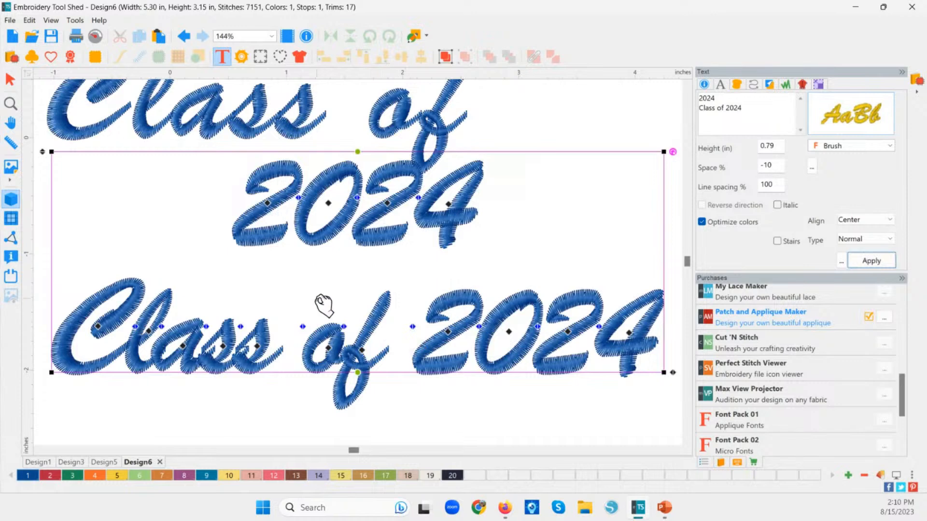
Move the two-line text object down and to the left, clear of the separate "Class of" text above
left_click_drag(356, 200, 349, 216)
key("ctrl+z")
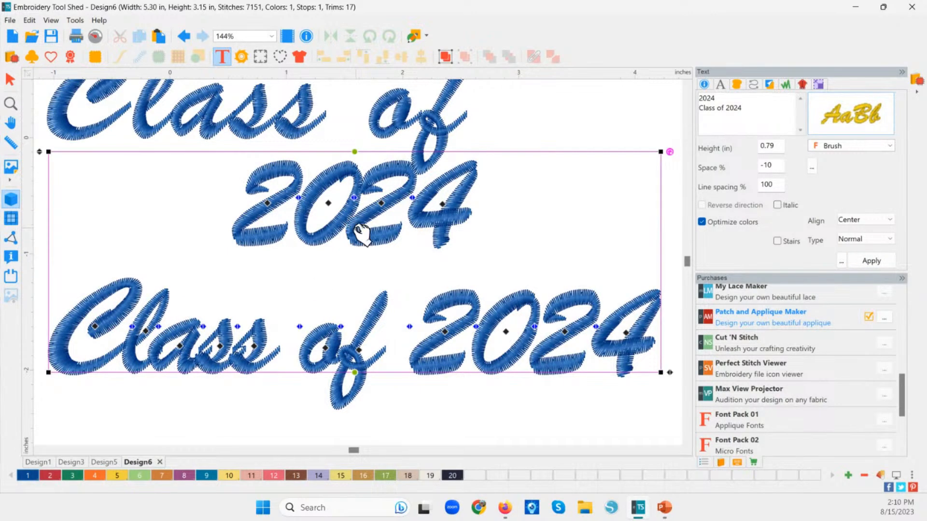
left_click_drag(470, 233, 430, 259)
Set the line spacing of the two-line text to 25% and apply it
left_click_drag(782, 184, 681, 180)
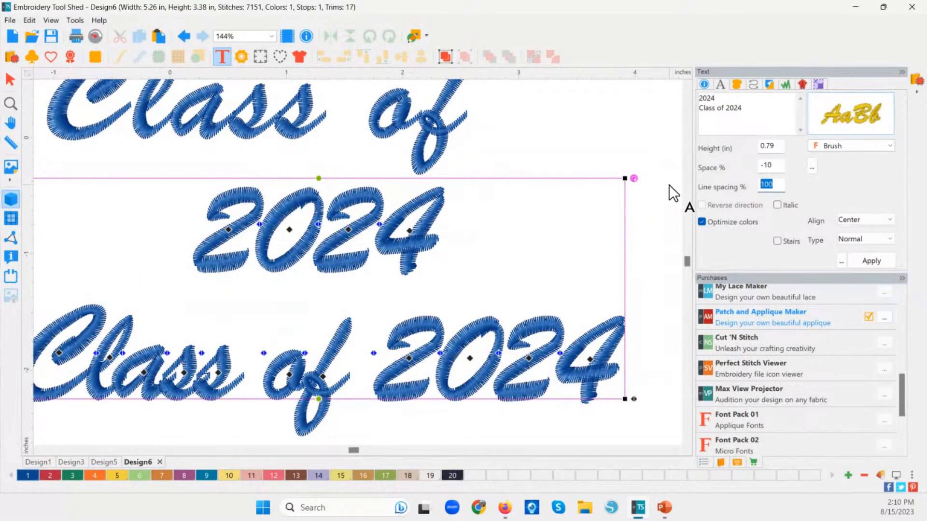
type("25")
left_click(701, 222)
left_click(871, 261)
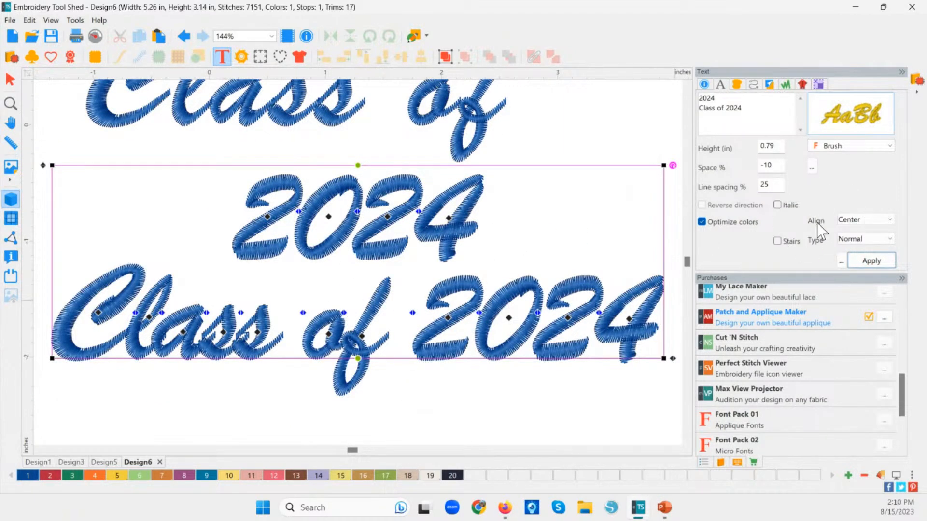
Set the alignment of the two-line text to Right and apply it
left_click(870, 223)
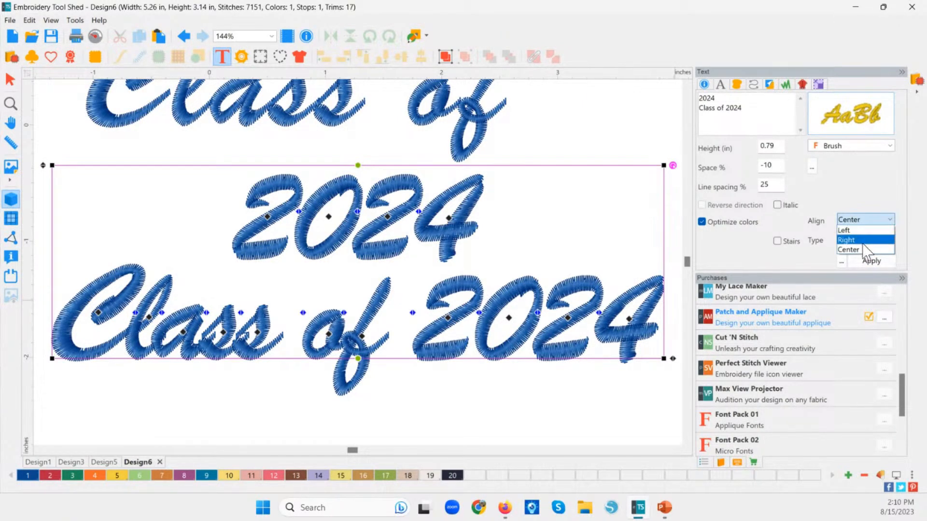
left_click(857, 241)
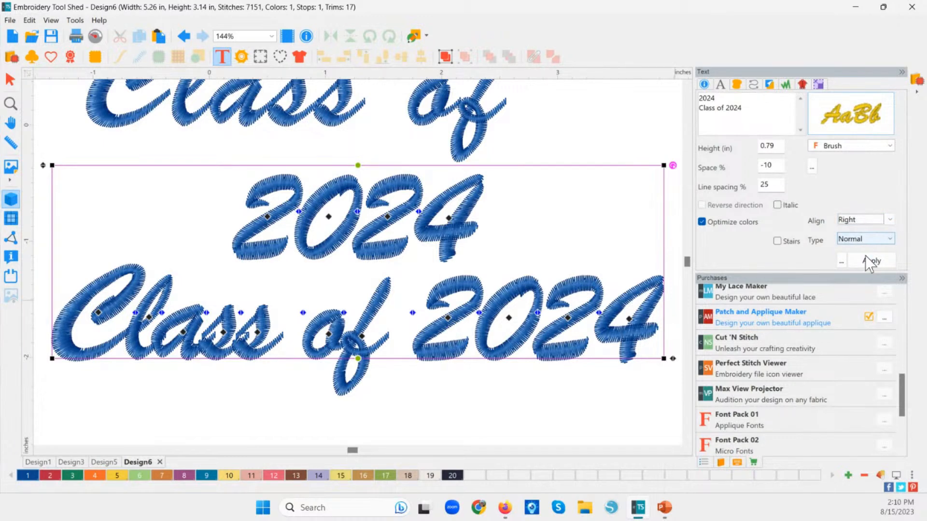
left_click(868, 261)
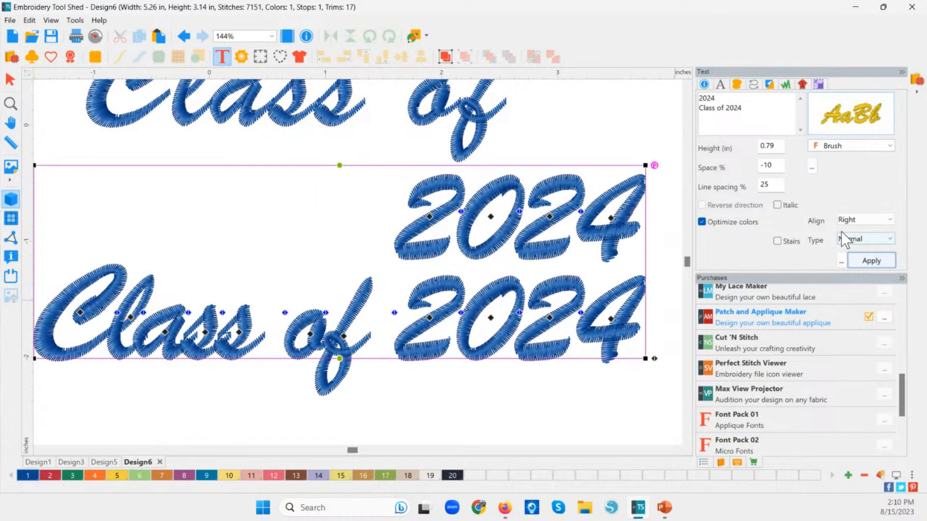
Set the alignment of the two-line text to Left and apply it
left_click(847, 221)
left_click(845, 231)
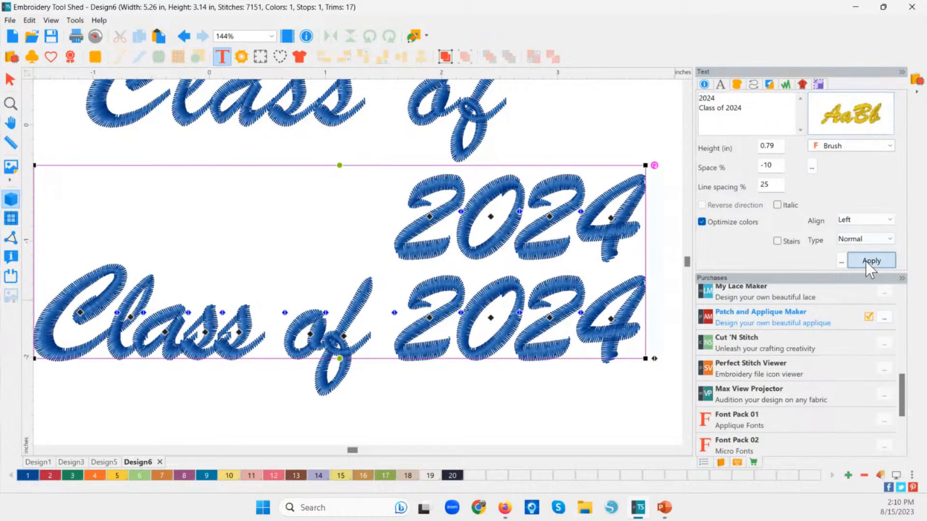
left_click(865, 261)
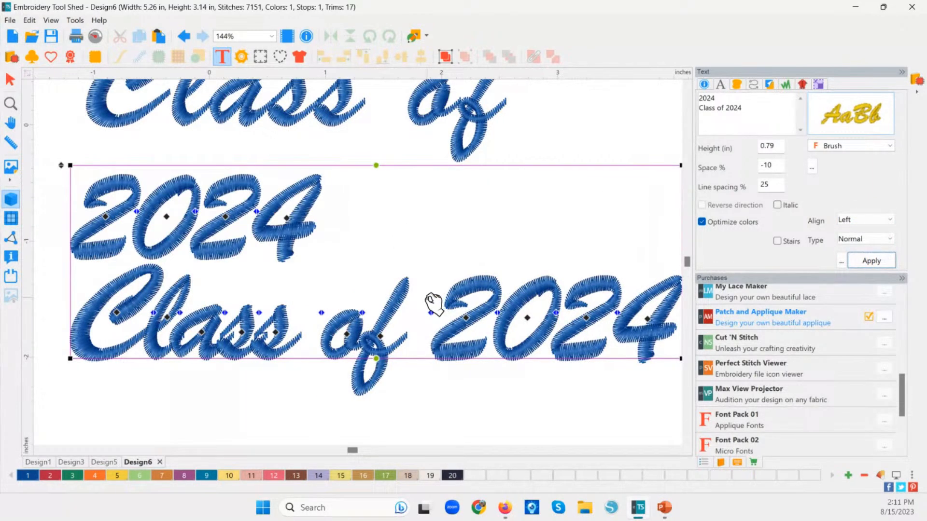
Change the two-line text's type to Circle, apply it, and move the circle up so it surrounds the separate "Class of" text
left_click(857, 240)
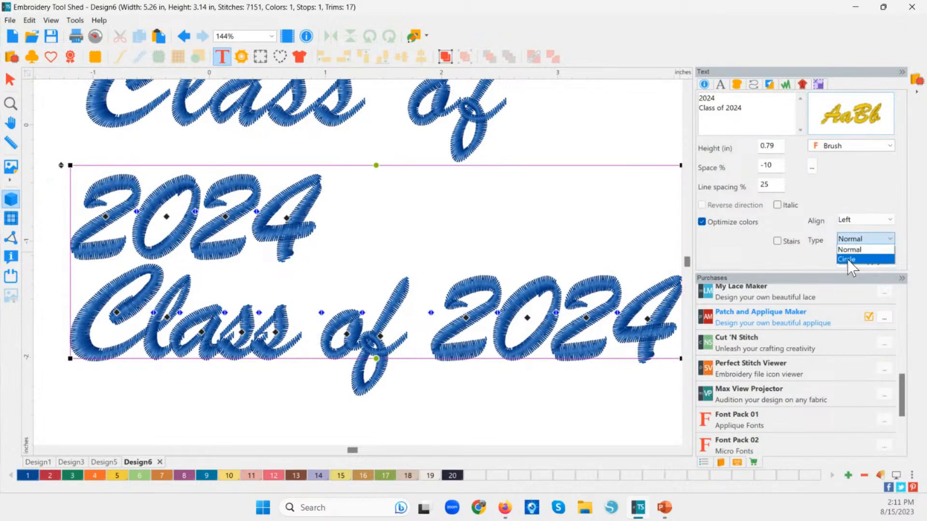
left_click(847, 259)
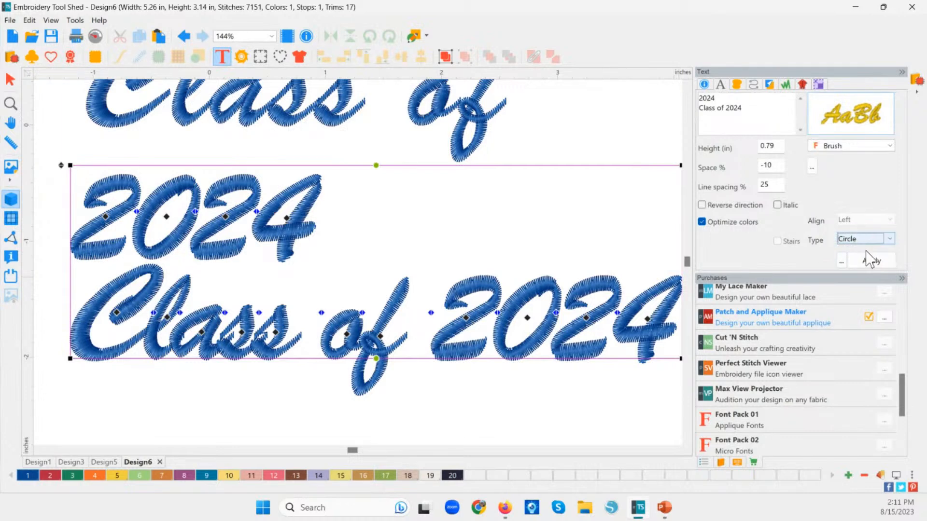
left_click(872, 261)
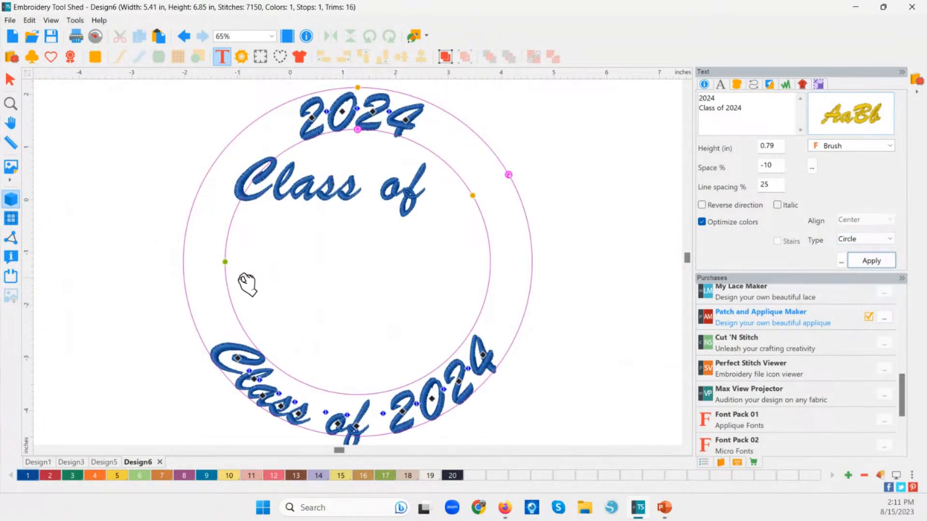
left_click_drag(335, 348, 332, 291)
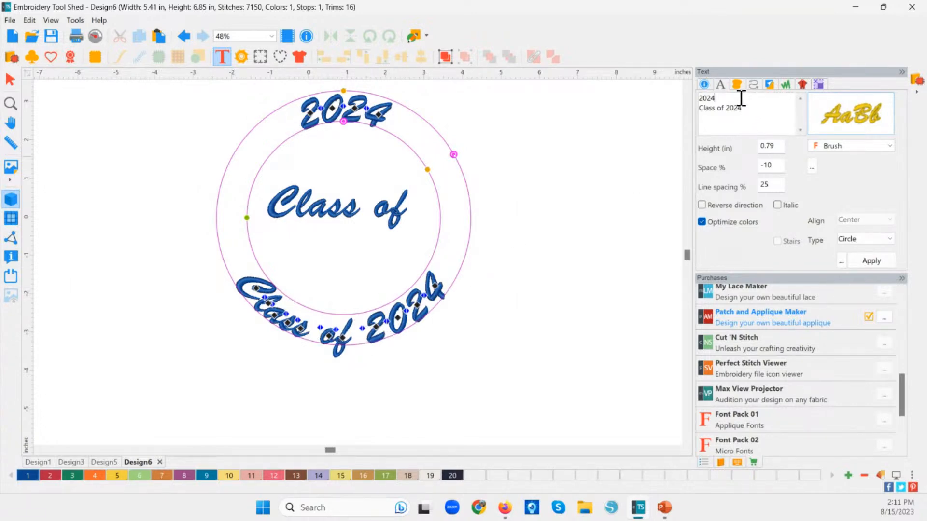
Join the circle text into the single line "2024 Class of 2024", apply it, and apply Reverse direction to it
key("BackSpace")
left_click(864, 262)
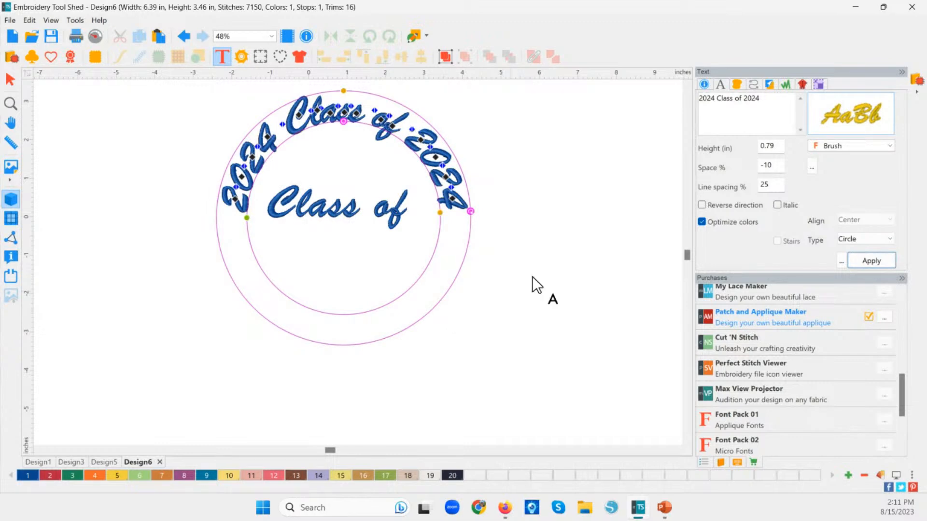
left_click(703, 203)
left_click(881, 259)
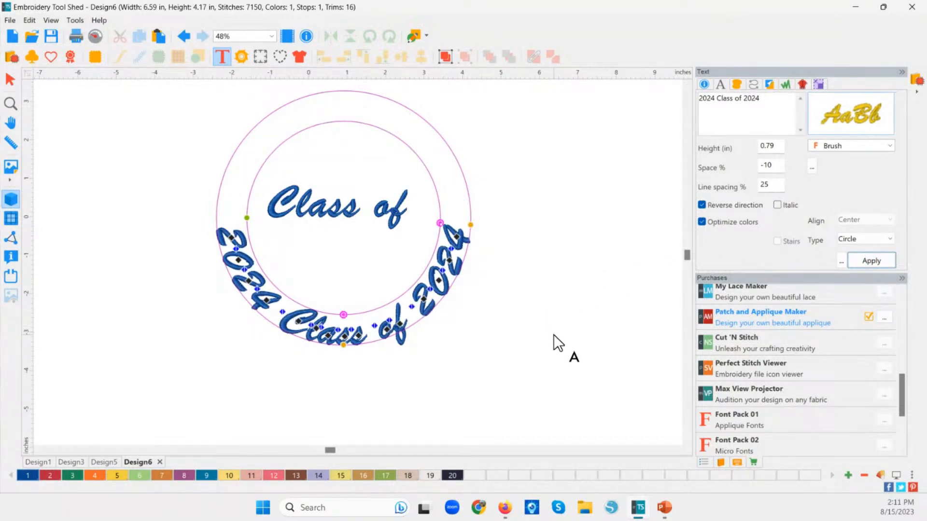
Split the circle text into the lines "2024" and "Class of 2024", apply it, and turn Reverse direction off with another apply
left_click(716, 99)
key("Return")
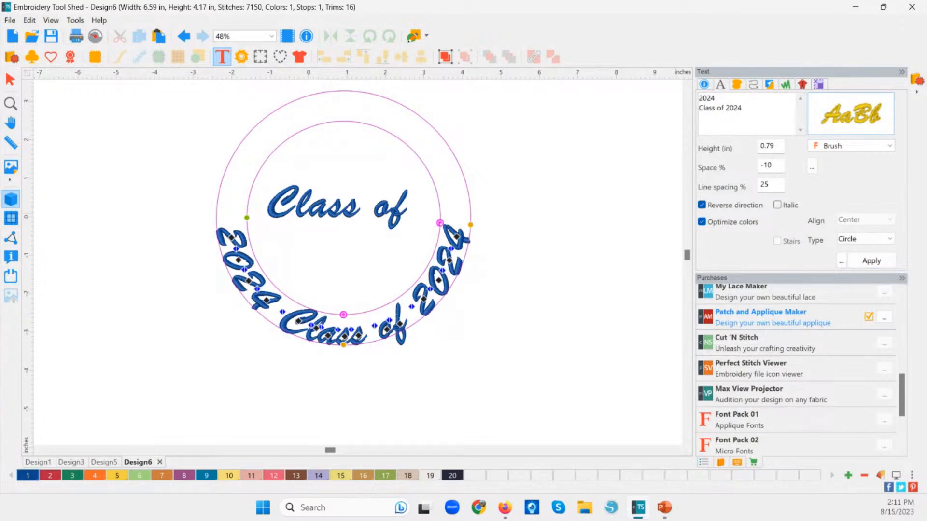
key("Delete")
type("C")
left_click(739, 100)
left_click(865, 261)
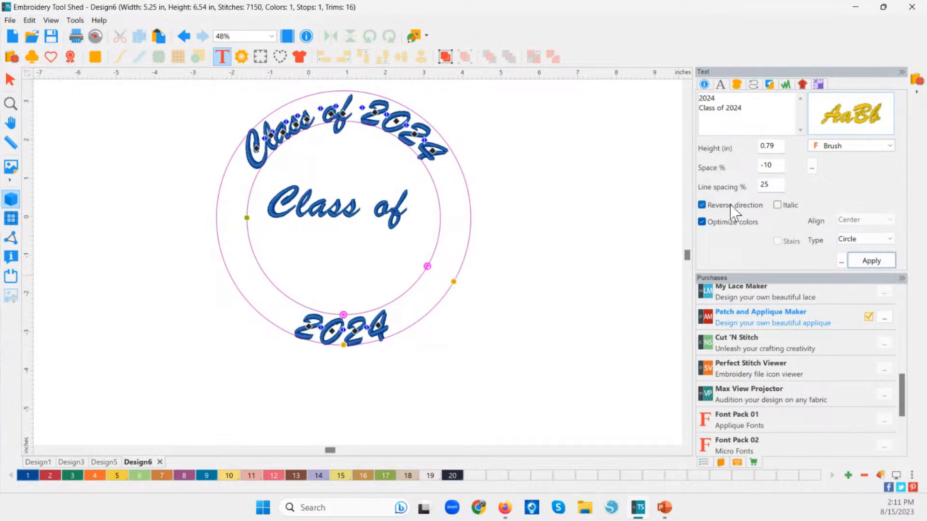
left_click(701, 206)
left_click(875, 260)
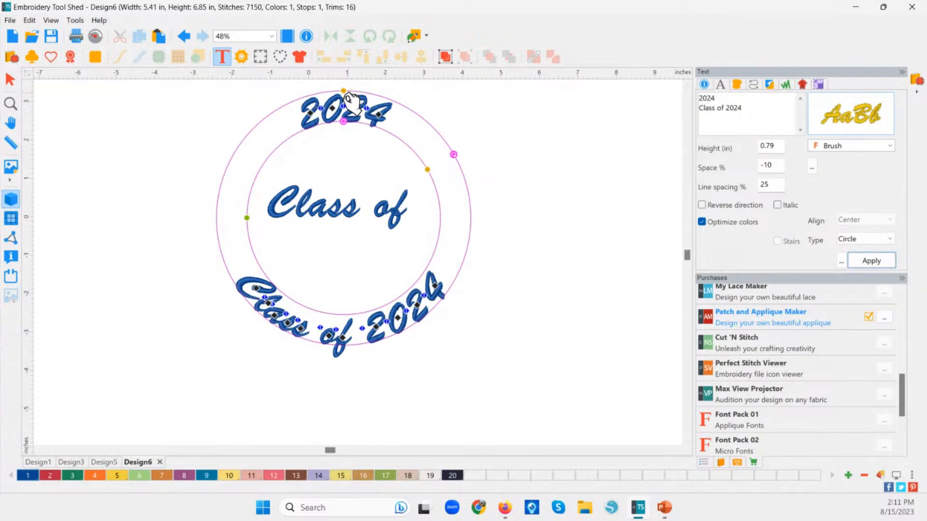
Reshape the text circle into a wide oval with a letter height of 1.05 in and rotate the lettering around it
left_click_drag(247, 219, 219, 215)
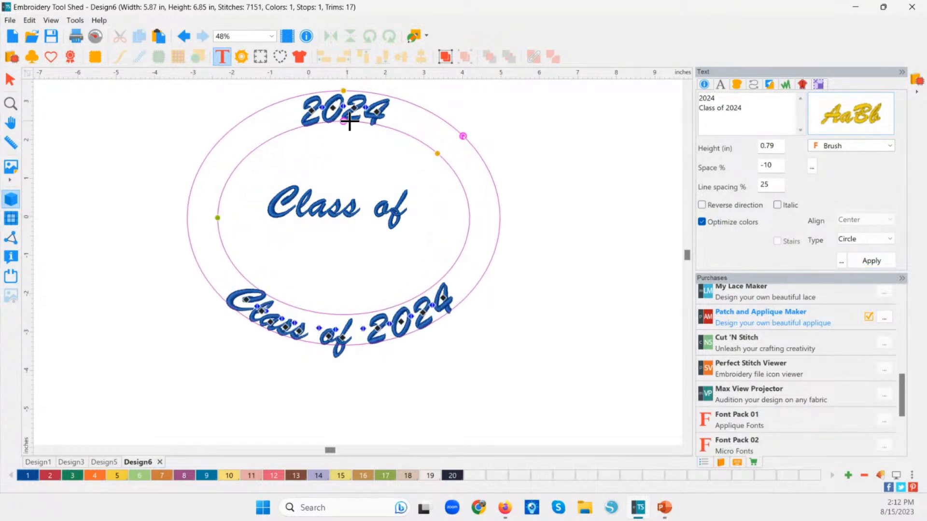
left_click_drag(350, 120, 393, 143)
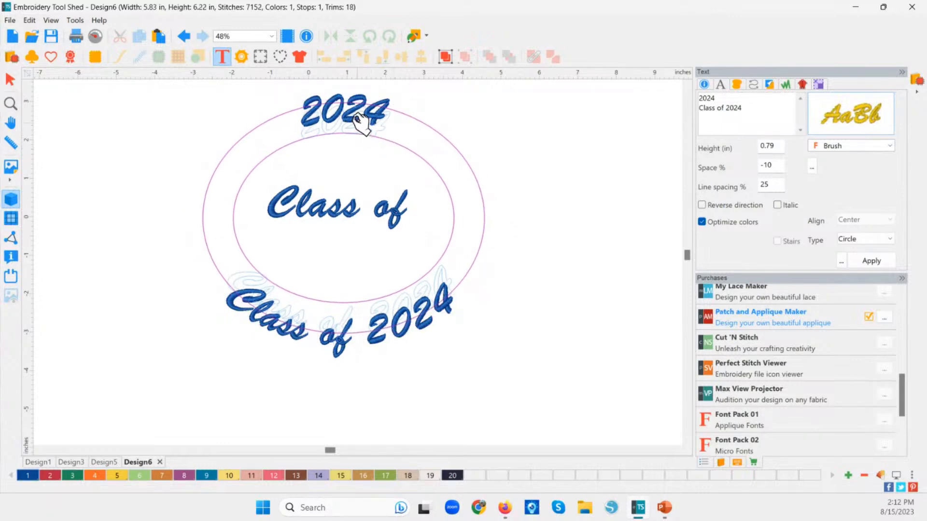
left_click_drag(346, 104, 363, 97)
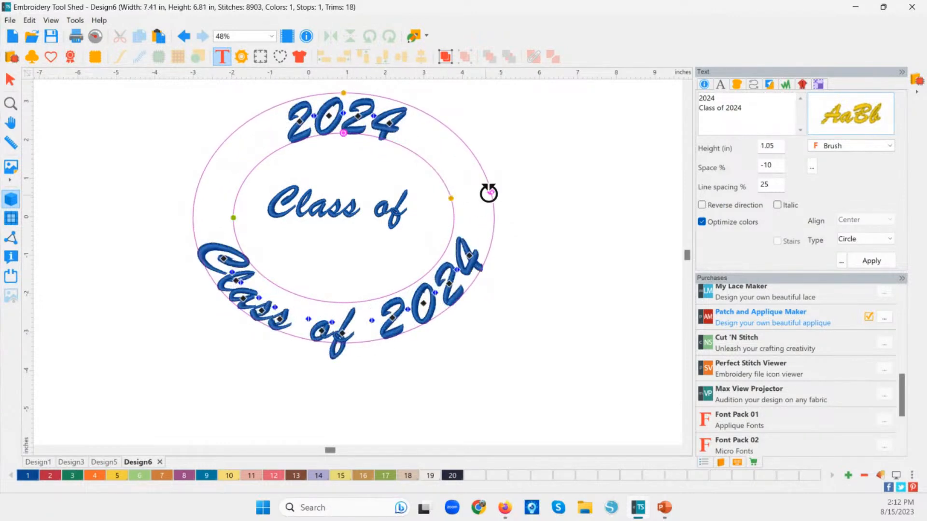
left_click_drag(489, 193, 222, 141)
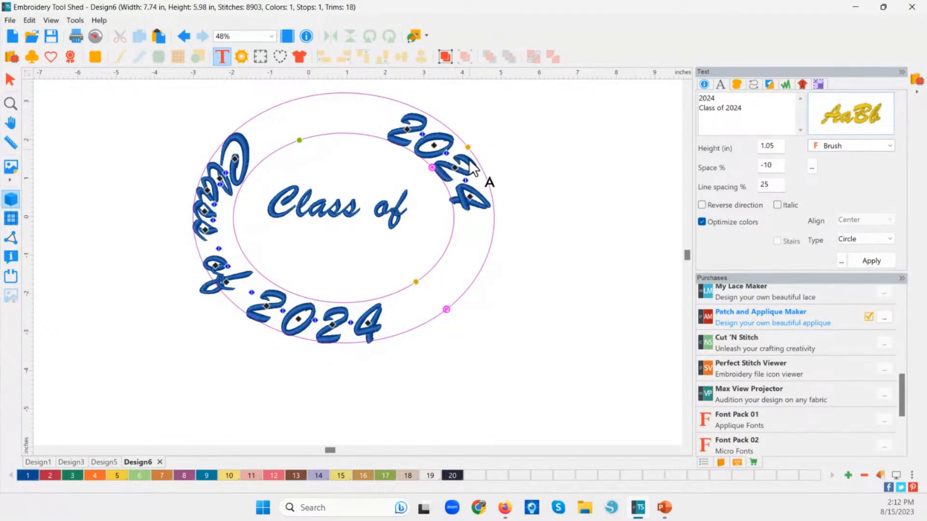
left_click_drag(443, 309, 301, 115)
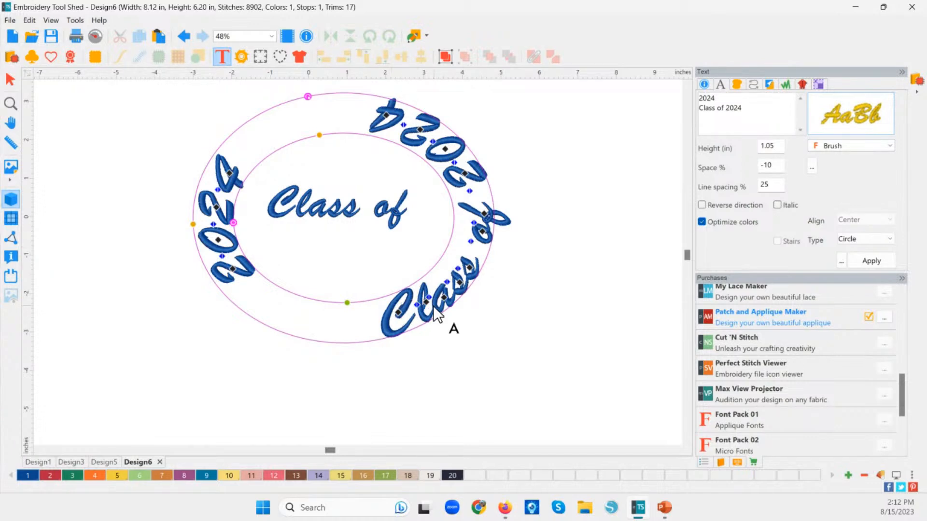
Set the circle text's type to Normal, apply it, and move the two-line text below the separate "Class of" text
left_click(855, 240)
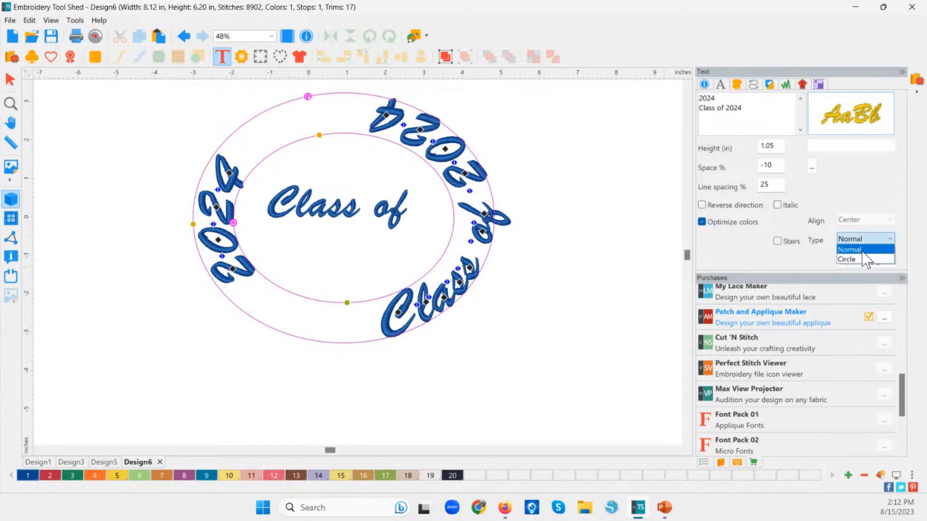
left_click(851, 248)
left_click(871, 262)
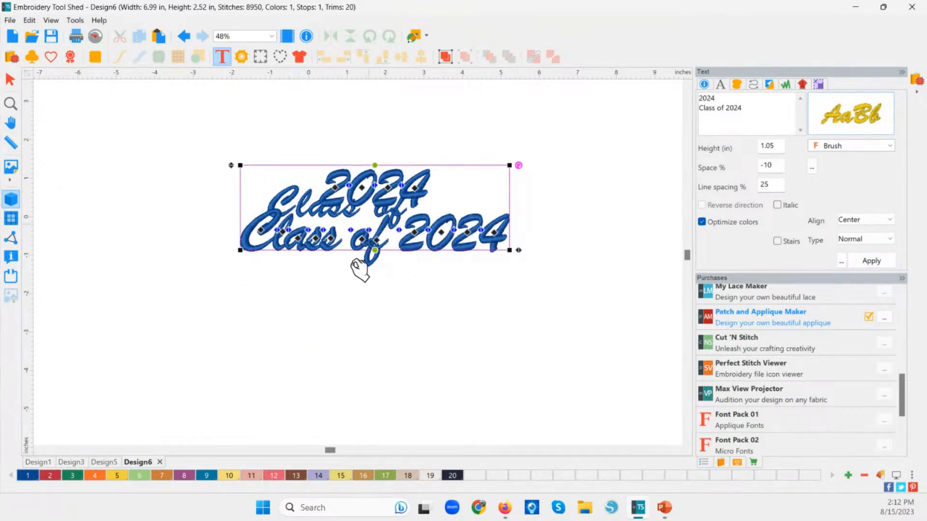
left_click_drag(362, 265, 358, 383)
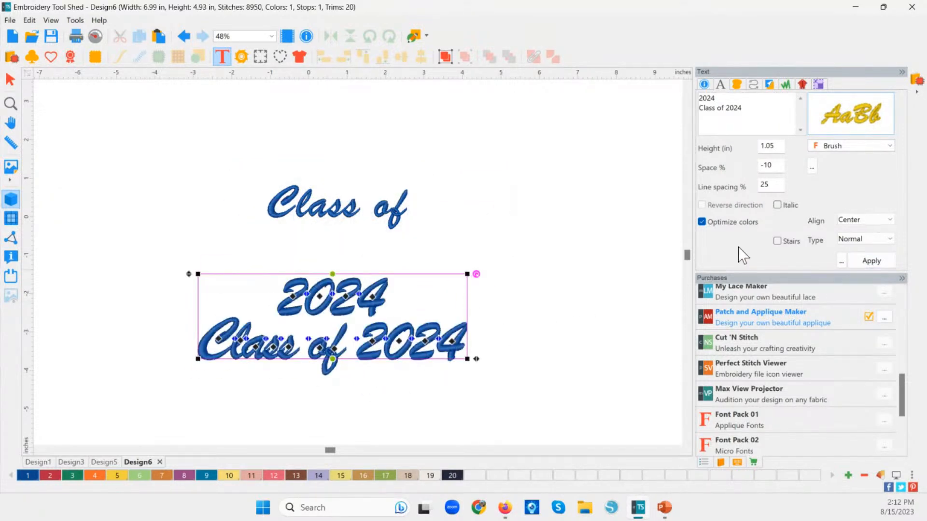
Apply Italic to the two-line text, and delete its "Class of 2024" line so only "2024" is left
left_click(868, 261)
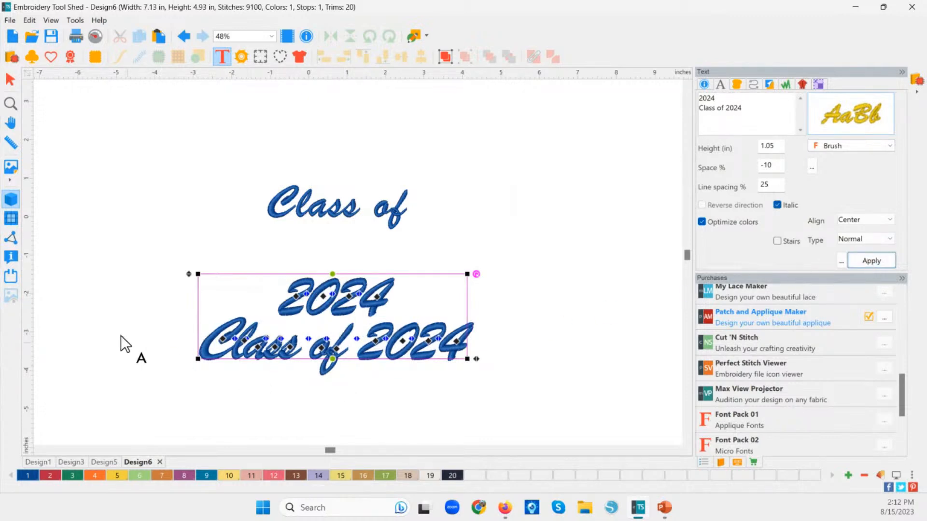
right_click(12, 104)
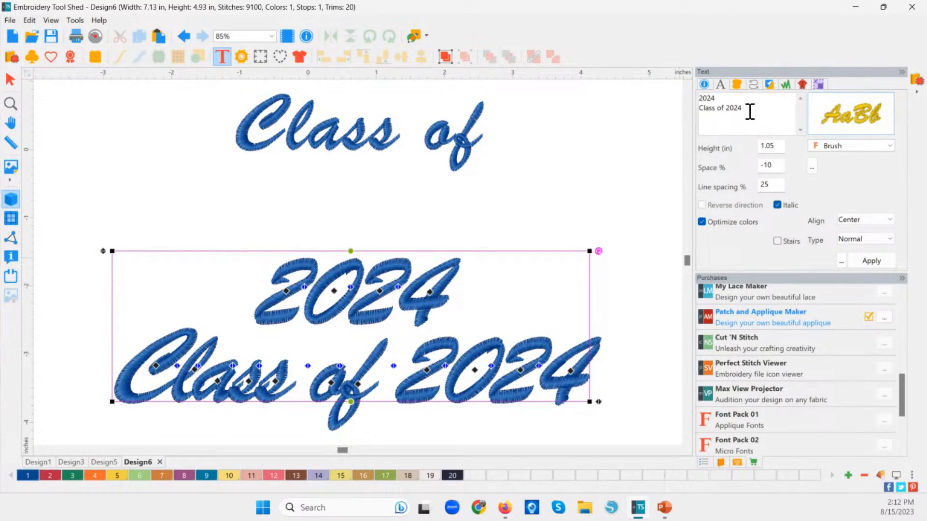
left_click_drag(748, 109, 677, 107)
key("BackSpace")
left_click(851, 261)
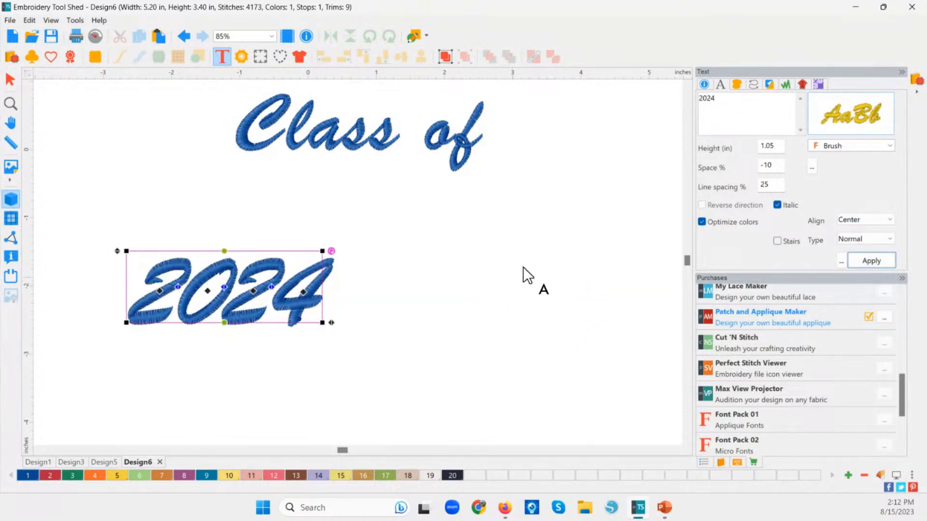
Apply the Stairs option to the "2024" text and move it directly beneath "Class of"
left_click(777, 241)
left_click(841, 262)
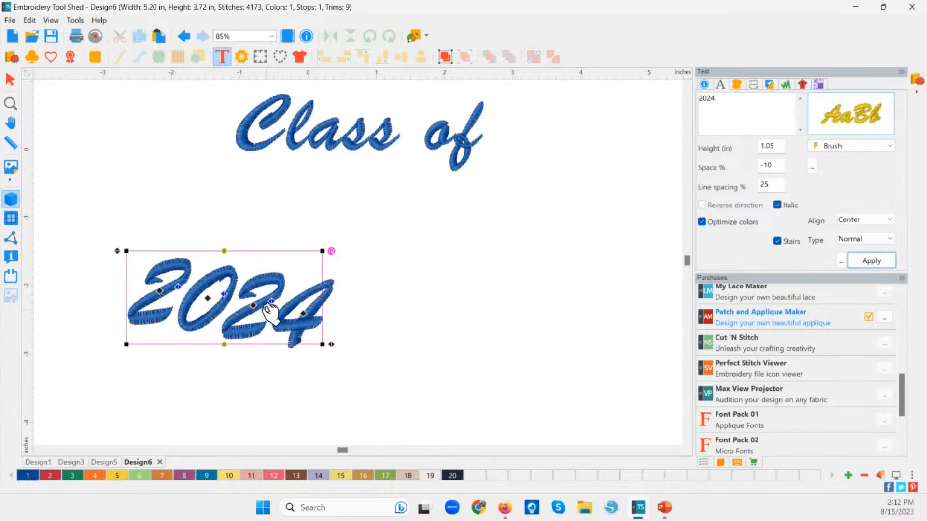
left_click_drag(277, 267, 412, 225)
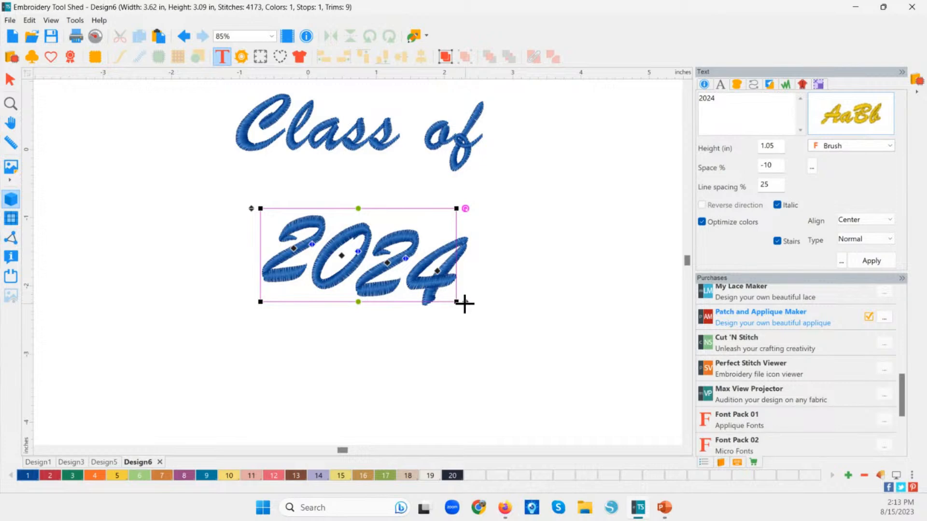
Enlarge the "2024" text to a height of 1.24 in and bow its upper and lower envelope edges upward
left_click_drag(465, 302, 494, 303)
mouse_move(252, 211)
left_mouse_down()
mouse_move(233, 192)
mouse_move(262, 224)
left_mouse_up()
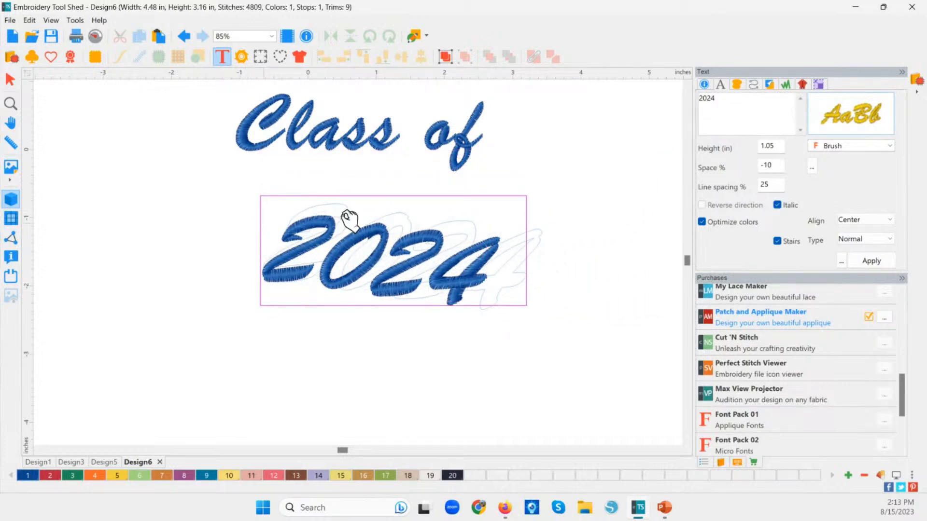
left_click_drag(393, 195, 395, 180)
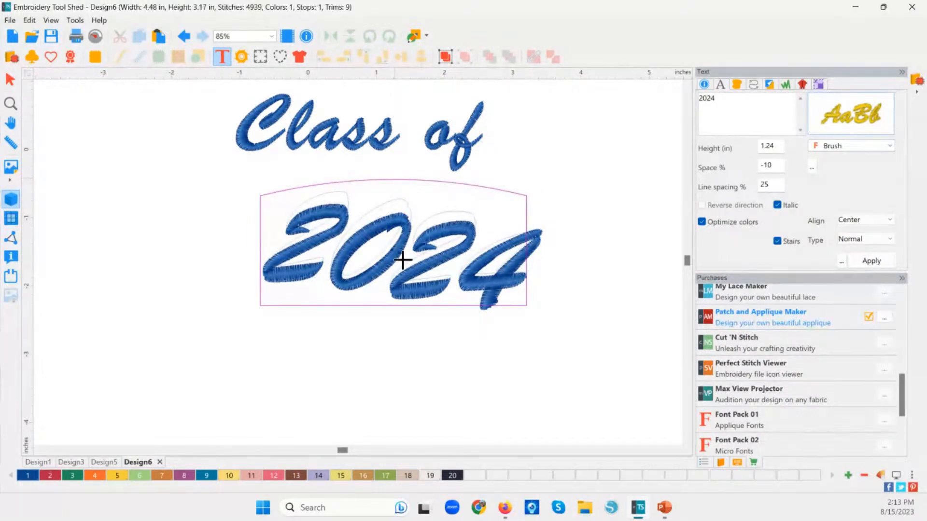
left_click_drag(392, 304, 391, 281)
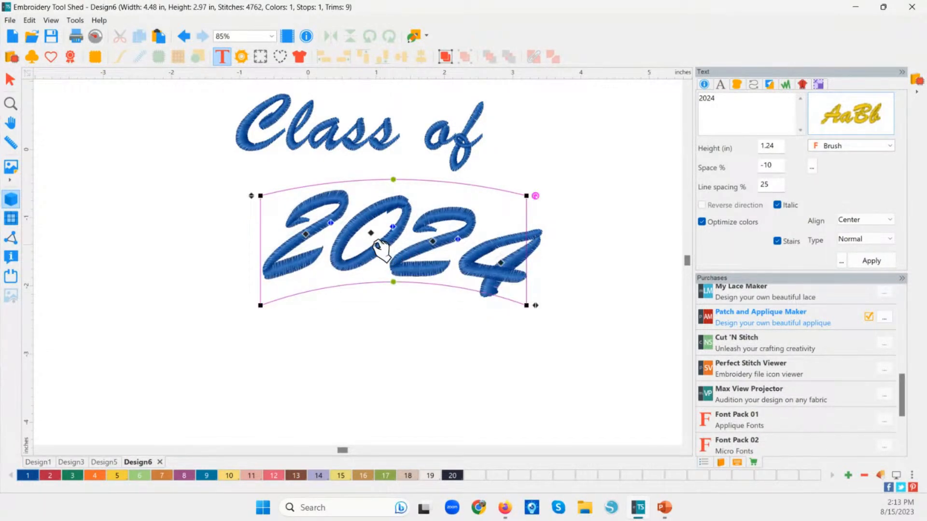
Rotate the "0" in "2024" to a more upright angle and tilt the whole "2024" text slightly counterclockwise
left_click(372, 233)
left_click_drag(411, 195, 395, 183)
left_click_drag(535, 196, 575, 153)
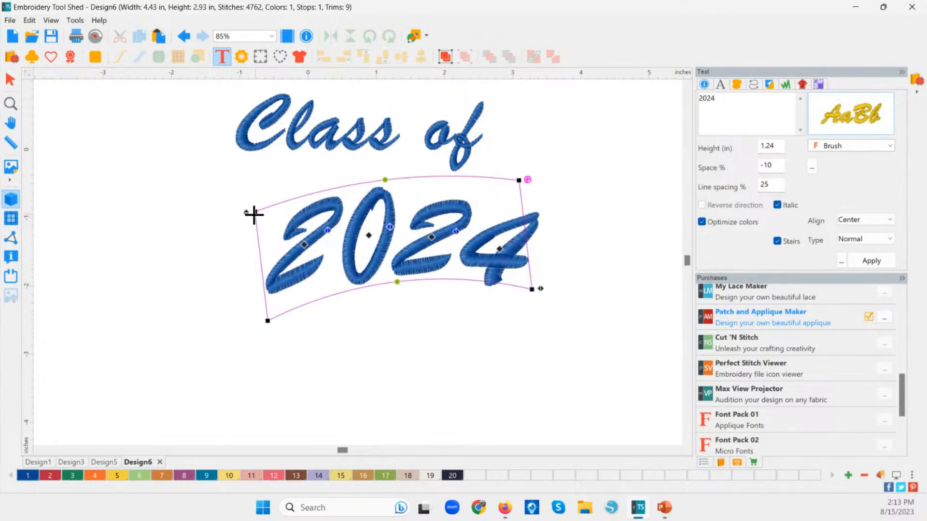
Enlarge the "2024" text to a height of 2.26 in and stretch its envelope's lower-left corner downward
left_click_drag(255, 215, 233, 196)
left_click(268, 230)
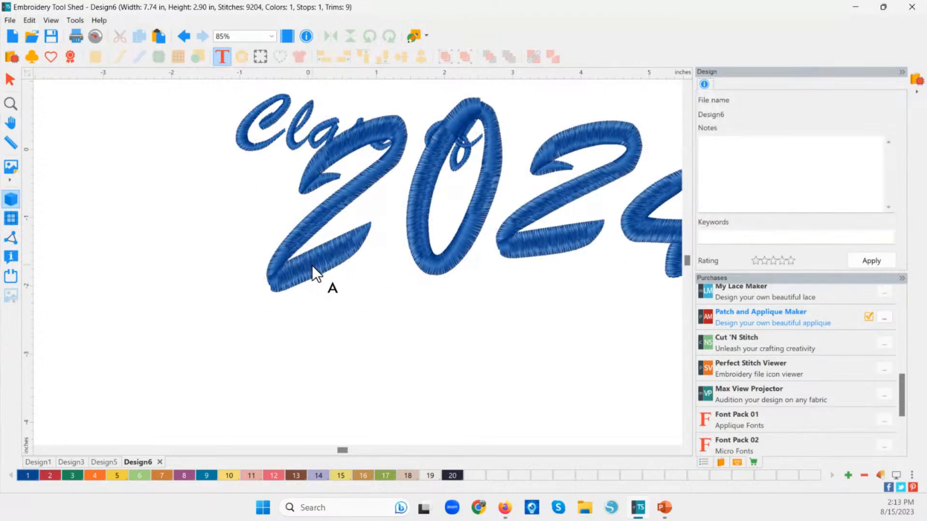
scroll(315, 265, "down", 2)
left_click(296, 267)
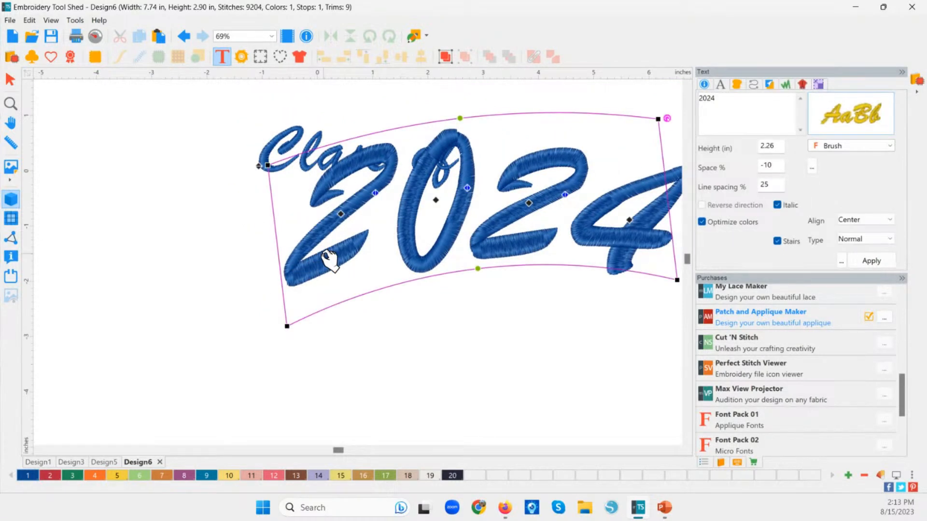
left_click_drag(287, 329, 294, 391)
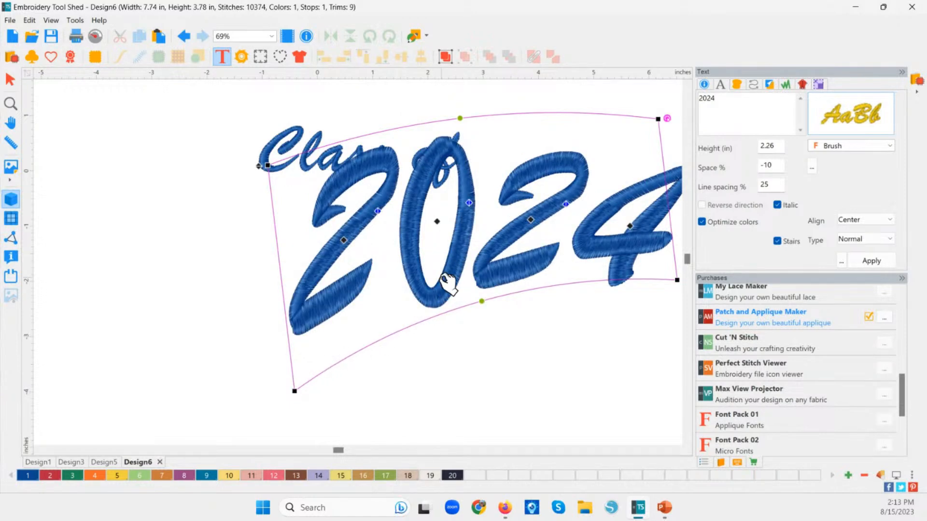
Reset the "2024" text's shape and move it down and to the left, clear of "Class of"
right_click(442, 280)
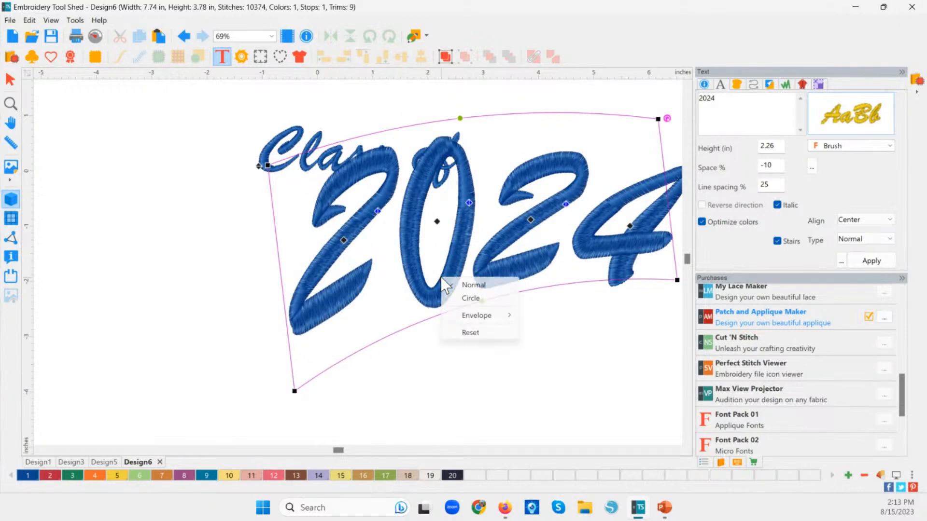
left_click(491, 334)
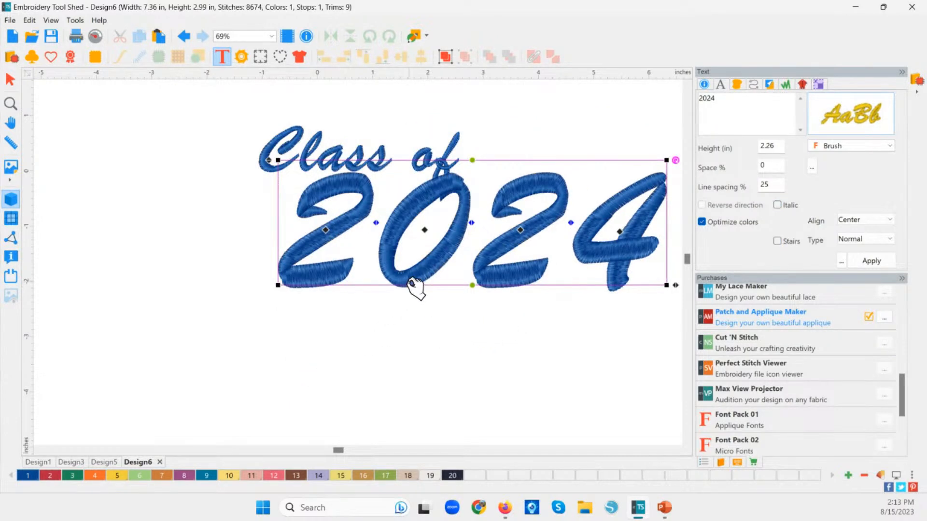
left_click_drag(382, 285, 298, 333)
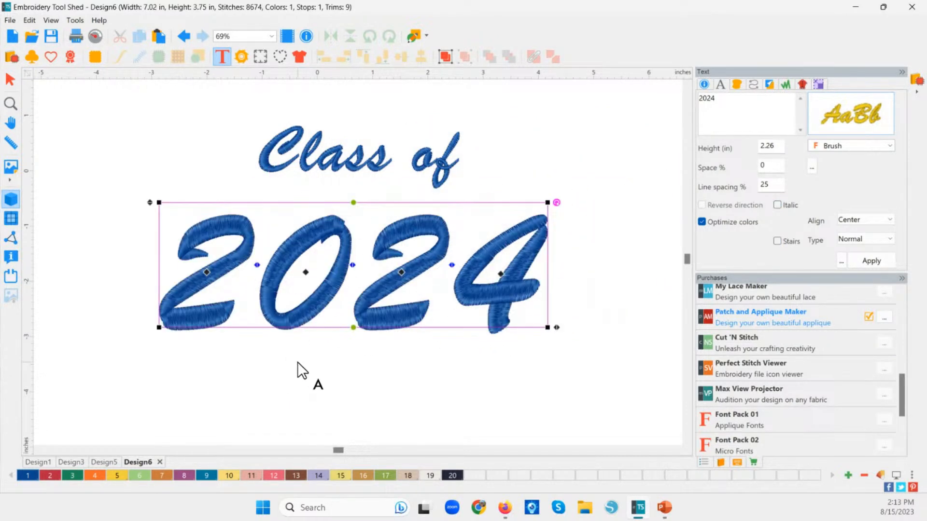
Undo the edits to the "2024" text back to its bowed 1.24 in version, before the "0" was rotated
key("ctrl+z")
key("ctrl+z")
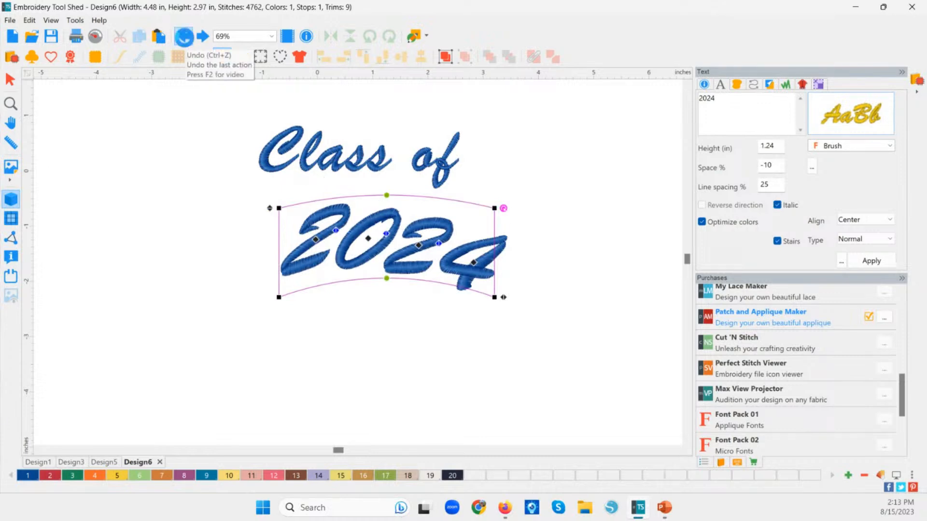
Undo the edits to the "2024" text back to its flat 1.05 in version without stairs, on its own line
left_click(184, 37)
left_click(184, 37)
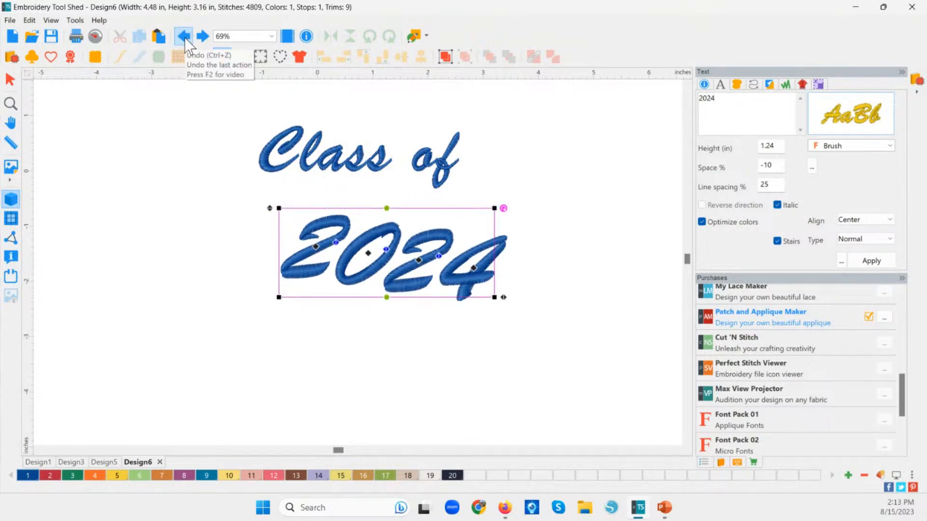
left_click(185, 37)
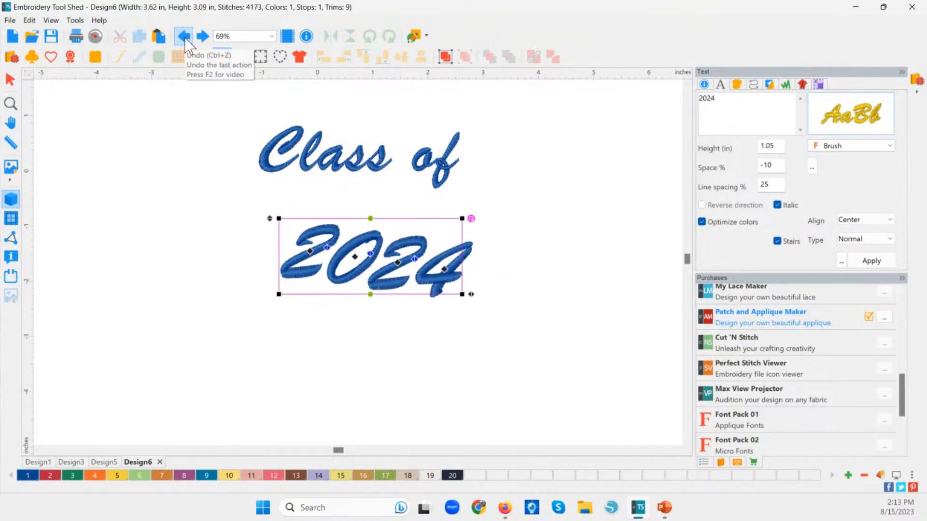
left_click(185, 37)
left_click(185, 37)
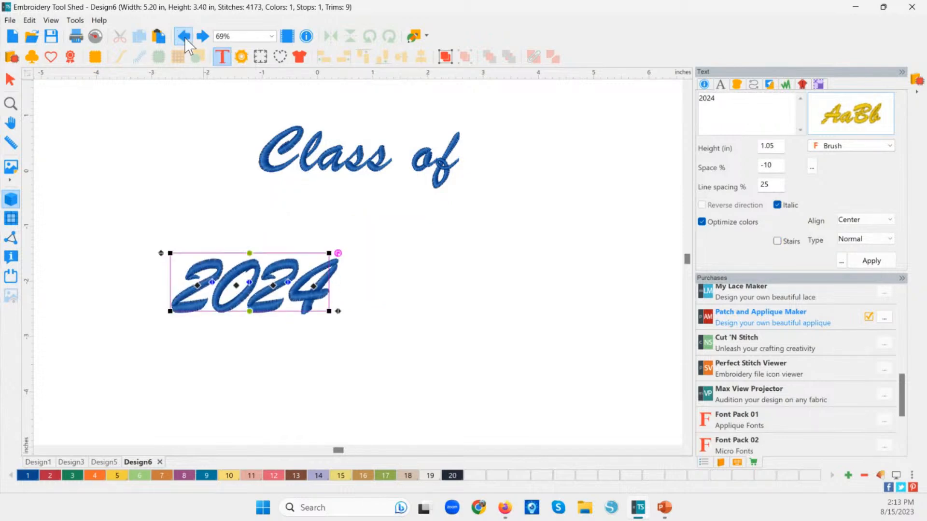
left_click(184, 37)
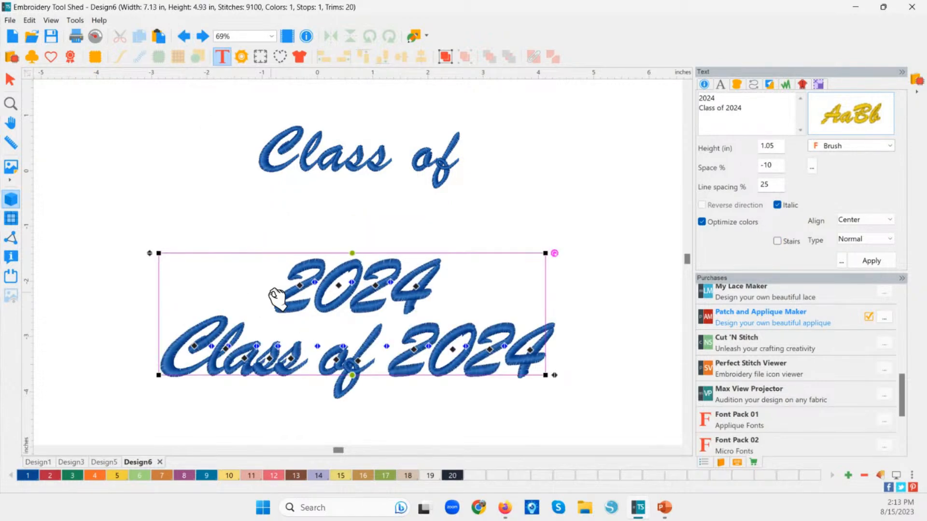
key("ctrl+y")
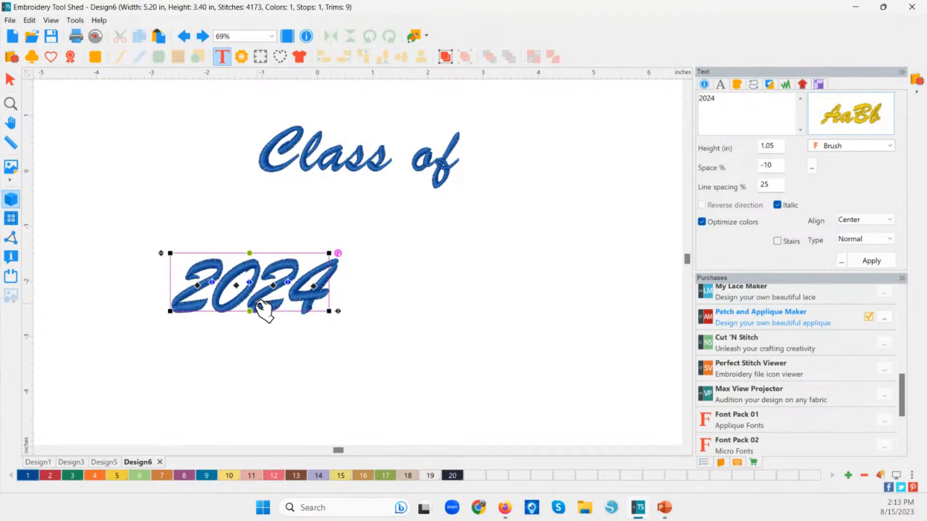
Change the "2024" text's font to Fiction Applique and place it below "Class of" without overlap
left_click_drag(188, 268, 309, 230)
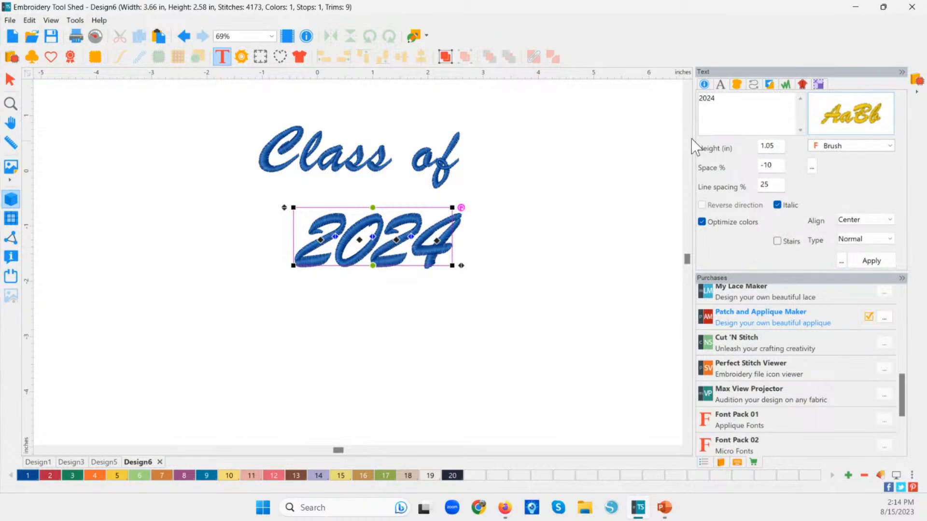
left_click(832, 127)
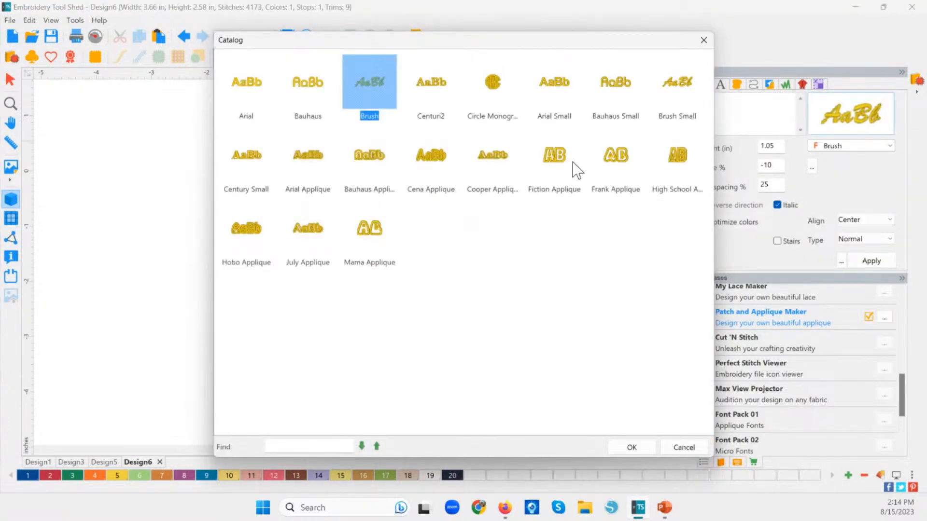
left_click(575, 168)
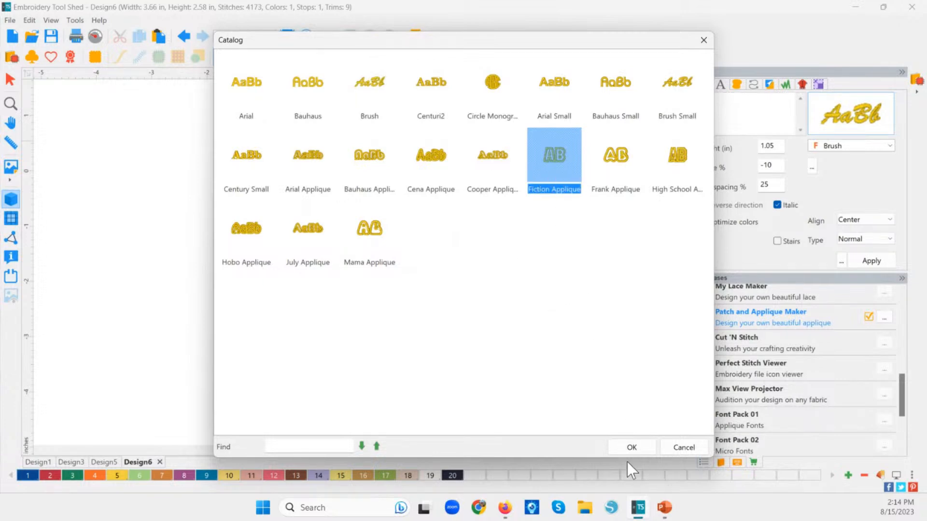
left_click(631, 448)
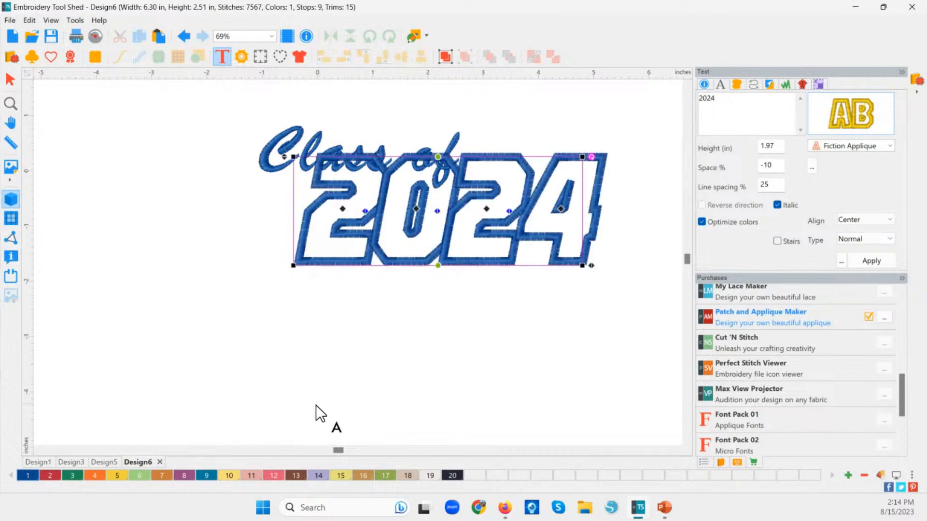
left_click_drag(408, 271, 327, 320)
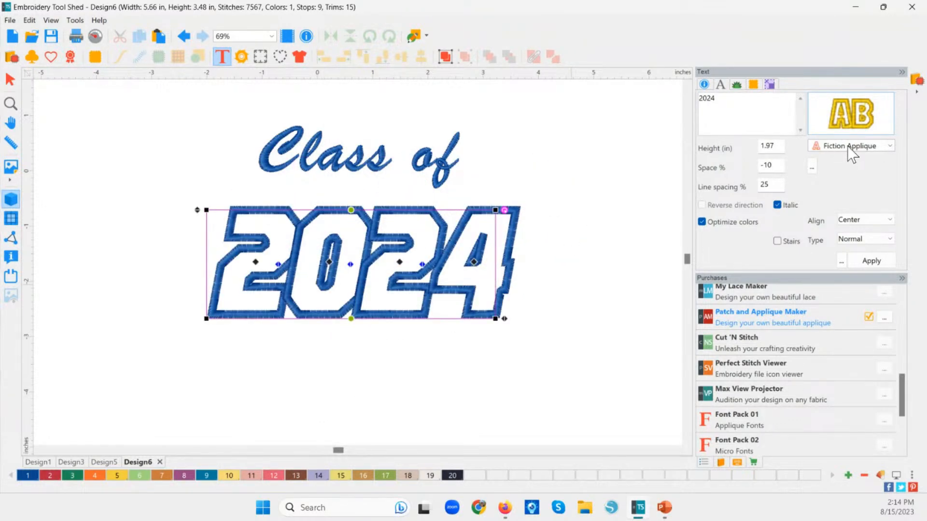
Switch the "2024" text to the Arial Applique font and set its letter spacing to 0%
left_click(848, 145)
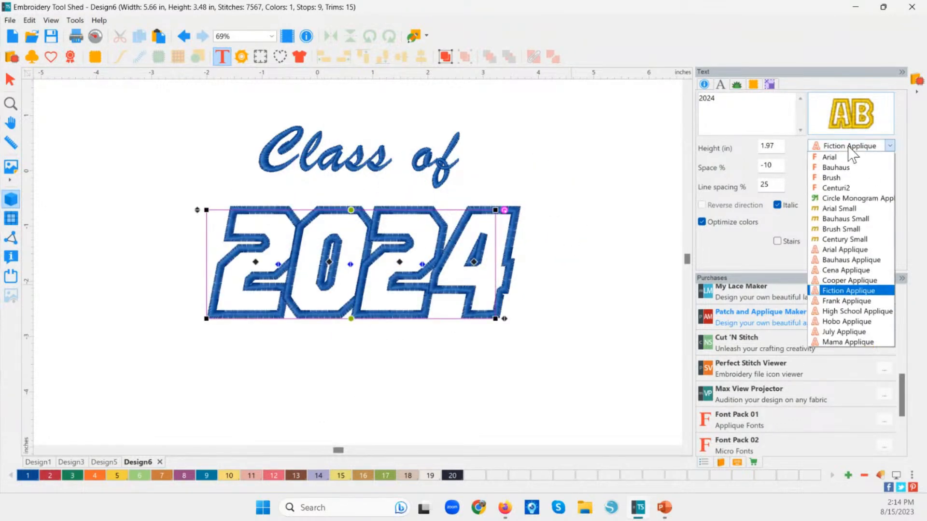
left_click(845, 250)
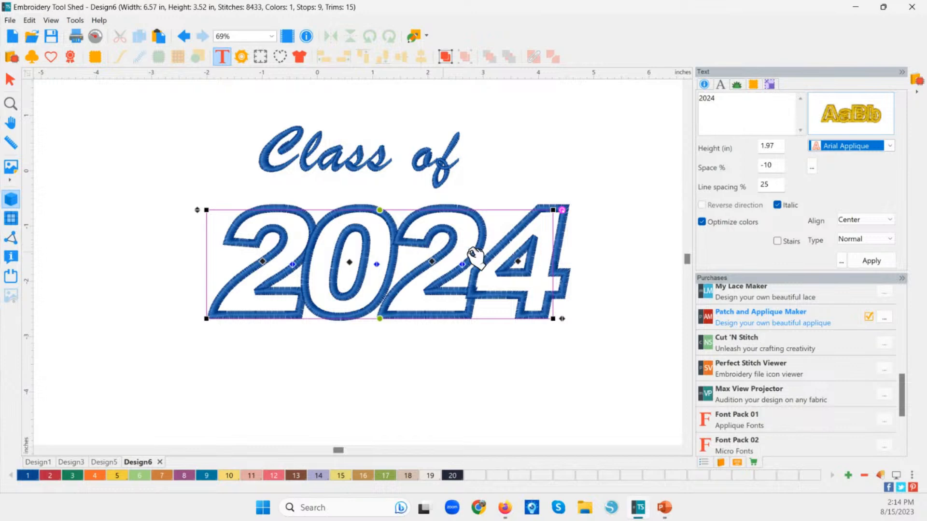
left_click(767, 169)
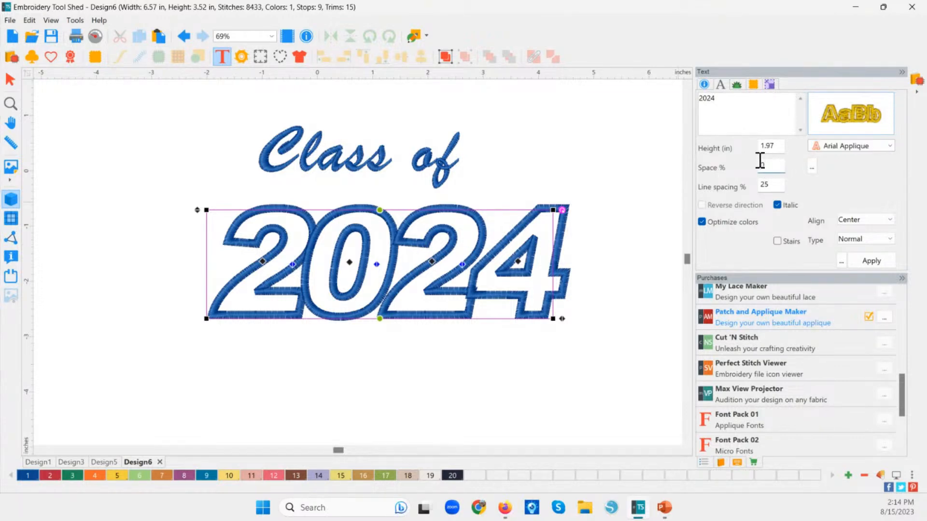
type("0")
left_click(872, 260)
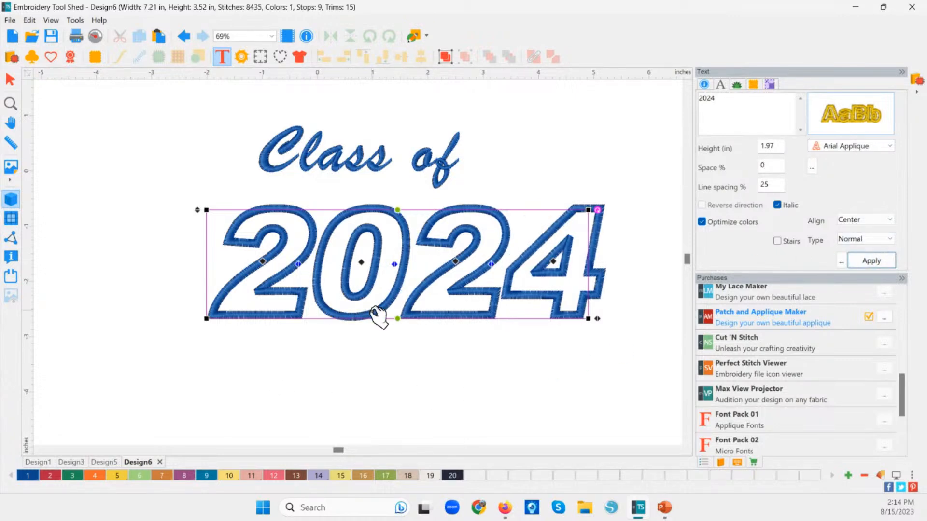
Move "2024" and "Class of" left and closer together, and shift the "0" in "2024" slightly right
left_click_drag(414, 318, 386, 312)
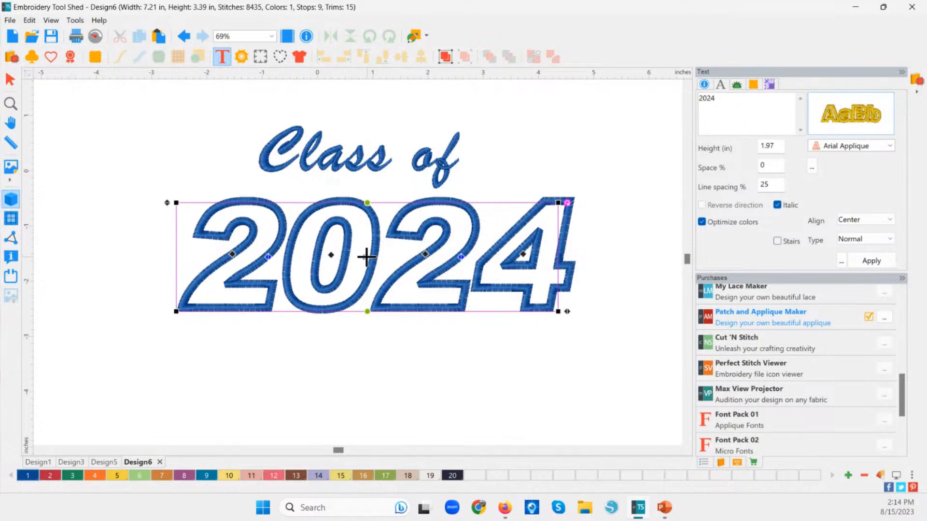
left_click_drag(365, 258, 275, 262)
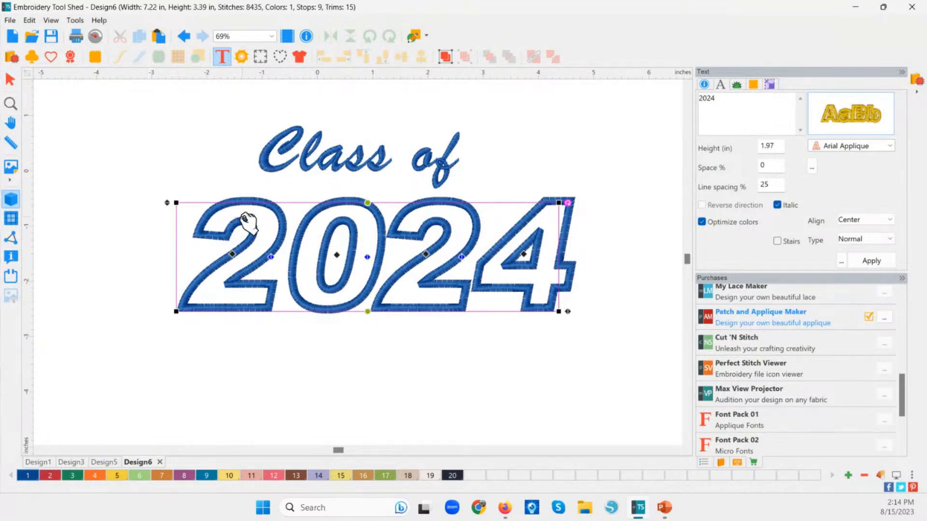
left_click(11, 80)
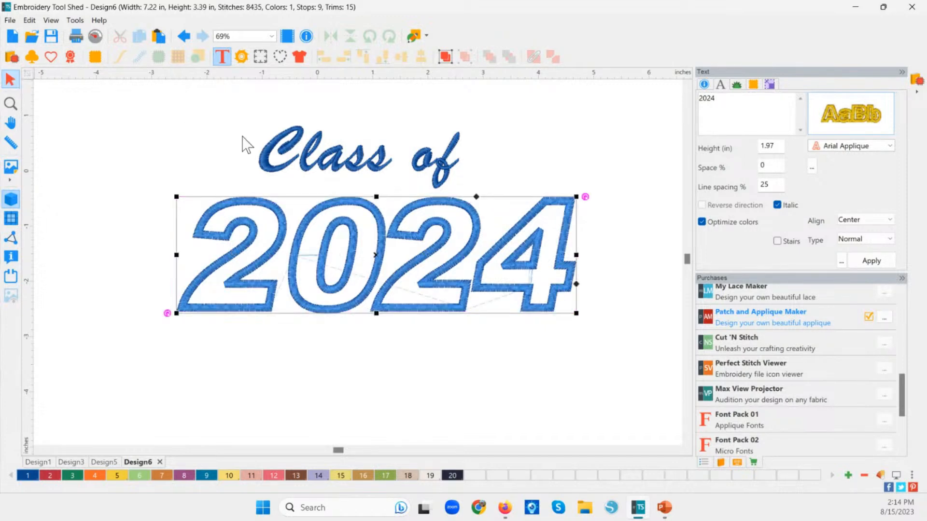
left_click(342, 151)
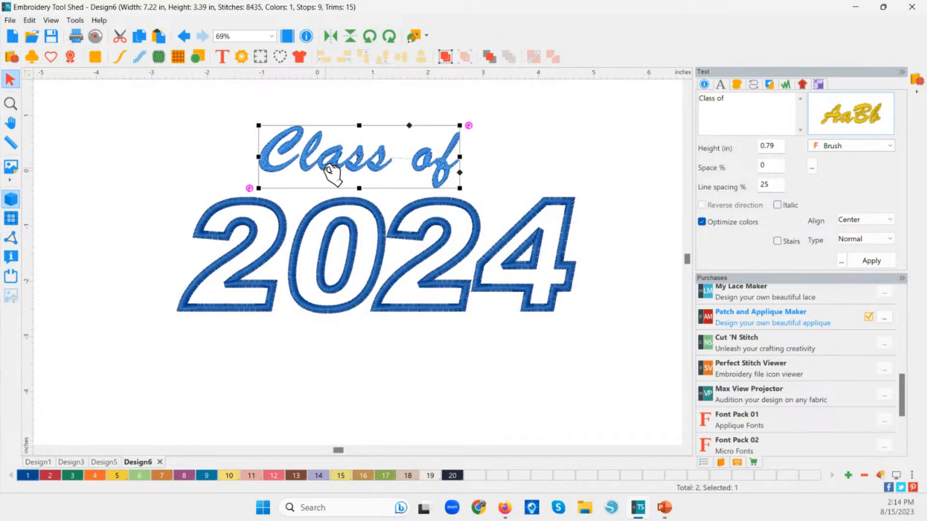
left_click_drag(342, 169, 296, 172)
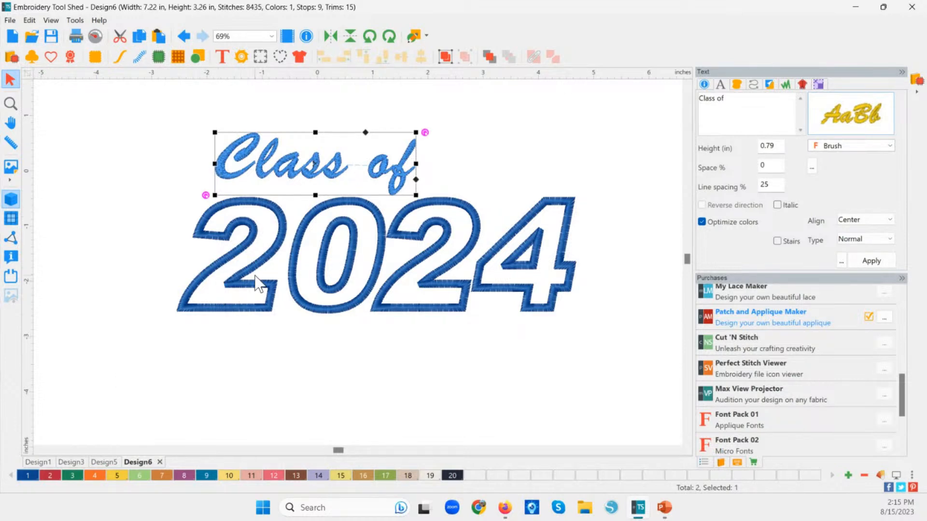
Inspect the lettering up close, the default color options, and the Exquisite Thread 40 chart for thread color 1
left_click(274, 296)
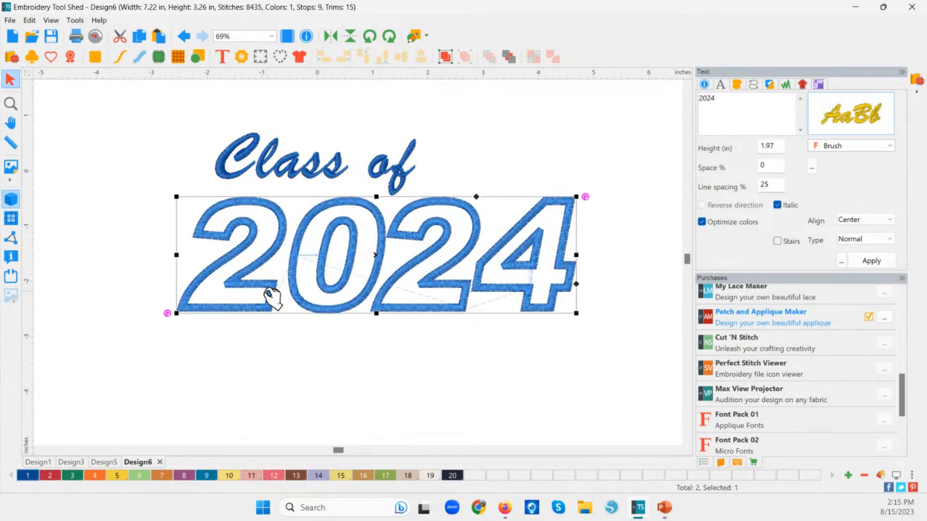
left_click(11, 103)
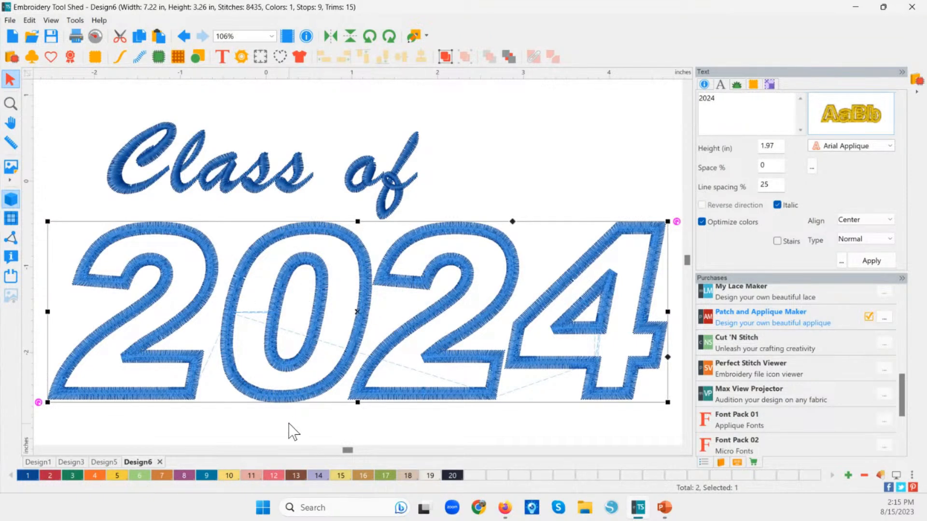
left_click(255, 429)
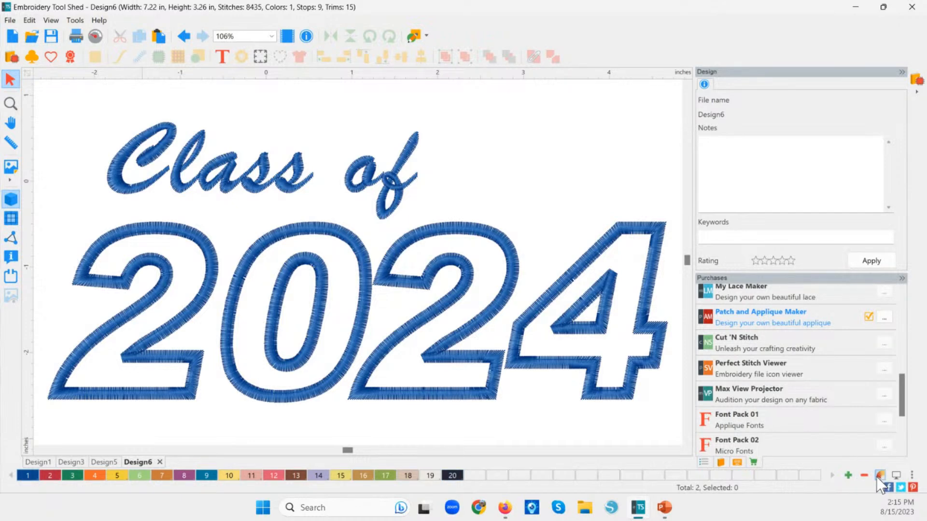
left_click(907, 476)
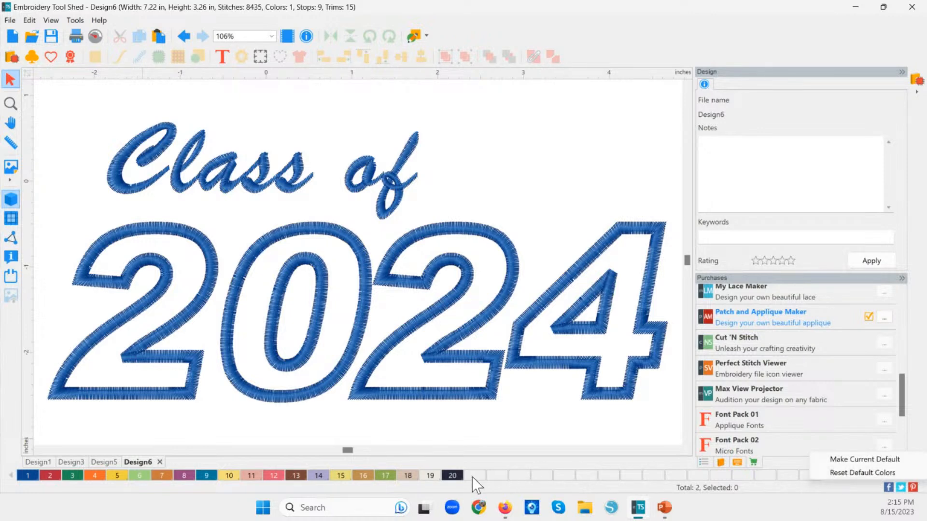
double_click(22, 475)
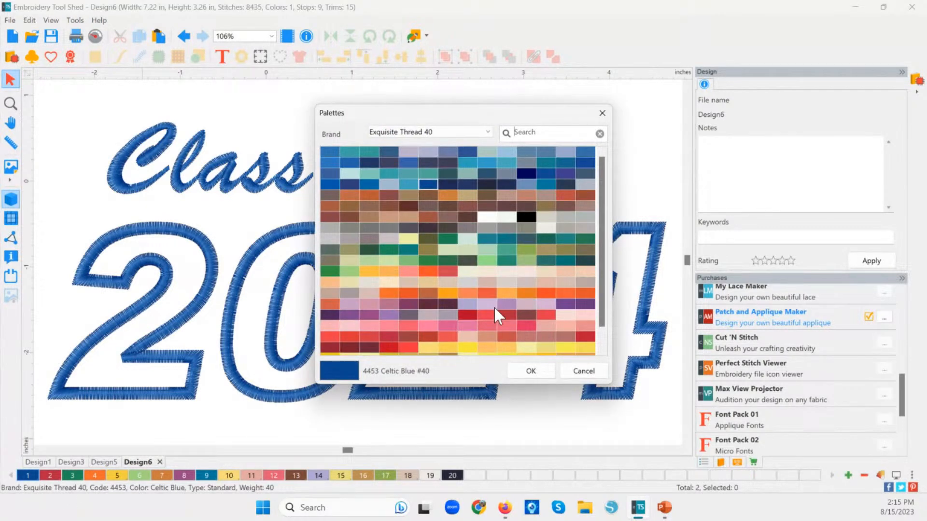
left_click(583, 371)
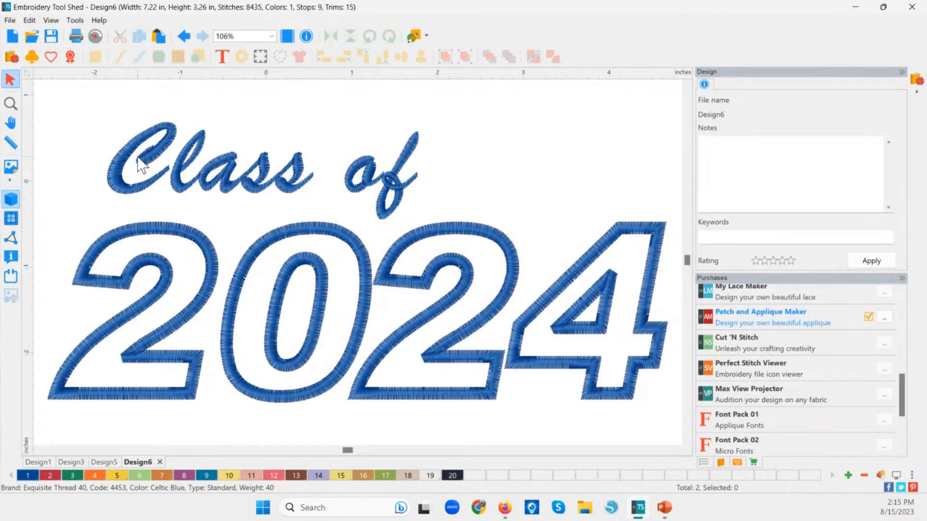
Show the design's stitch sequence and select the "Class of" and "2024" text objects in it in turn
left_click(151, 197)
left_click(174, 238)
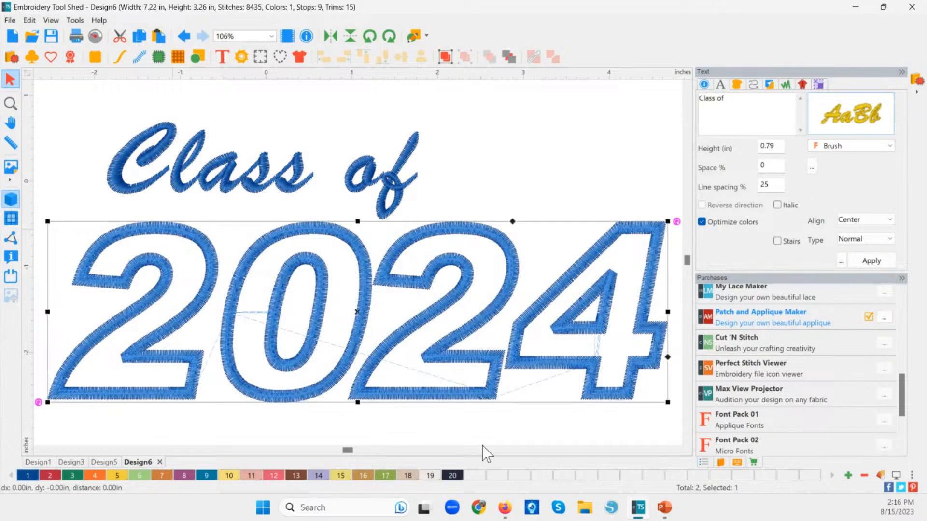
left_click(707, 464)
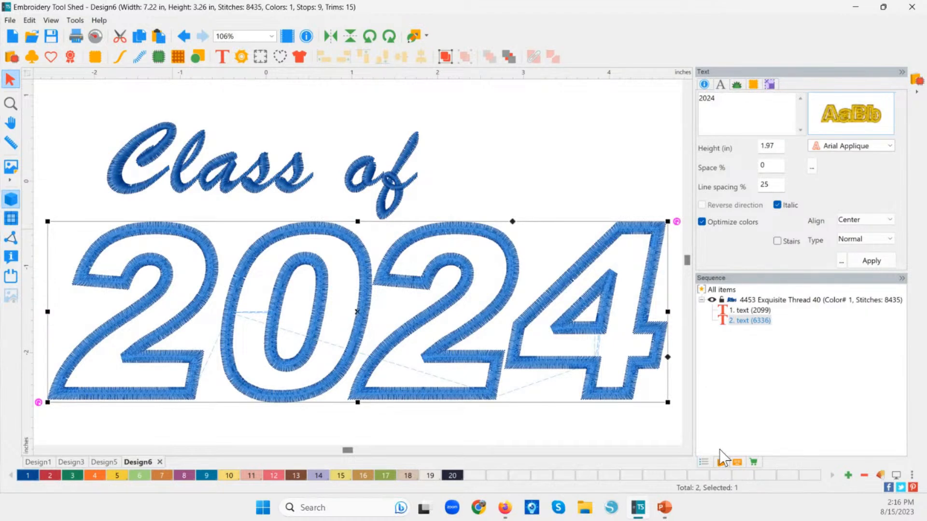
left_click(748, 310)
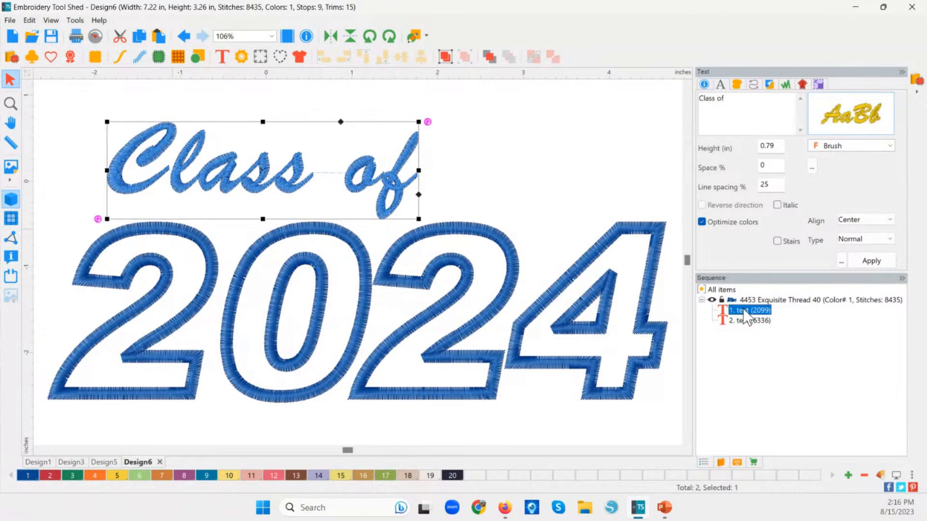
left_click(747, 321)
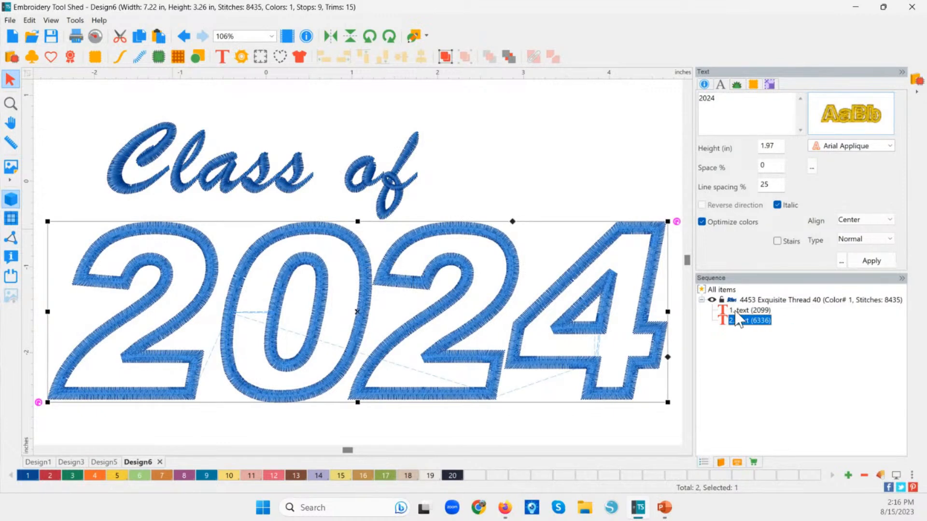
left_click(746, 310)
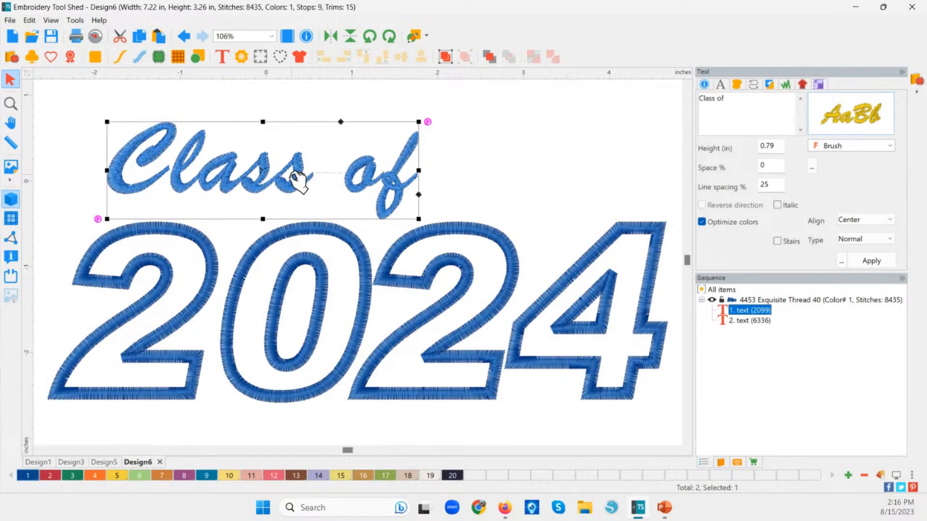
Recolor the "Class of" text with thread color 4, Saffron, and deselect it
left_click(448, 164)
left_click(303, 184)
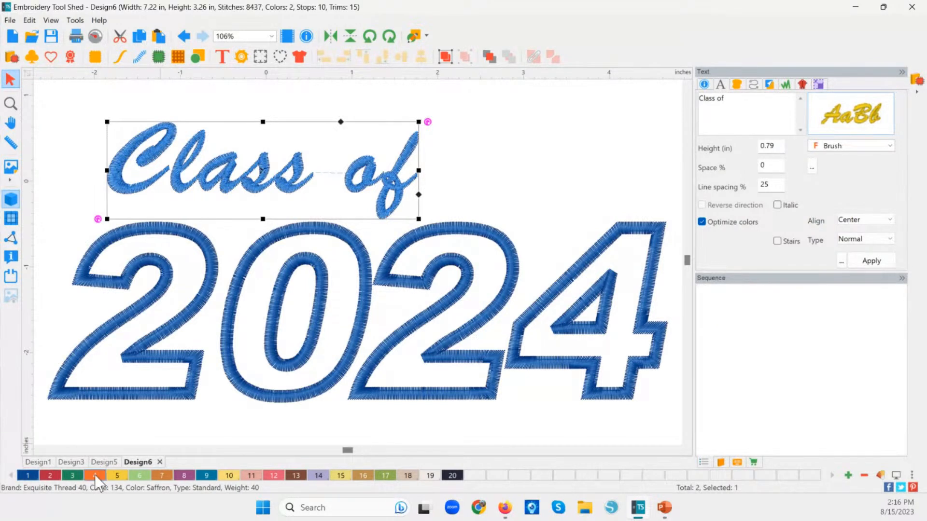
left_click(94, 475)
left_click(540, 141)
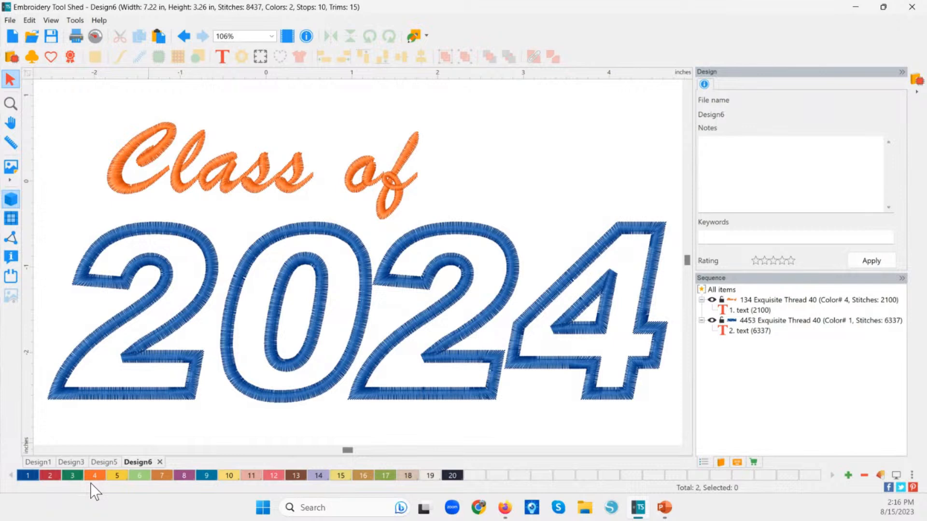
Select each thread color group in the stitch sequence and check thread color 1 for the "2024" text
left_click(772, 300)
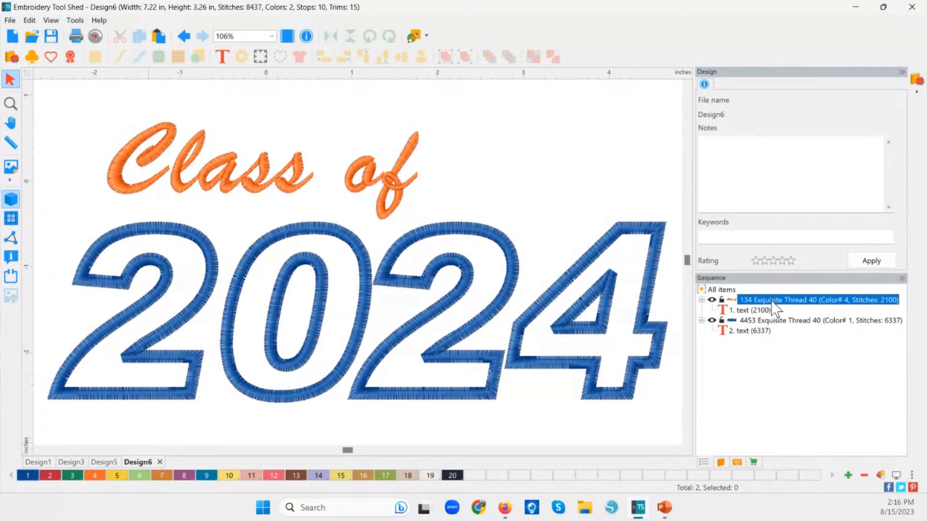
left_click(772, 320)
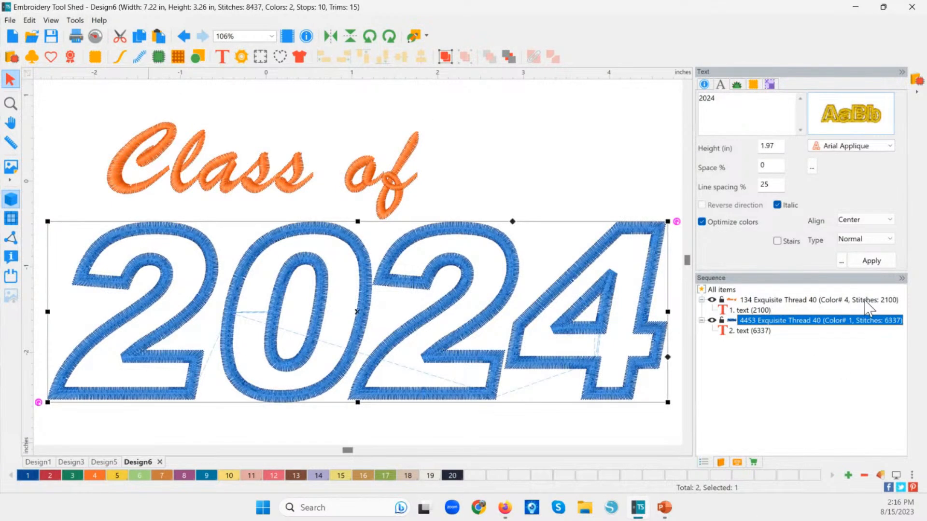
left_click(844, 323)
left_click(848, 332)
left_click(28, 477)
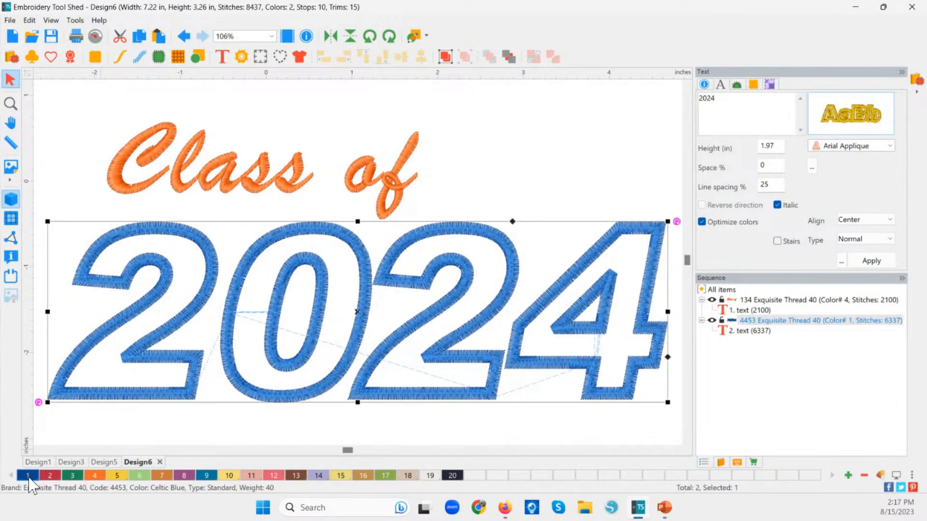
Change thread color 1, used by the "2024" text, to 990 Verde Bright Green and deselect the text
double_click(28, 477)
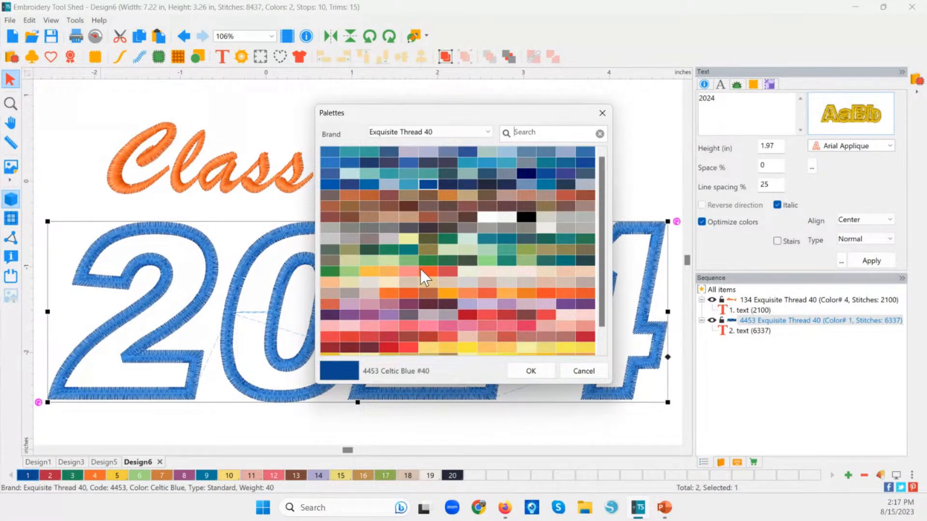
left_click(429, 262)
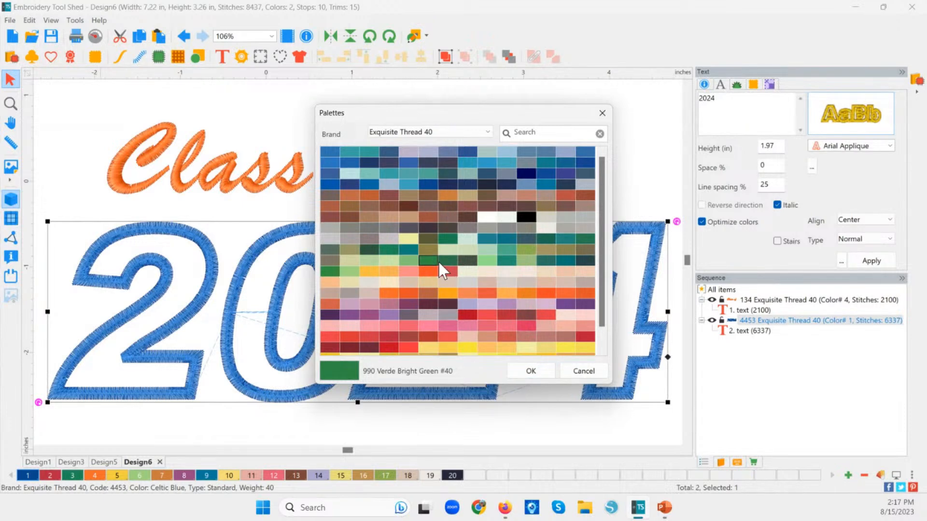
left_click(539, 376)
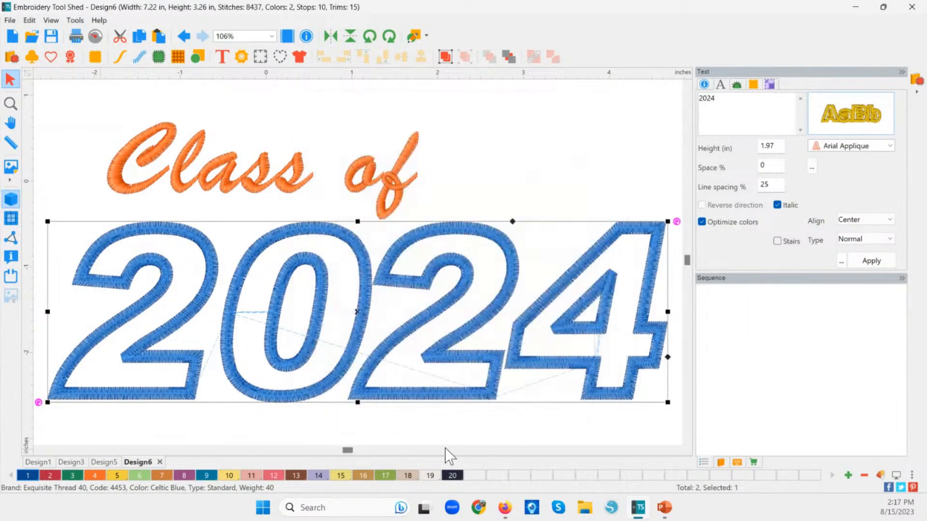
left_click(573, 141)
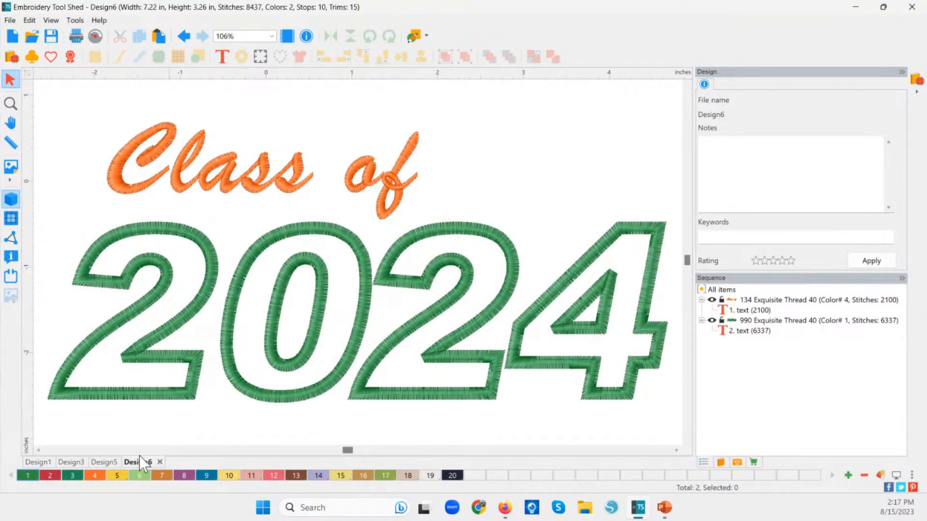
Change thread color 5 in the design palette to 903 Retro Mint from the Exquisite Thread 40 chart
left_click(118, 478)
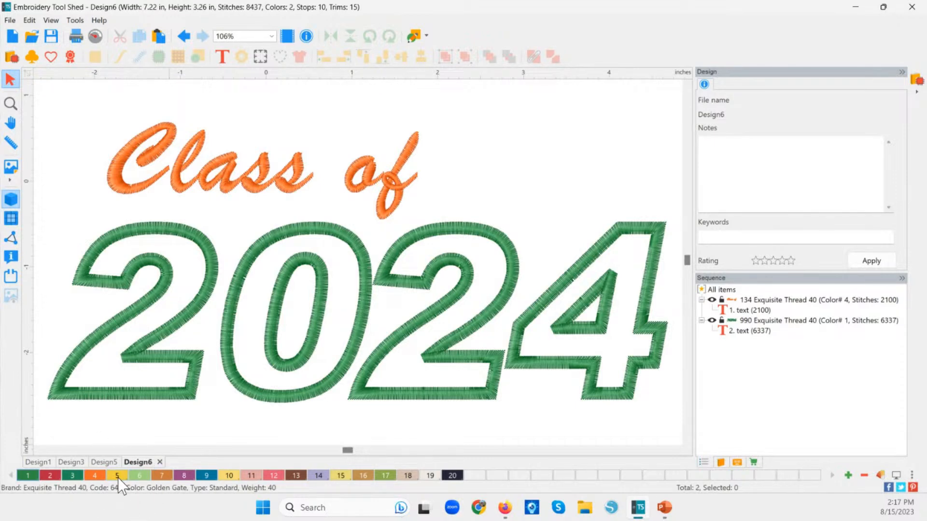
double_click(118, 478)
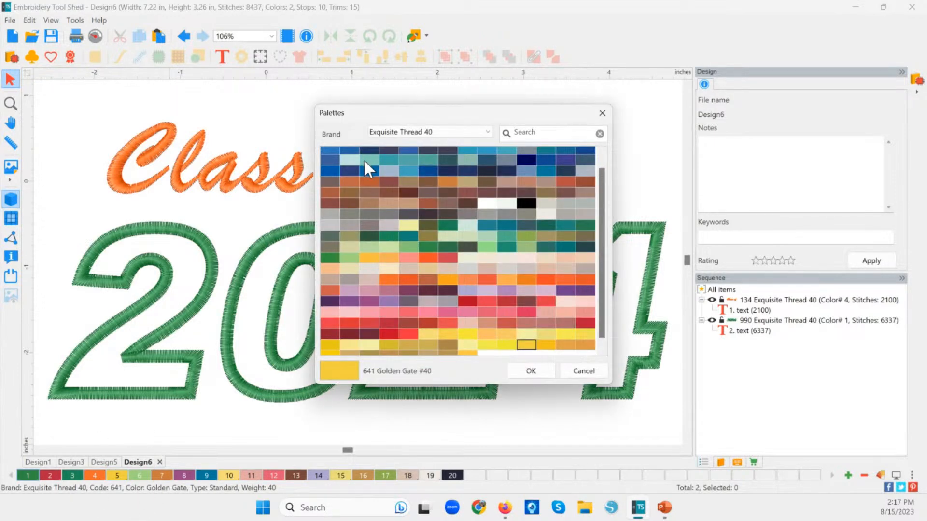
scroll(362, 164, "up", 1)
left_click(351, 174)
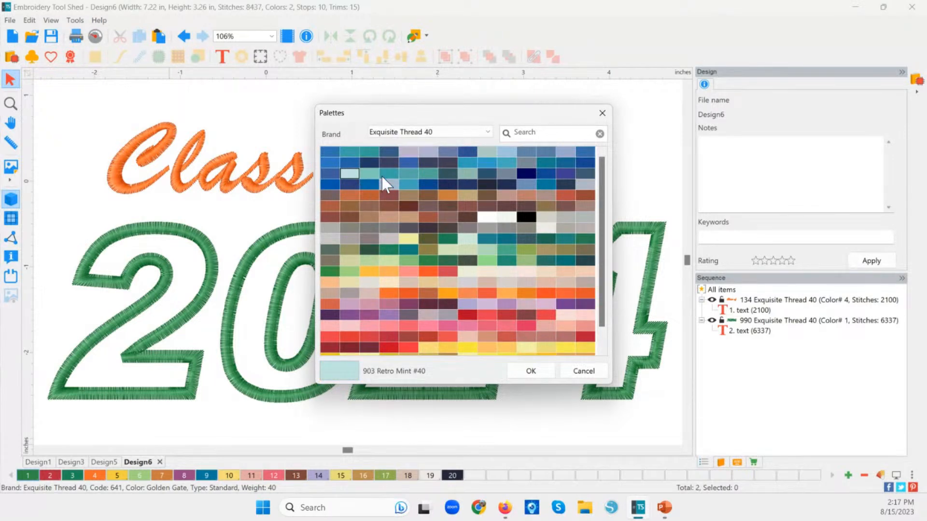
left_click(535, 374)
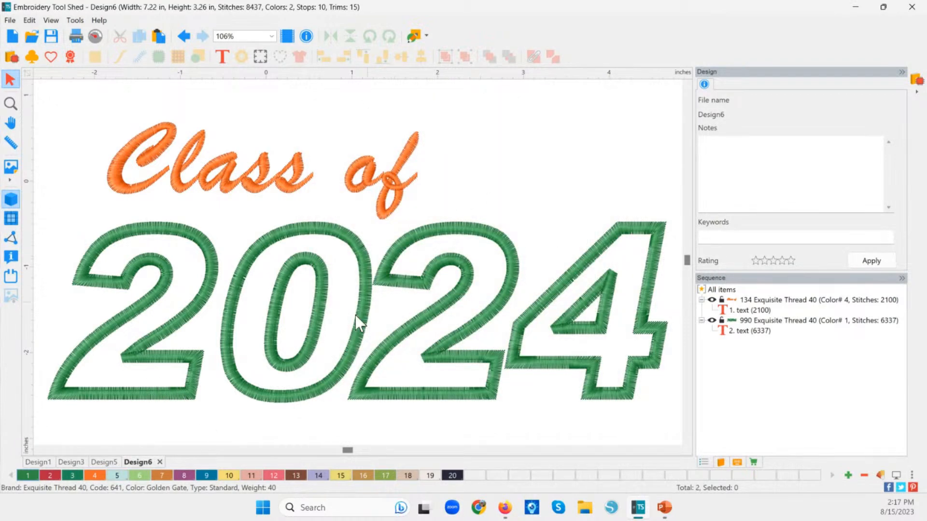
Recolor the "2024" text with thread color 5, Retro Mint, and deselect it
left_click(120, 475)
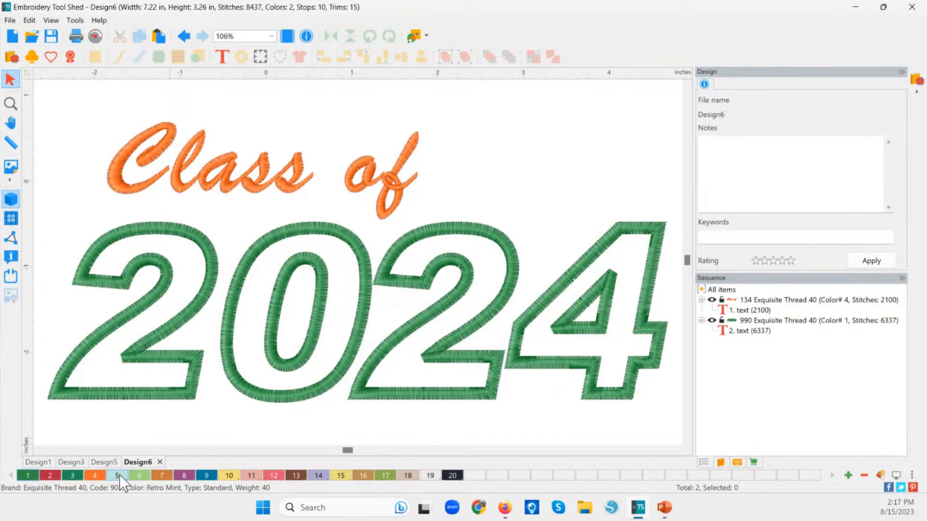
left_click(146, 398)
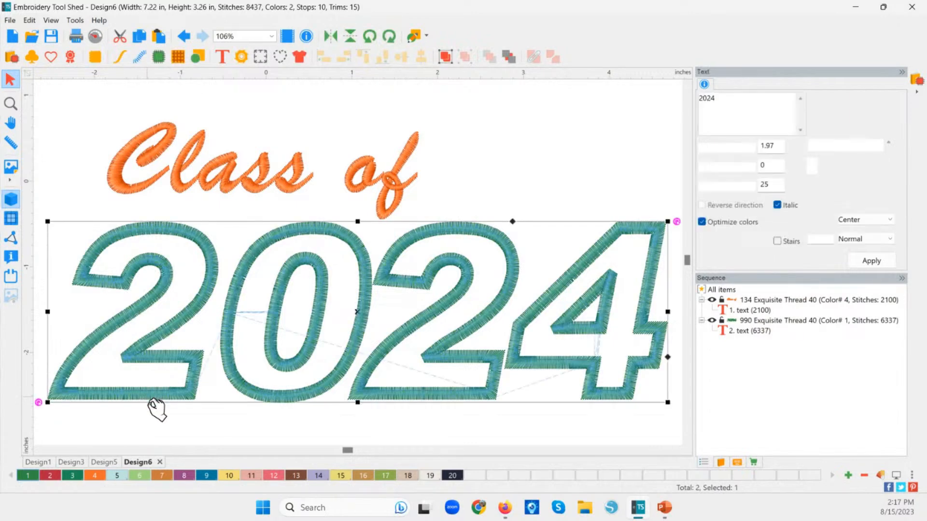
left_click(117, 475)
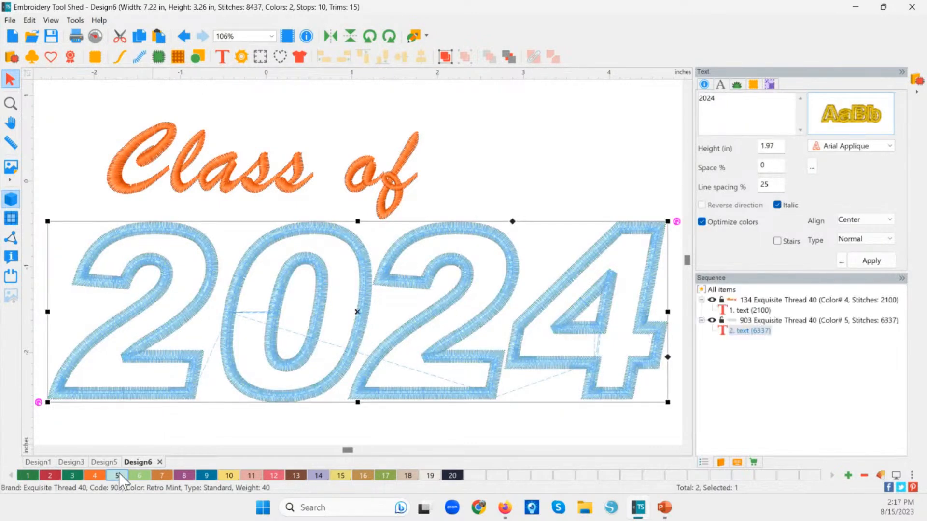
left_click(459, 214)
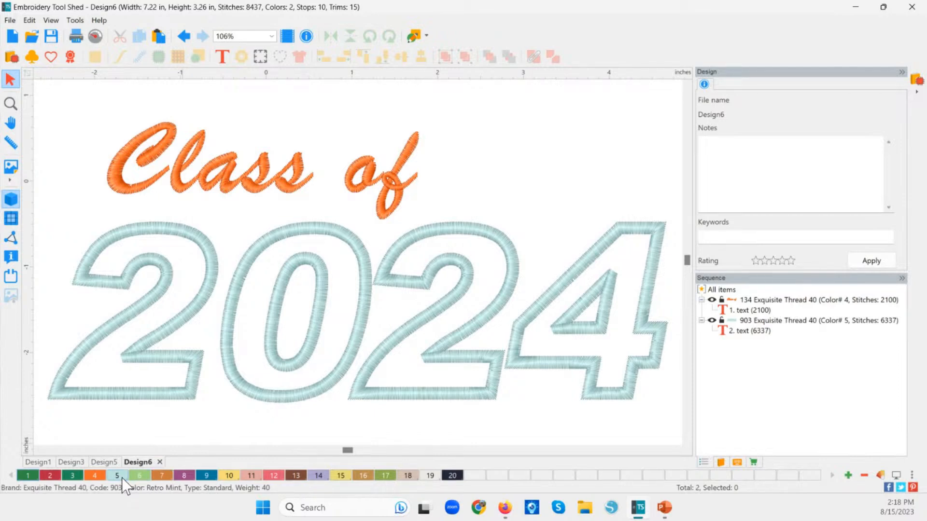
Recolor the "2024" text with thread color 12 and deselect it
left_click(188, 376)
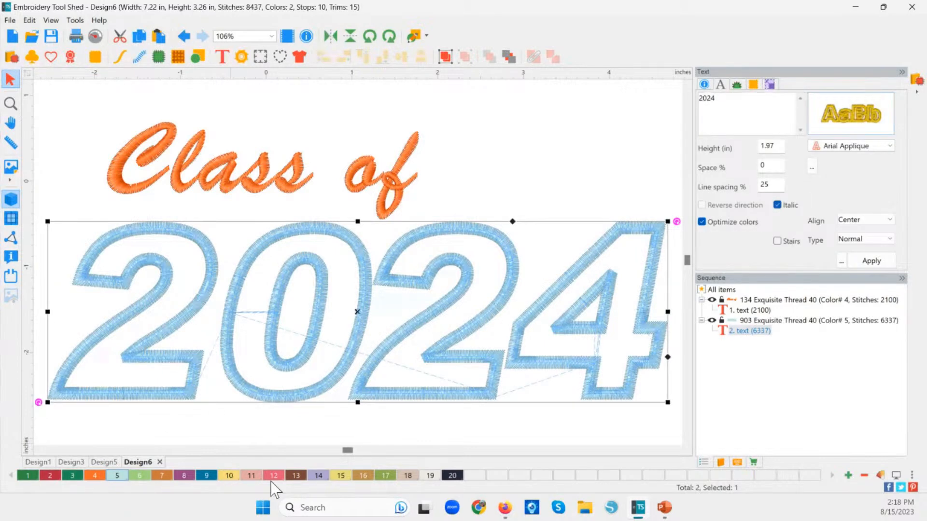
left_click(274, 476)
left_click(316, 425)
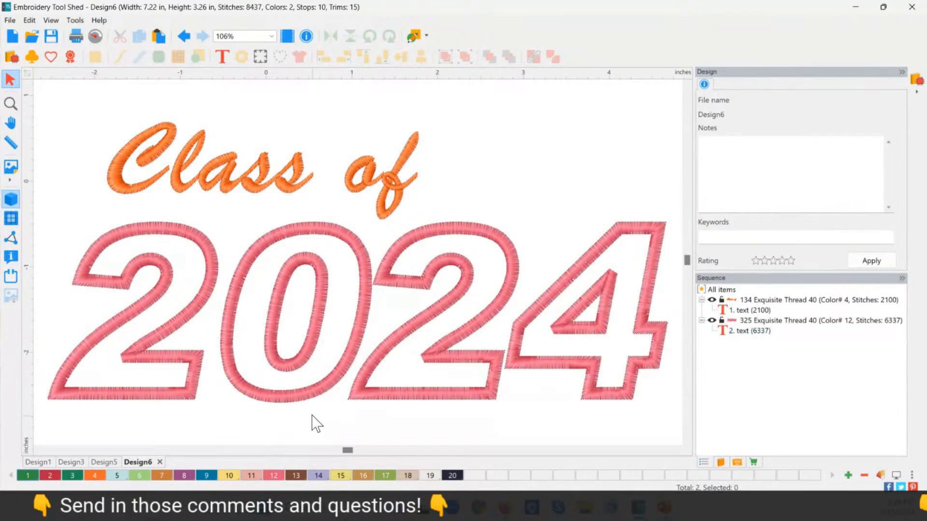
Check the view option for applying palette colors with a left click, and leave the options without changes
left_click(80, 22)
left_click(99, 81)
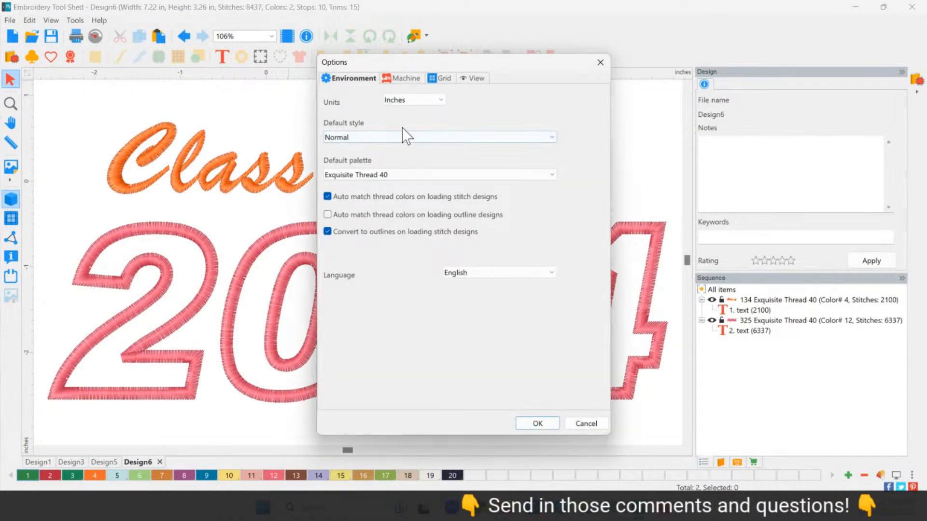
left_click(473, 78)
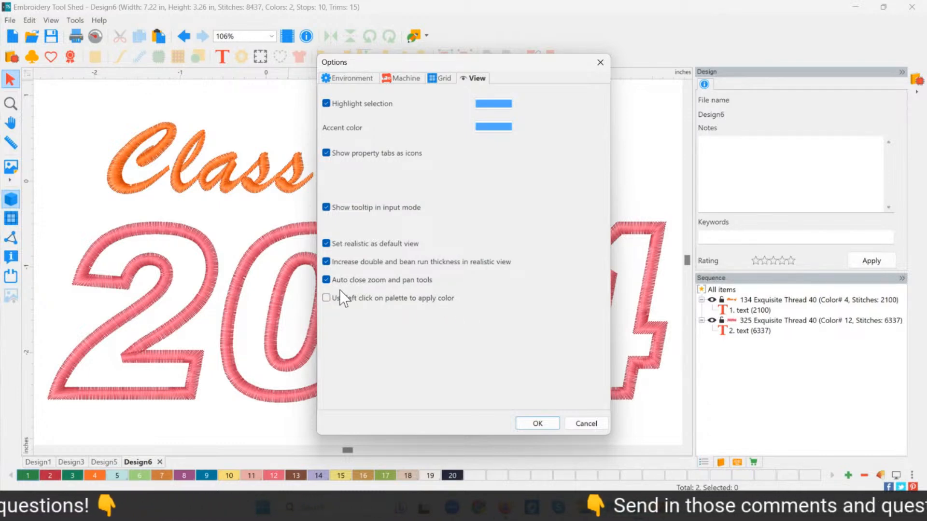
left_click(580, 421)
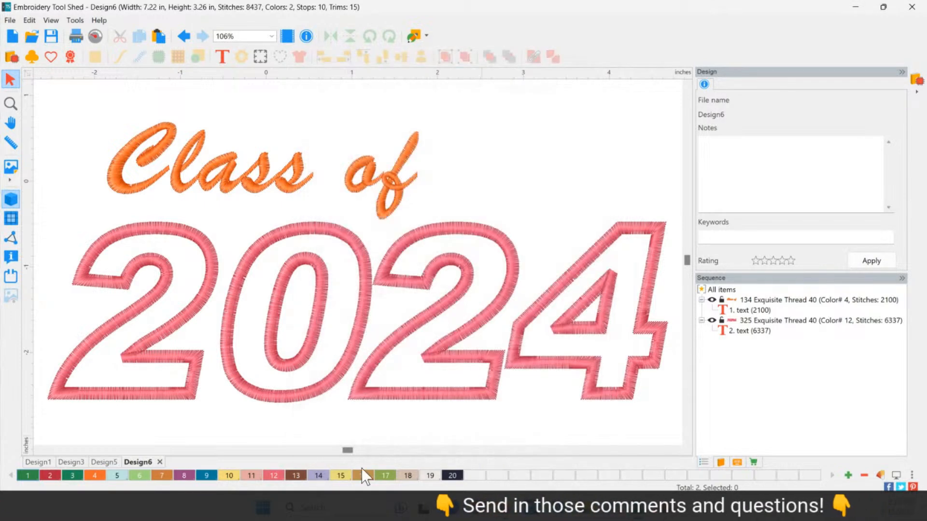
Recolor the "2024" text with thread color 3 and deselect it
left_click(265, 394)
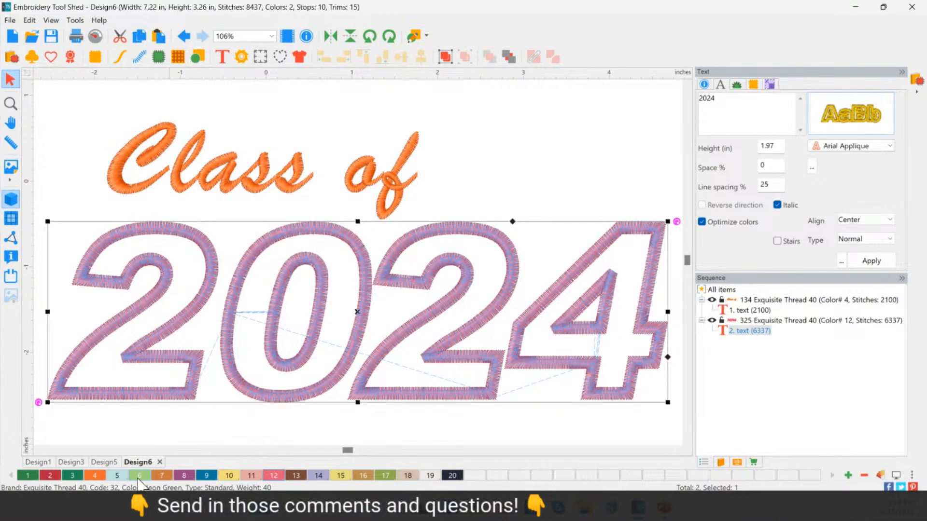
left_click(72, 476)
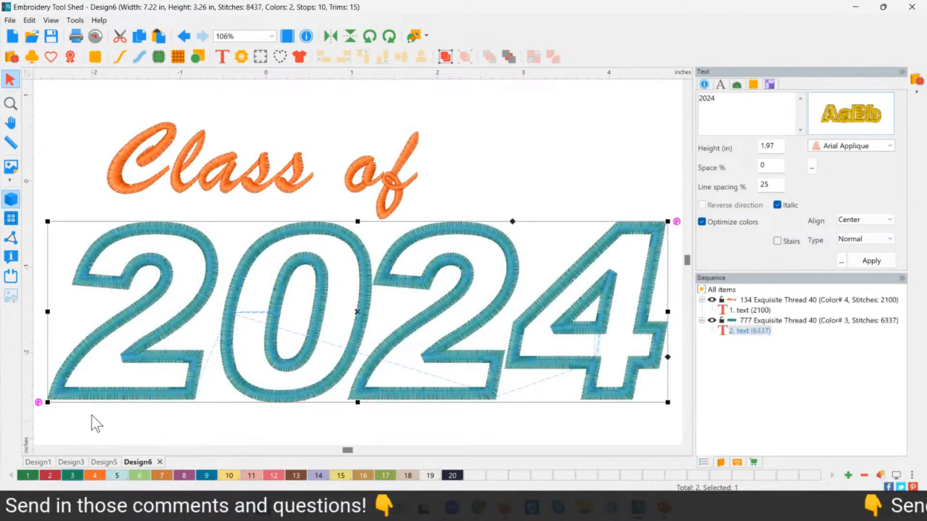
left_click(92, 414)
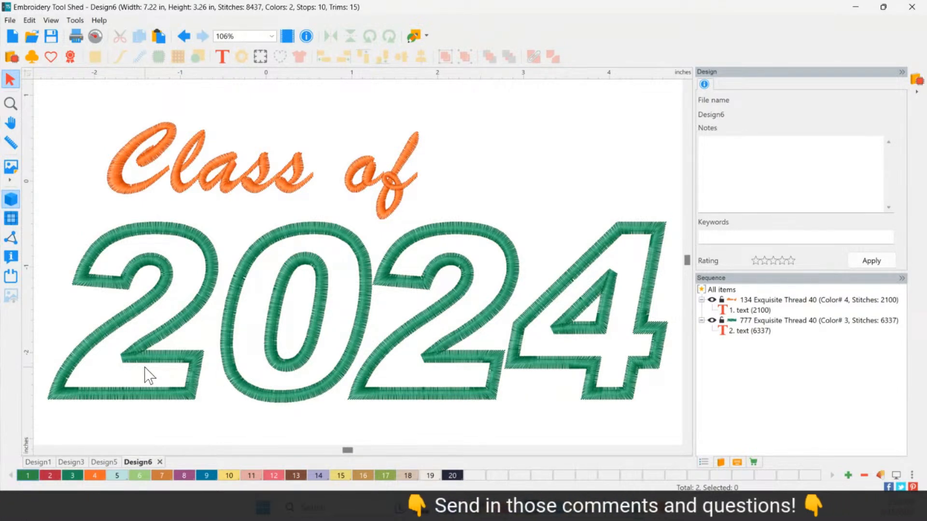
Move the "Class of" text about 0.1 in down and to the left, closer to "2024", and deselect it
left_click(450, 390)
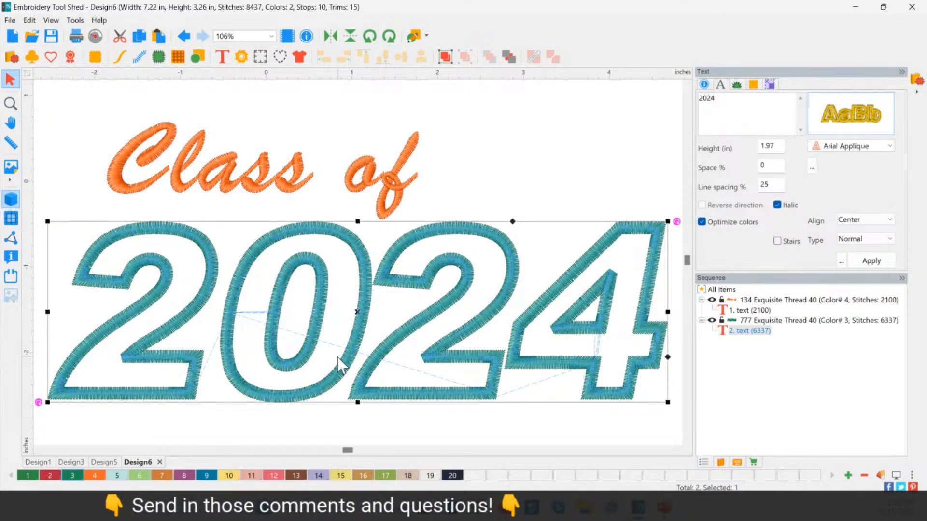
left_click(274, 190)
left_click_drag(269, 187, 258, 197)
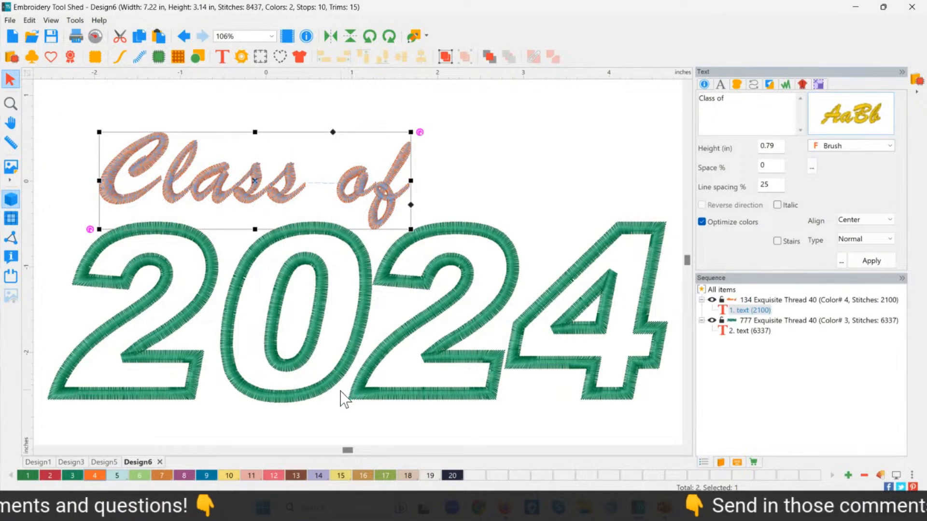
left_click(341, 419)
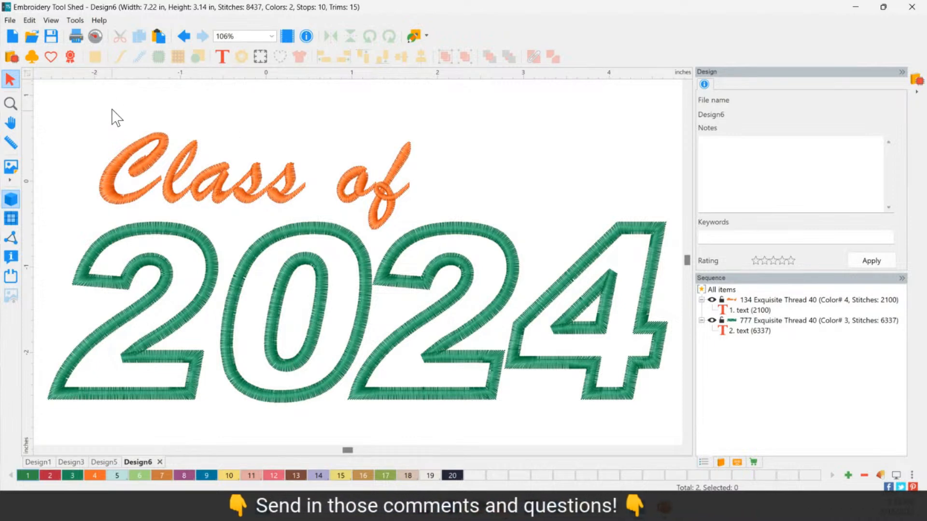
Run through the stitch simulation from the first to the last stitch and return to object selection
left_click(95, 39)
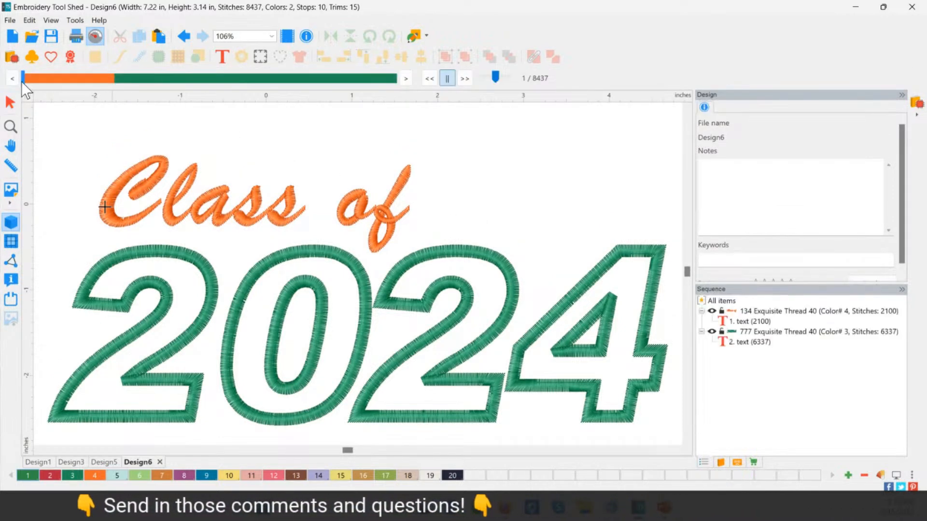
mouse_move(26, 83)
left_mouse_down()
mouse_move(184, 94)
mouse_move(247, 118)
mouse_move(368, 132)
left_mouse_up()
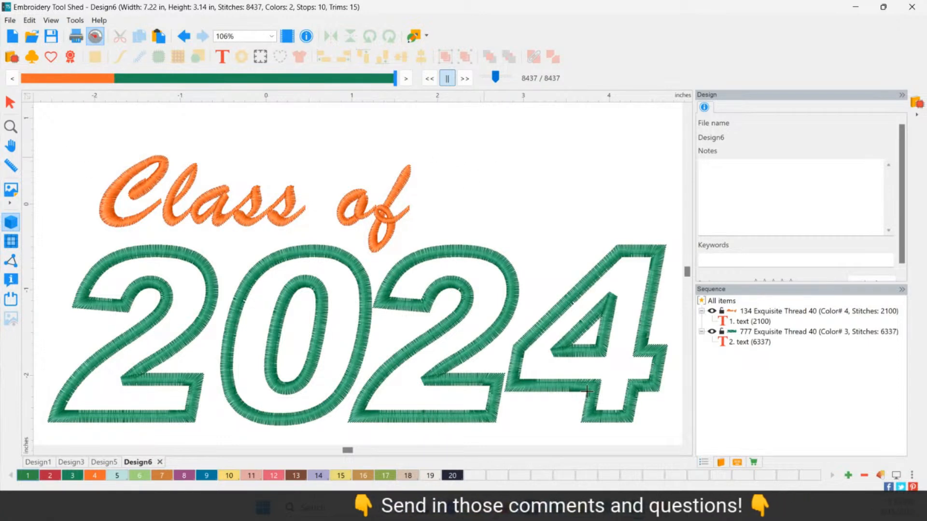
left_click(11, 103)
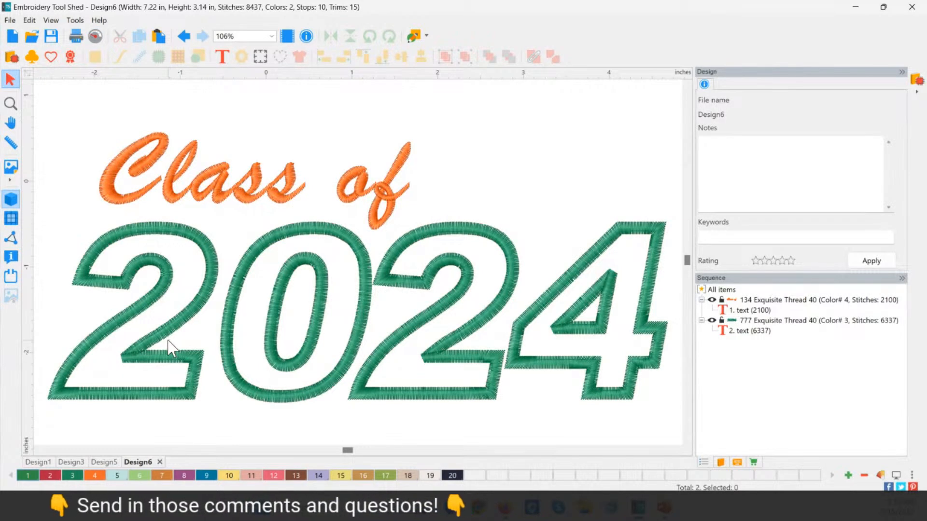
Start saving a copy of the design to the Desktop under the file name "Class of 2024"
left_click(11, 21)
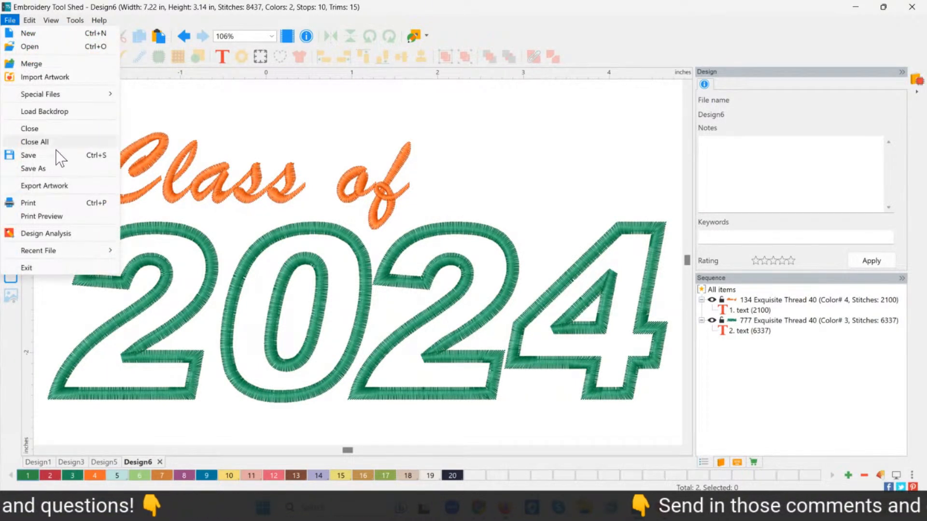
left_click(49, 169)
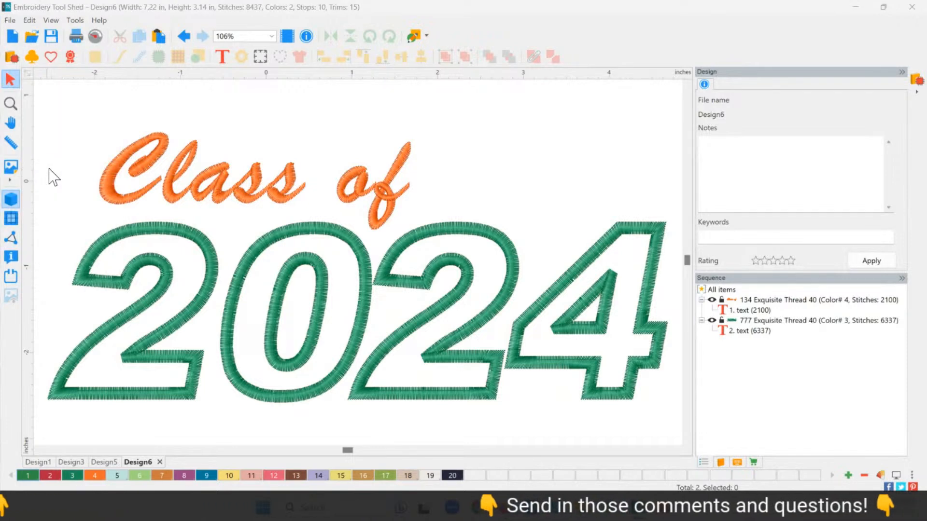
scroll(72, 196, "up", 3)
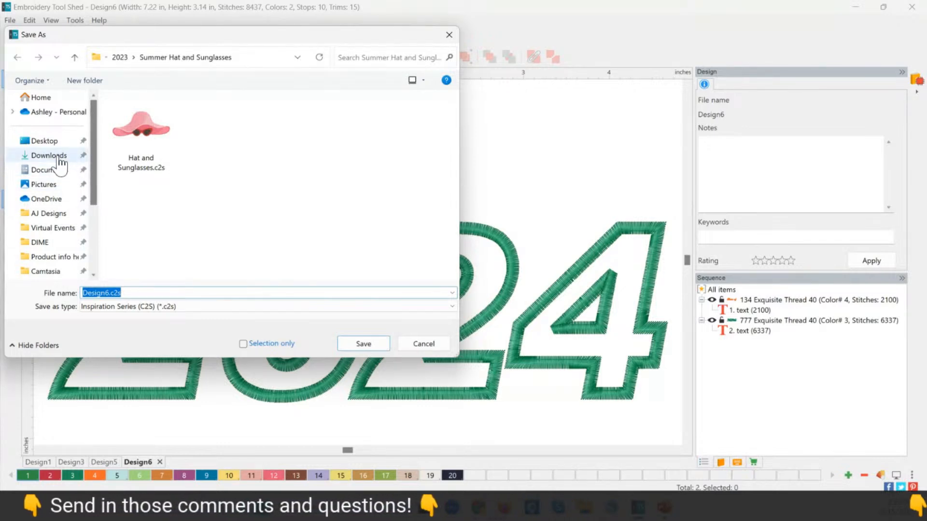
left_click(44, 141)
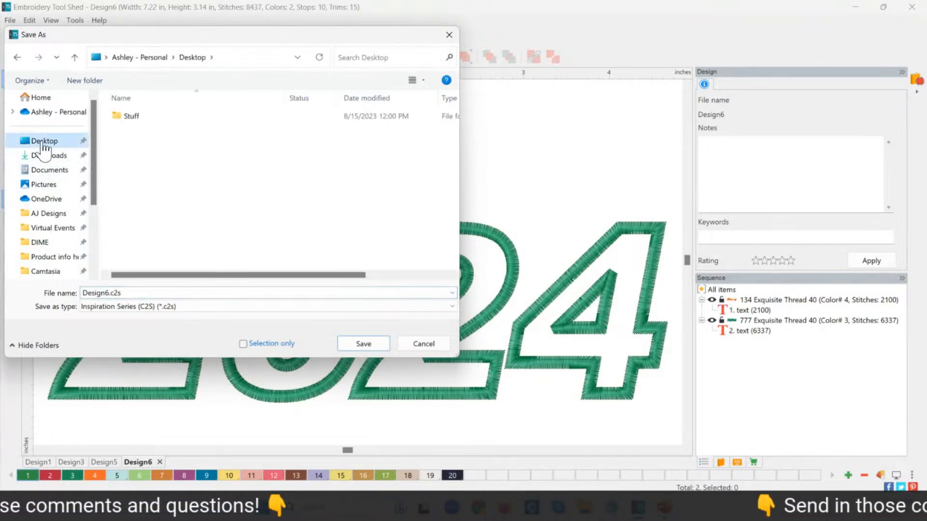
left_click(150, 292)
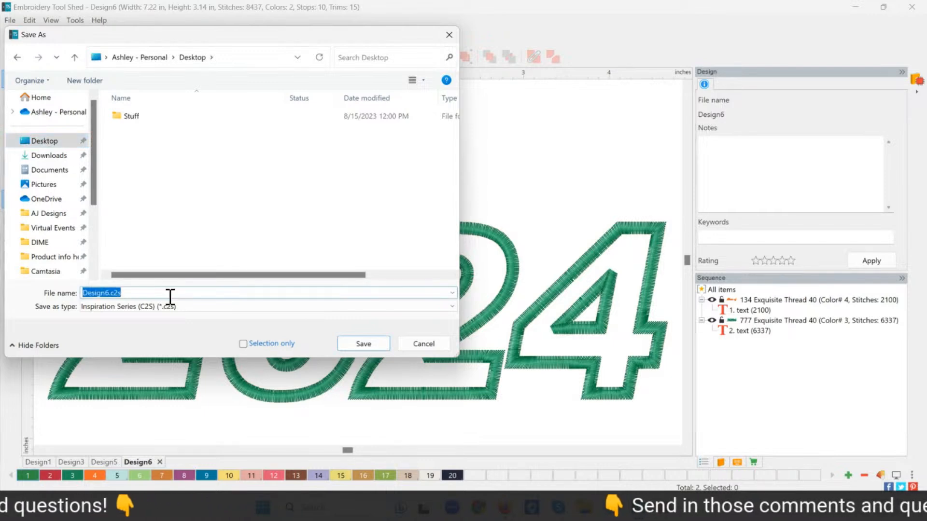
type("Class of ")
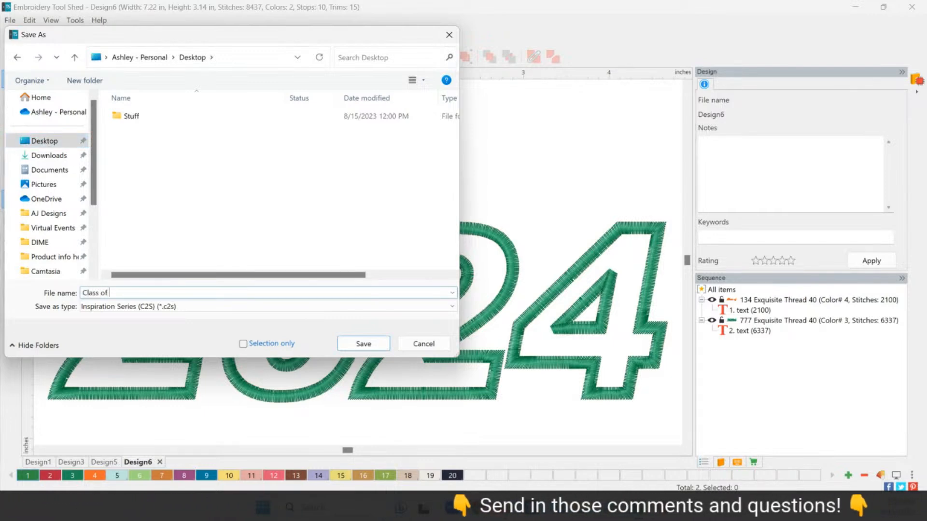
type("2024")
Change the save location to the SDXC (D:) drive, keeping the Inspiration Series (C2S) file type
left_click(172, 307)
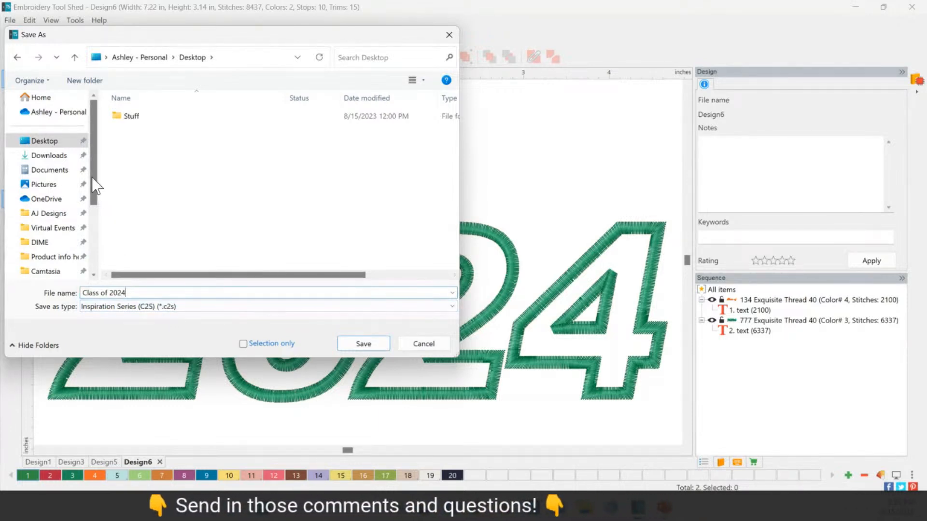
left_click_drag(94, 141, 116, 236)
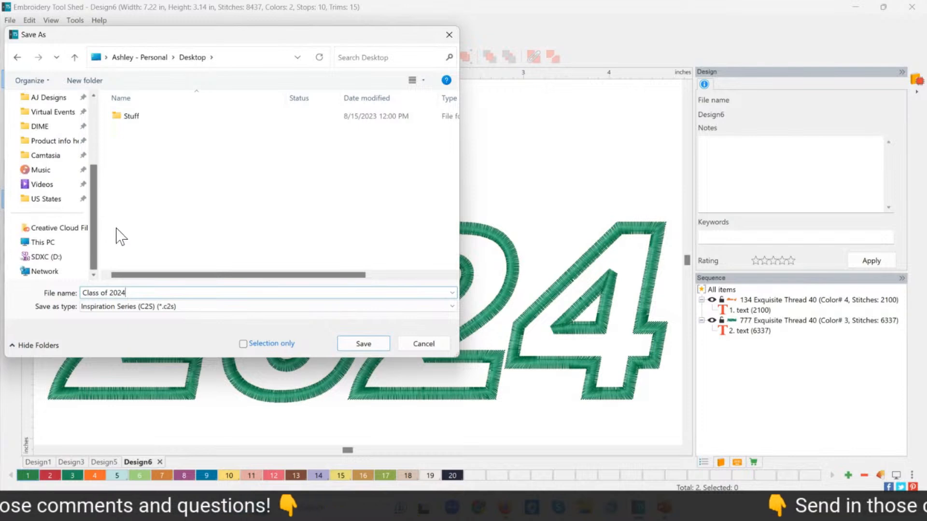
left_click(39, 260)
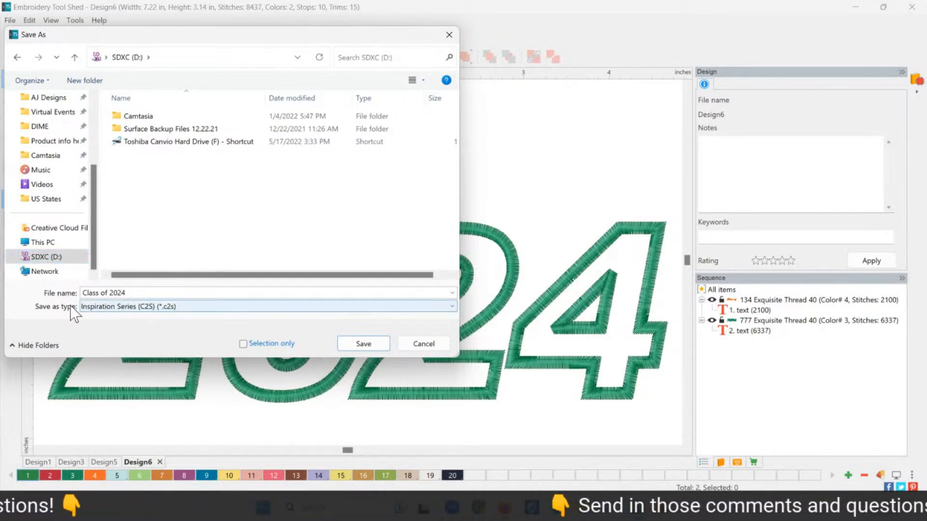
Switch the save file type to Ricoma/Tajima (DST) and back to Inspiration Series (C2S)
left_click(182, 308)
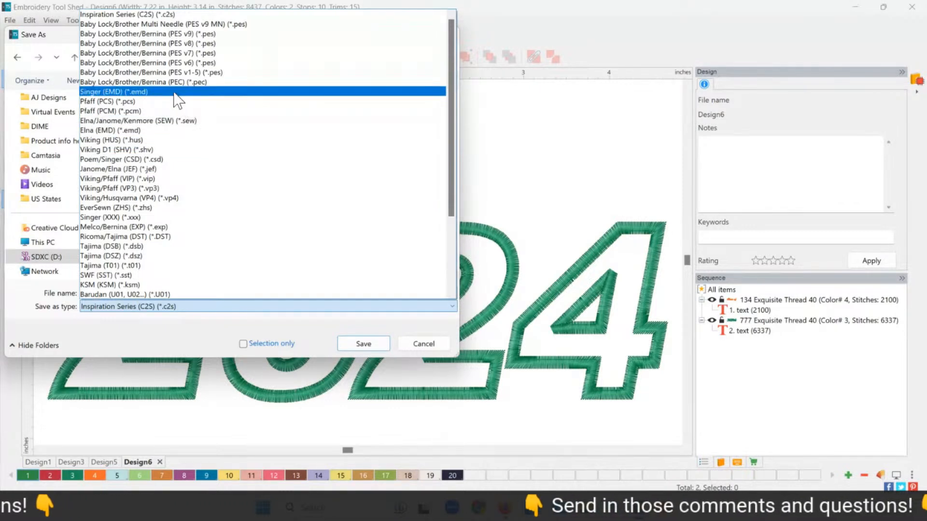
left_click(199, 237)
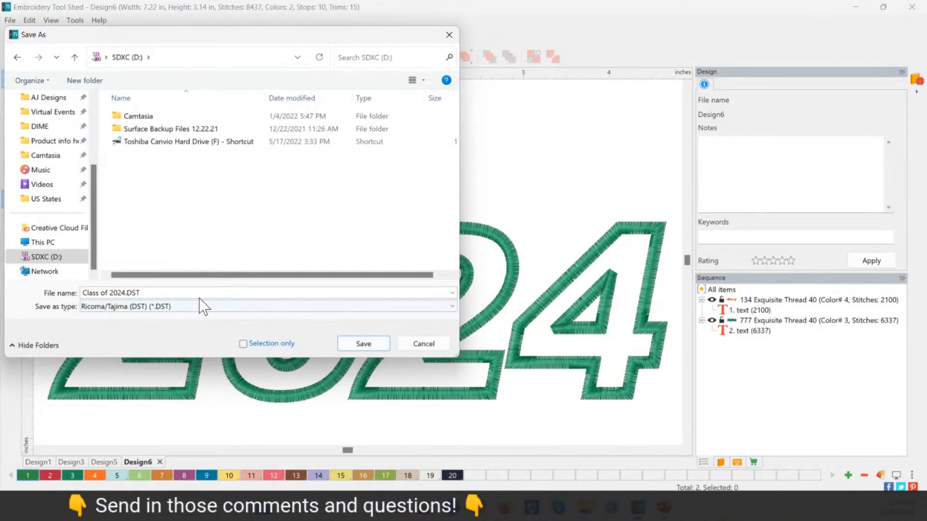
left_click(172, 307)
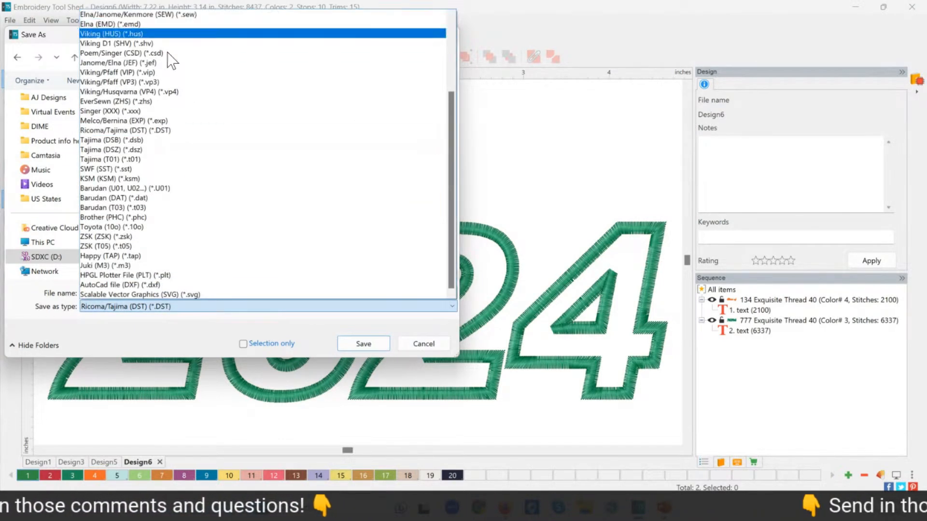
scroll(174, 92, "up", 3)
left_click(169, 15)
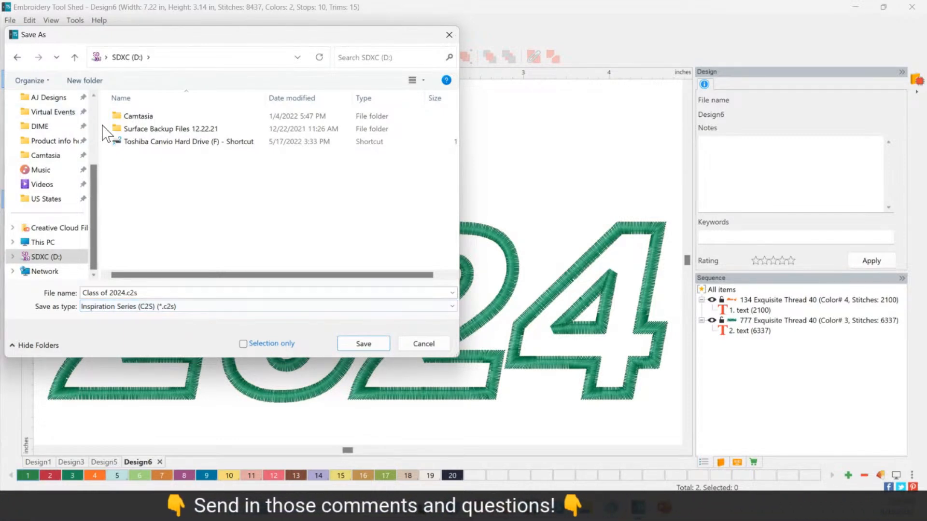
Save the design to the Desktop as "Class of 2024.c2s"
scroll(98, 124, "up", 3)
left_click(48, 140)
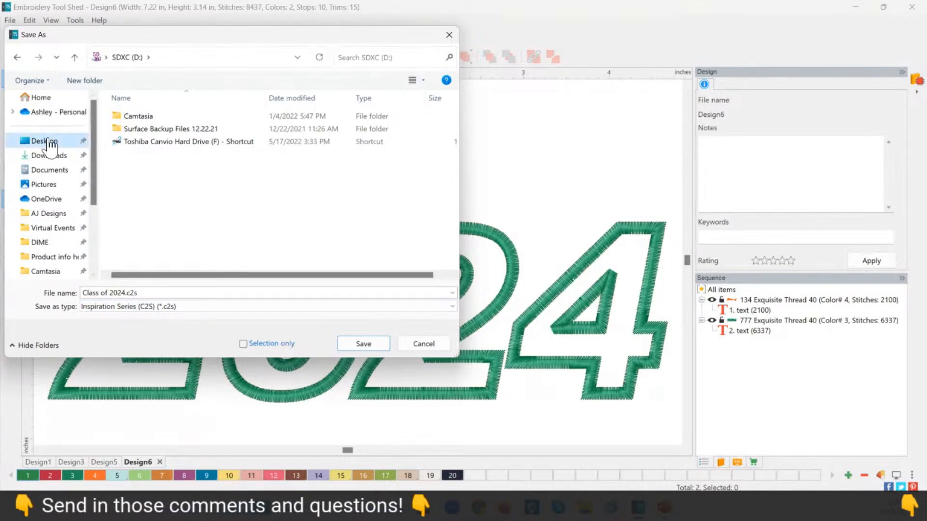
left_click_drag(161, 289, 88, 295)
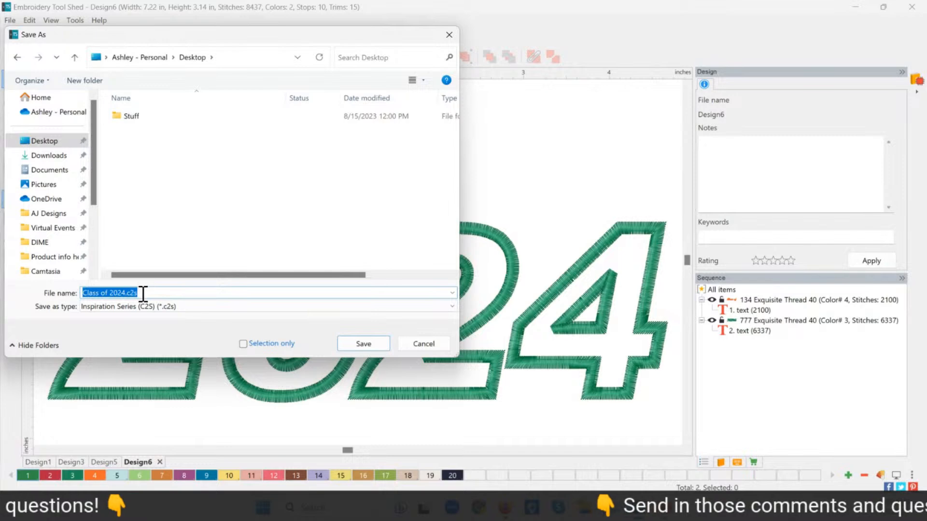
left_click(373, 346)
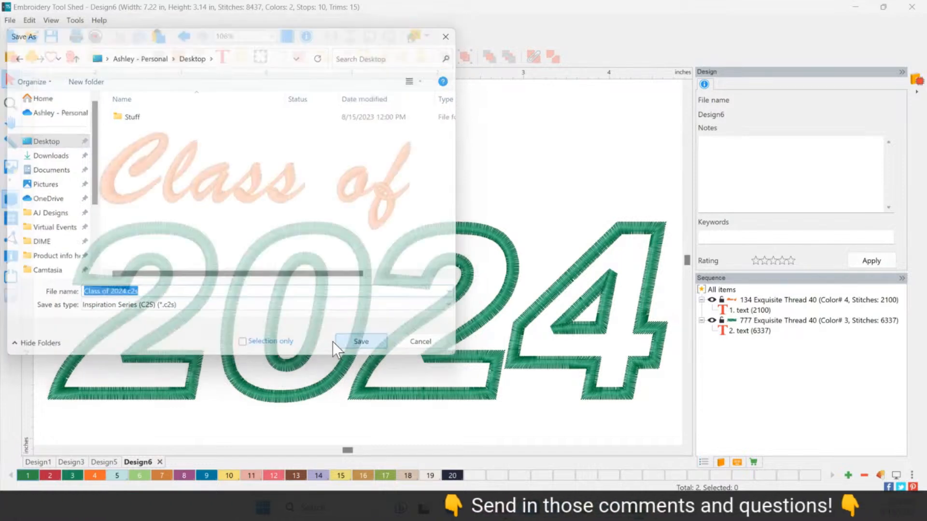
Save another copy of the design to the Desktop in Viking/Pfaff (VP3) format as "Class of 2024.vp3"
left_click(10, 19)
left_click(40, 168)
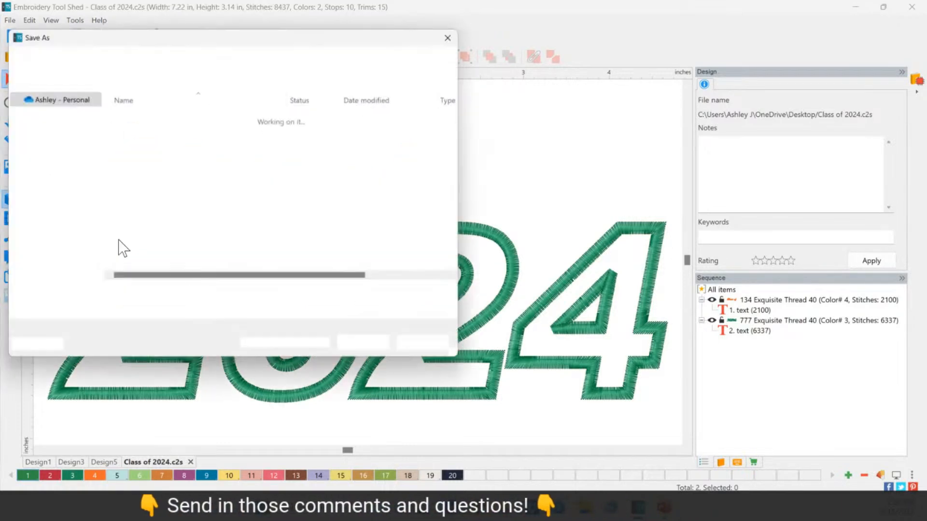
left_click(150, 311)
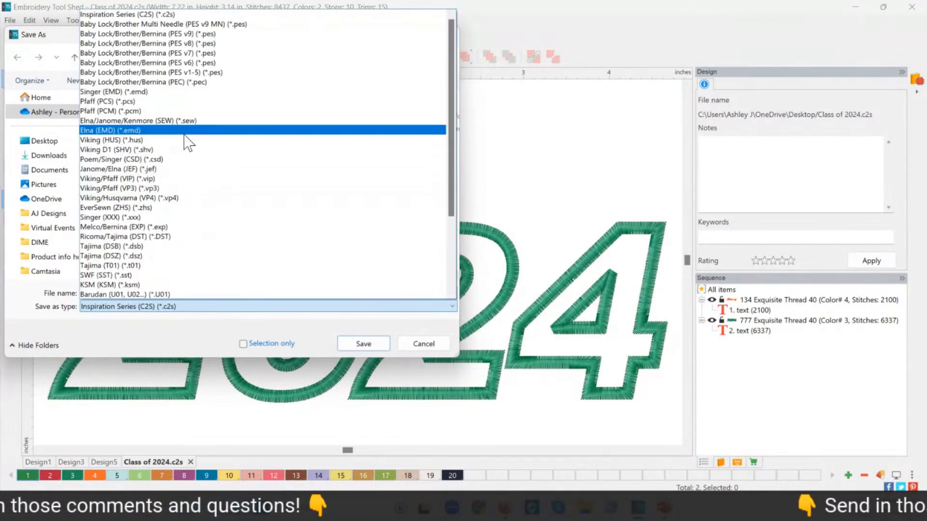
left_click(173, 188)
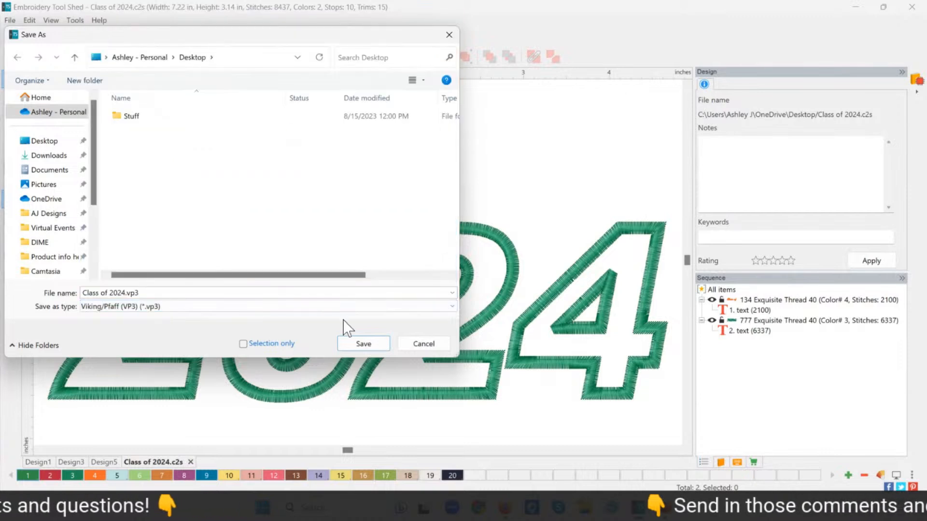
left_click(363, 343)
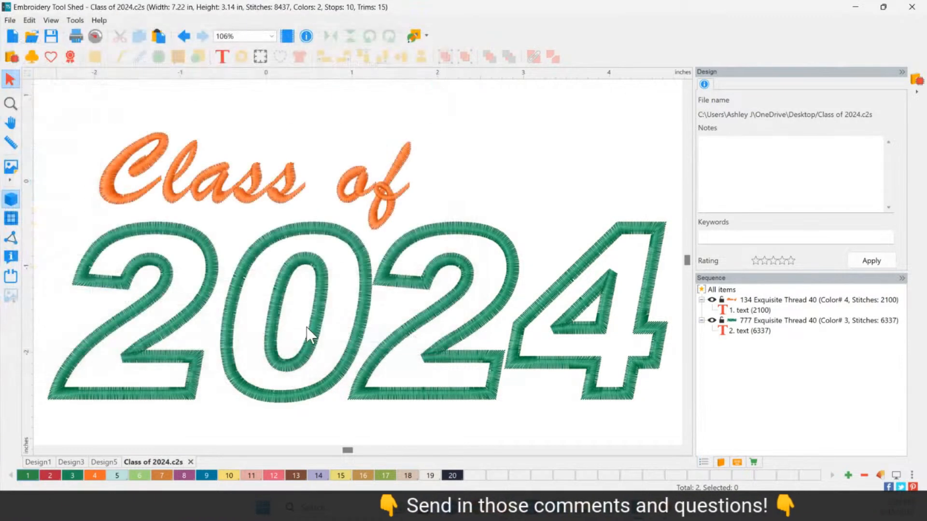
Close the saved design and reopen "Class of 2024.c2s" from the Desktop
left_click(191, 462)
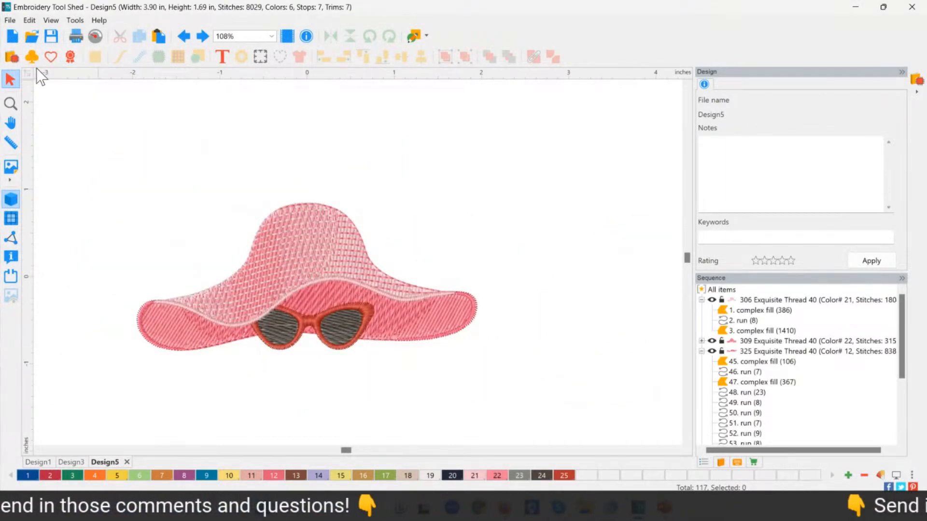
left_click(11, 20)
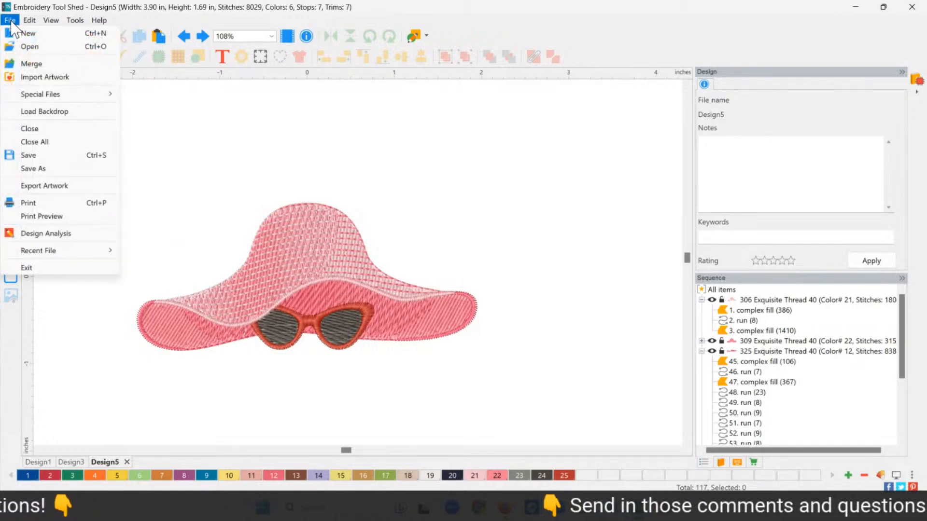
left_click(31, 46)
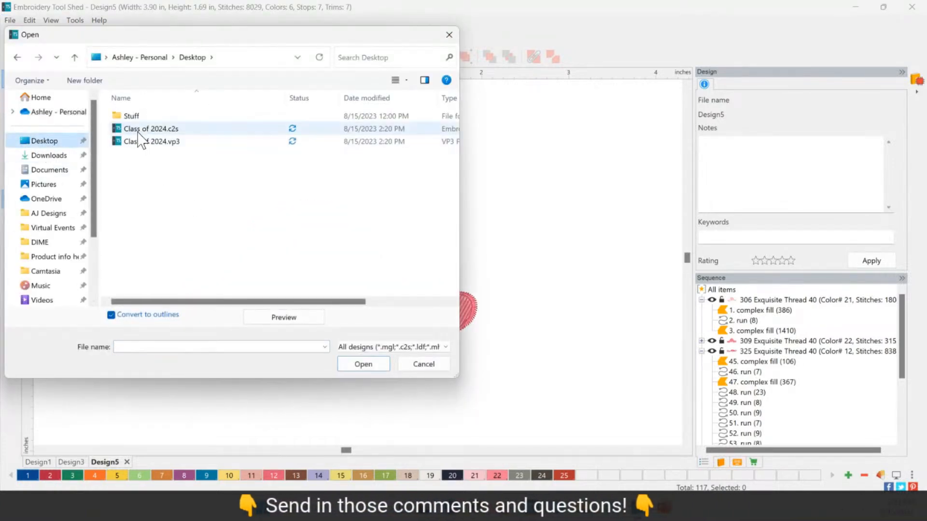
left_click(147, 129)
double_click(146, 129)
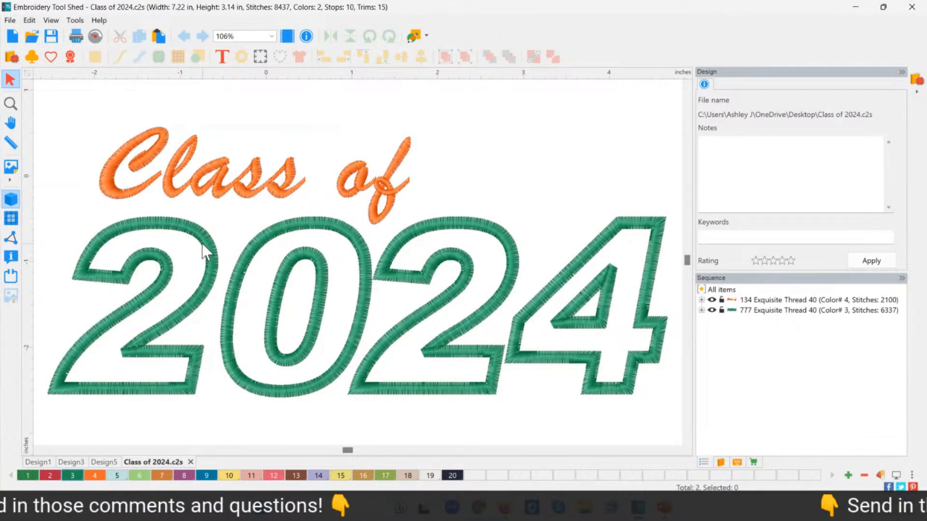
Change the "2024" lettering to read "2025"
left_click(206, 246)
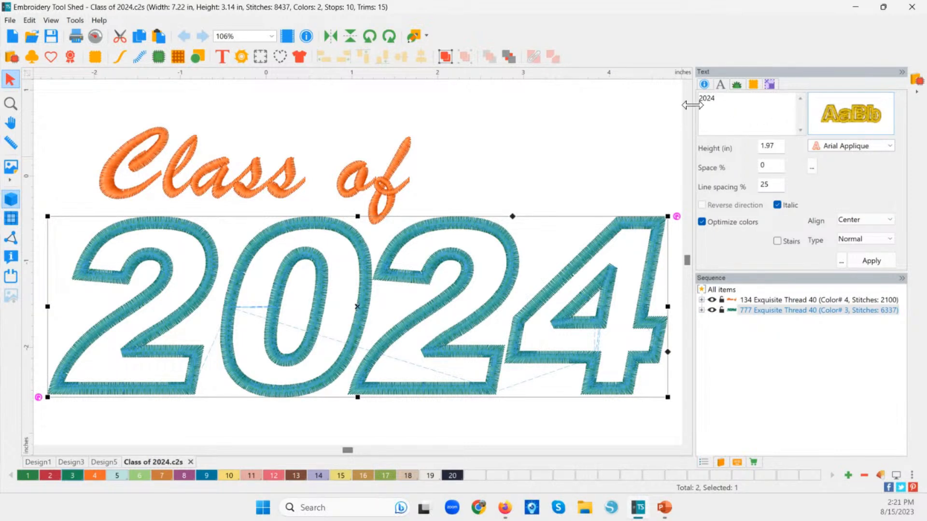
left_click(734, 120)
type("5")
left_click(872, 261)
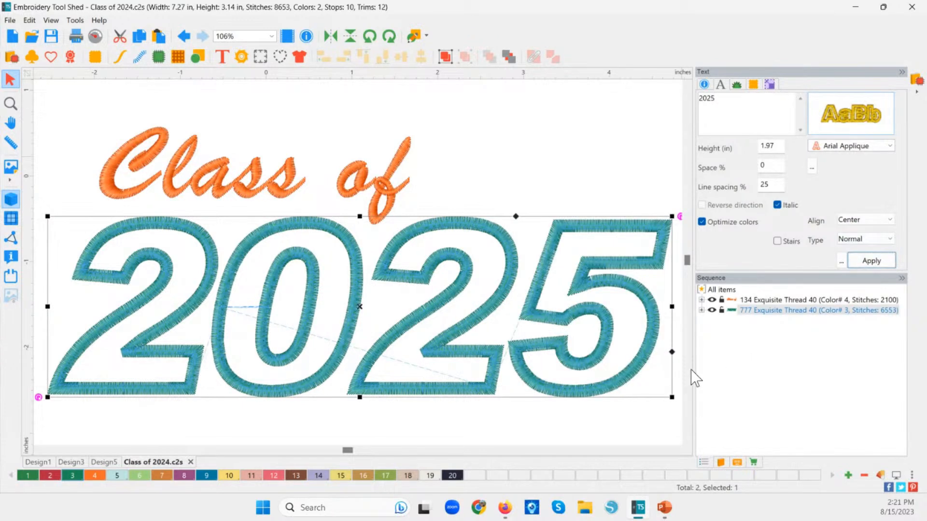
Change the "Class of" lettering to read "Welcome class of"
left_click(291, 195)
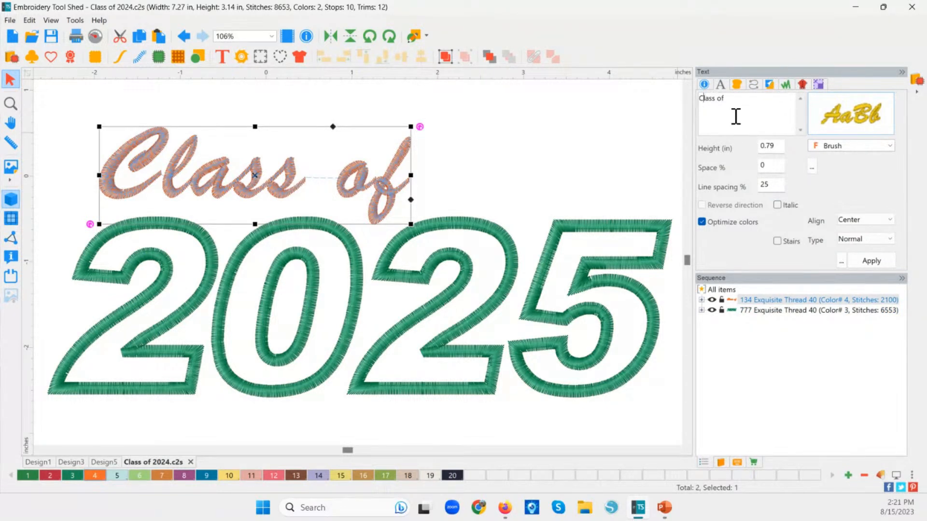
type("Welcome c")
left_click(871, 261)
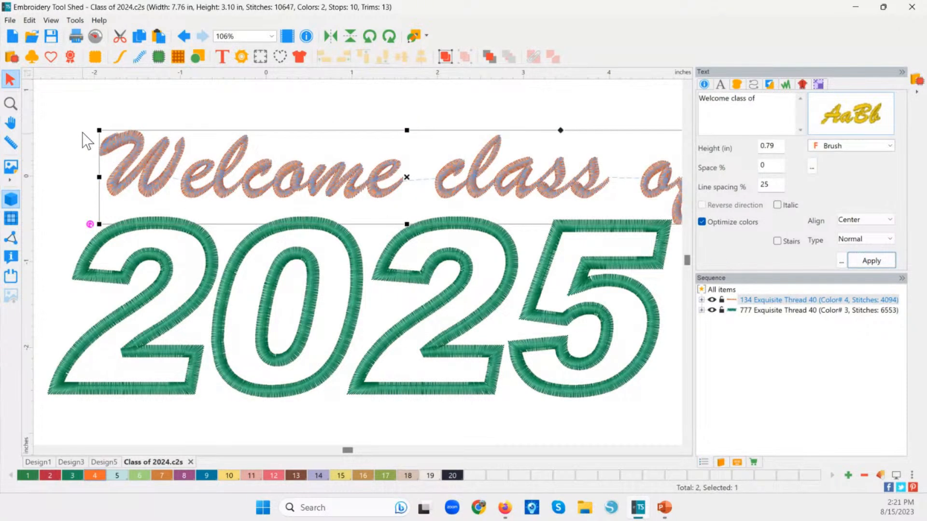
scroll(237, 181, "down", 2)
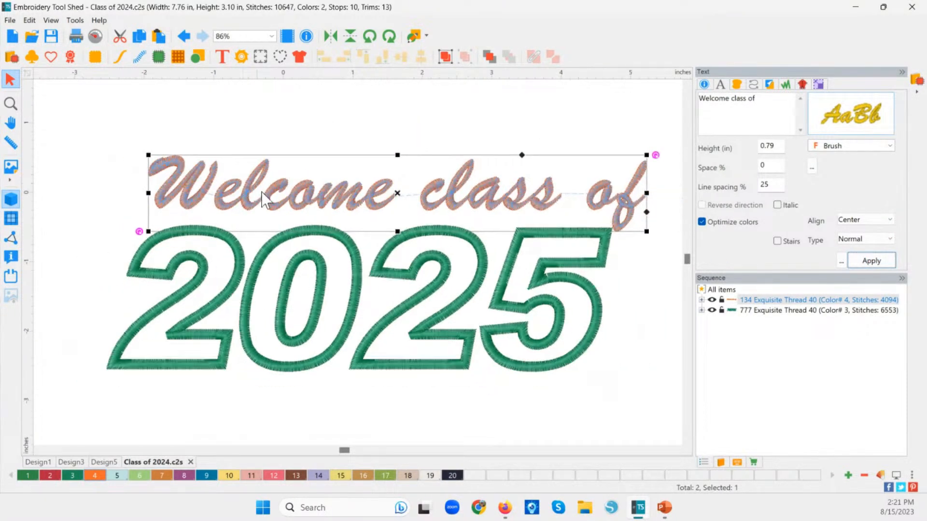
Open the "Class of 2024.vp3" stitch file from the Desktop
left_click(10, 19)
left_click(87, 103)
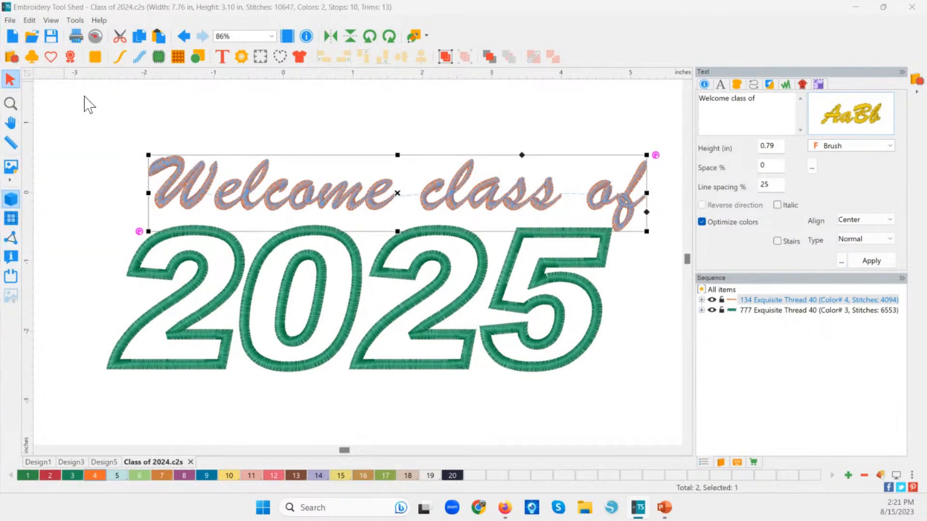
left_click(146, 142)
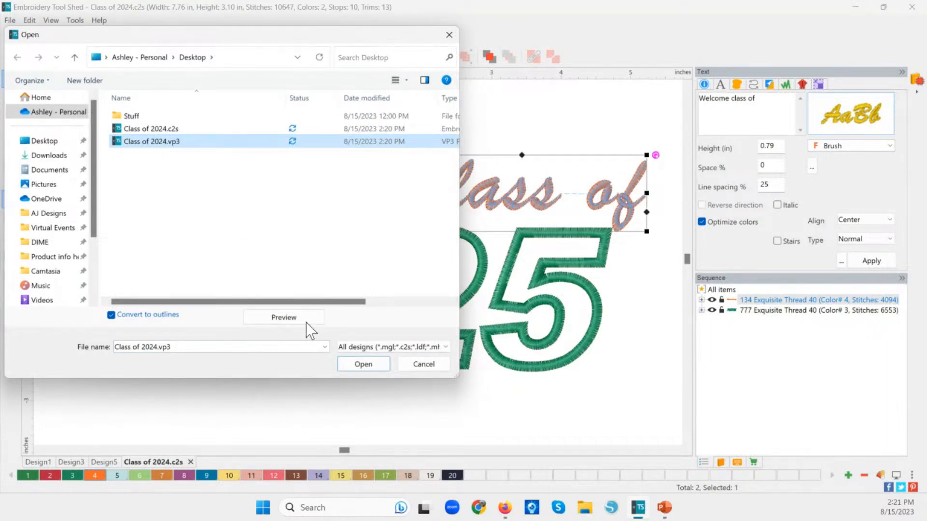
left_click(355, 364)
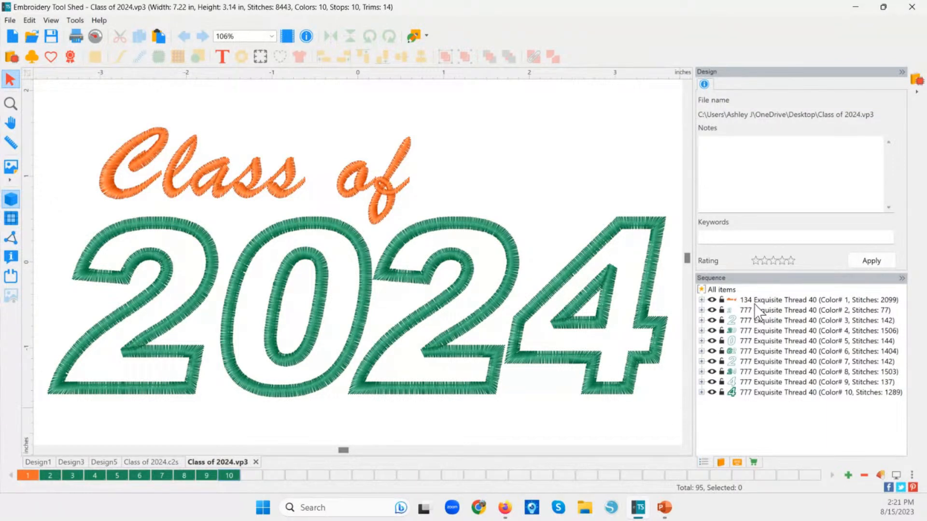
Examine the separate color blocks that make up the "2024" digits in the VP3 design's sequence
left_click(757, 321)
left_click(762, 331)
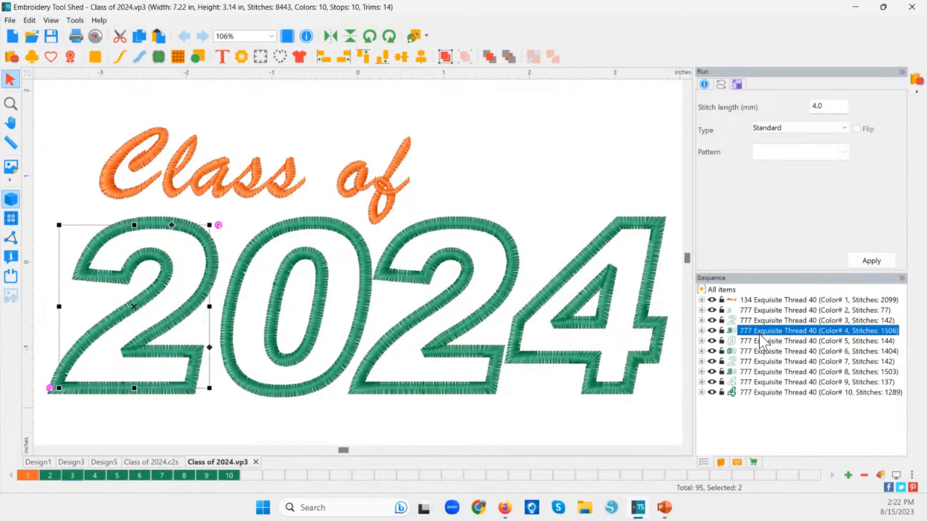
left_click(760, 341)
left_click(757, 351)
left_click(752, 362)
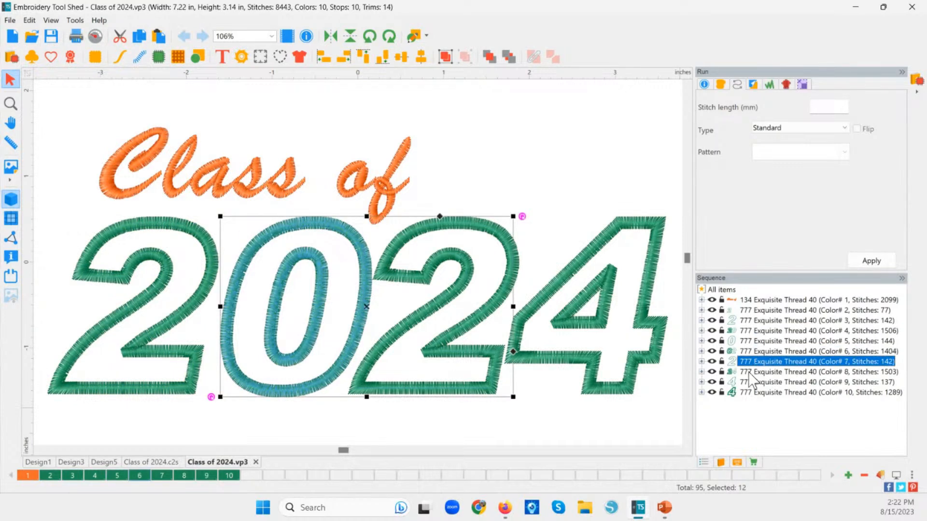
left_click(751, 372)
left_click(750, 382)
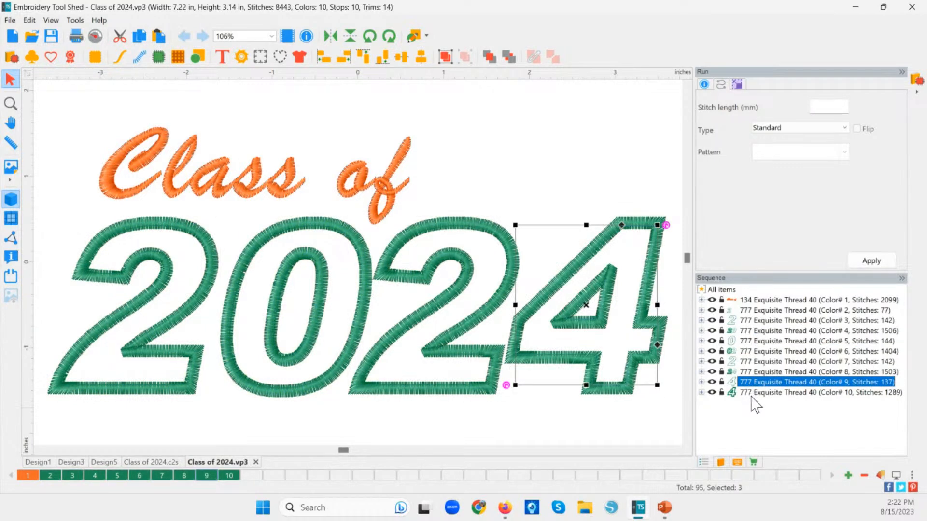
left_click(752, 393)
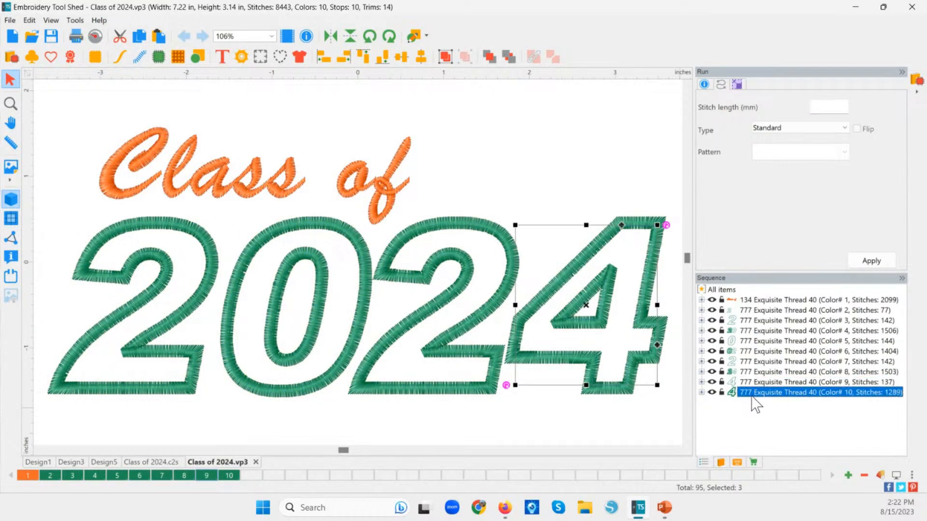
Inspect the individual run and satin segments of "Class of" in the VP3 design, and return to the "Class of 2024.c2s" design
left_click(258, 188)
left_click(155, 169)
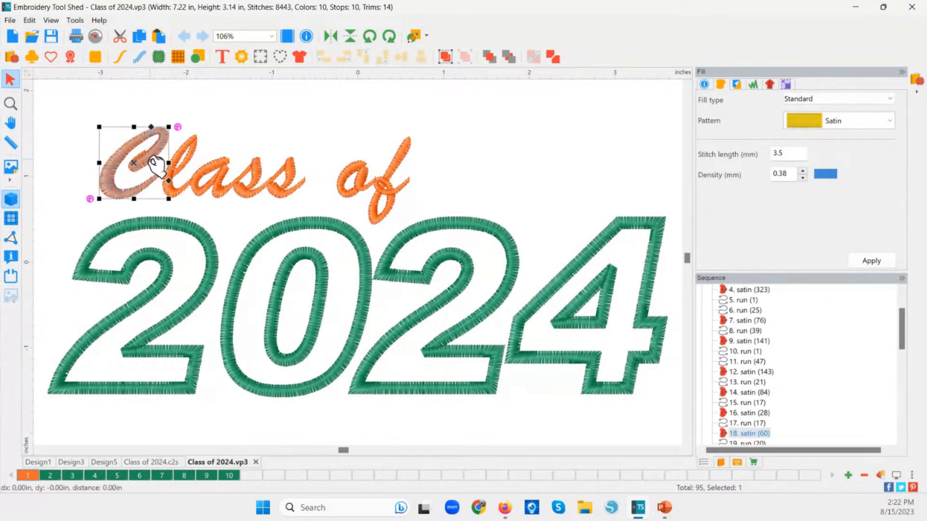
left_click(180, 169)
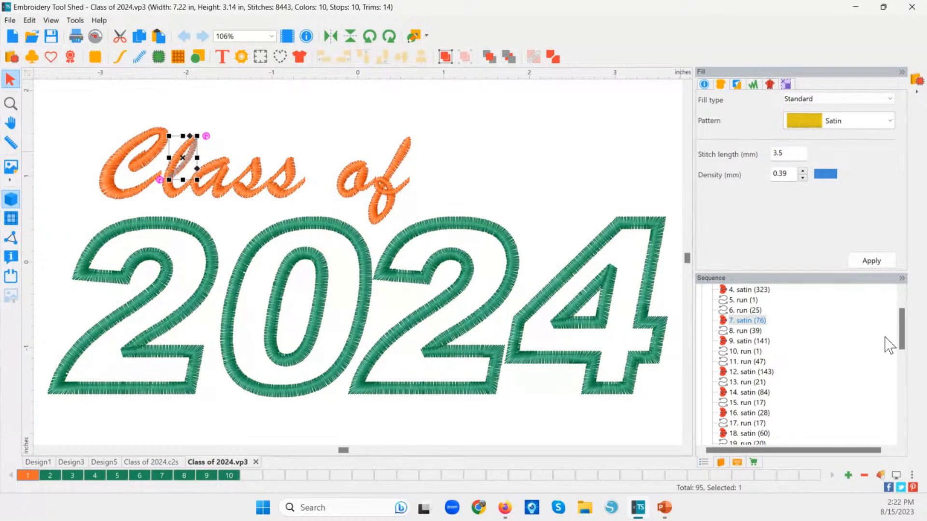
left_click_drag(902, 319, 898, 303)
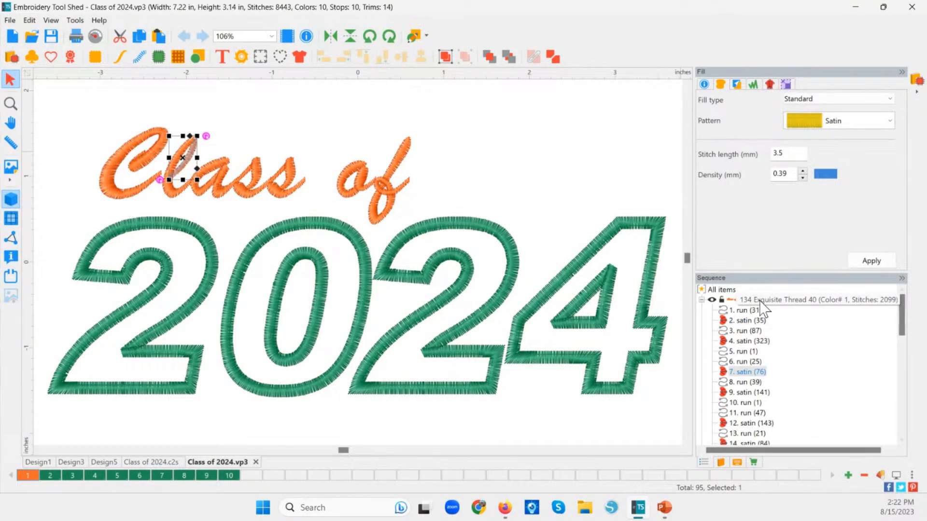
left_click(747, 321)
left_click(742, 332)
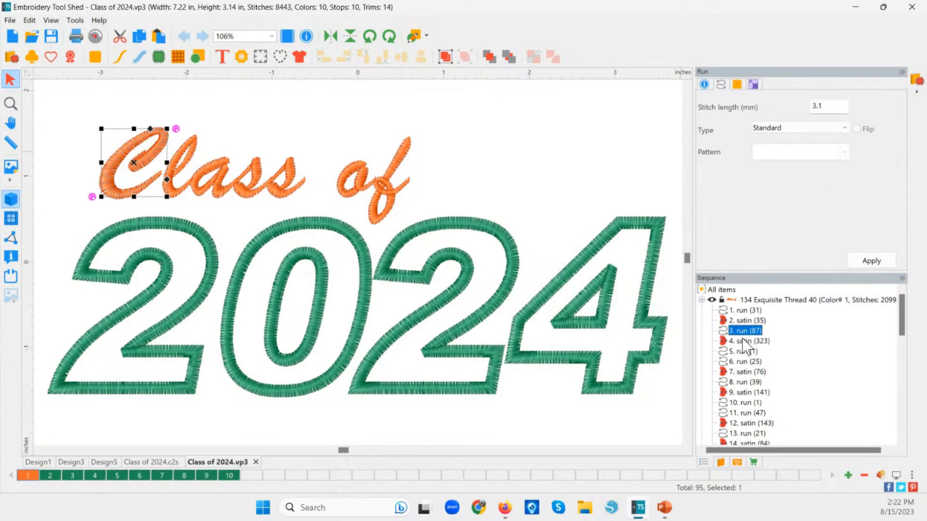
left_click(744, 342)
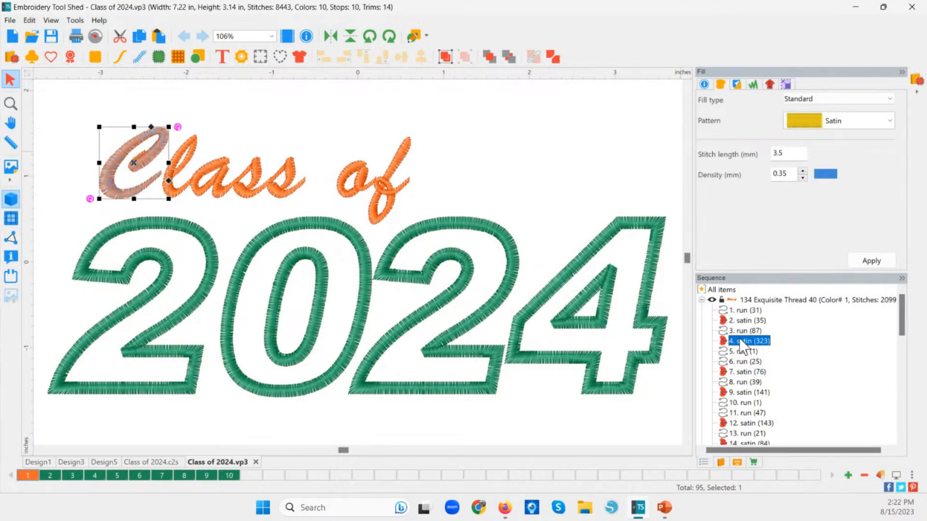
left_click(751, 352)
left_click(751, 362)
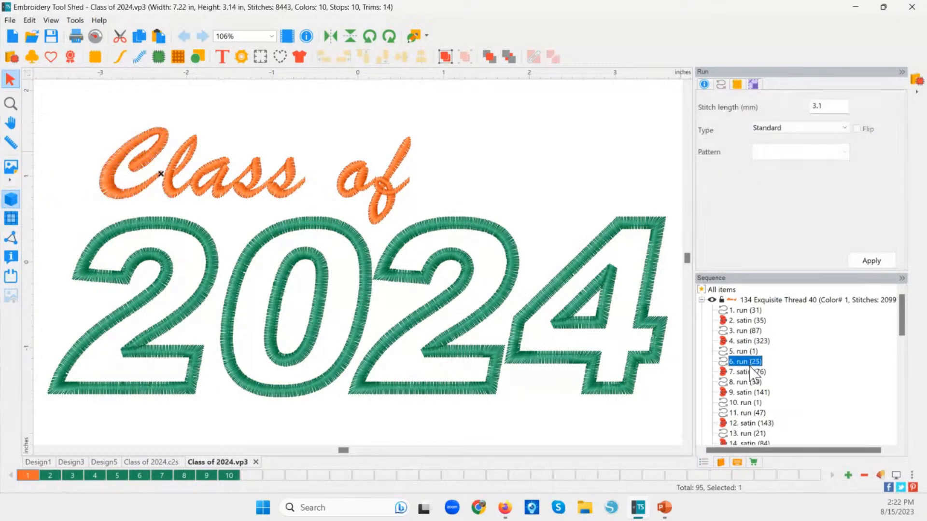
left_click(752, 372)
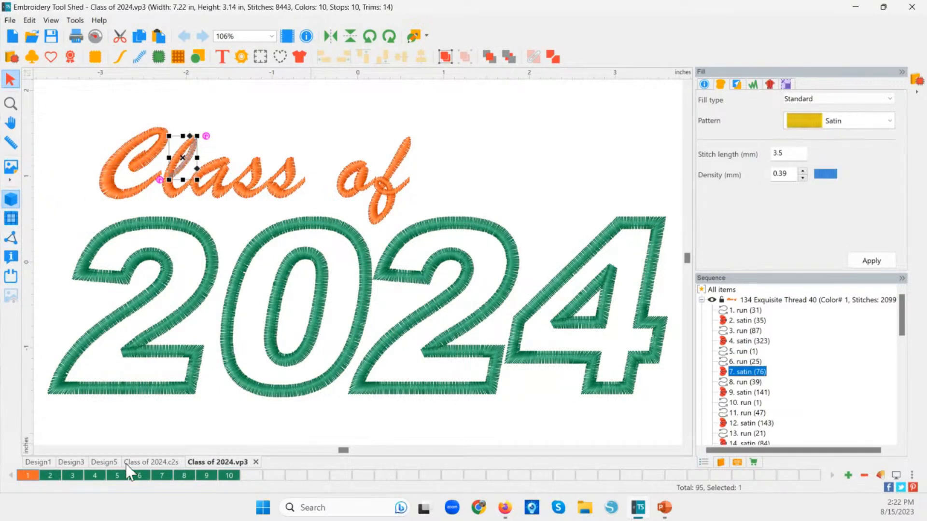
left_click(154, 463)
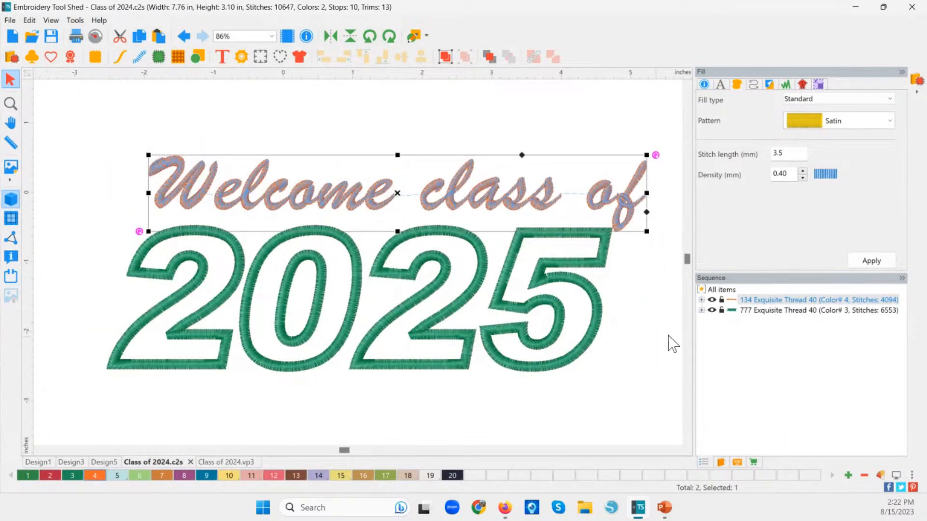
Examine the text objects under each thread color in the C2S design's sequence, including the editable "2025" wording
left_click(702, 300)
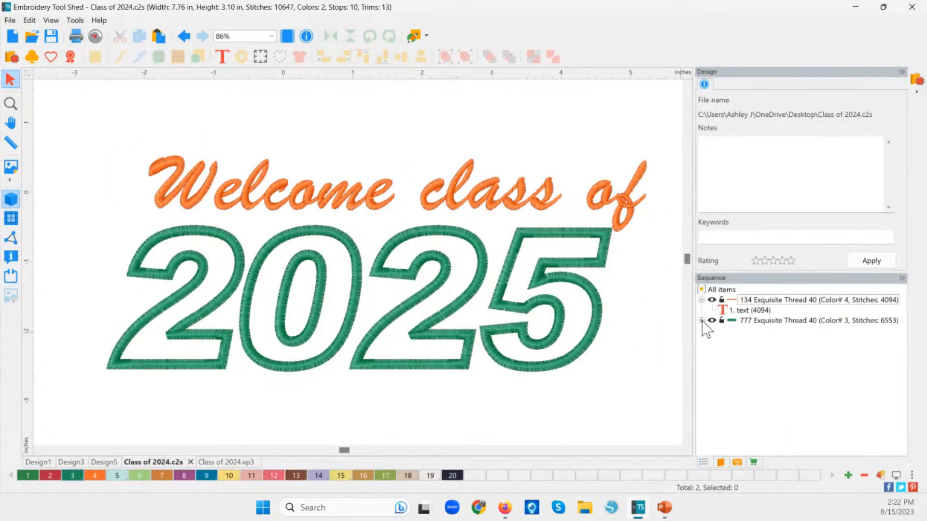
left_click(702, 320)
left_click(746, 312)
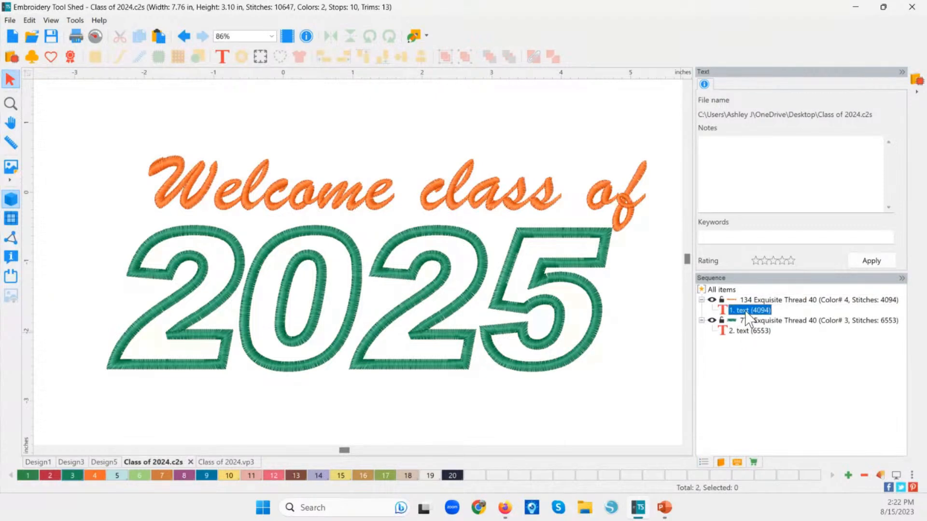
left_click(744, 332)
left_click(746, 311)
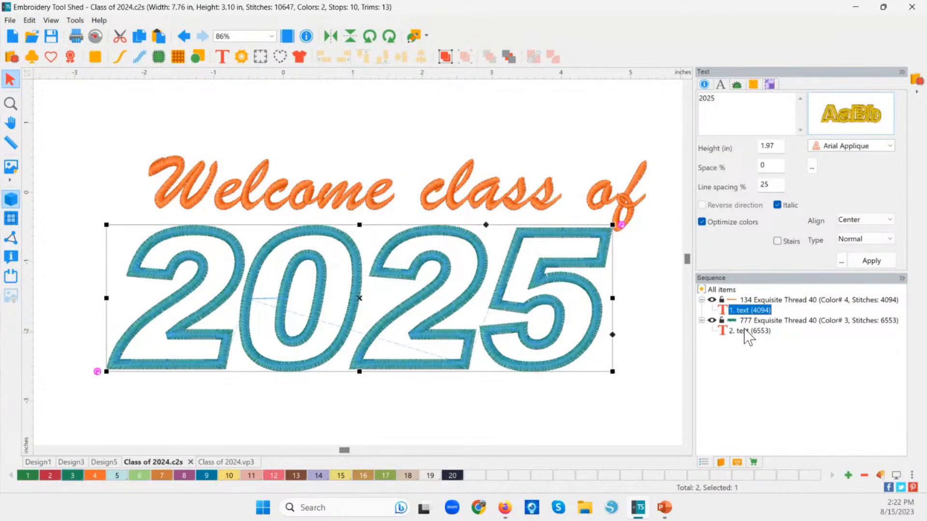
left_click(748, 332)
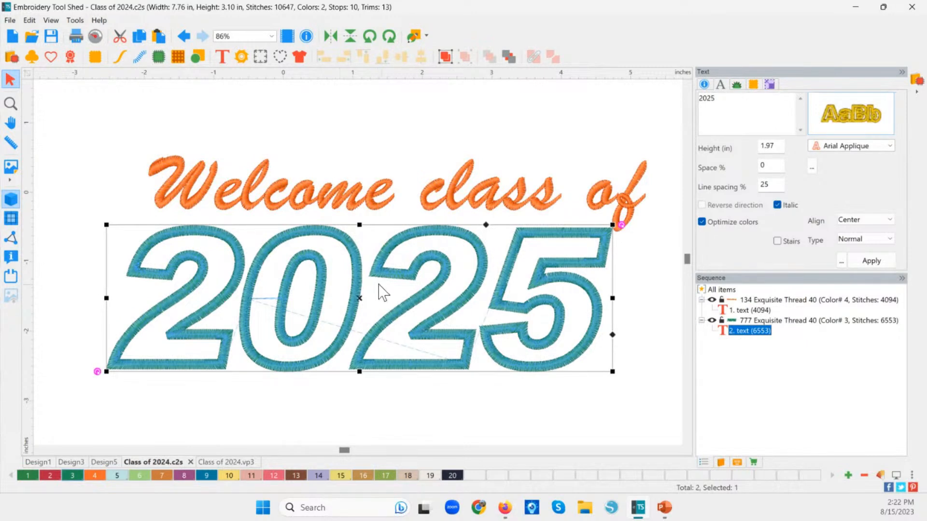
left_click(760, 102)
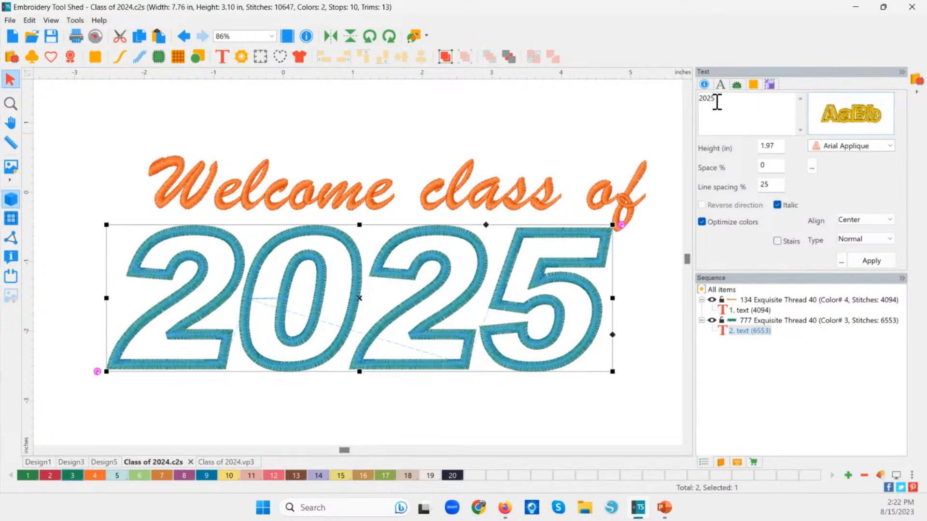
left_click_drag(717, 101, 675, 101)
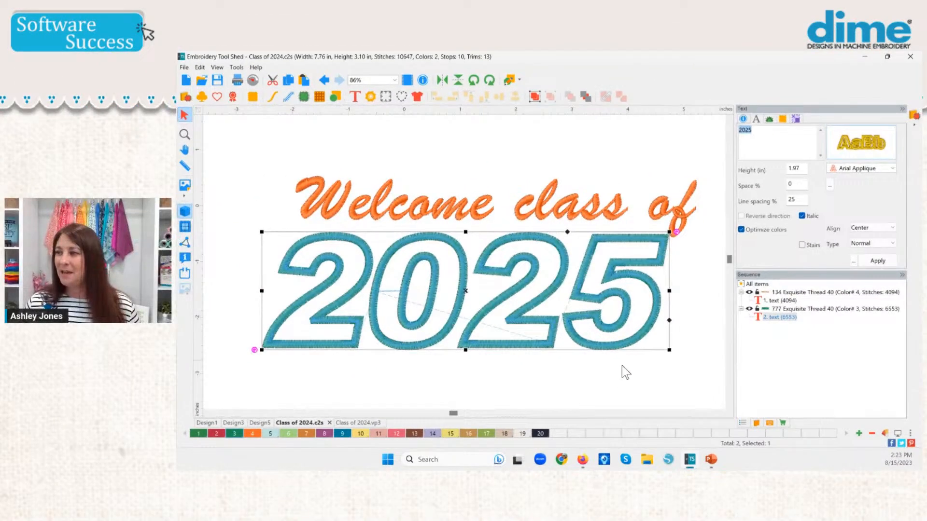
left_click(528, 402)
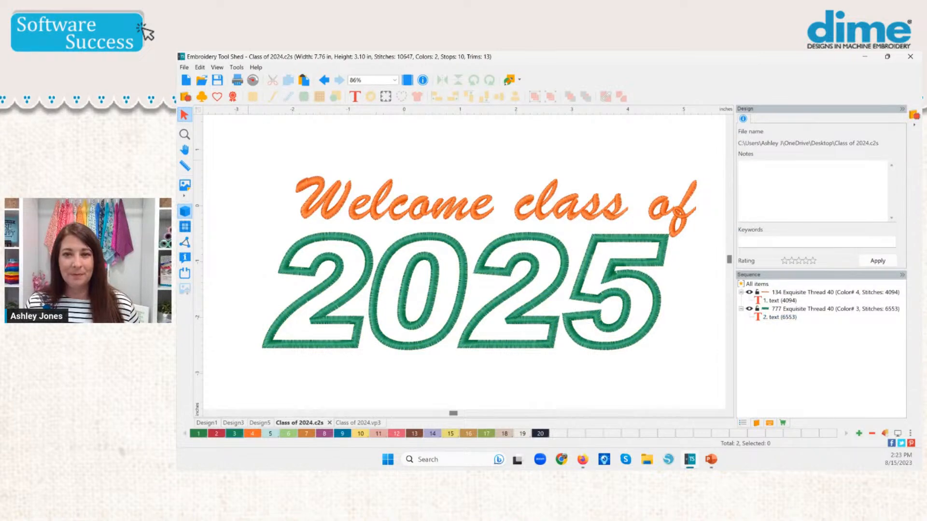
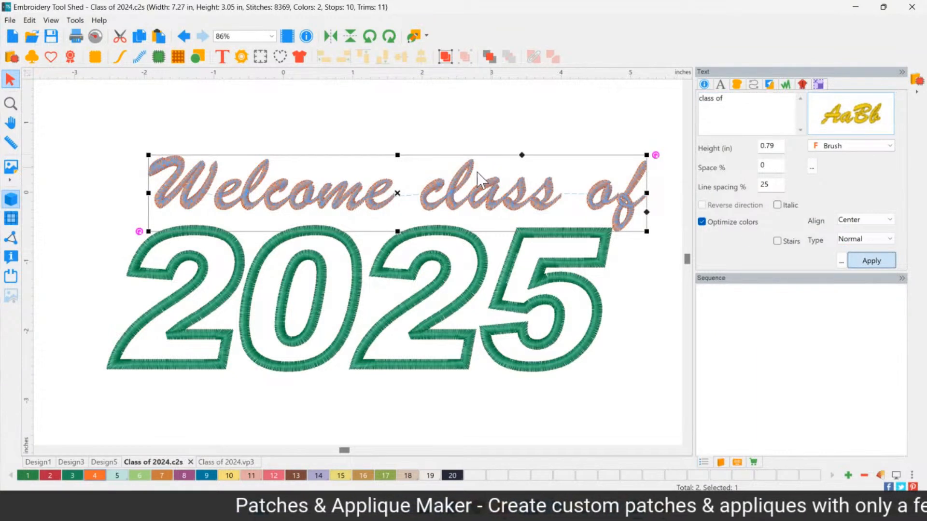
Move the "class of" lettering up and to the left of "2025", and left-align the two text objects
left_click_drag(259, 185, 257, 170)
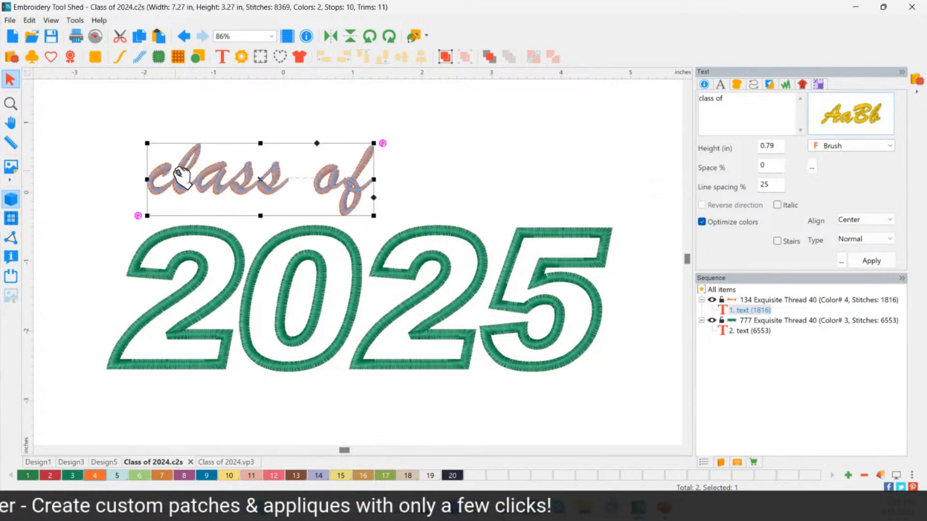
left_click(100, 151)
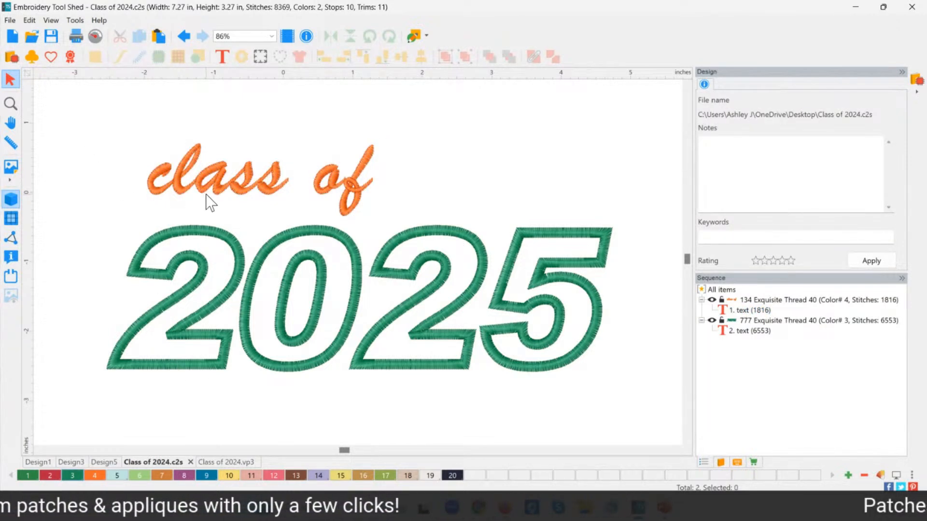
left_click_drag(216, 197, 126, 176)
key("ctrl+a")
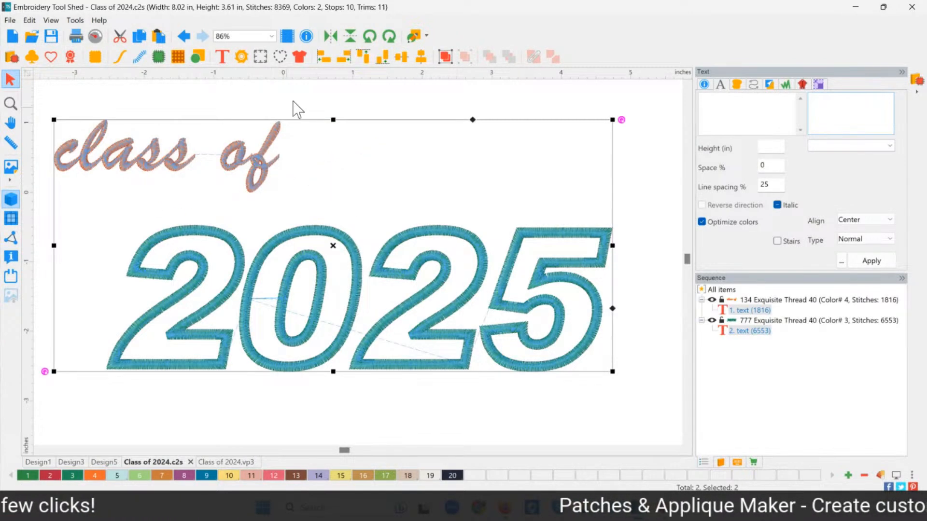
left_click(317, 60)
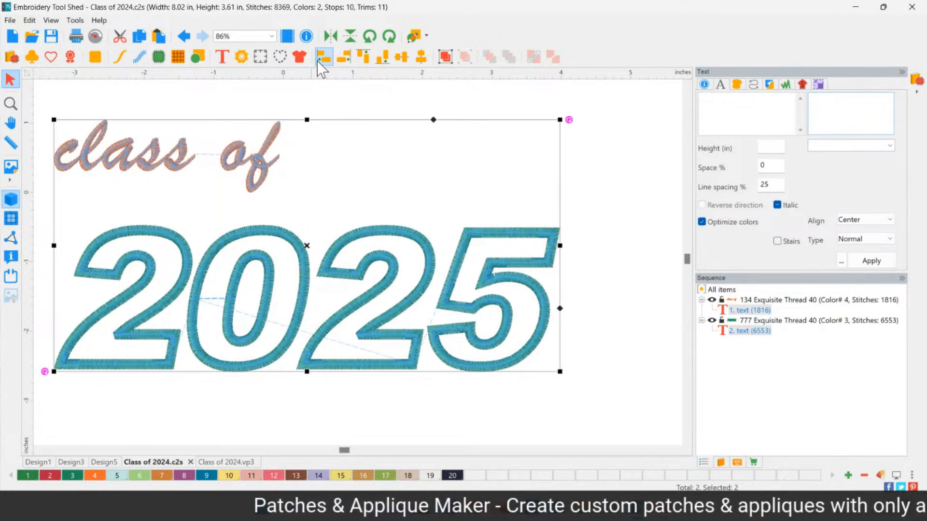
Right-align "class of" with "2025", then try a top alignment of both and undo it
left_click(350, 58)
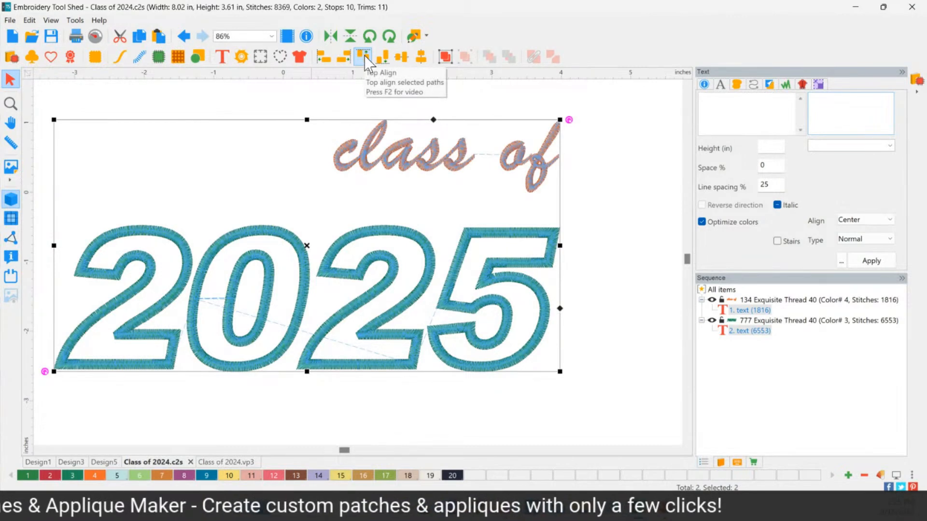
left_click(367, 62)
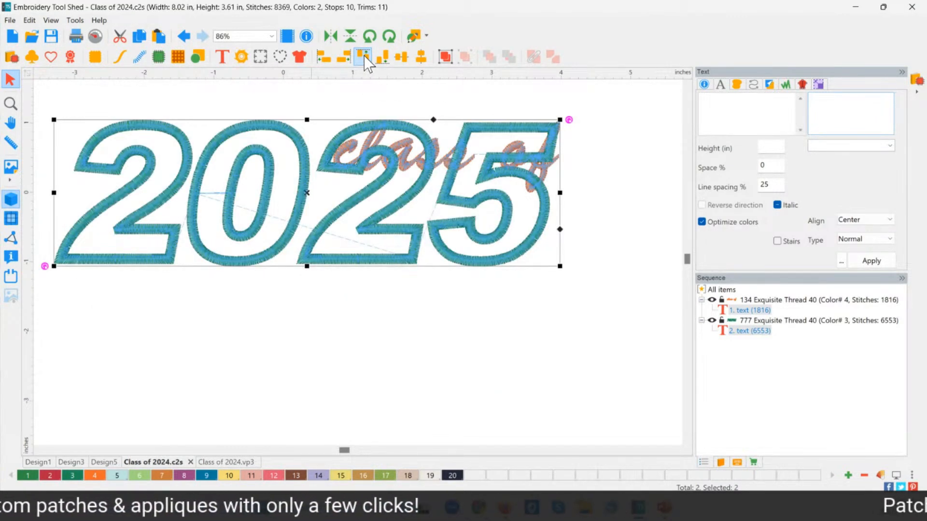
left_click(186, 40)
left_click(386, 167)
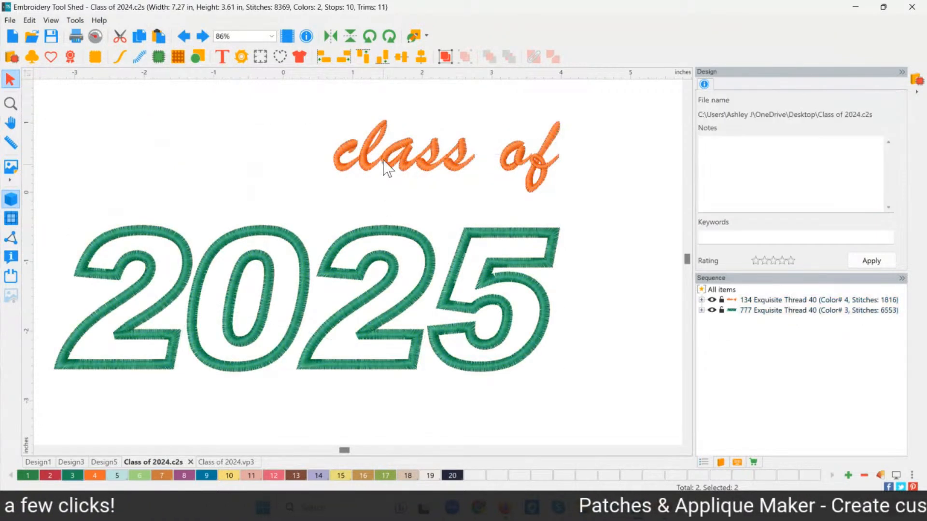
Place "class of" in front of "2025" and align the pair by their tops, bottoms and vertical middles in turn
left_click_drag(388, 162, 10, 102)
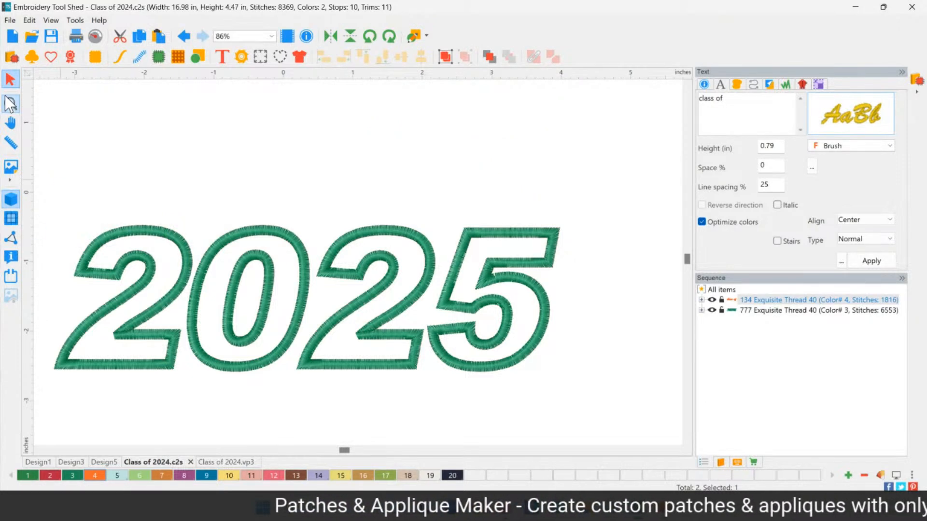
double_click(10, 104)
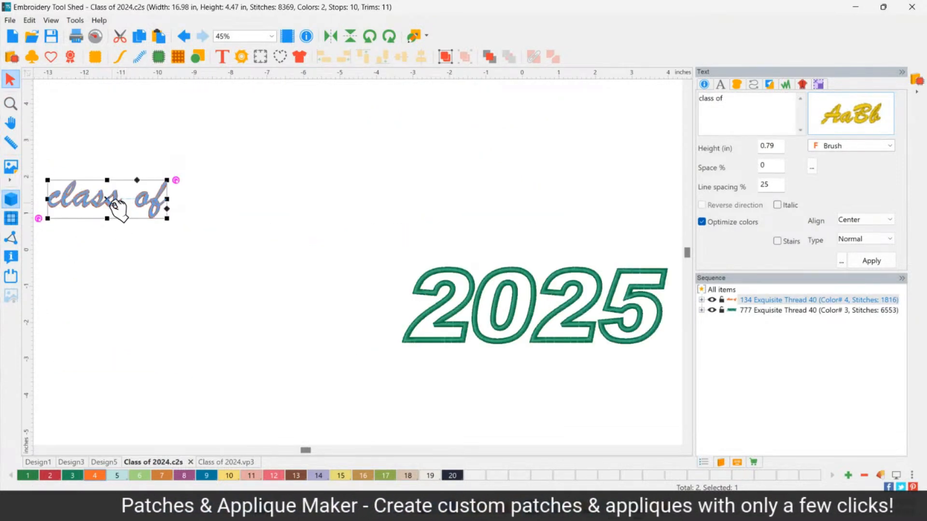
left_click_drag(107, 203, 344, 285)
left_click_drag(239, 211, 703, 411)
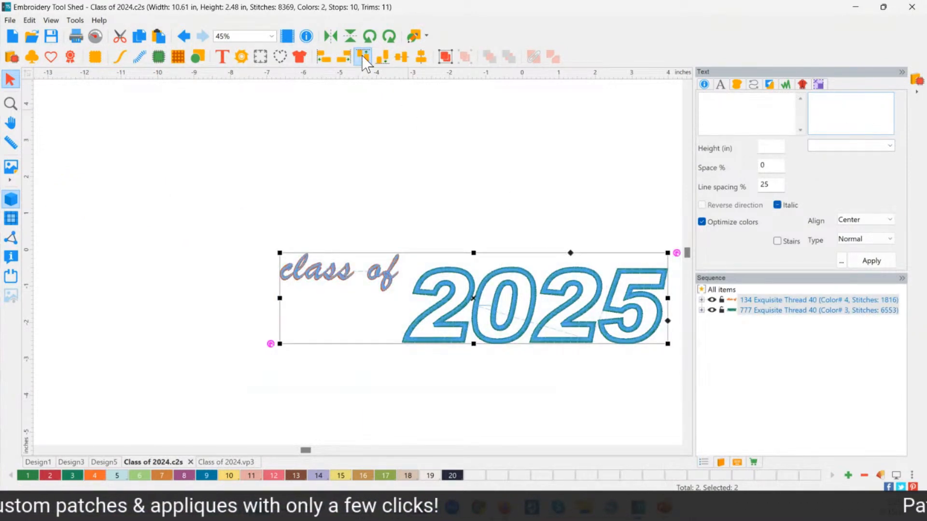
left_click(363, 57)
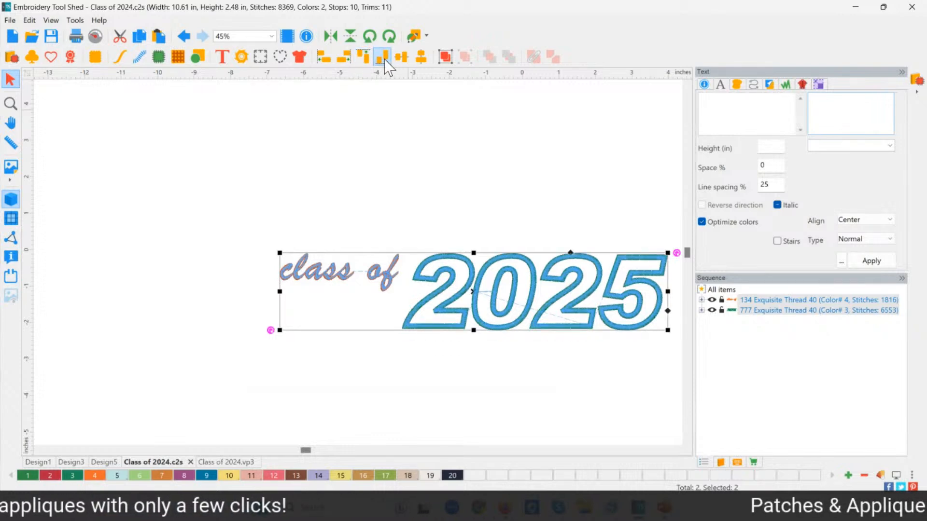
left_click(383, 58)
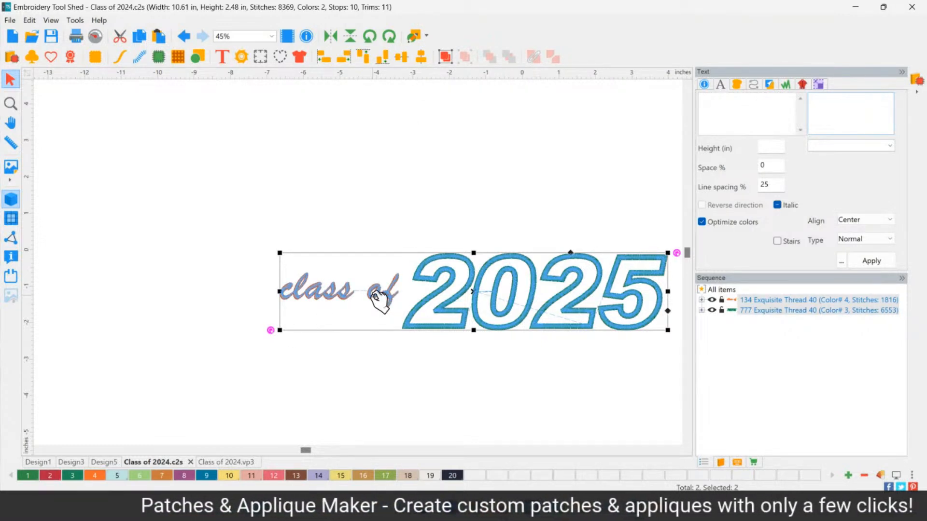
Move "class of" above "2025" and center the two text objects over each other horizontally
left_click(290, 352)
left_click(349, 301)
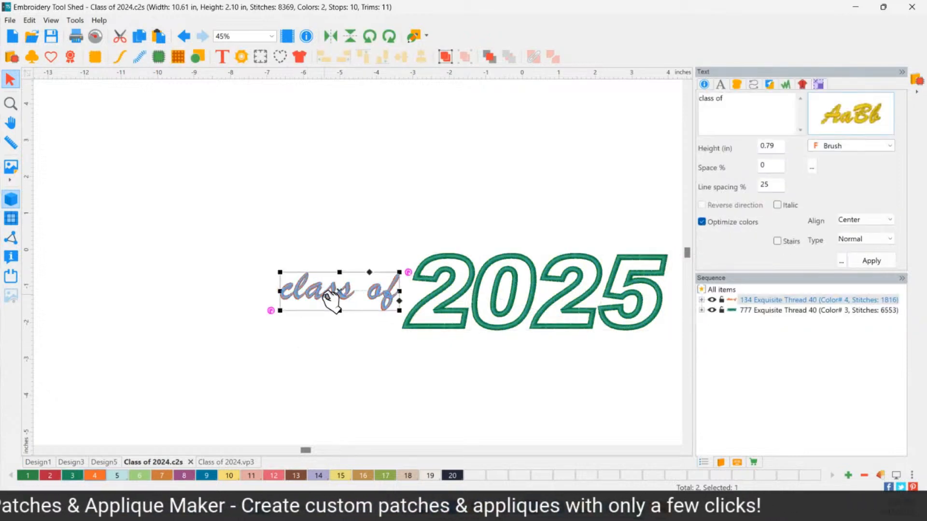
left_click_drag(349, 301, 560, 210)
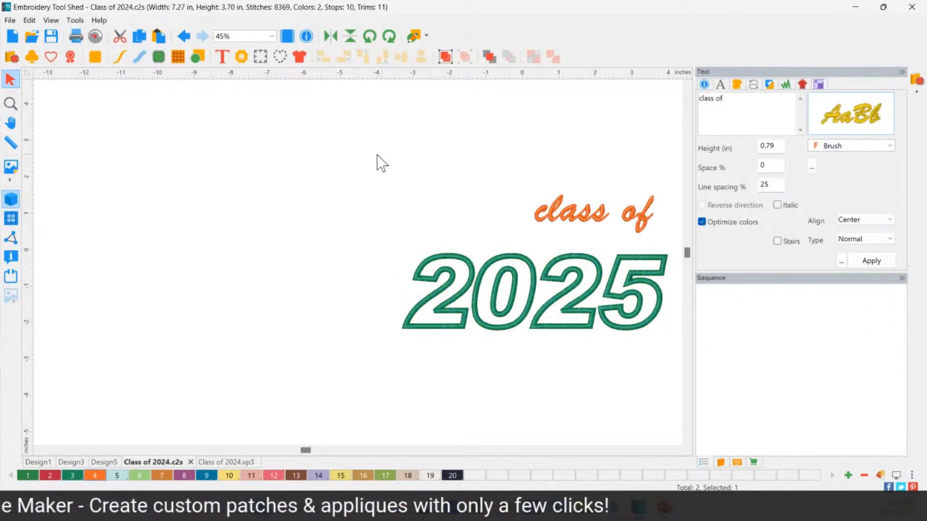
left_click_drag(333, 122, 690, 393)
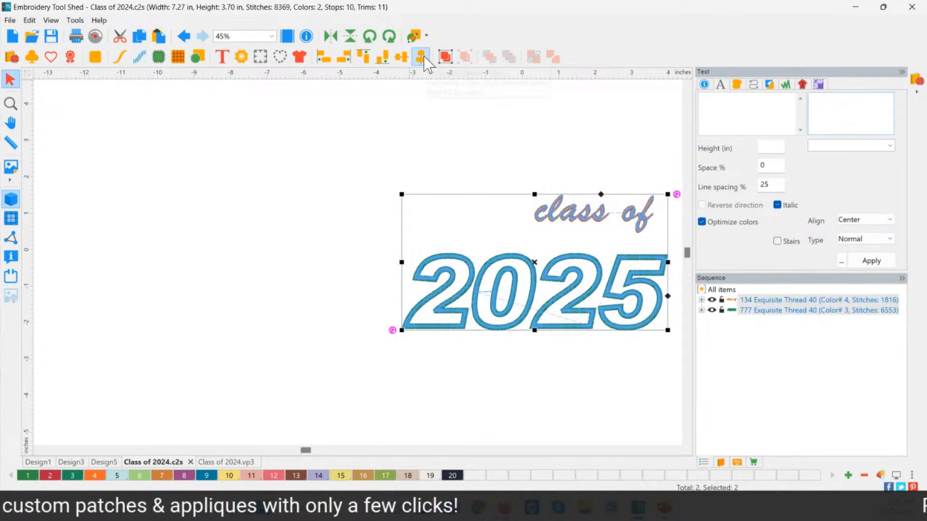
left_click(422, 56)
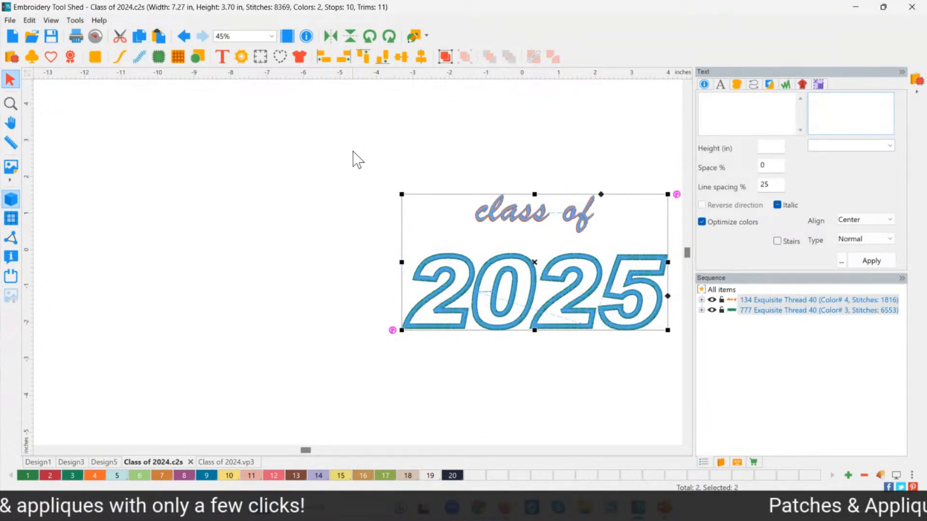
Delete the "class of" lettering from the design
left_click(201, 210)
left_click(550, 220)
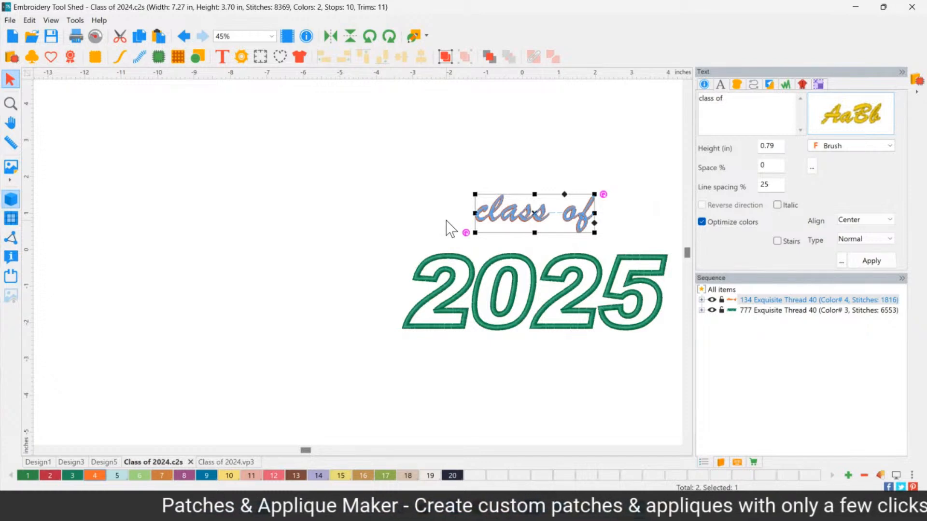
key("Delete")
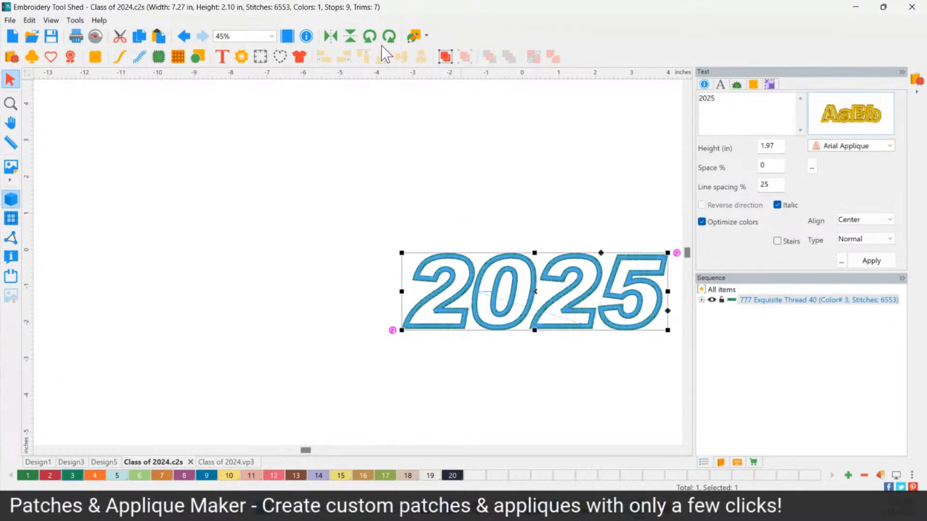
Add the shield01 outline from the Shields category of the frames catalog as an applique
left_click(49, 59)
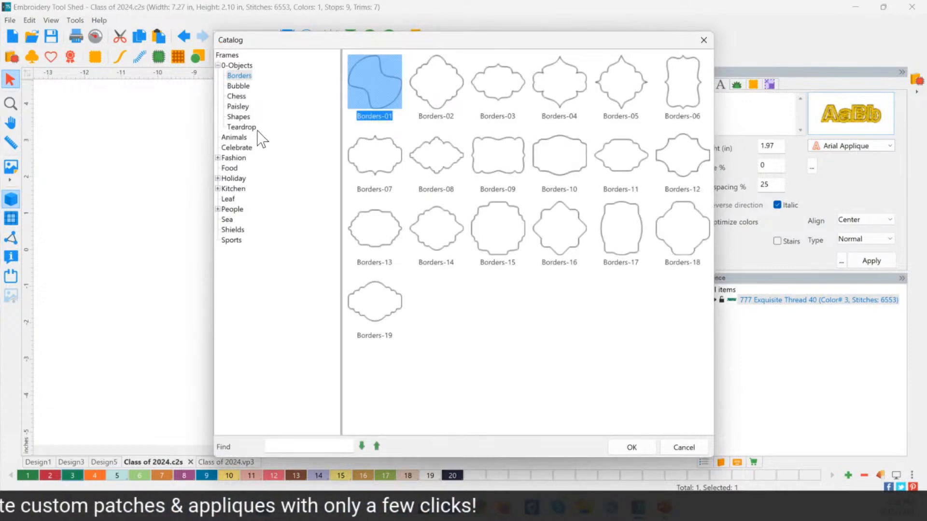
left_click(234, 86)
left_click(237, 97)
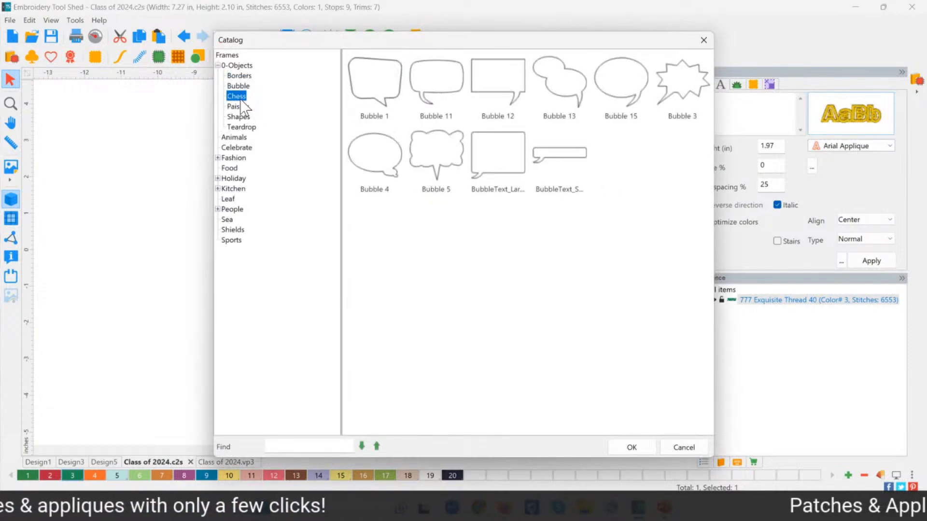
left_click(238, 107)
left_click(241, 127)
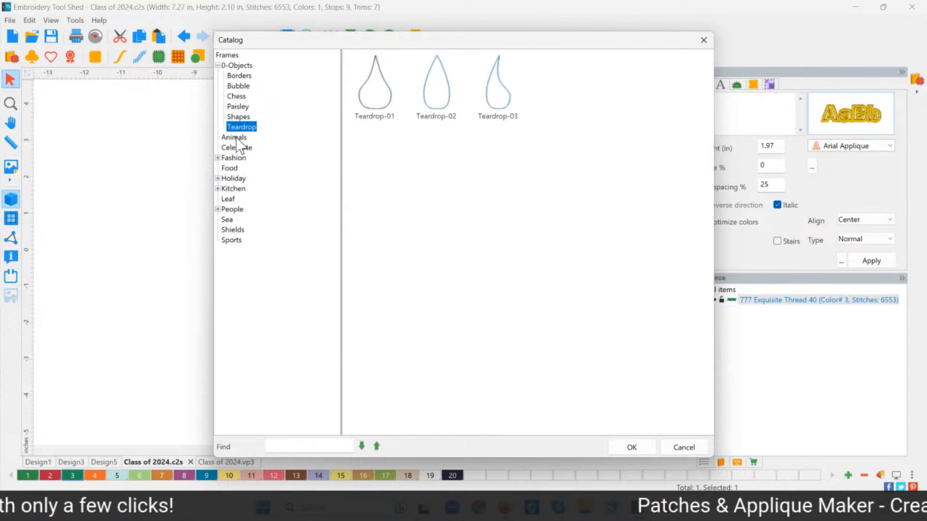
left_click(235, 158)
left_click(235, 179)
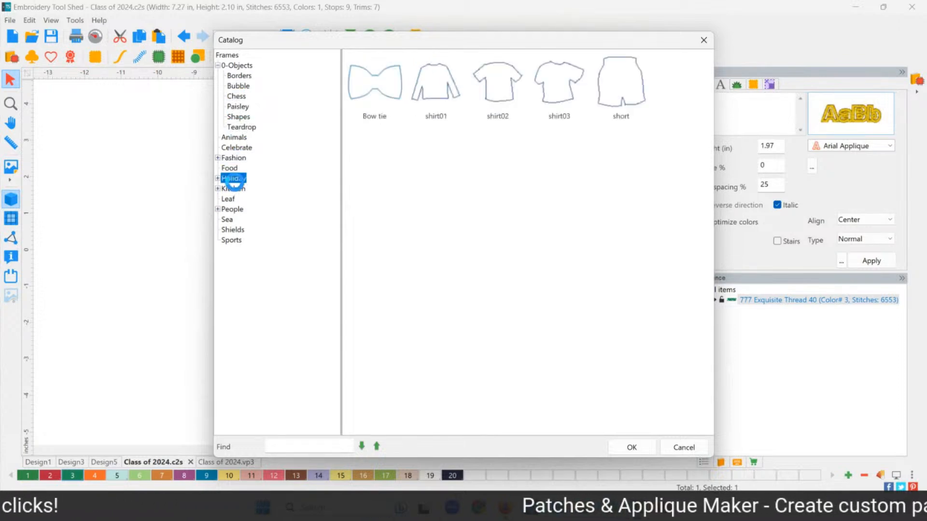
left_click(241, 230)
left_click(493, 95)
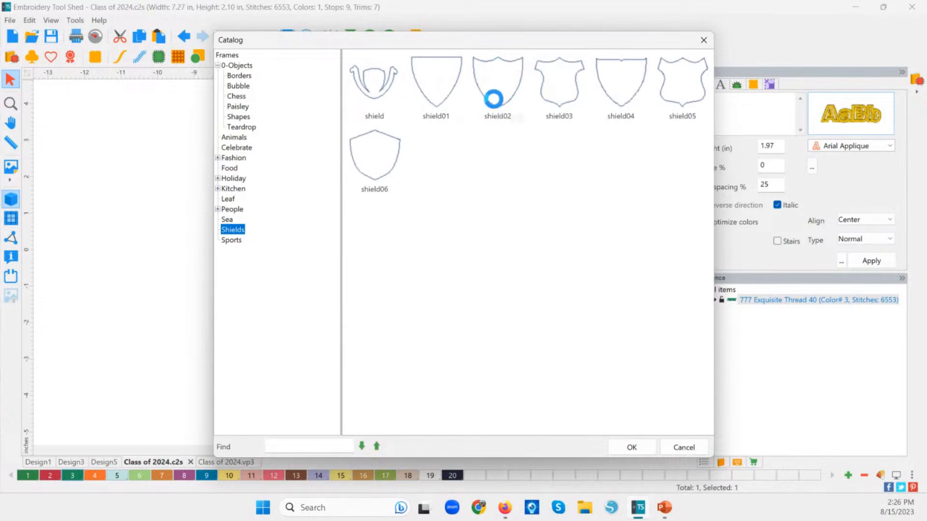
double_click(440, 97)
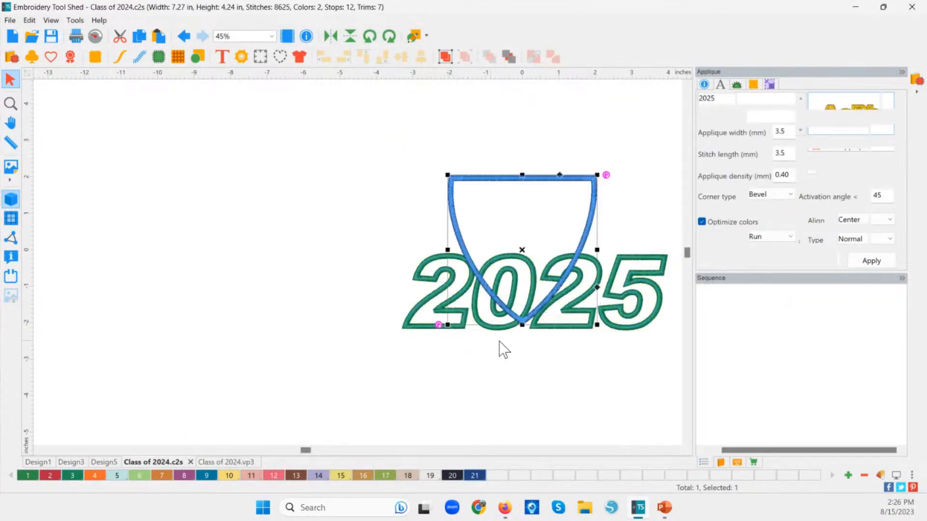
Scale the "2025" lettering down to about 2.3 inches wide so it sits inside the upper part of the shield
left_click(518, 307)
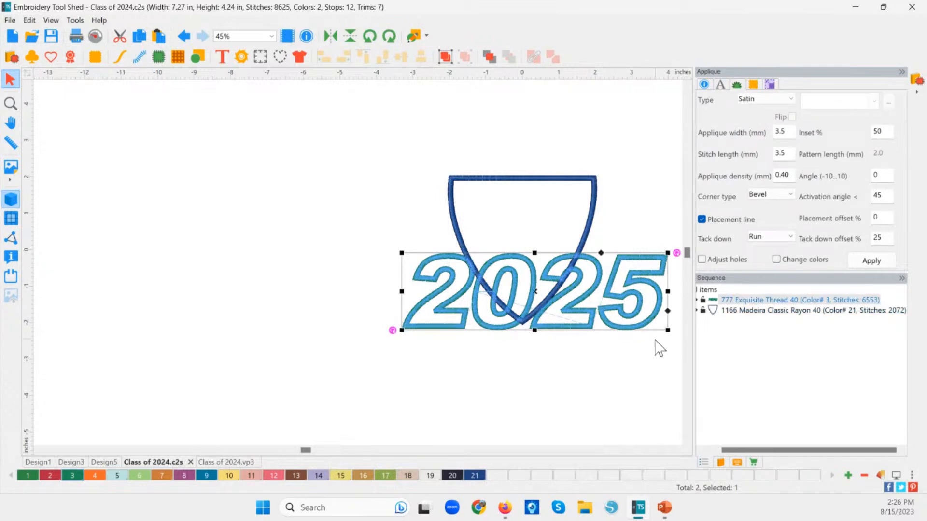
left_click_drag(667, 330, 506, 248)
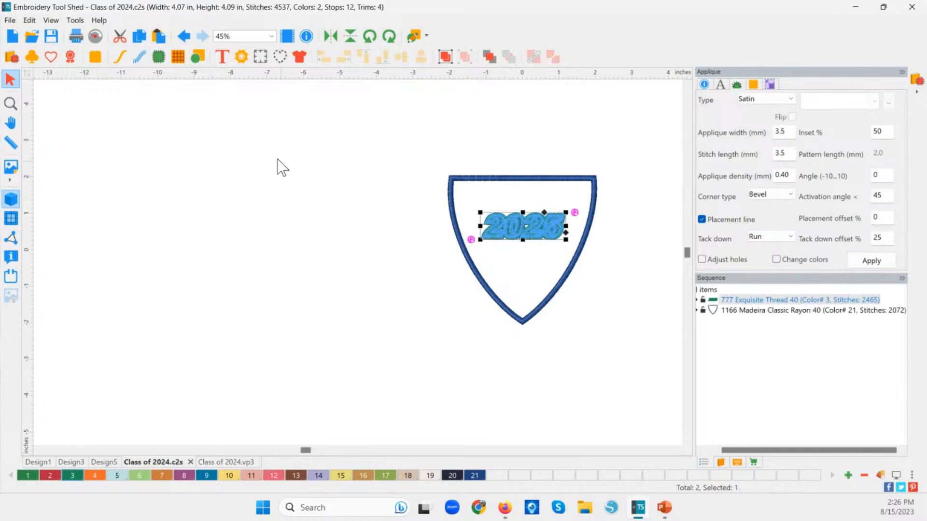
left_click(10, 103)
left_click(568, 314)
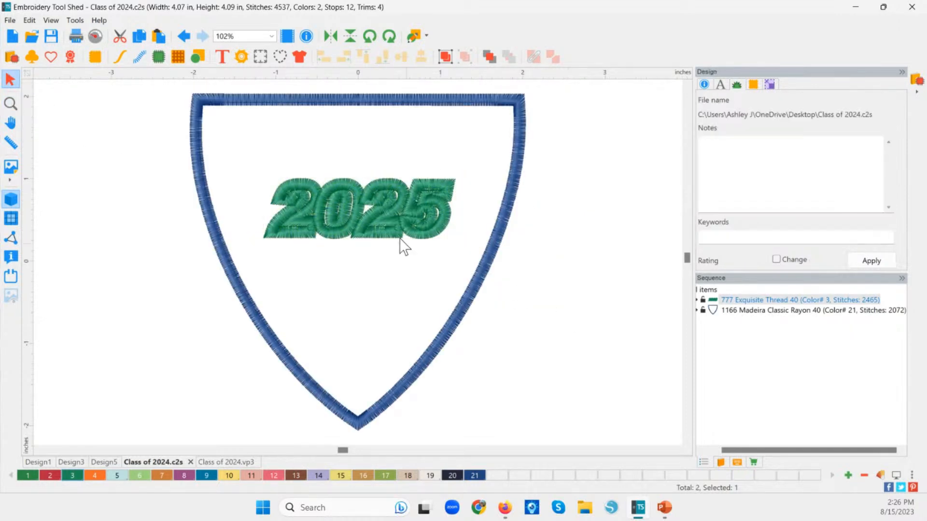
Inspect the stitching of the "2025" lettering up close and change its font from Arial Applique to Bauhaus
left_click(11, 103)
left_click_drag(243, 171, 451, 269)
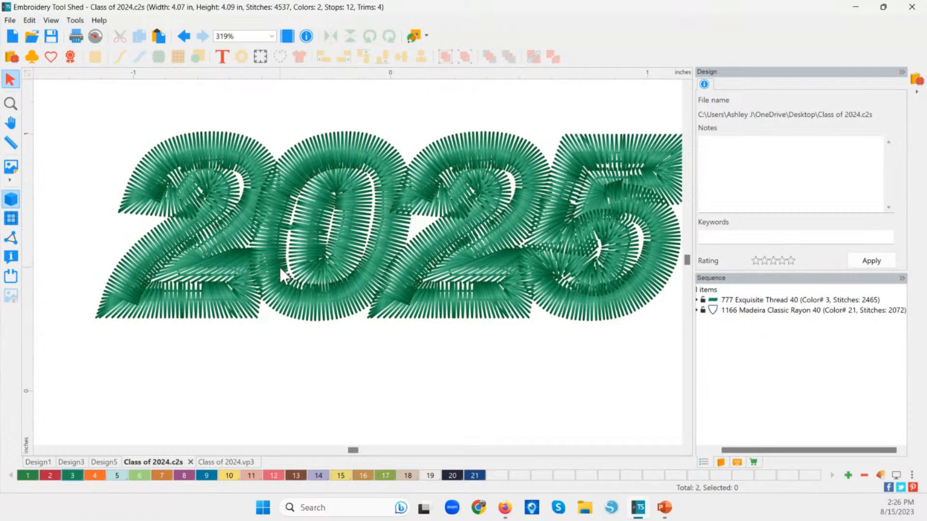
double_click(12, 103)
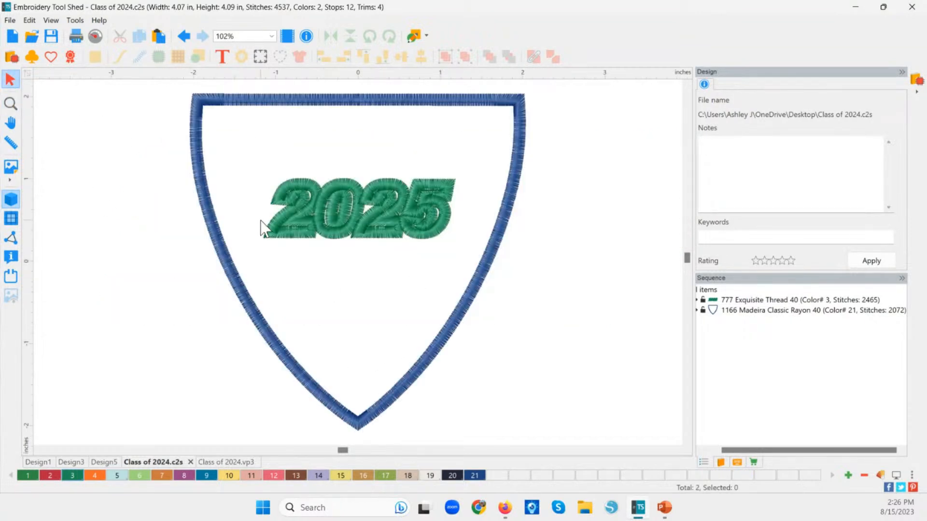
left_click(328, 235)
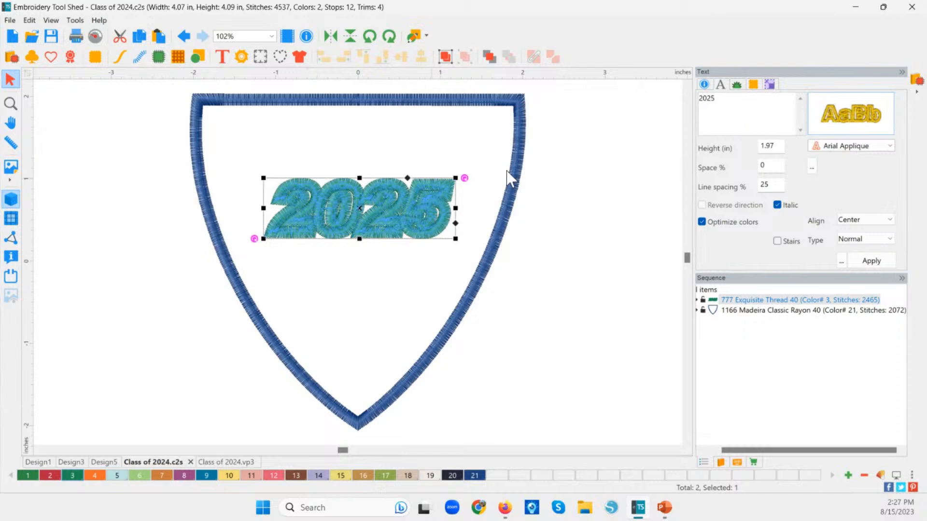
left_click(839, 128)
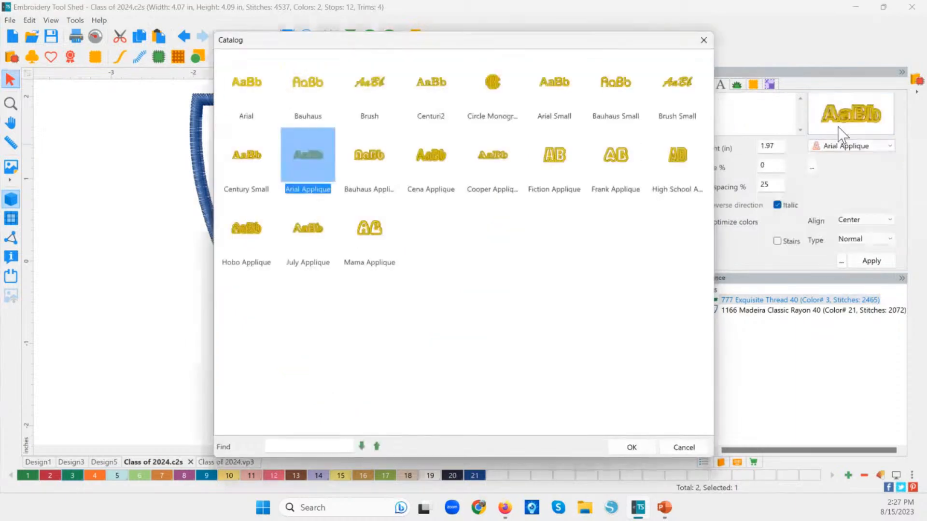
left_click(315, 91)
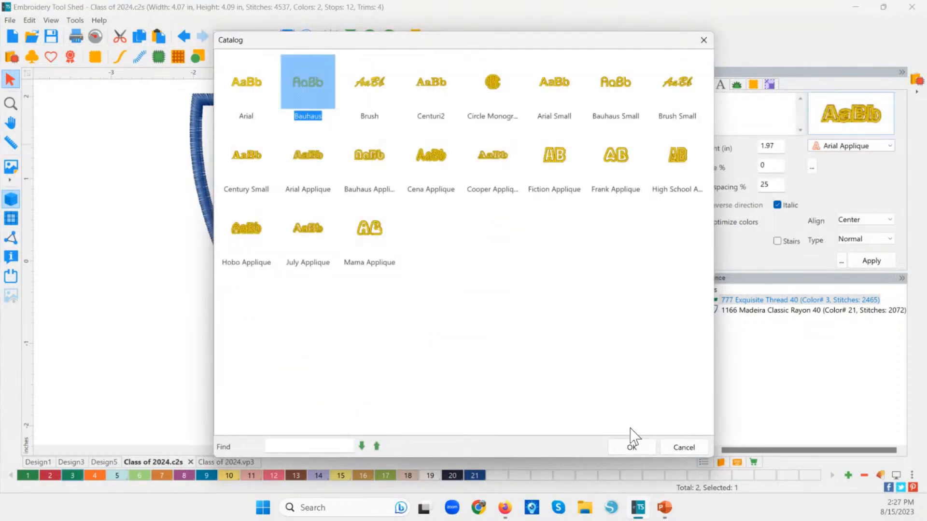
left_click(624, 448)
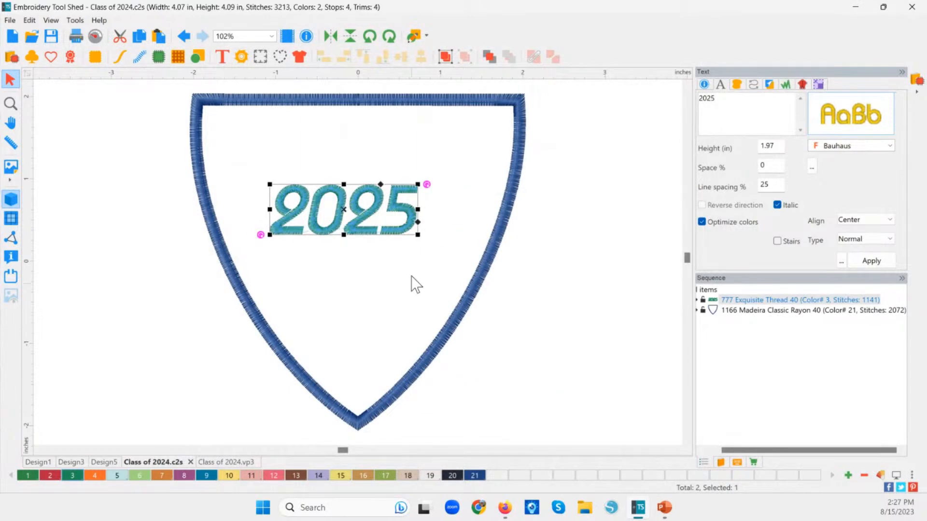
Enlarge the "2025" lettering to about 2.3 inches wide and move it back towards the middle of the shield
left_click_drag(268, 181, 238, 163)
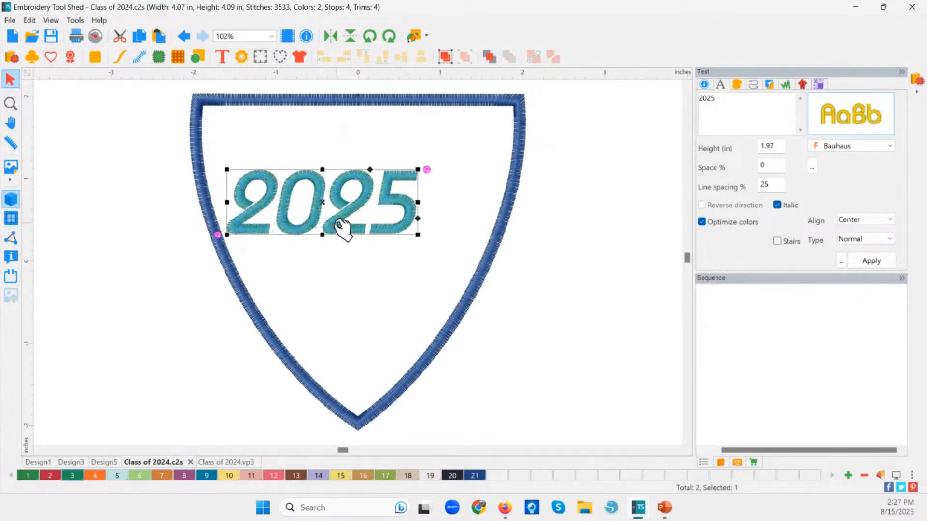
left_click_drag(338, 226, 376, 241)
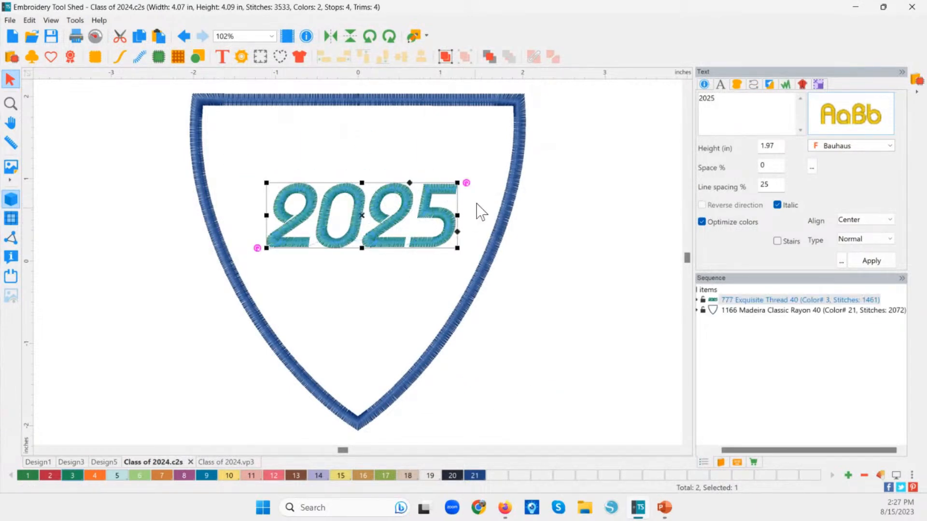
left_click(352, 241)
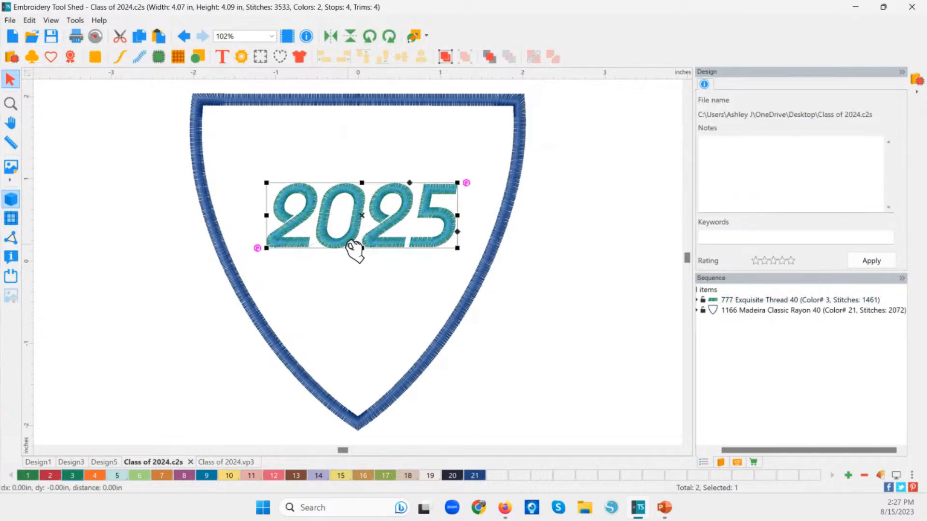
Move "2025" off to one side over the shield's edge, and center it on the shield both vertically and horizontally
left_click_drag(352, 244, 422, 223)
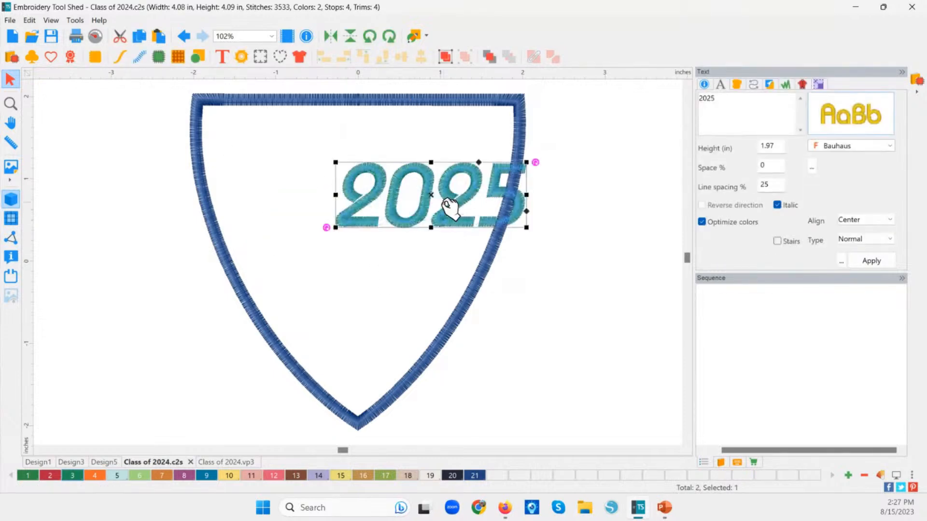
left_click(274, 100, "ctrl")
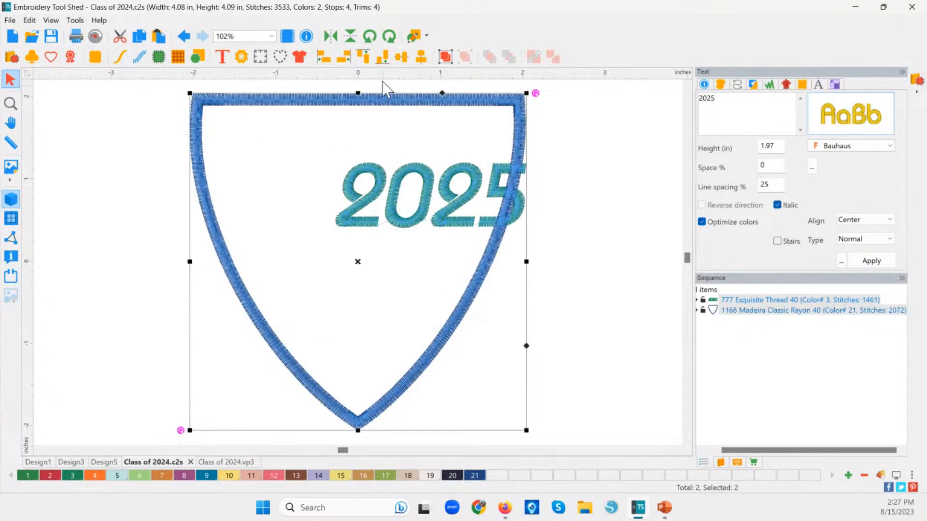
left_click(416, 55)
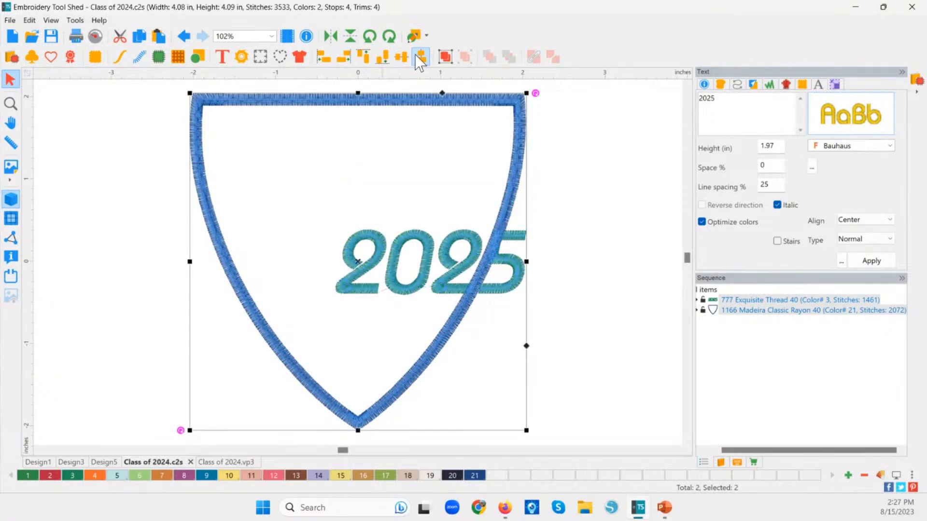
left_click(418, 56)
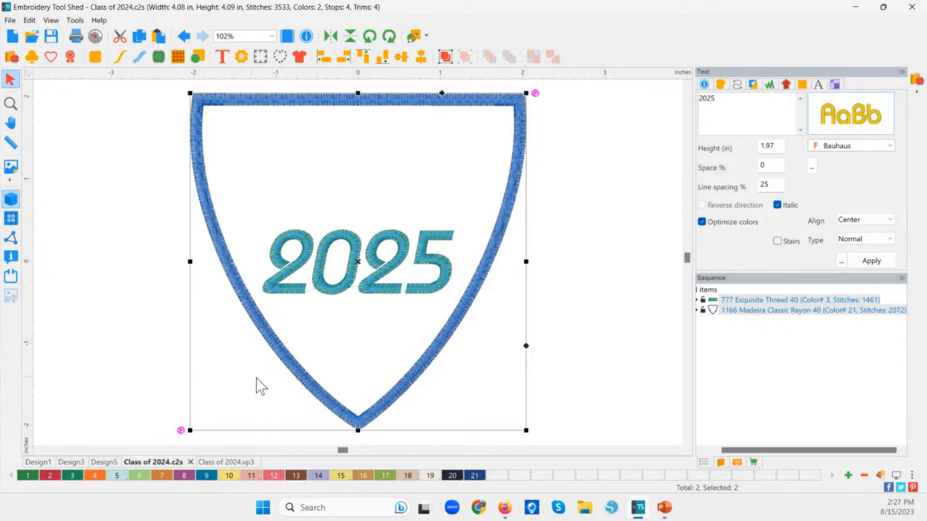
left_click(493, 309)
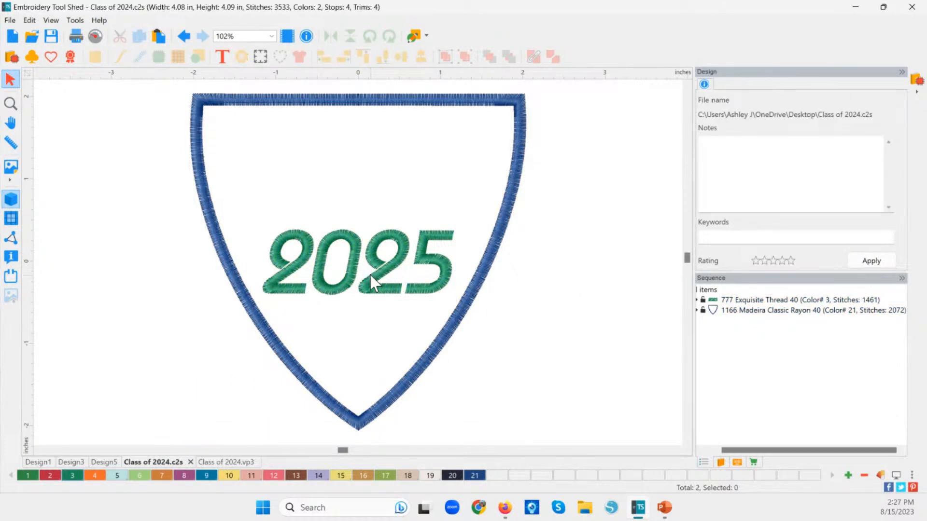
Move "2025" into the upper part of the shield and center the two objects horizontally
left_click_drag(370, 274, 385, 209)
left_click(360, 106, "shift")
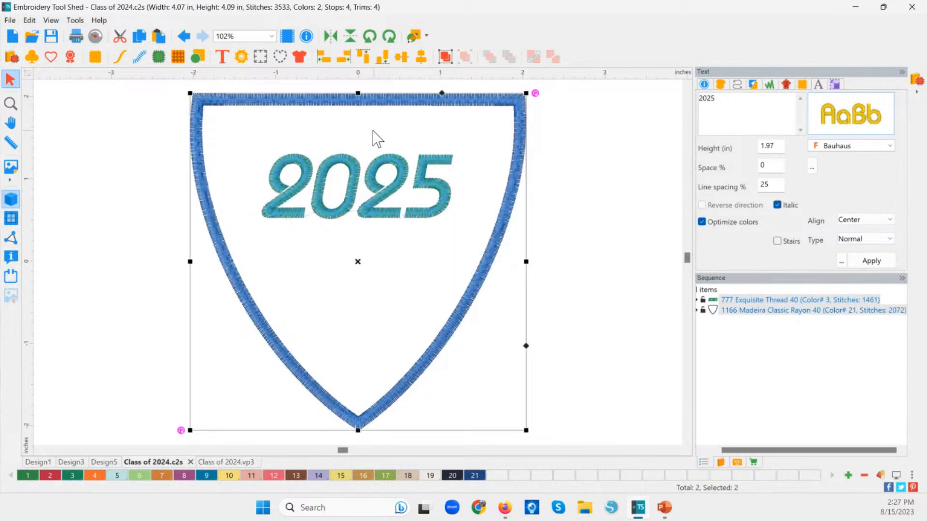
left_click(404, 60)
left_click(591, 227)
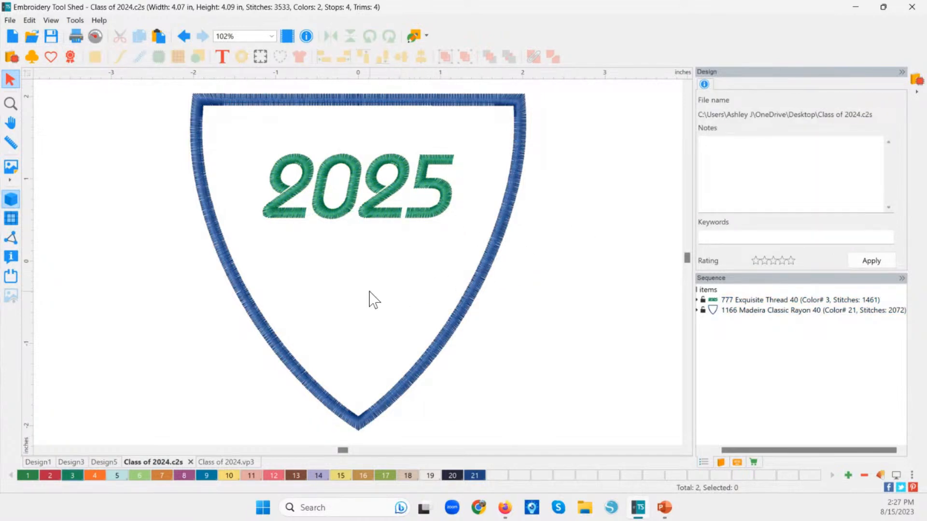
left_click(435, 349)
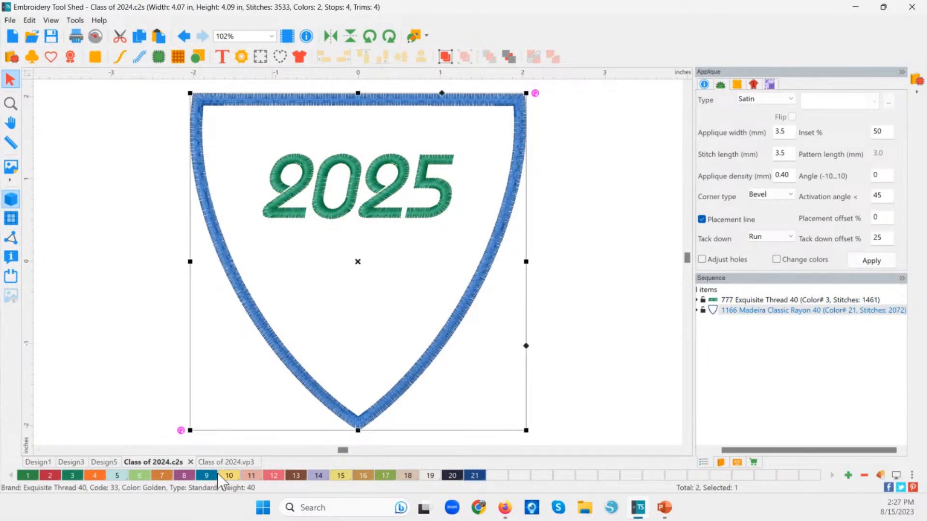
Switch to Design5 and move the whole hat and sunglasses design up to leave room beneath it
left_click(101, 464)
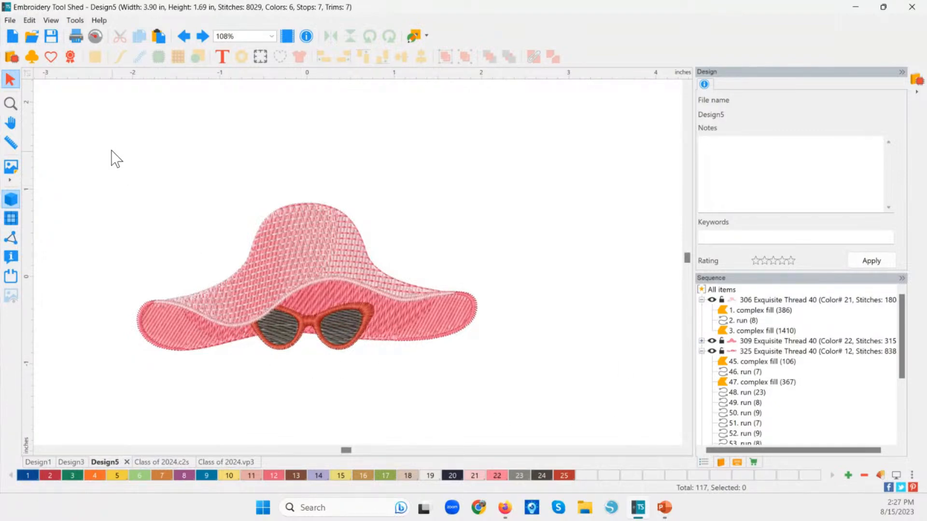
left_click_drag(73, 125, 574, 445)
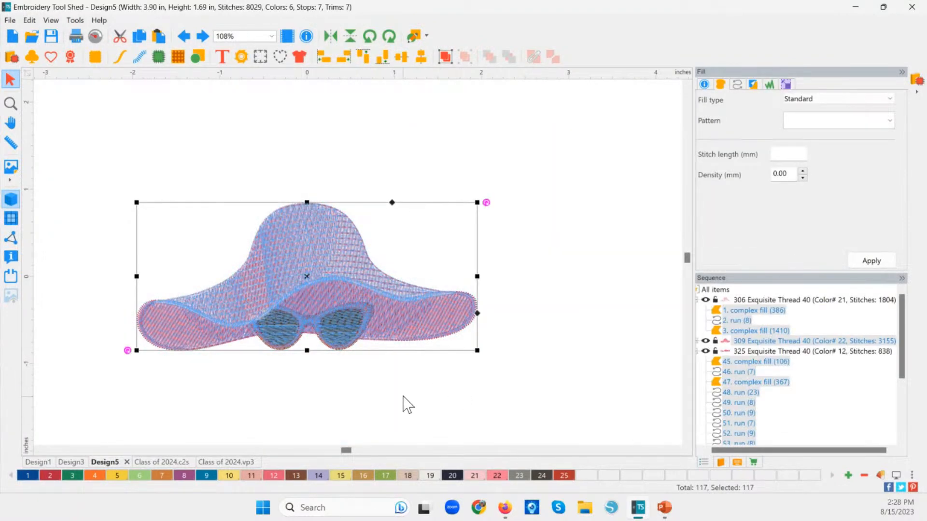
left_click_drag(309, 282, 337, 270)
left_click(321, 366)
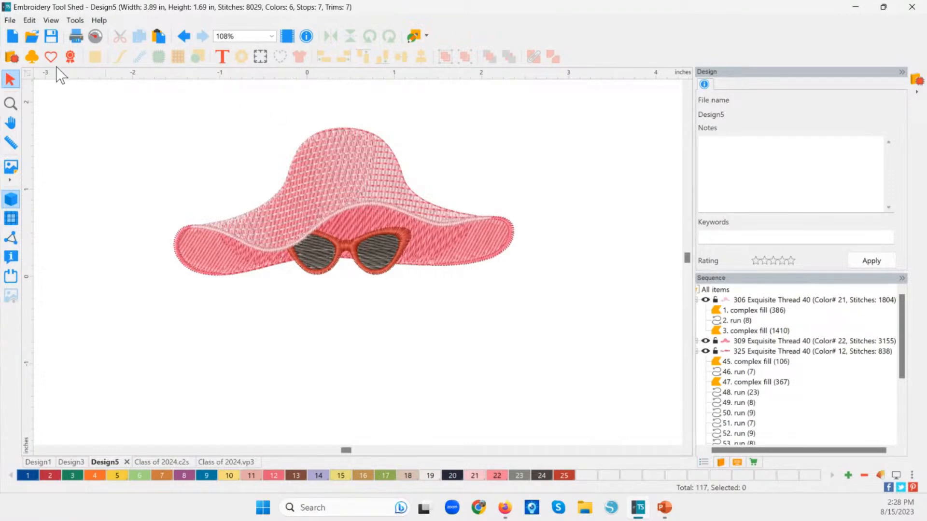
Add the lettering "Aloha" in the Bauhaus font below the hat
left_click(222, 57)
left_click(257, 383)
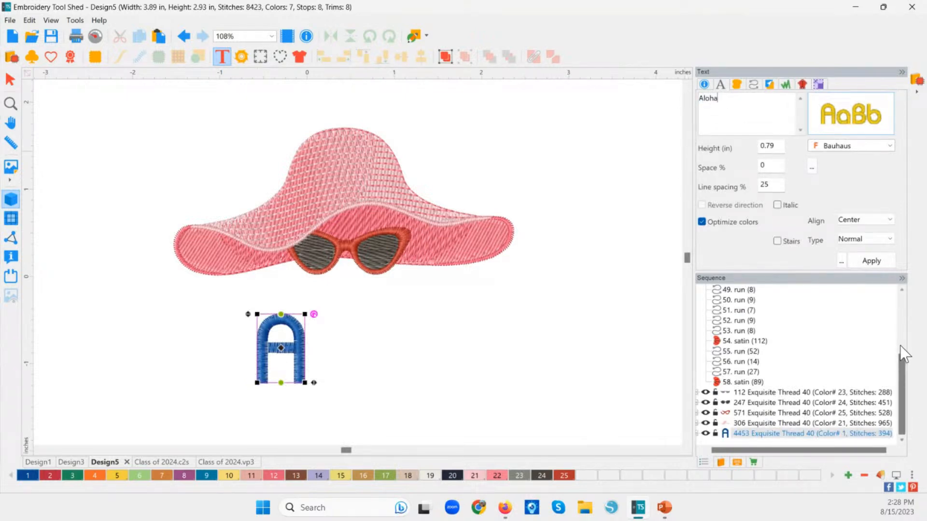
left_click(871, 261)
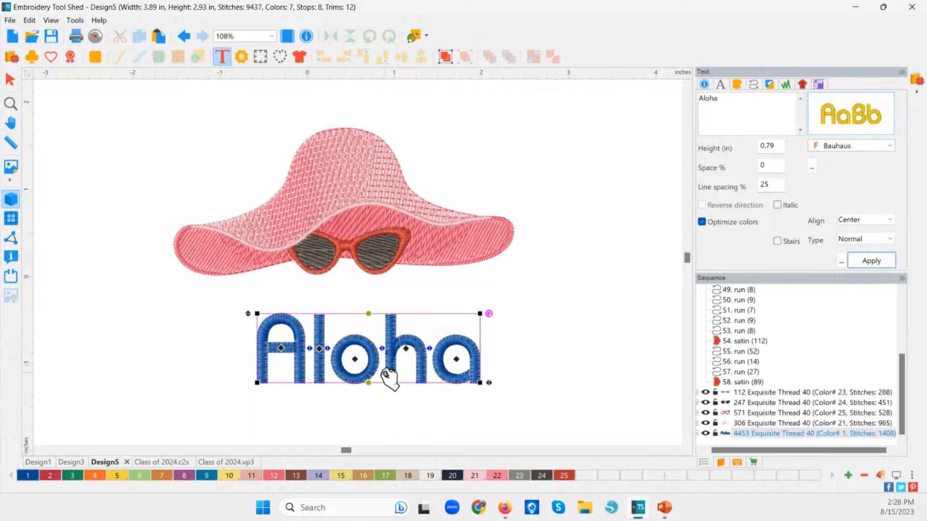
Recolor the "Aloha" lettering to Rose Delight (thread 325) and move it closer beneath the hat
left_click(270, 476)
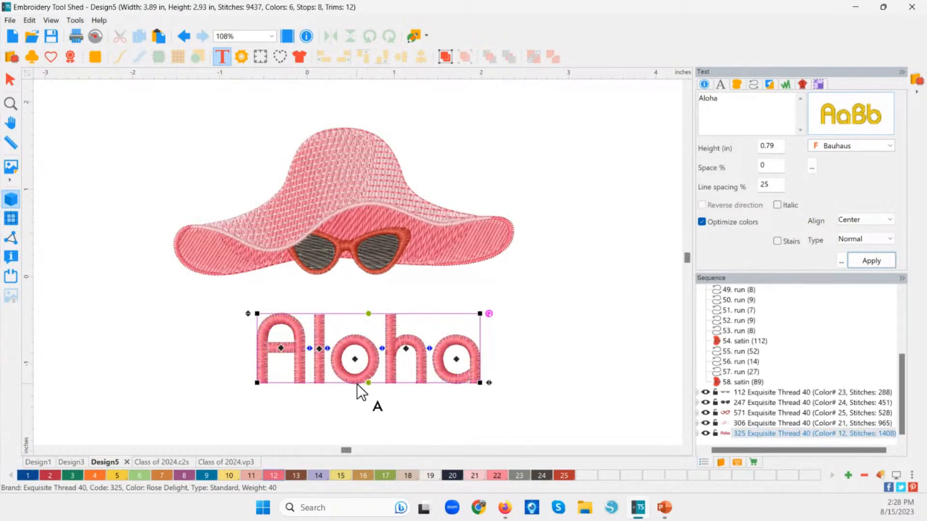
left_click_drag(356, 386, 315, 375)
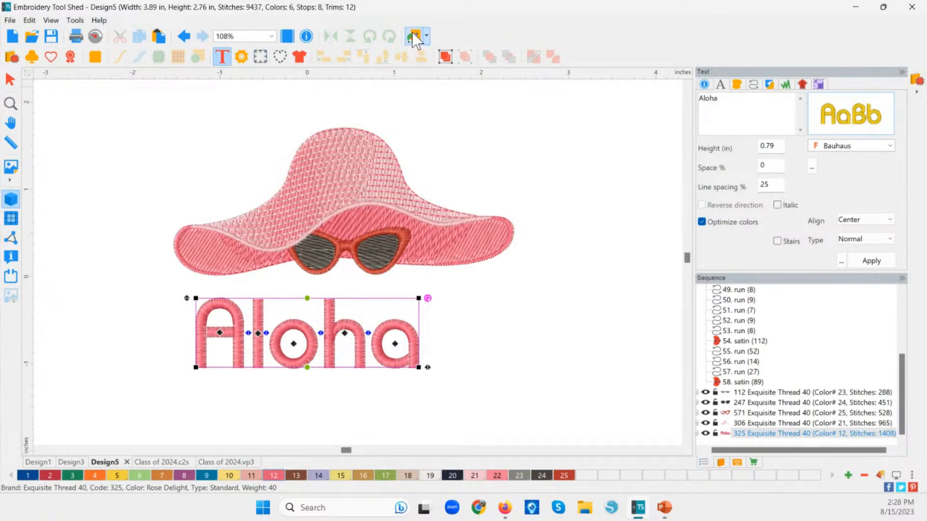
Draw a rectangle outline about 5.7 by 4 inches around the hat and the "Aloha" lettering
left_click(426, 34)
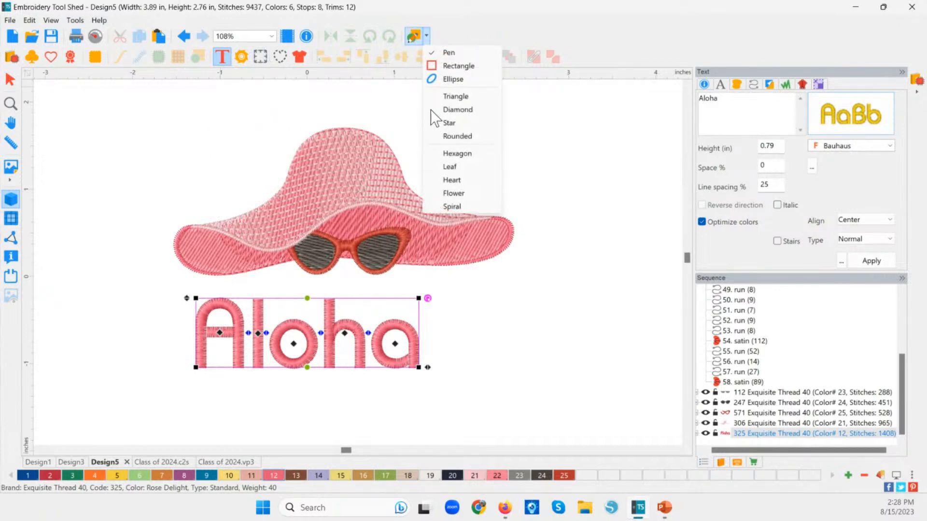
left_click(458, 66)
left_click_drag(102, 89, 582, 428)
left_click_drag(596, 434, 597, 435)
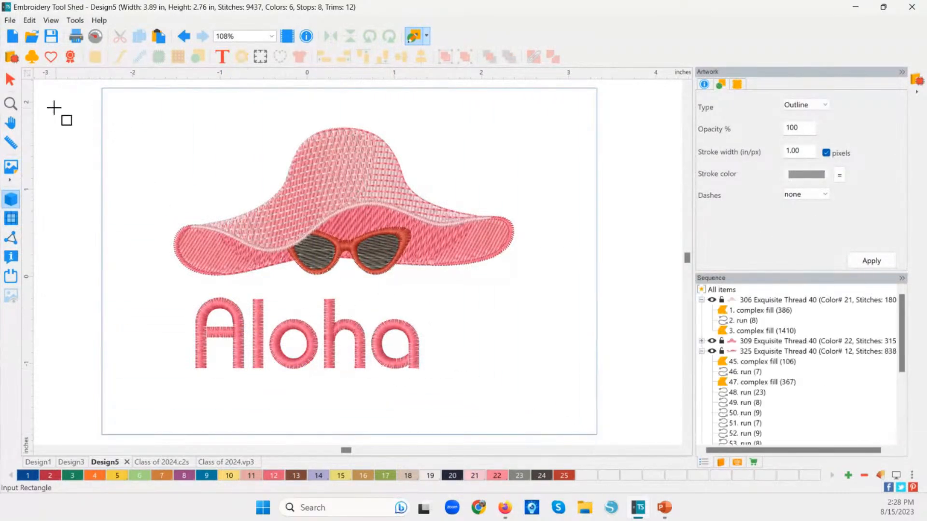
left_click(11, 80)
left_click(158, 105)
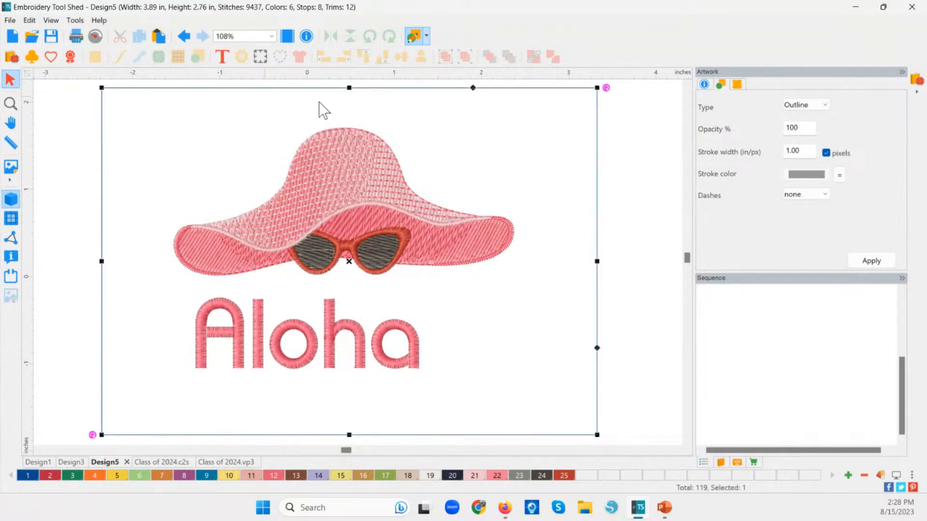
left_click(702, 433)
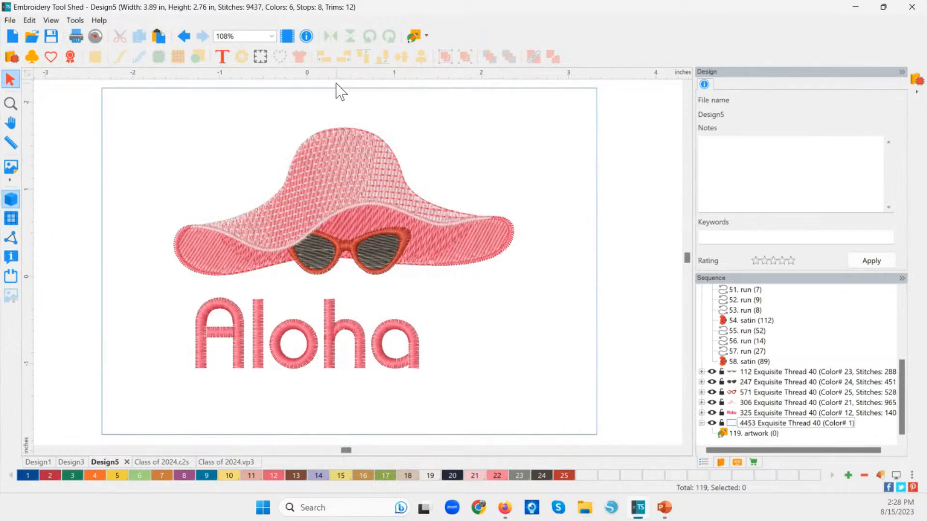
Resize the rectangle to about 4.3 by 3.2 inches so it fits closely around the hat and lettering
left_click(509, 440)
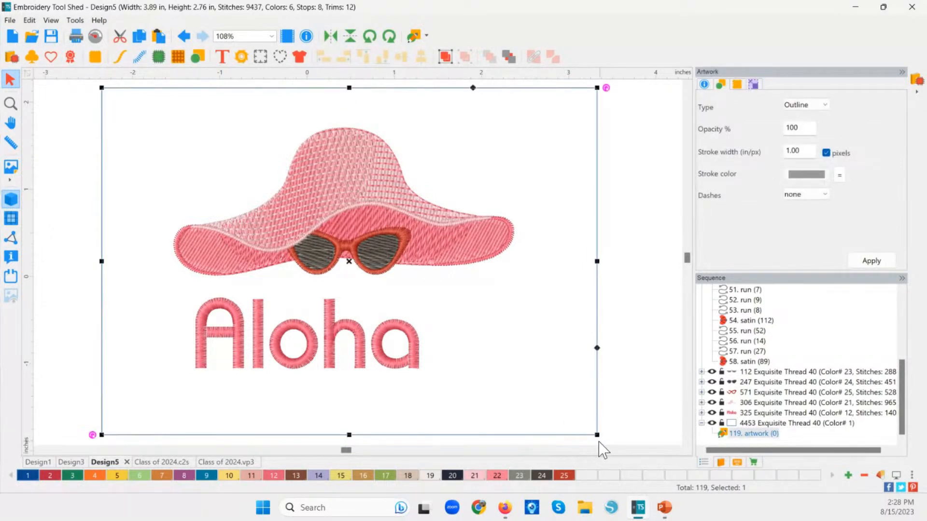
left_click_drag(597, 437, 516, 424)
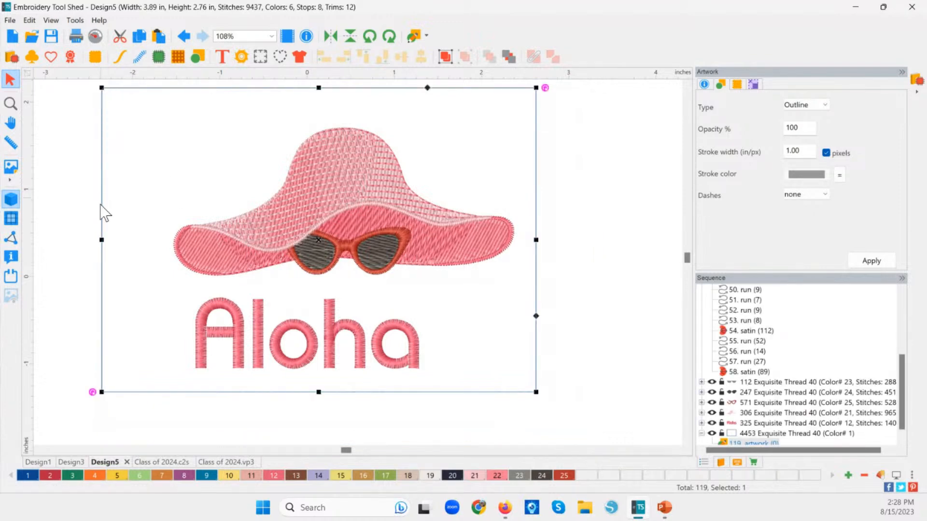
left_click_drag(101, 240, 159, 240)
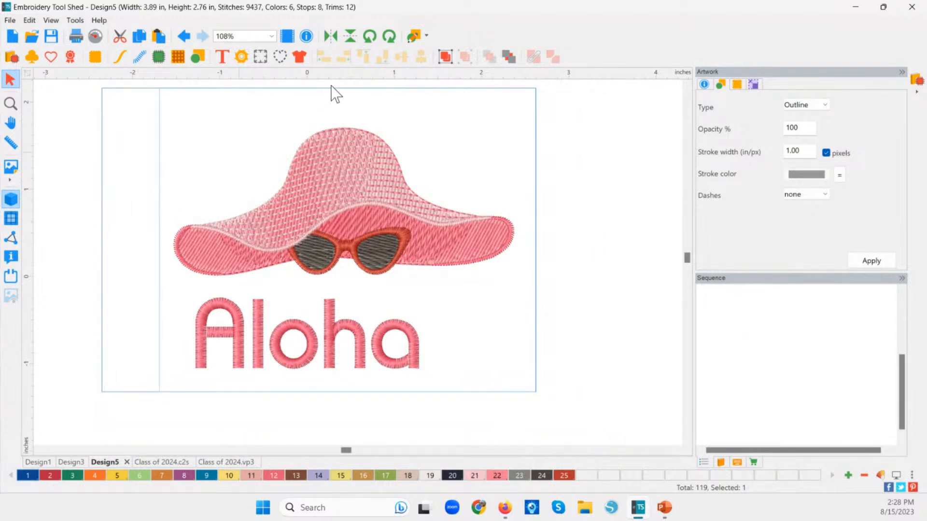
left_click_drag(348, 89, 345, 110)
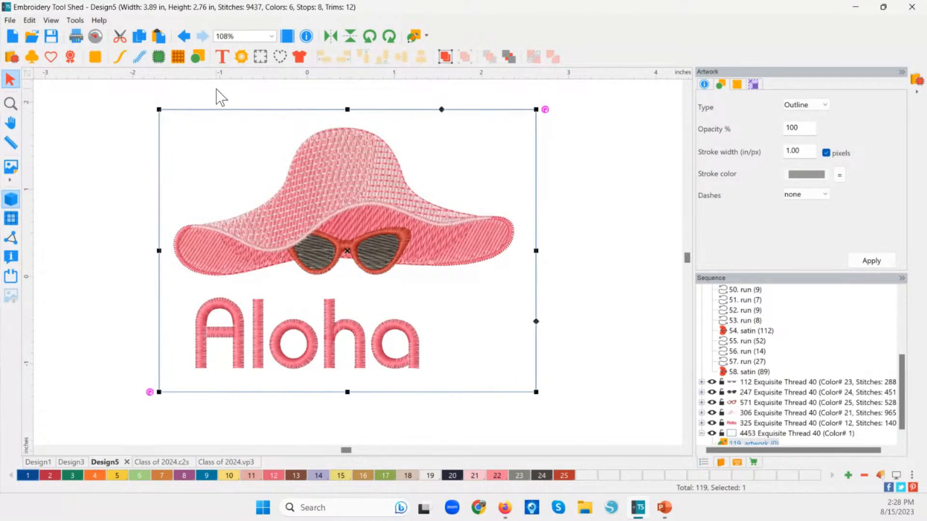
Convert the rectangle to a satin applique and recolor it with the light pink thread, color 21
left_click(160, 56)
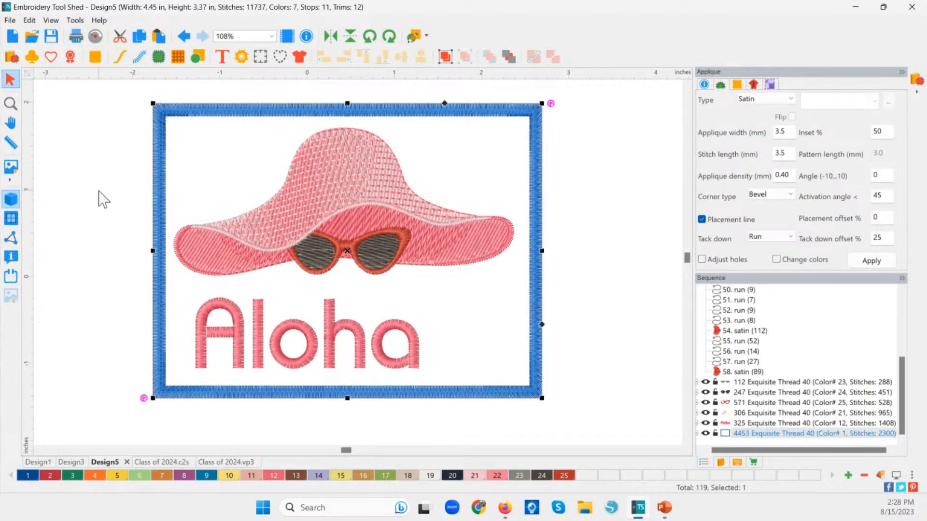
left_click(476, 476)
left_click(603, 311)
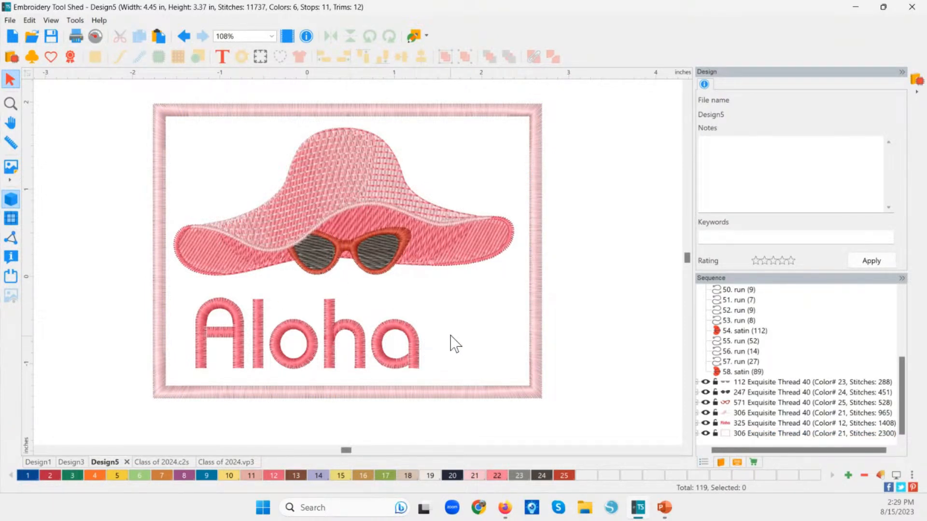
Try to horizontally center all the separate hat pieces, the "Aloha" lettering and the frame, and undo the alignment
left_click_drag(112, 83, 633, 444)
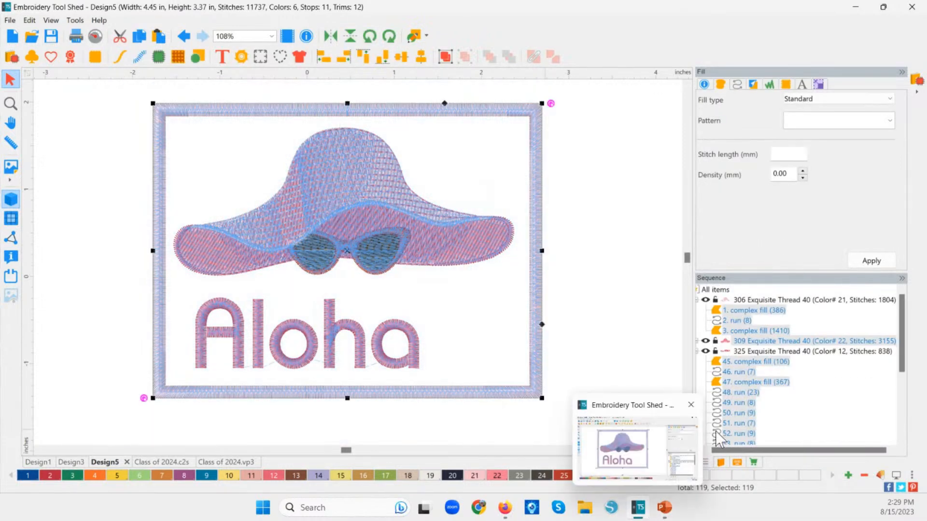
left_click(419, 58)
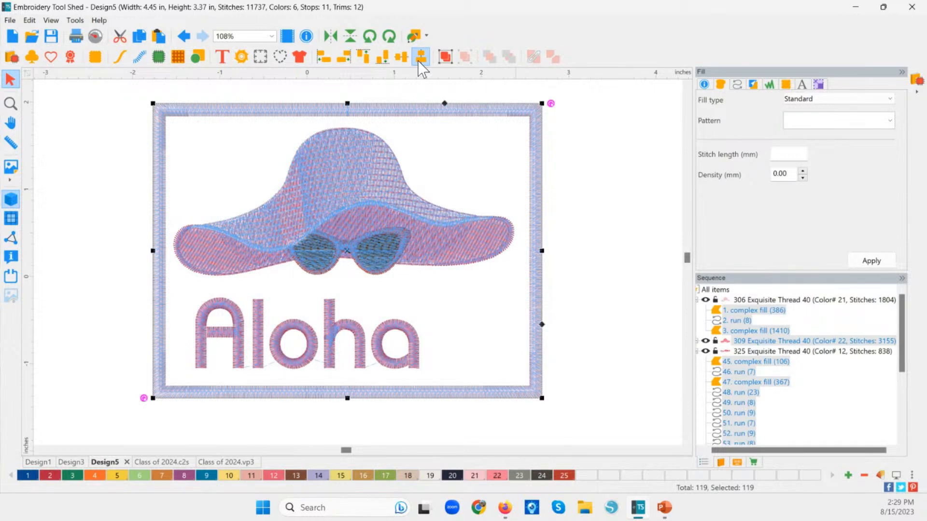
left_click(611, 283)
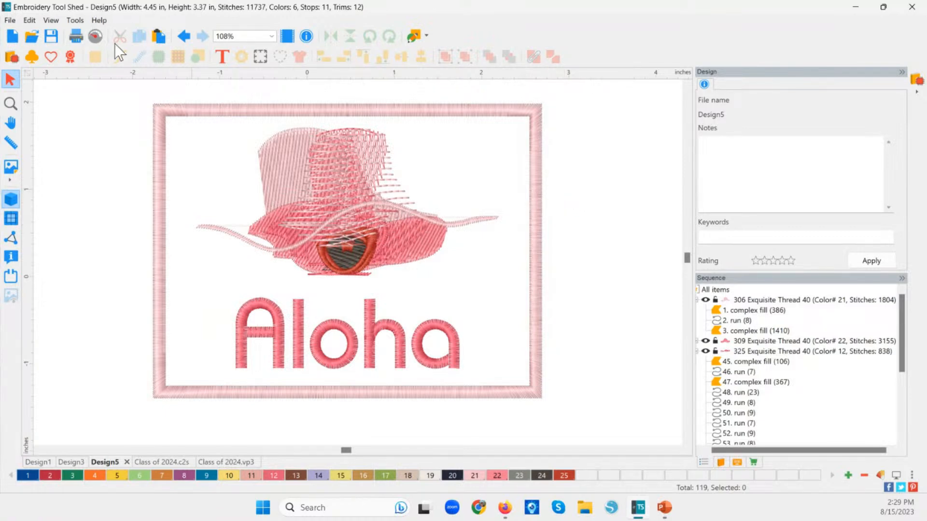
left_click(183, 36)
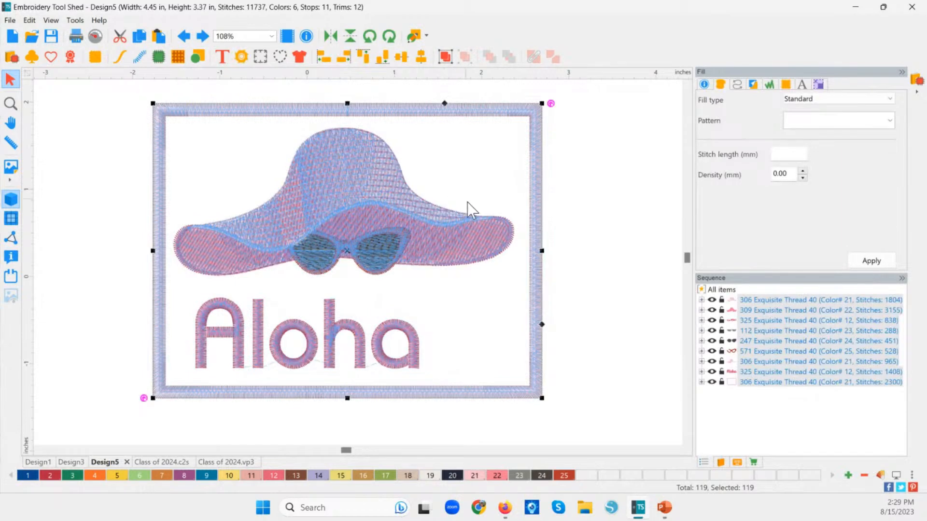
left_click(559, 175)
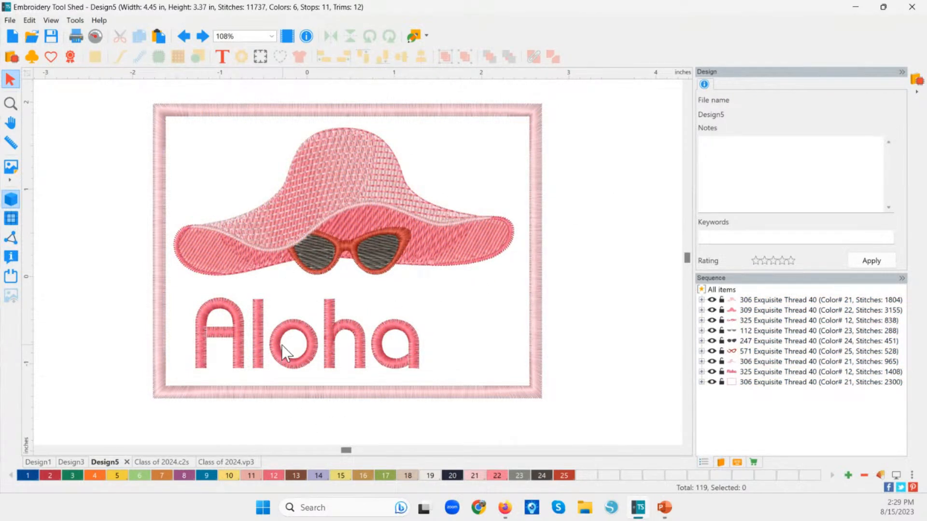
Examine which sequence entries belong to the "Aloha" lettering, the applique frame and the hat by selecting them
left_click(323, 344)
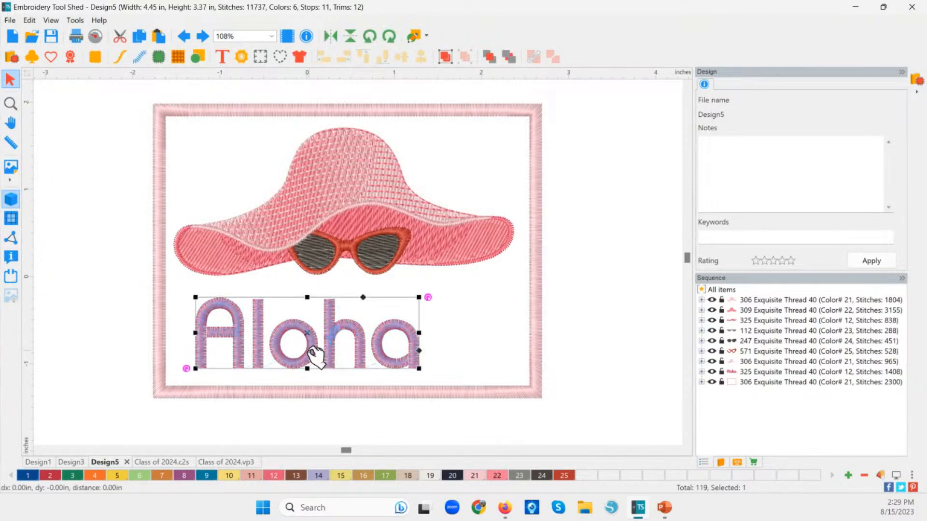
left_click(754, 372)
left_click(763, 382)
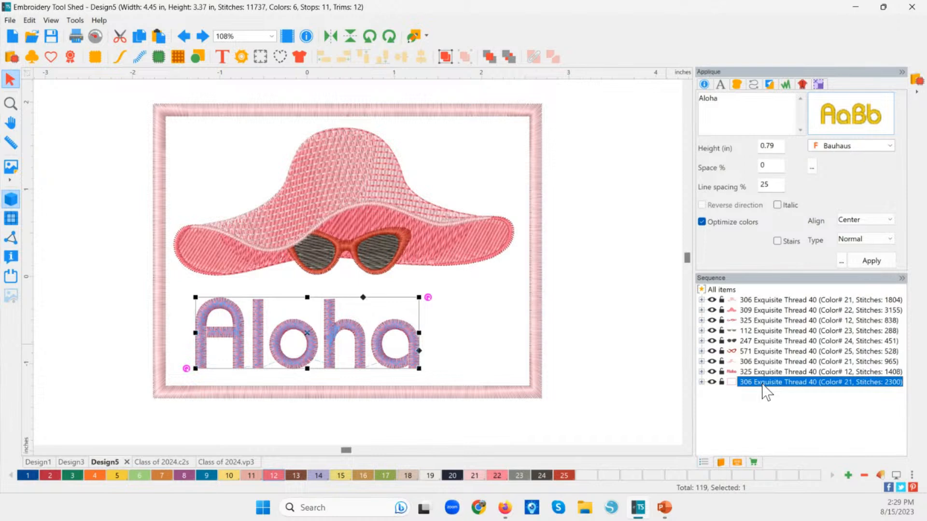
left_click(757, 300)
left_click(768, 362, "shift")
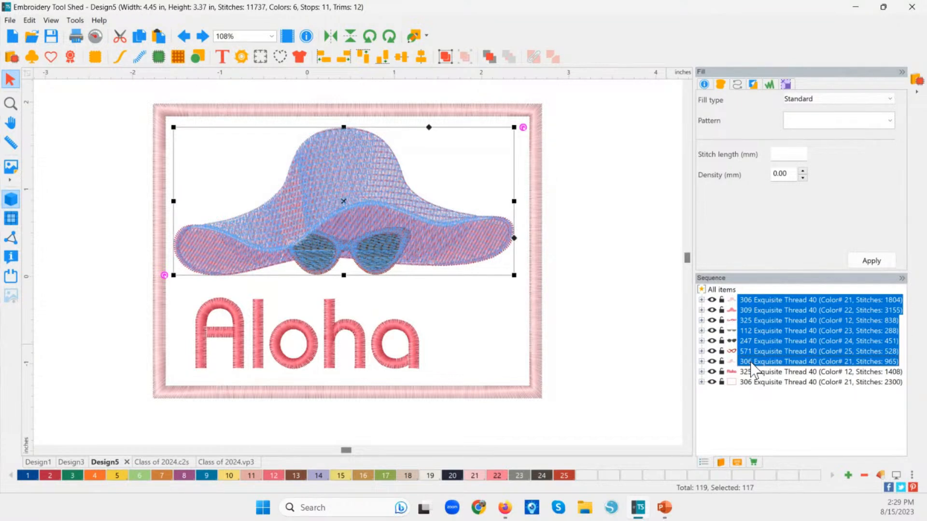
left_click(749, 402)
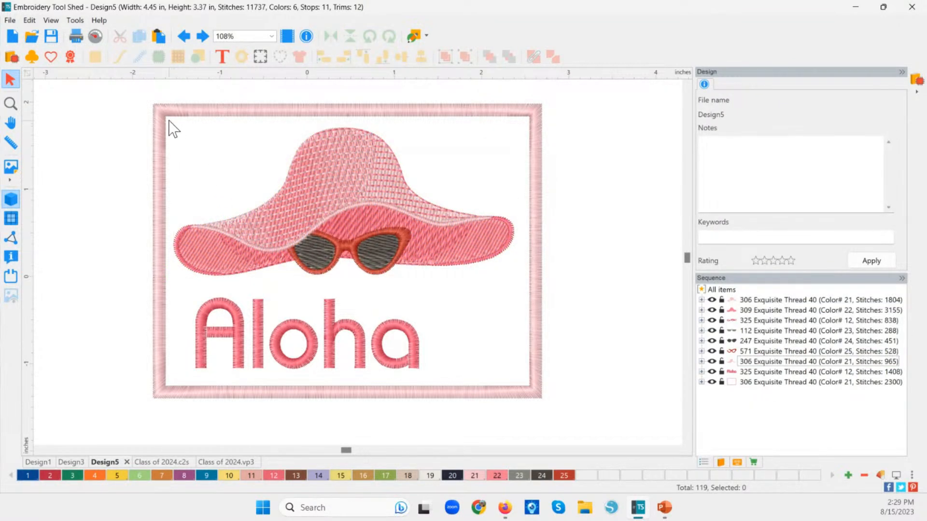
Group all the thread colors of the hat and sunglasses into one object, leaving out the lettering and frame
left_click_drag(169, 122, 512, 303)
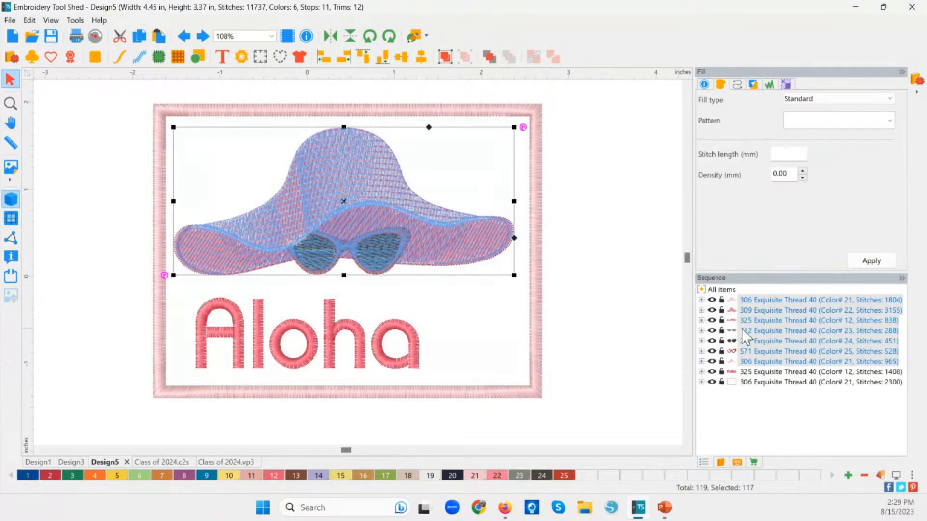
left_click(763, 301)
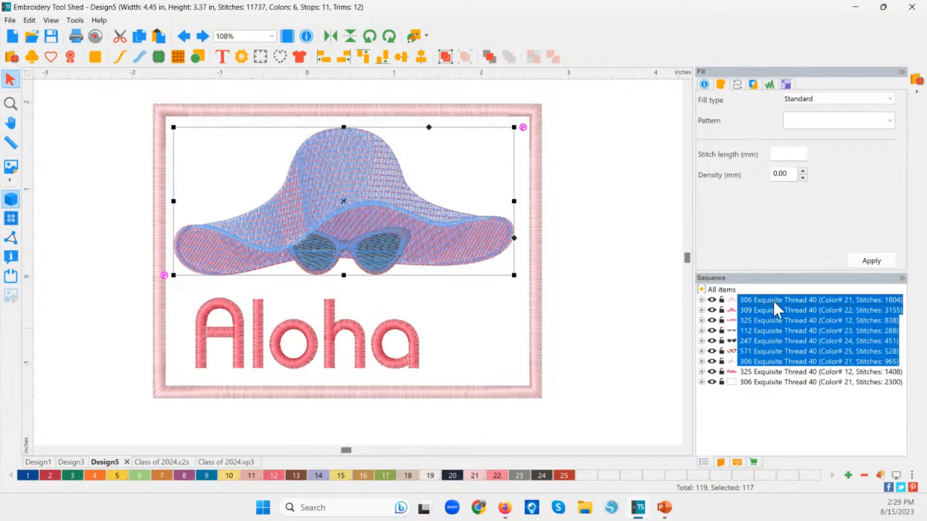
left_click(773, 302)
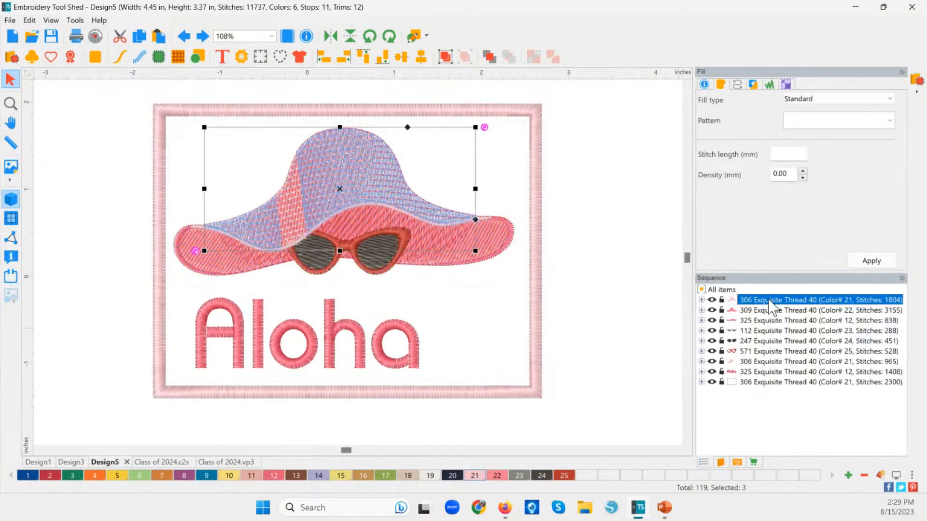
left_click(761, 361, "ctrl")
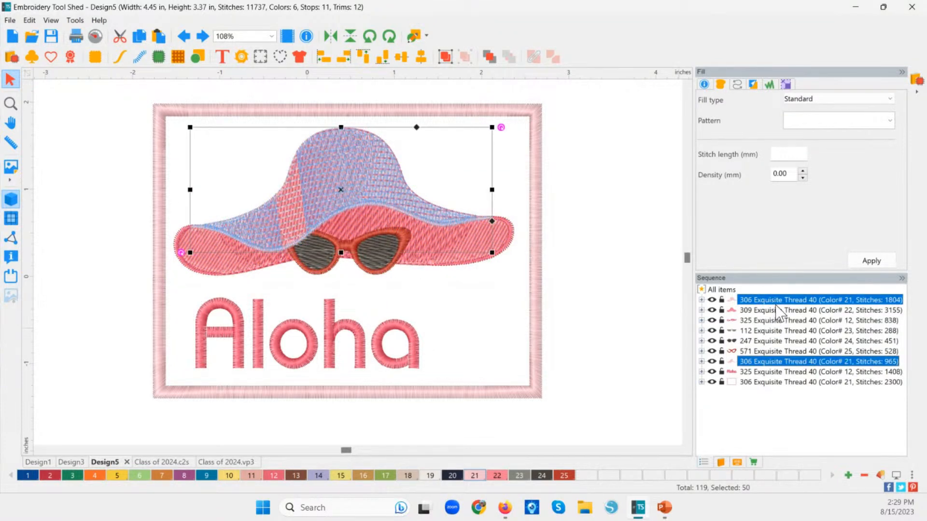
left_click(773, 362, "shift")
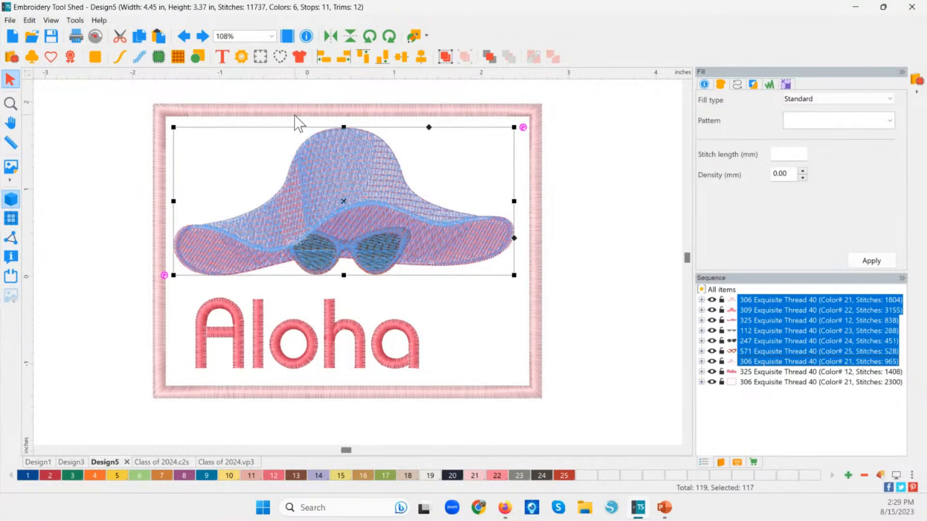
left_click(445, 57)
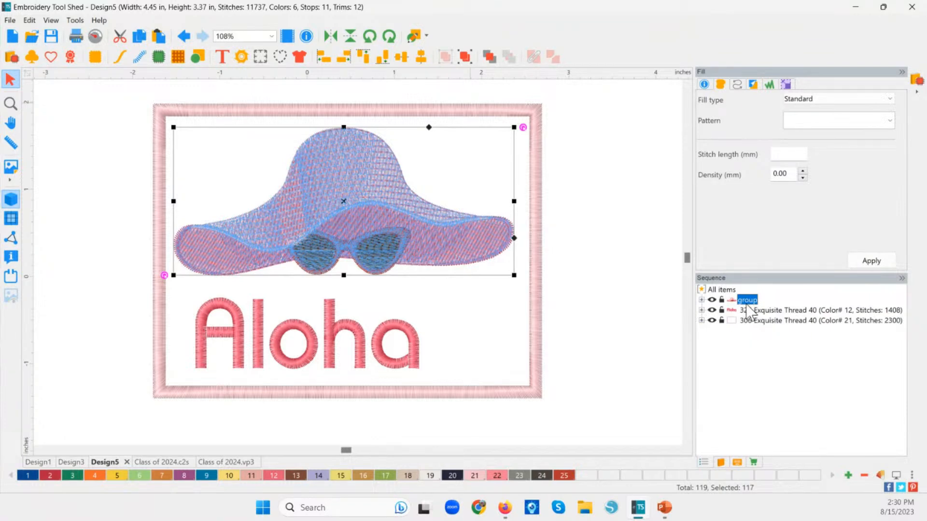
Horizontally center the grouped hat, the "Aloha" lettering and the applique frame on one another
left_click(751, 311)
left_click(754, 321)
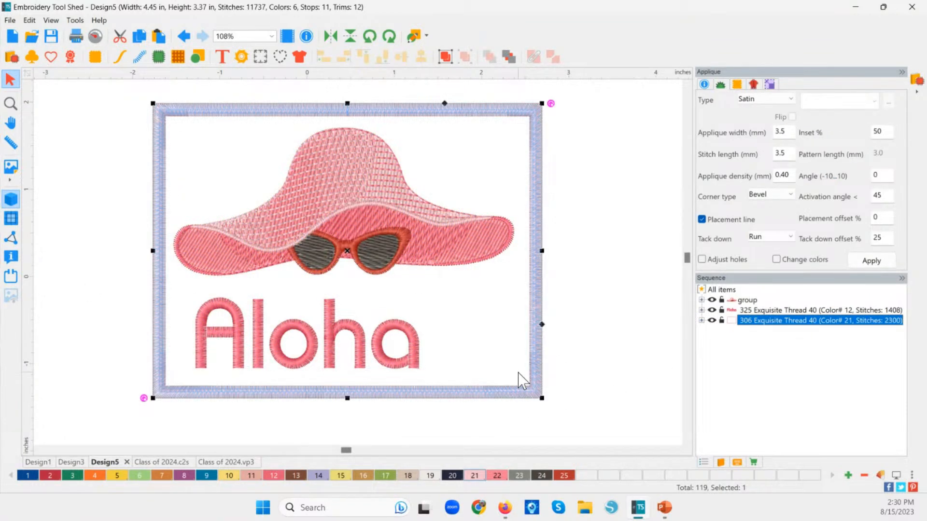
left_click(583, 386)
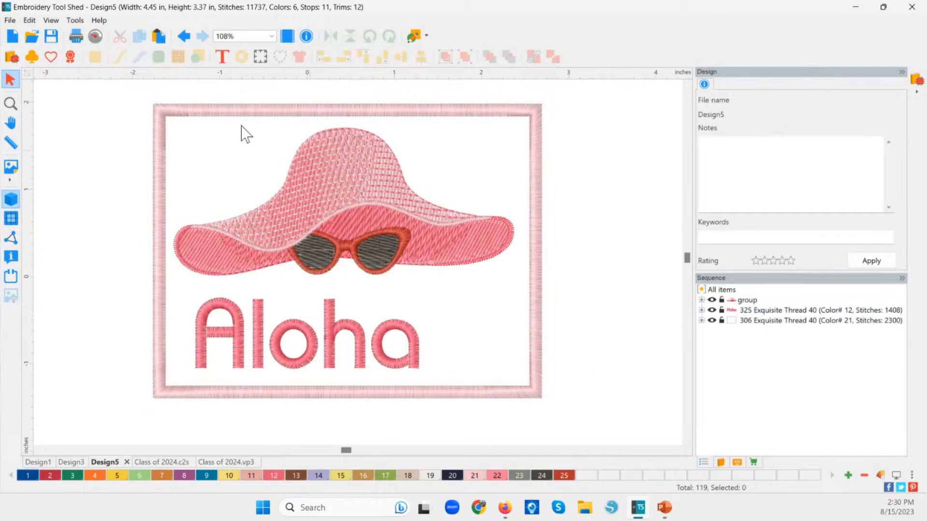
left_click_drag(120, 86, 621, 420)
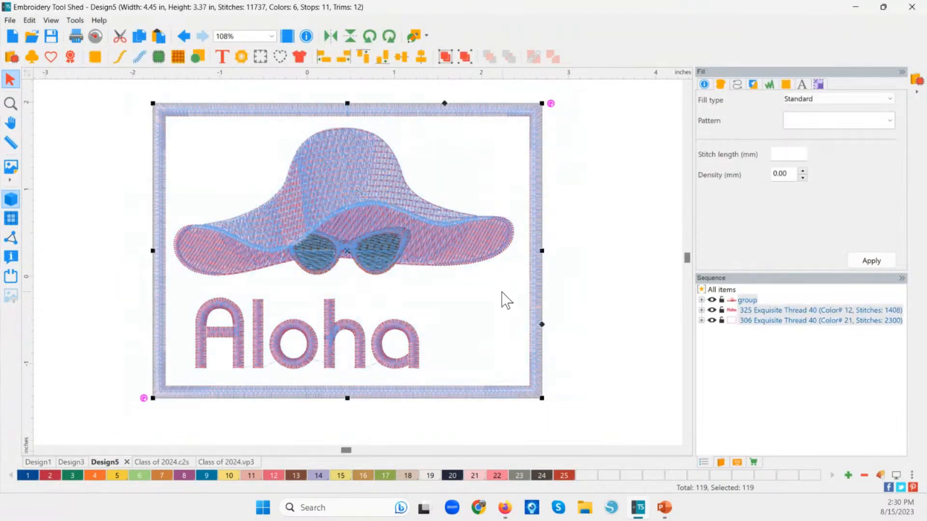
left_click(419, 54)
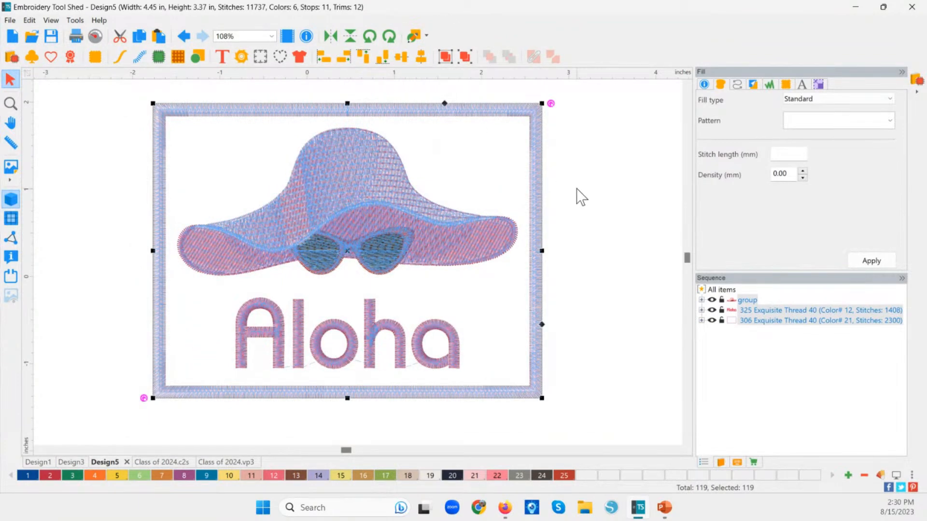
left_click(561, 240)
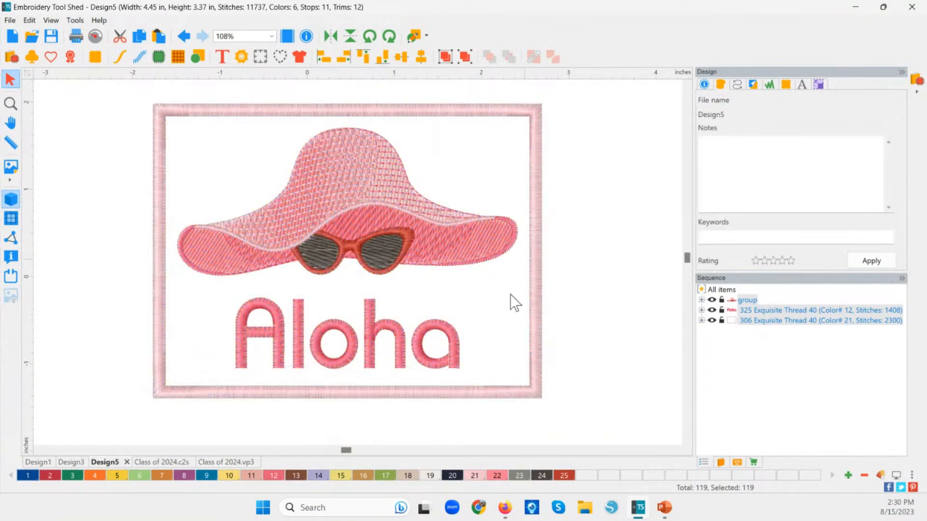
Delete the "Aloha" lettering and move the grouped hat left until it overlaps the frame's left side
left_click(421, 359)
key("Delete")
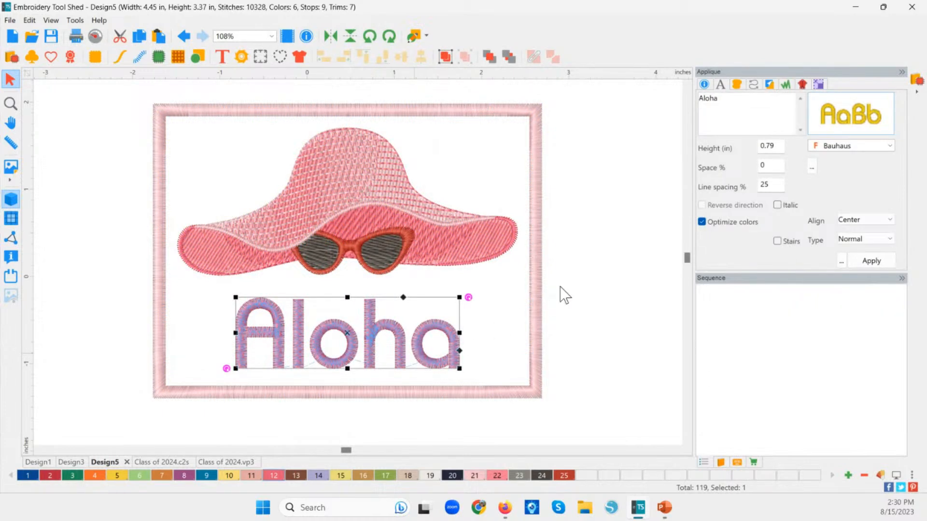
left_click(389, 227)
left_click_drag(389, 227, 346, 229)
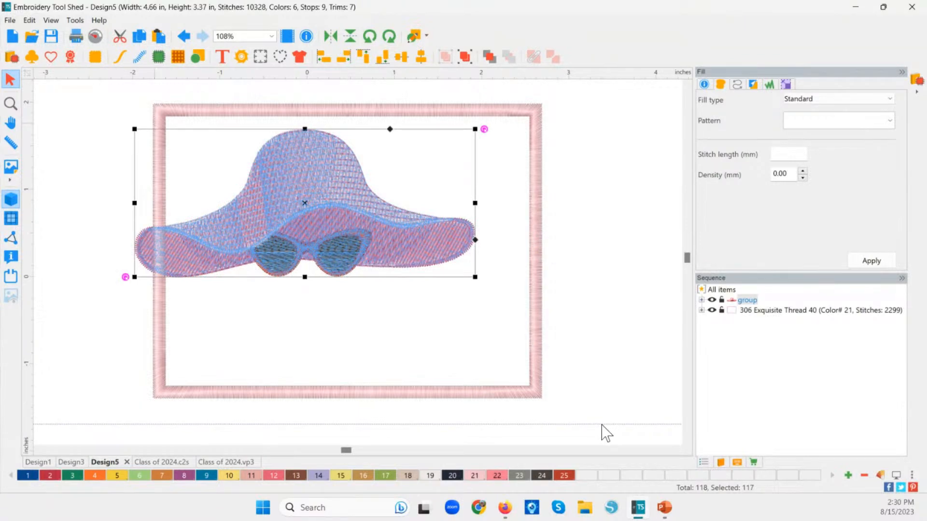
Center the grouped hat and the applique frame on each other both vertically and horizontally
left_click_drag(139, 91, 674, 449)
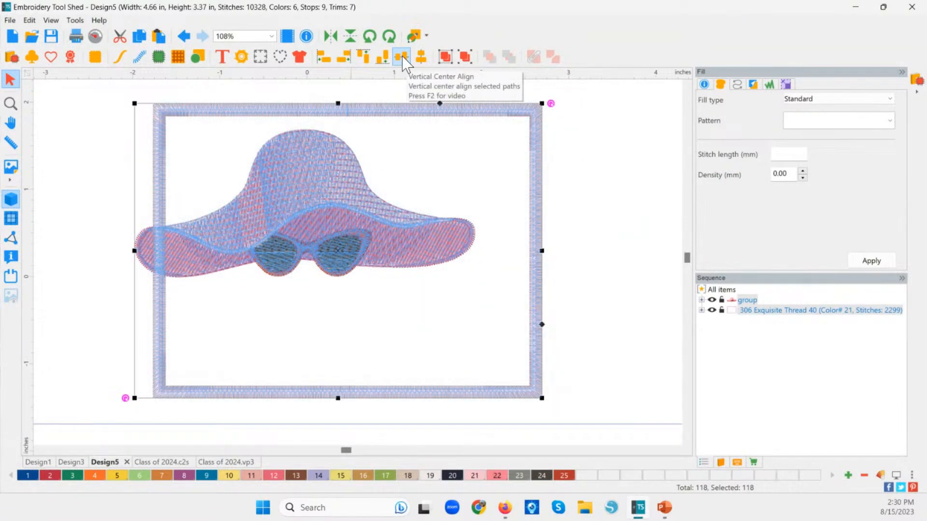
left_click(421, 58)
left_click(419, 56)
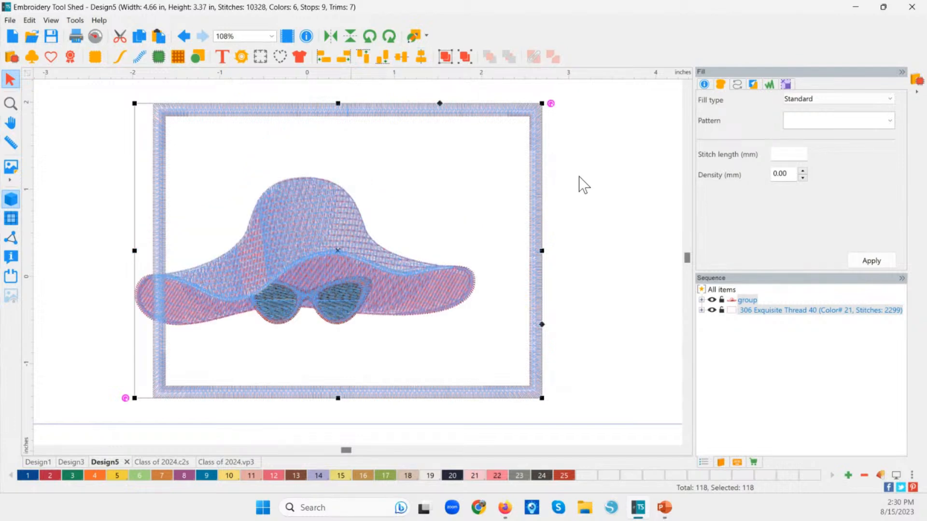
left_click(603, 230)
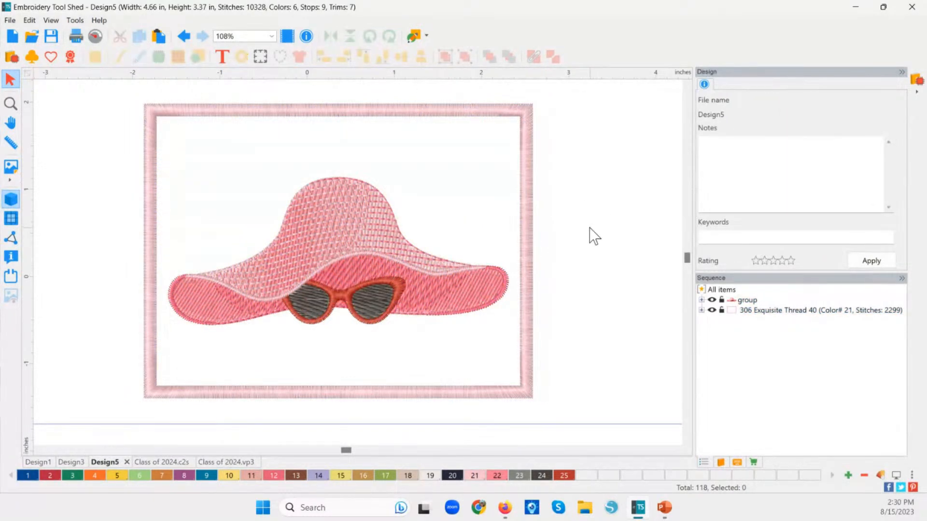
Set the frame's applique width to 5.0 mm and apply it
left_click(274, 116)
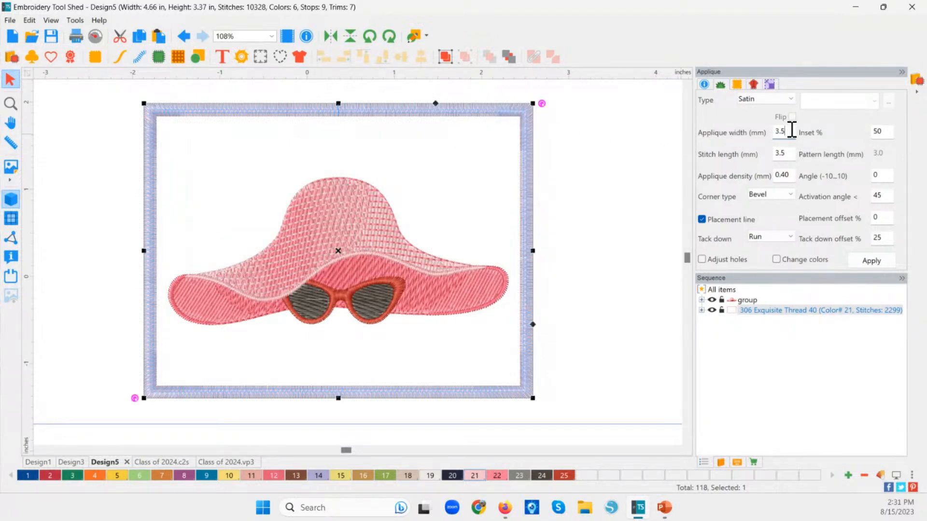
left_click_drag(791, 129, 749, 127)
left_click(871, 259)
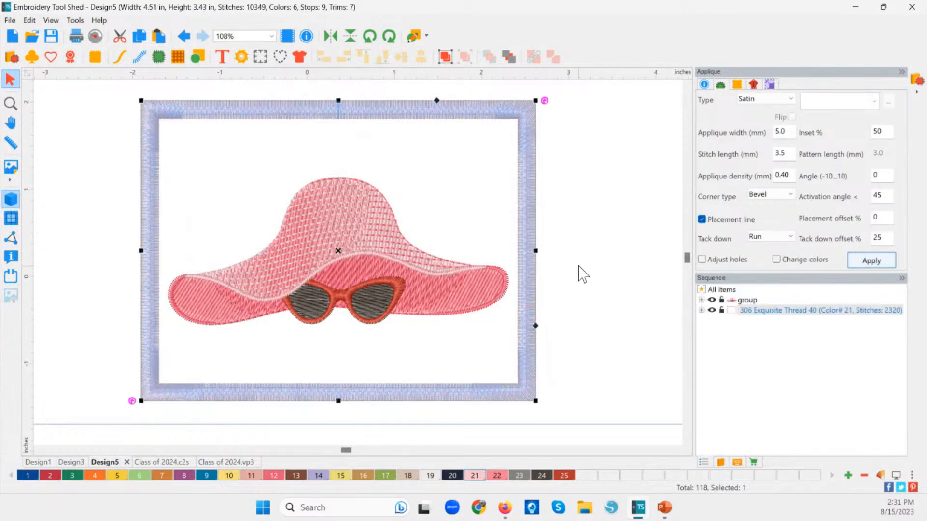
left_click(491, 137)
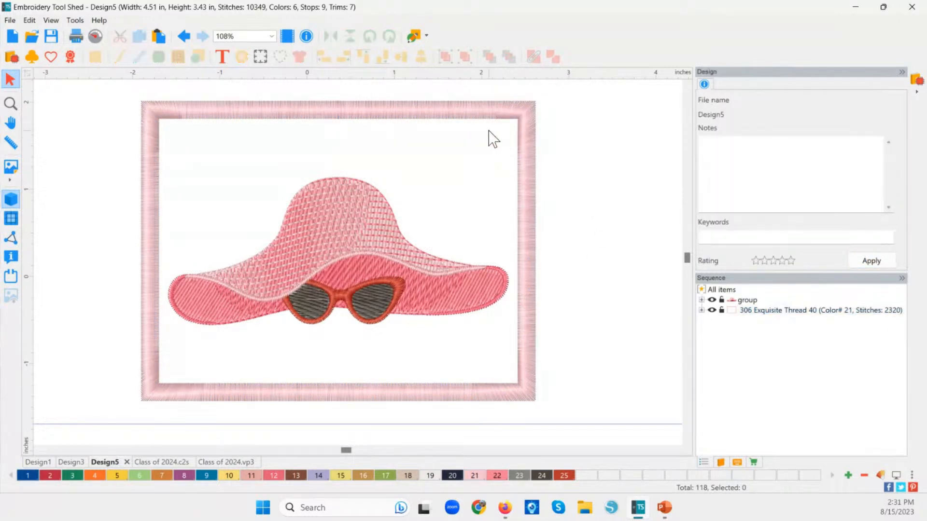
Scale the applique frame down to about 3.8 by 2.9 inches and reposition it over the hat
left_click(517, 125)
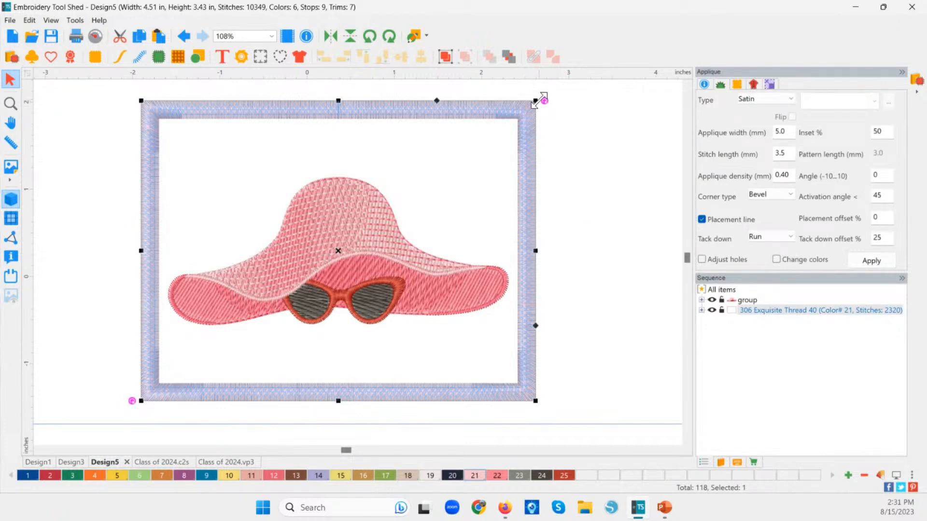
left_click_drag(536, 101, 466, 158)
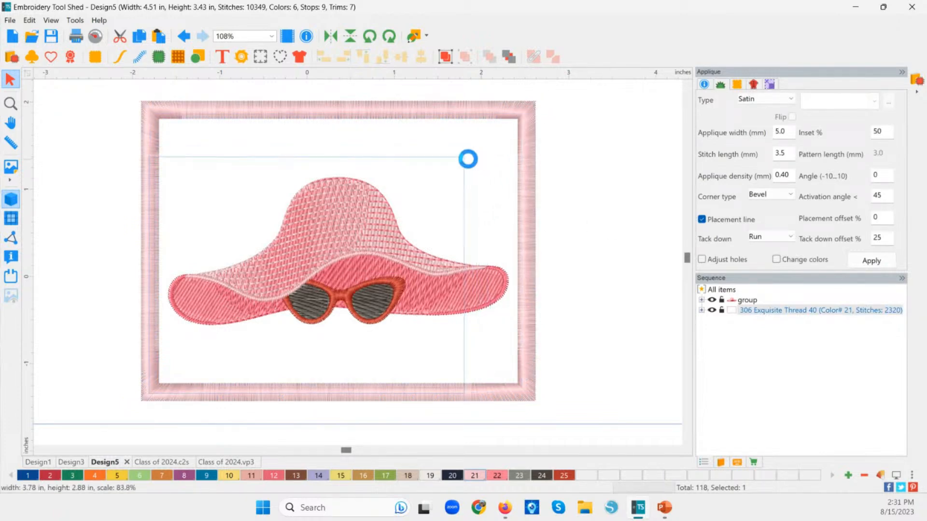
left_click_drag(223, 153, 249, 166)
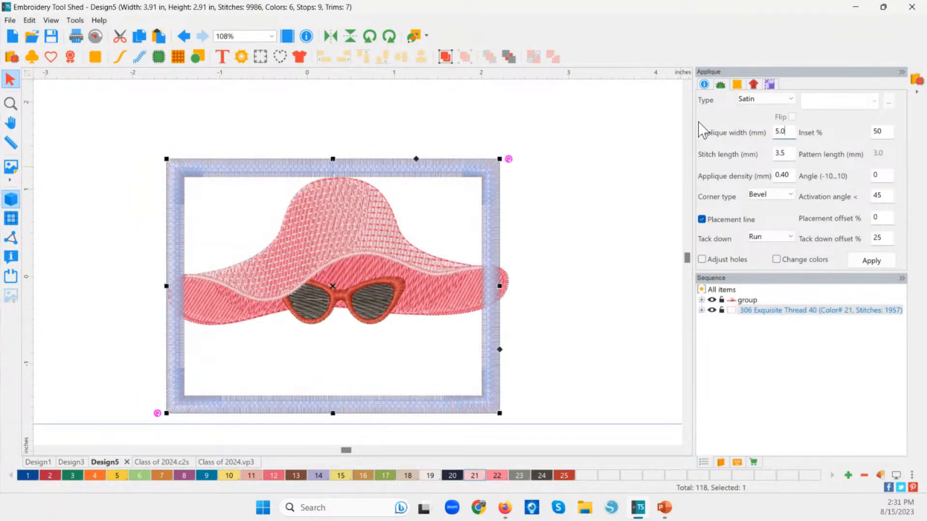
left_click_drag(789, 131, 737, 128)
Enlarge the applique frame to about 4.4 by 3.3 inches and move it so it surrounds the whole hat
left_click_drag(501, 160, 553, 119)
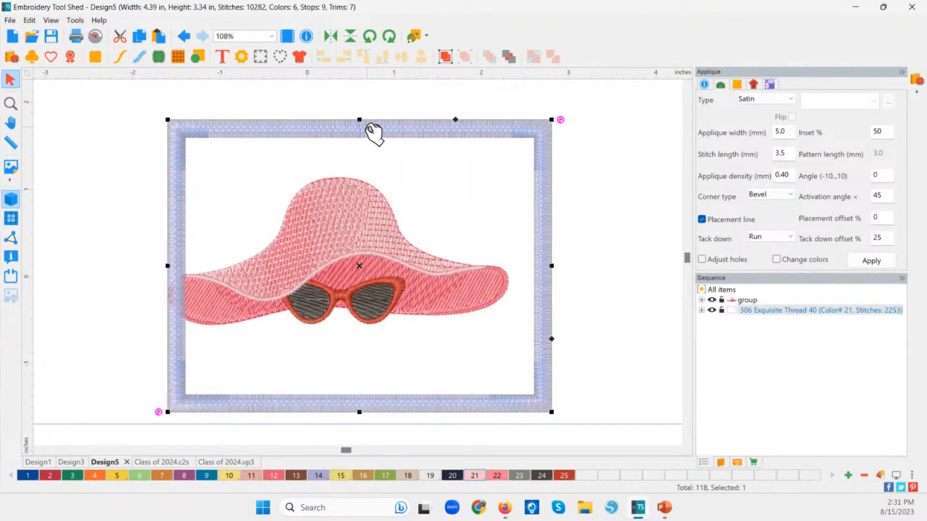
mouse_move(357, 127)
left_mouse_down()
mouse_move(361, 135)
mouse_move(345, 130)
left_mouse_up()
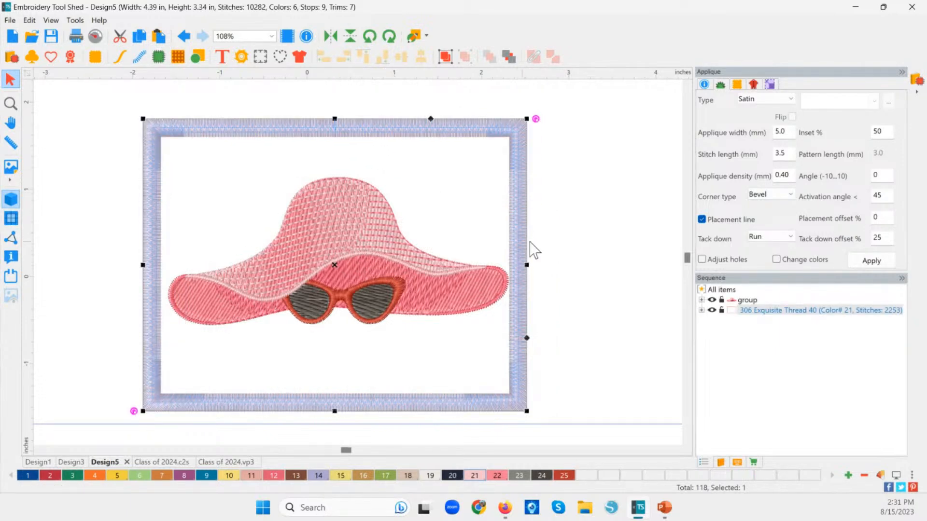
left_click(573, 237)
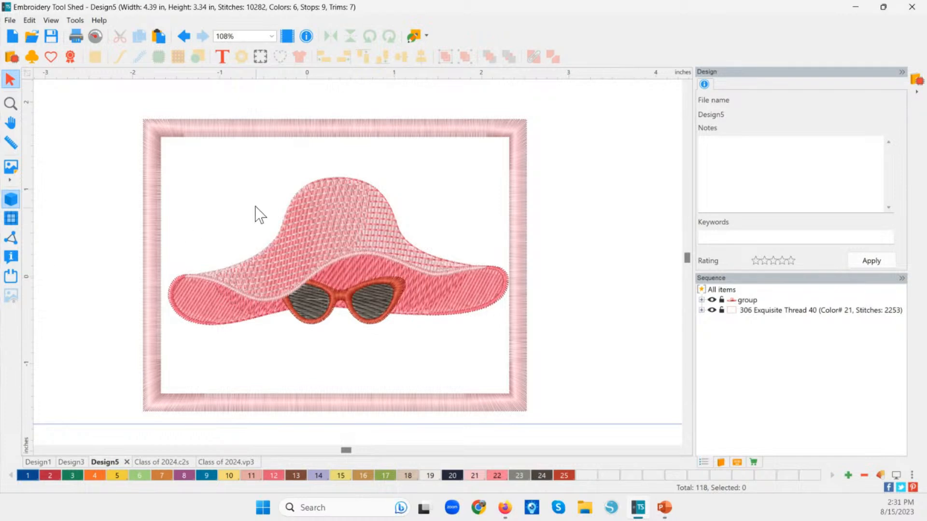
Enlarge the grouped hat proportionally to about 4.83 by 2.09 inches and display its transform values
left_click(312, 246)
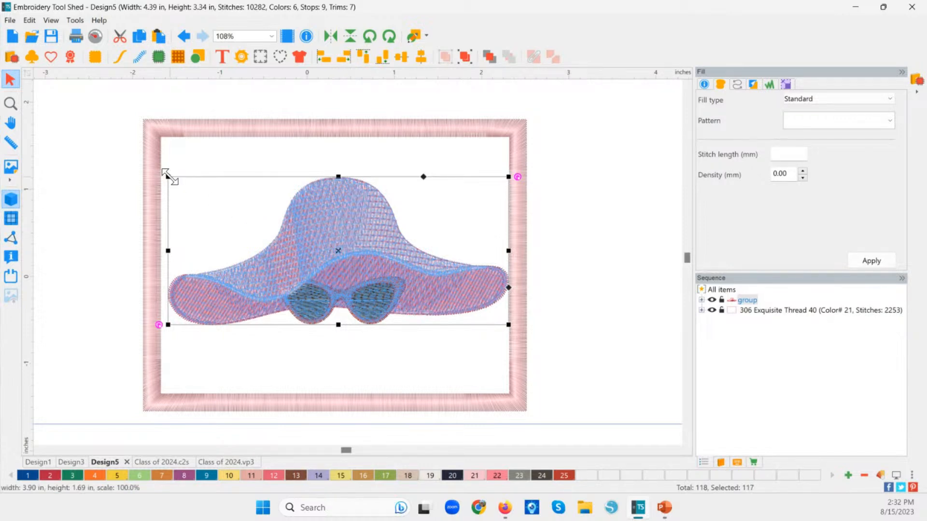
left_click_drag(166, 175, 114, 129)
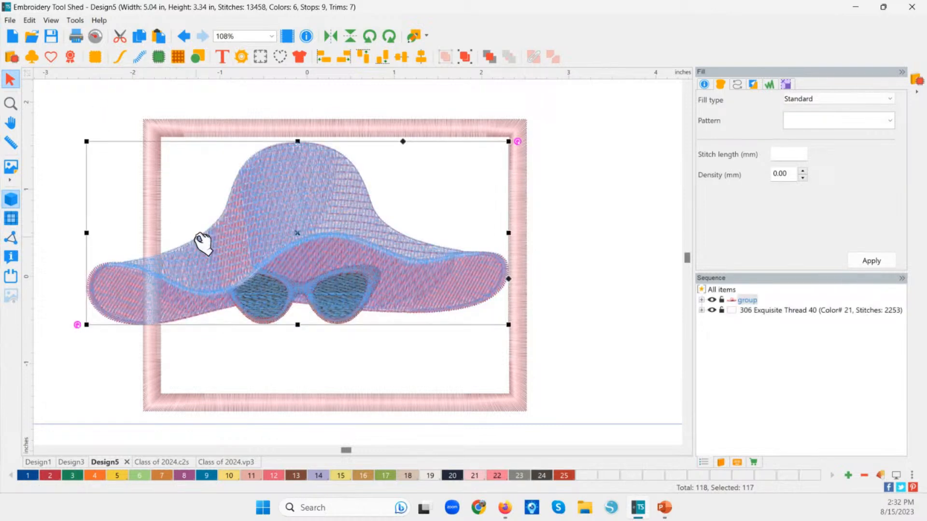
left_click(786, 85)
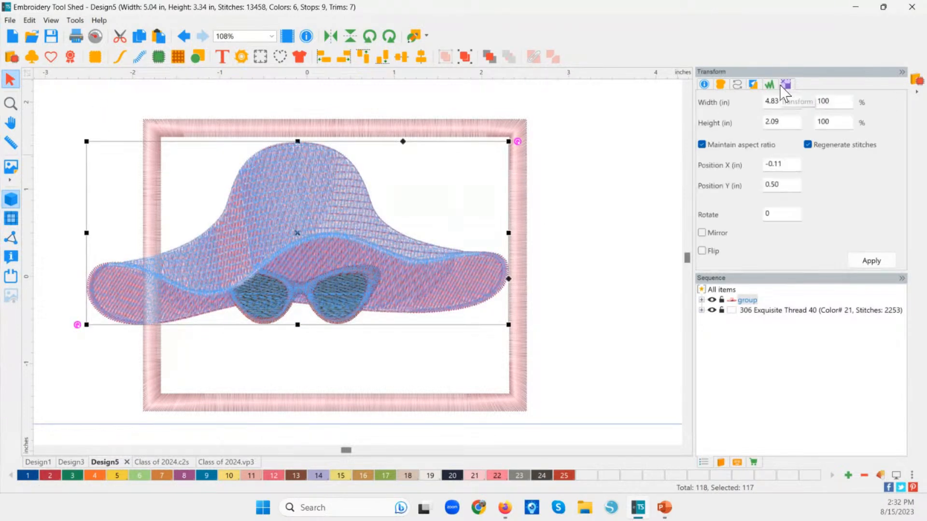
left_click(785, 121)
Squeeze the grouped hat to about 2.09 inches wide and 1.27 inches high, and move it inside the applique frame
left_click_drag(506, 235, 333, 233)
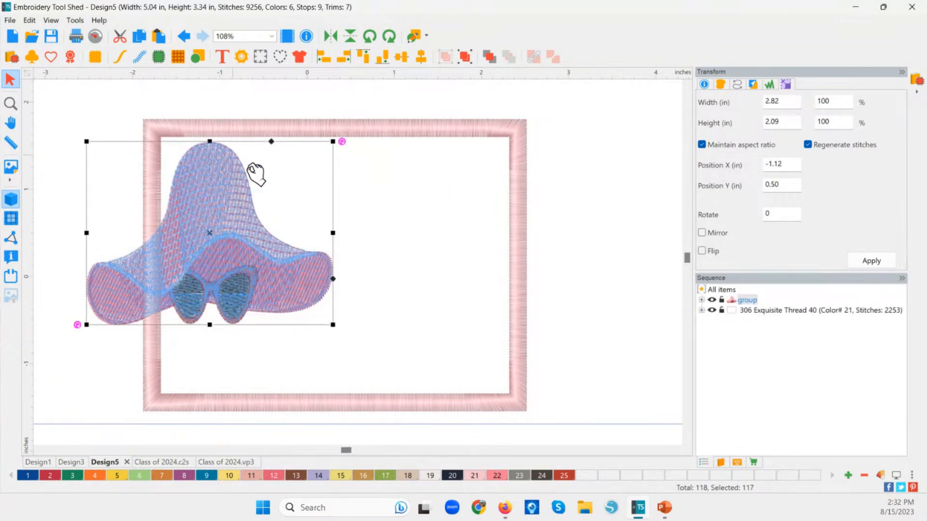
left_click_drag(333, 232, 269, 232)
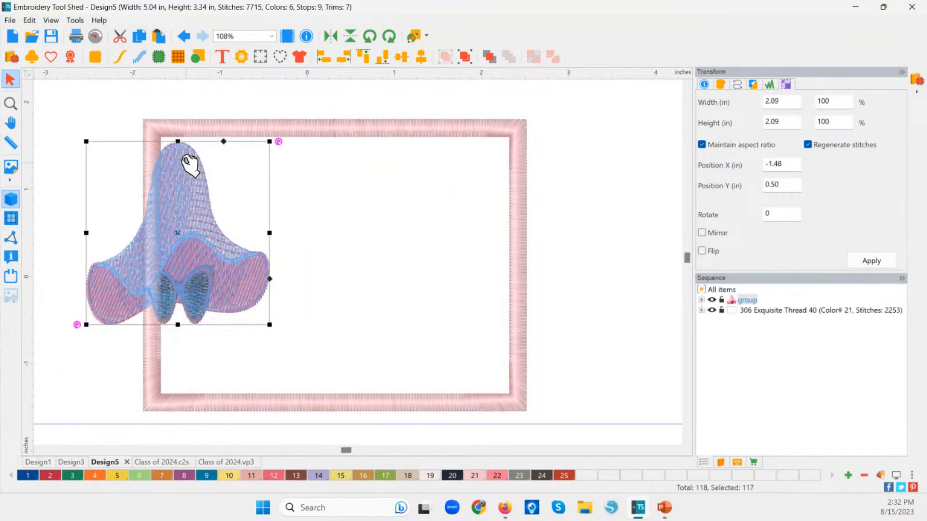
left_click_drag(180, 170, 182, 214)
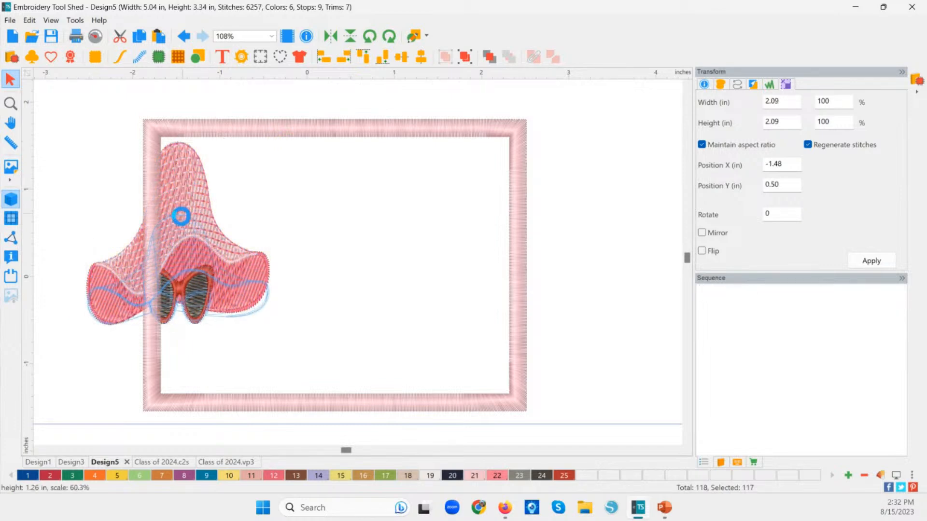
left_click_drag(202, 273, 353, 260)
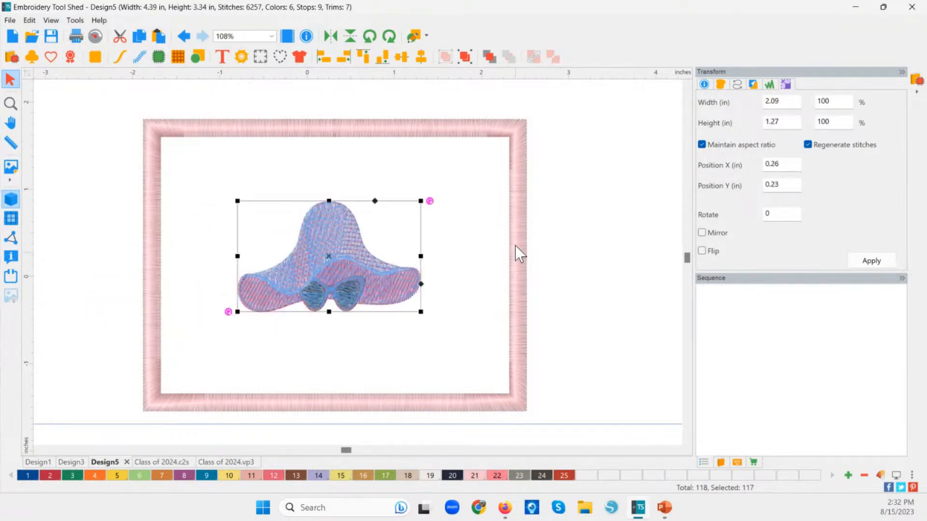
Stretch the sun hat group horizontally toward the frame's right side, keeping its height
left_click(540, 249)
left_click(318, 254)
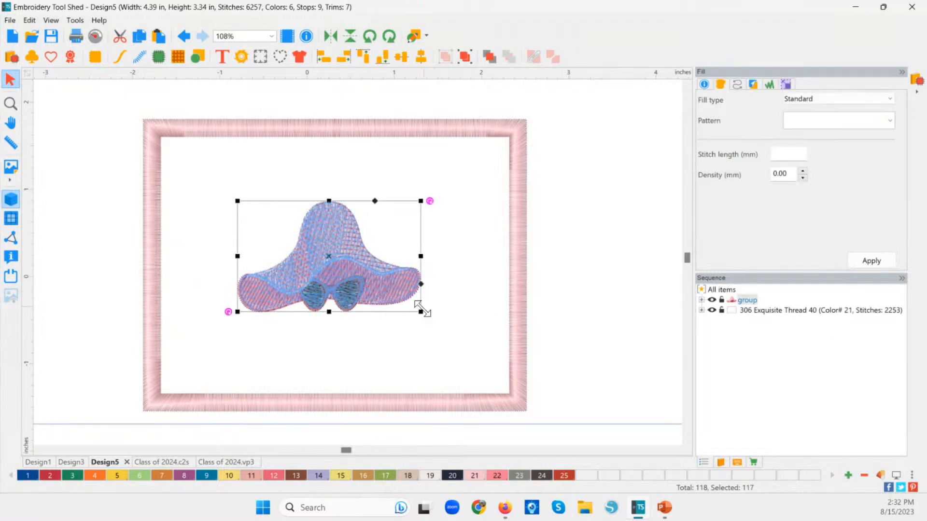
left_click_drag(421, 256, 470, 257)
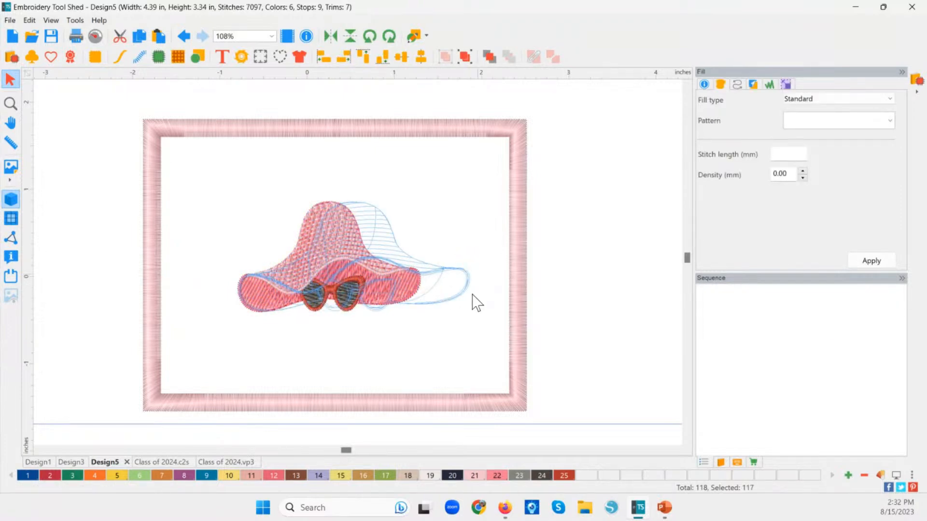
left_click(536, 281)
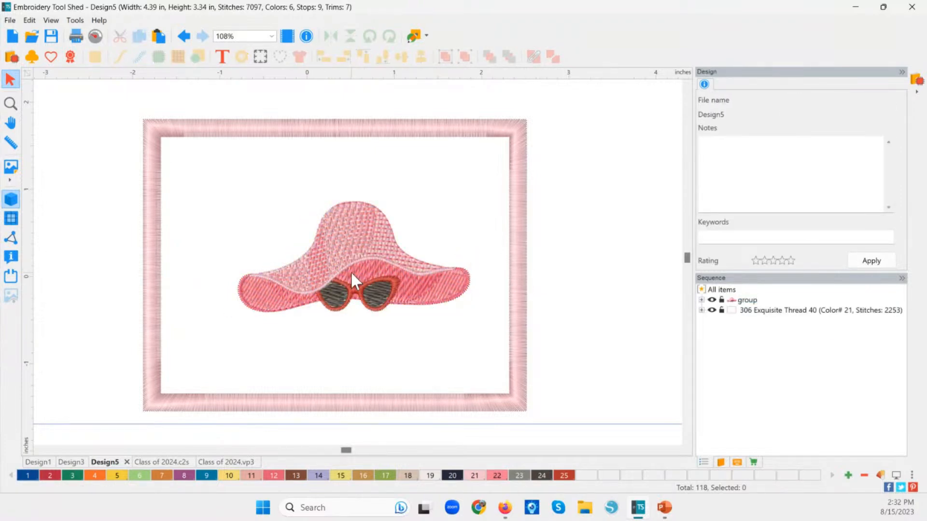
Move the stretched hat group left and up into the upper half of the rectangular frame
left_click(340, 260)
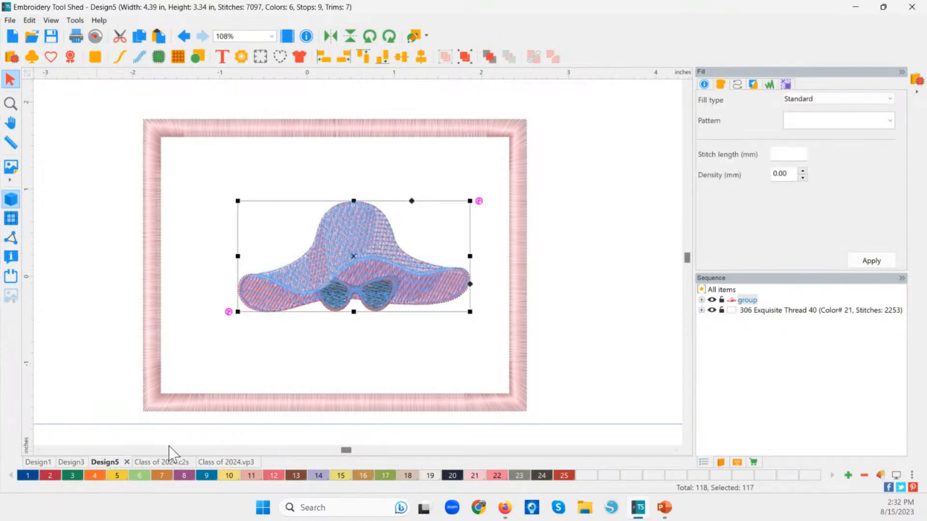
left_click_drag(352, 279, 195, 289)
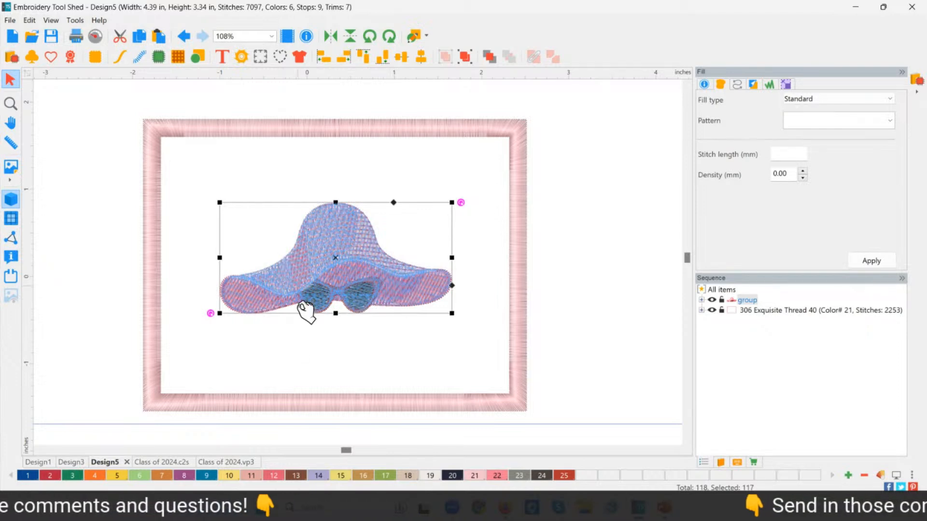
left_click(553, 265)
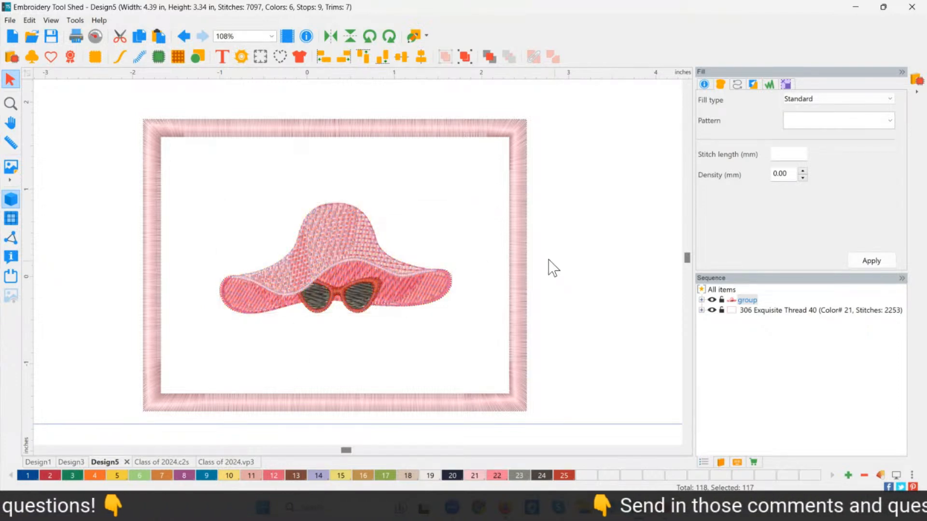
left_click_drag(352, 265, 346, 232)
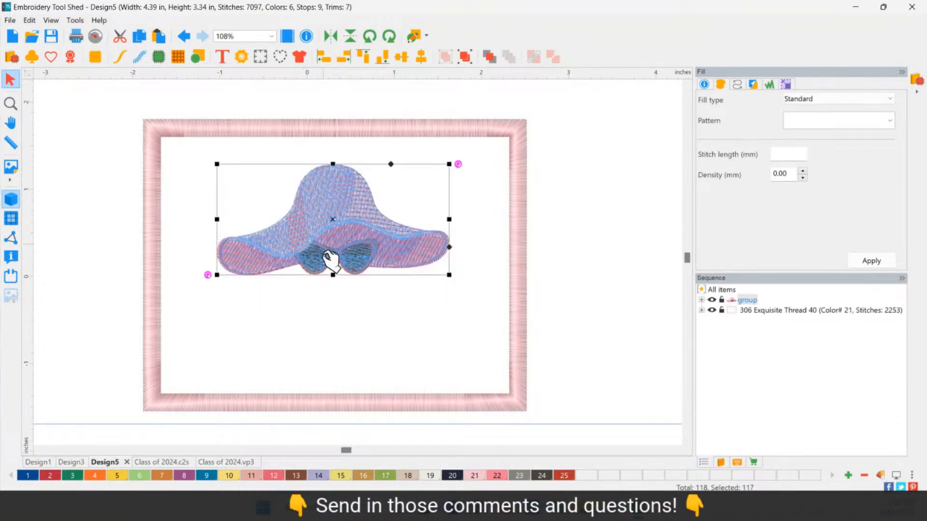
left_click(281, 345)
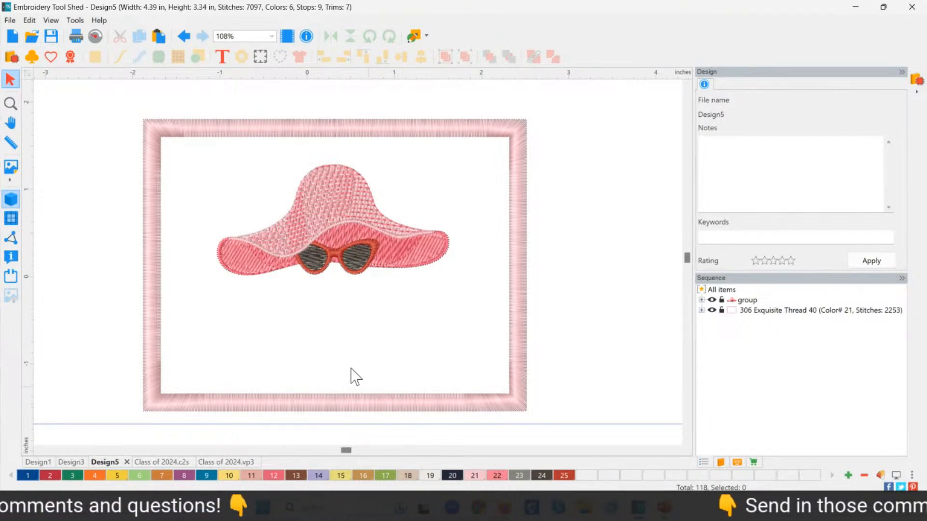
Undo the hat and frame edits back to the layout with the Aloha lettering below the hat
left_click(182, 40)
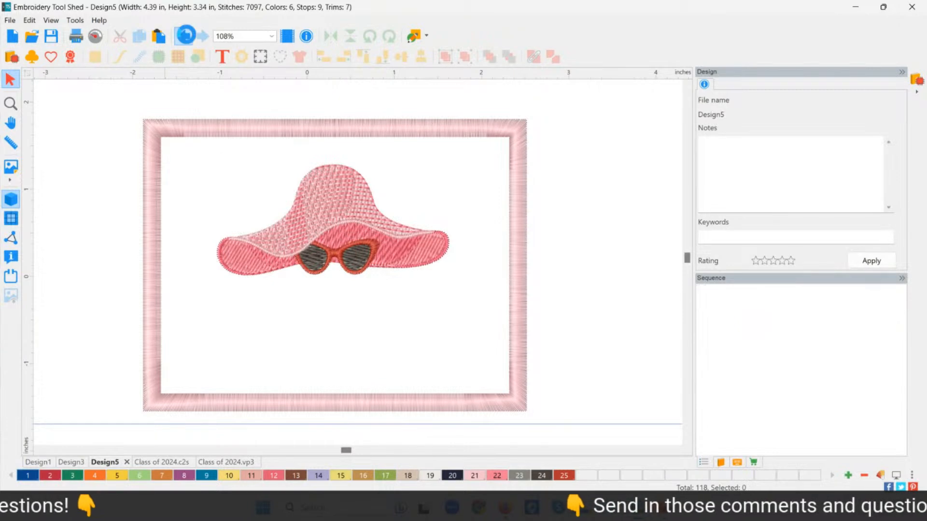
left_click(183, 36)
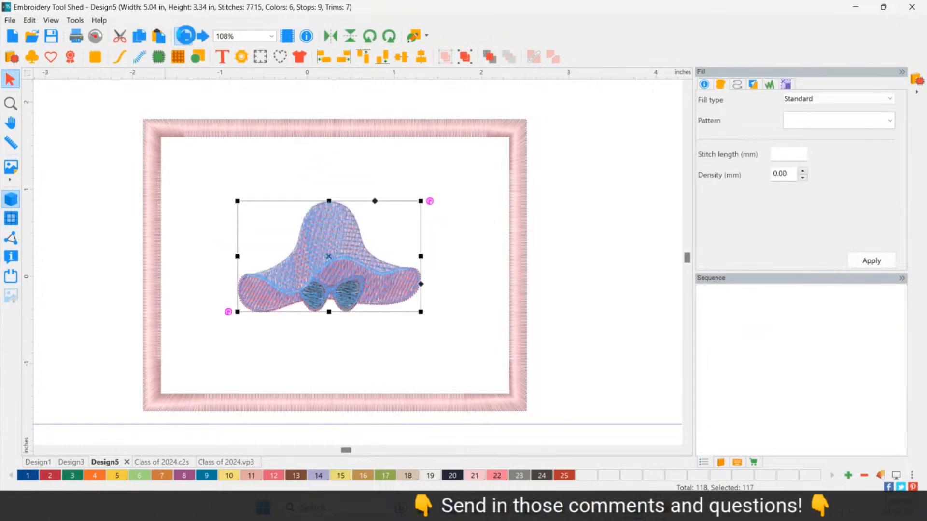
left_click(184, 37)
left_click(183, 37)
left_click(183, 36)
left_click(184, 37)
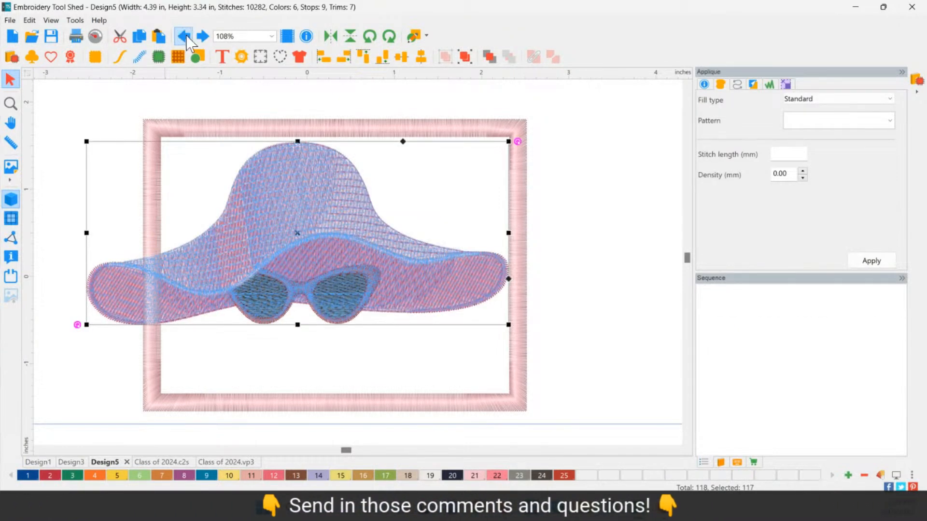
left_click(184, 37)
left_click(183, 37)
left_click(184, 37)
left_click(185, 37)
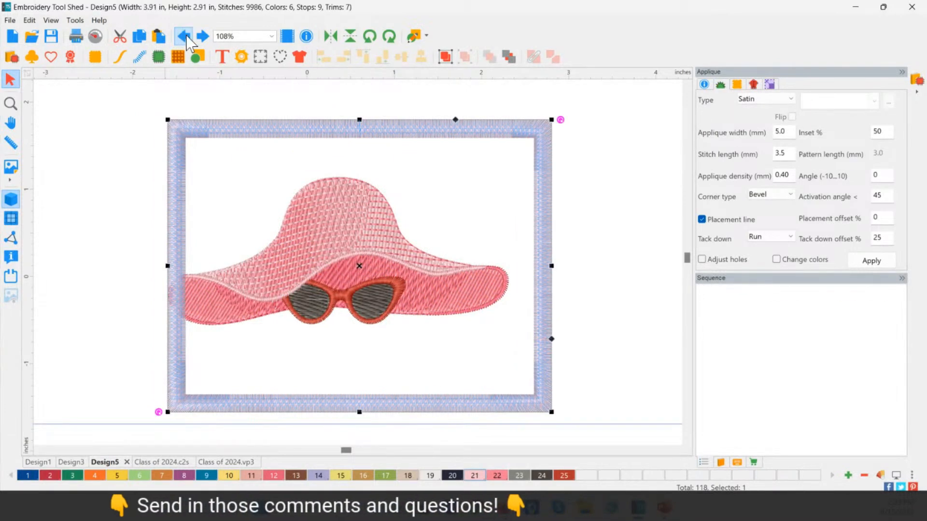
left_click(185, 36)
left_click(185, 37)
left_click(186, 37)
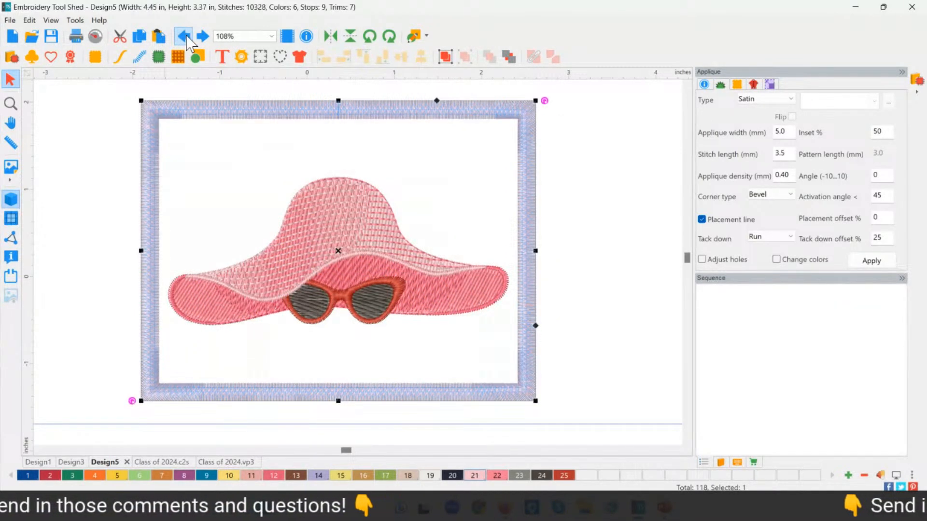
left_click(185, 36)
left_click(186, 37)
left_click(186, 37)
left_click(185, 37)
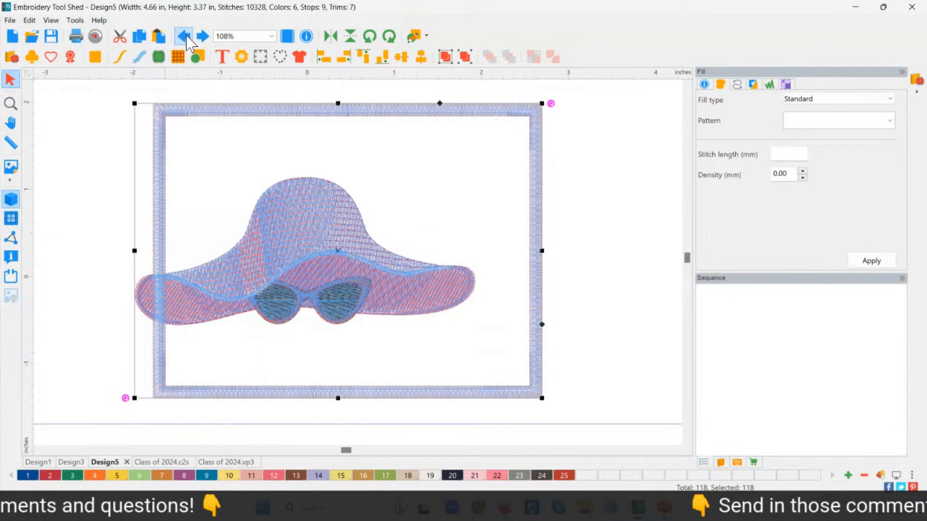
left_click(185, 37)
left_click(185, 37)
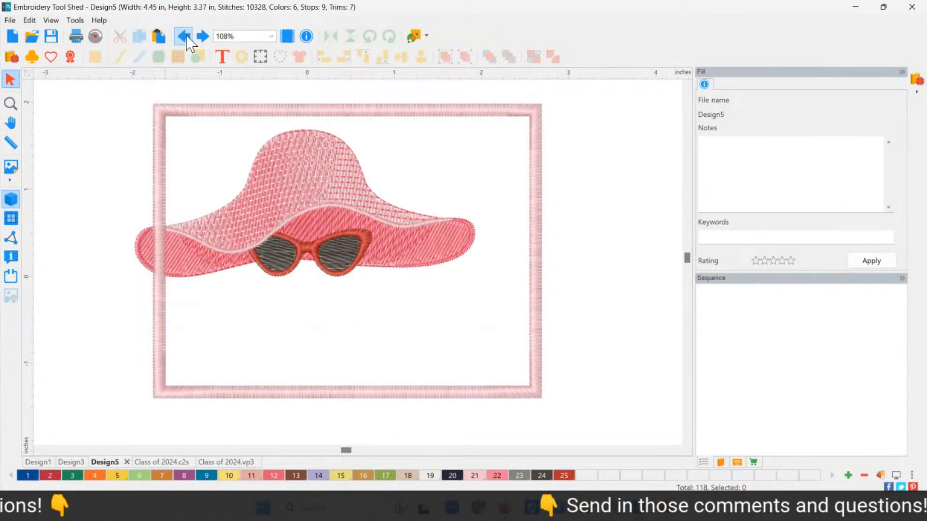
left_click(186, 37)
left_click(186, 36)
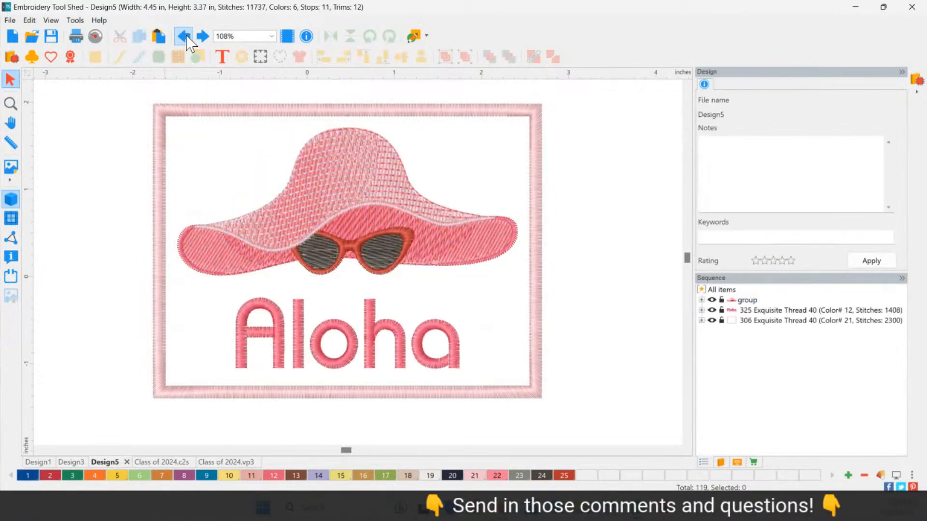
Apply the PAM Precut Patch style to the rectangular applique frame
left_click(281, 113)
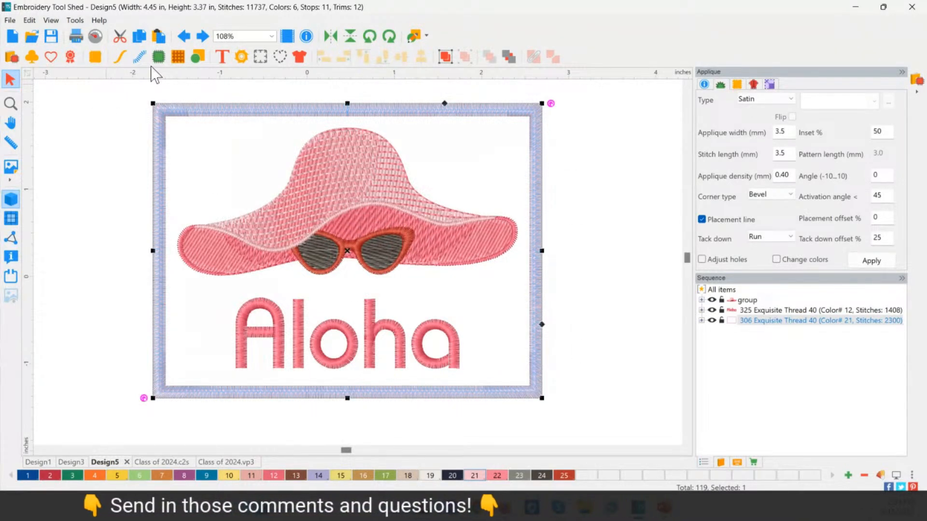
left_click(301, 57)
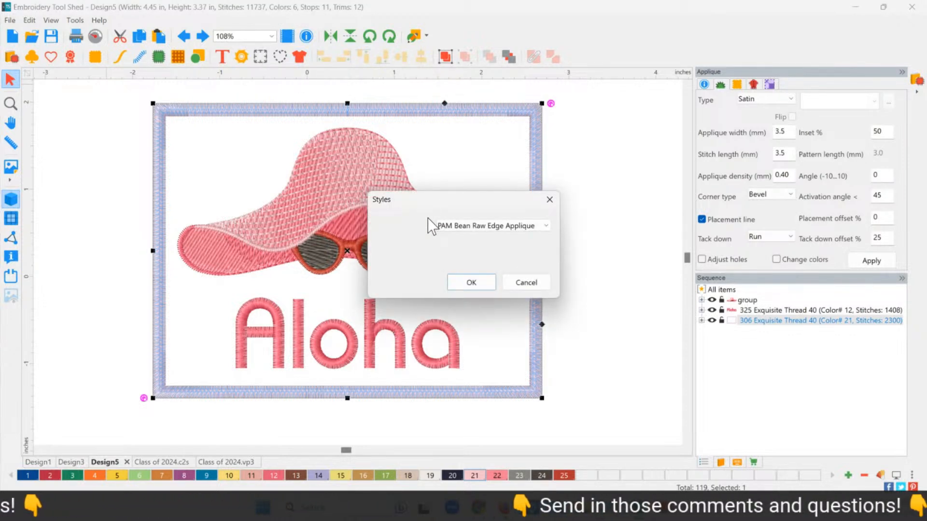
left_click(528, 229)
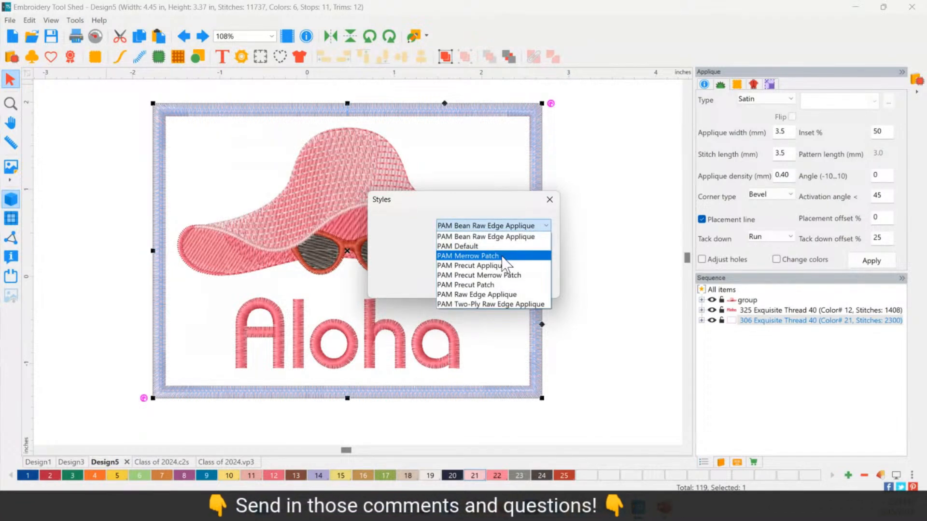
left_click(482, 284)
left_click(471, 283)
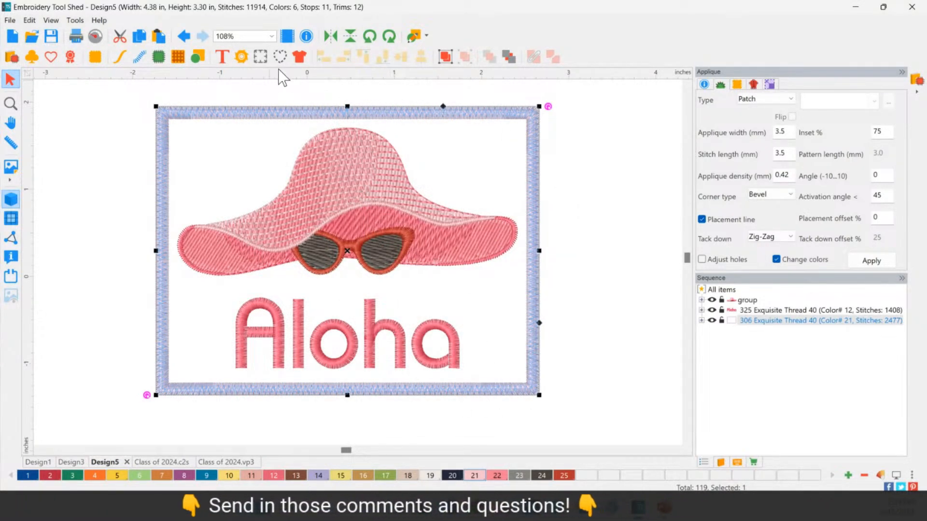
Undo the patch style applied to the rectangular frame
left_click(296, 119)
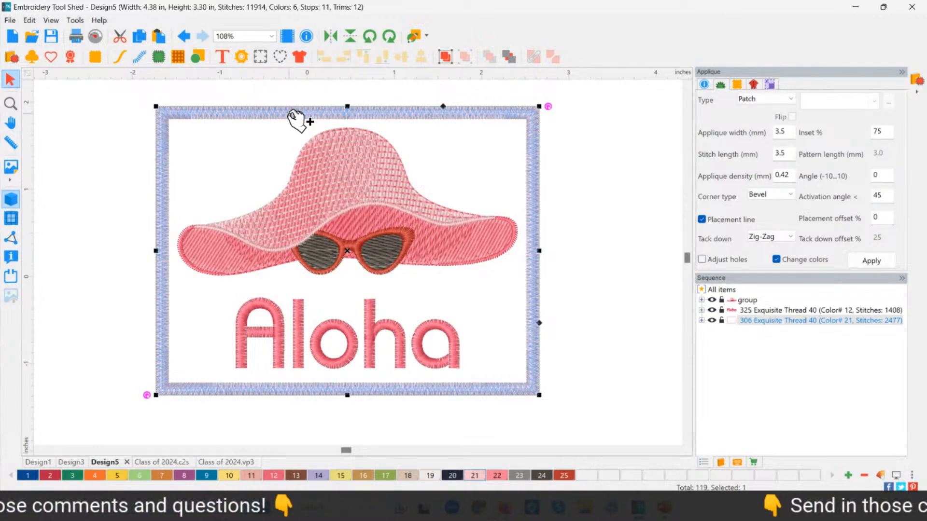
key("ctrl+z")
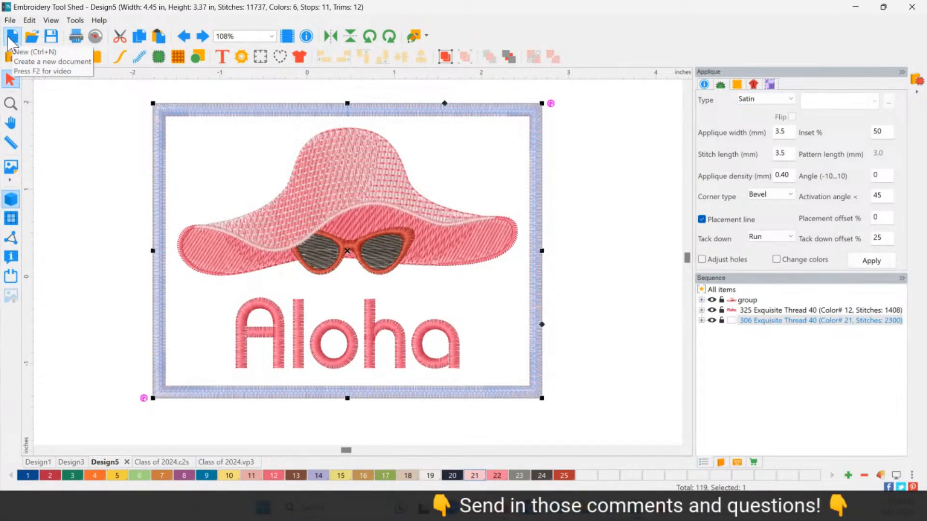
key("alt")
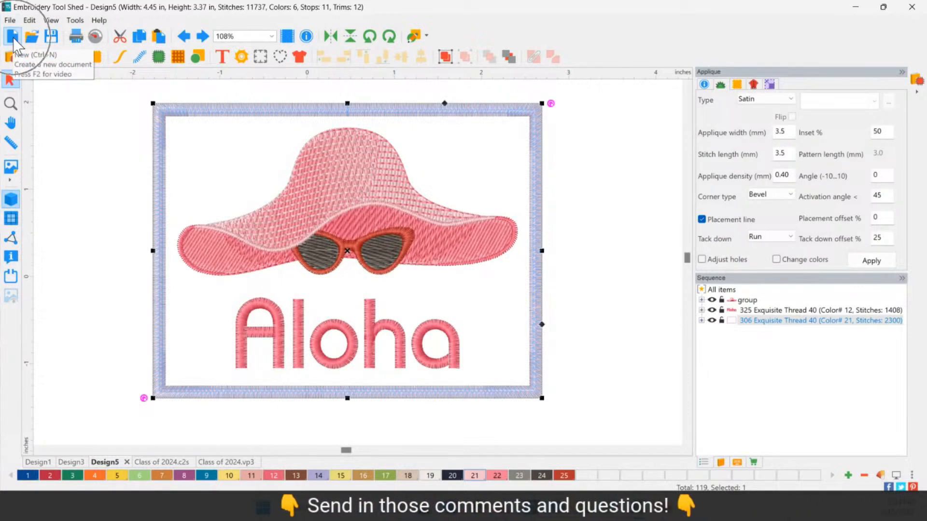
Create a new blank design and bring up the dialog for opening an existing design
left_click(13, 37)
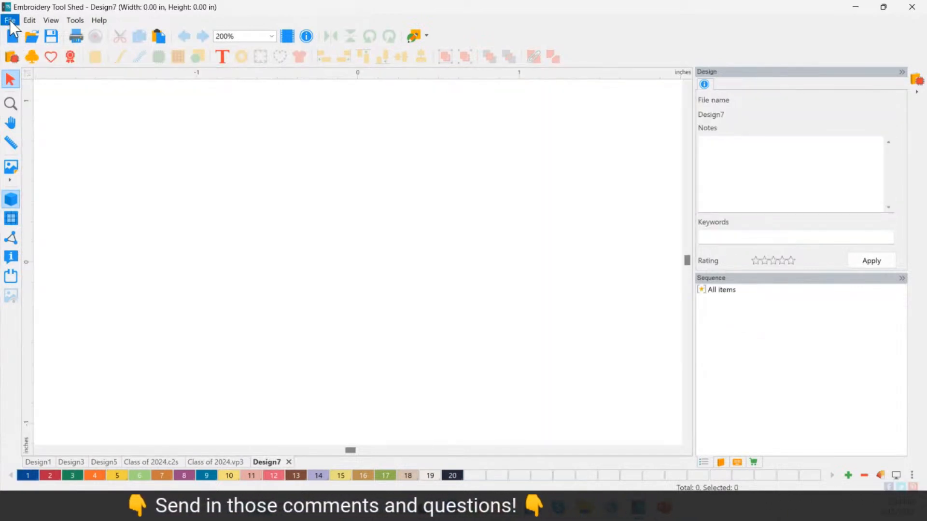
left_click(10, 21)
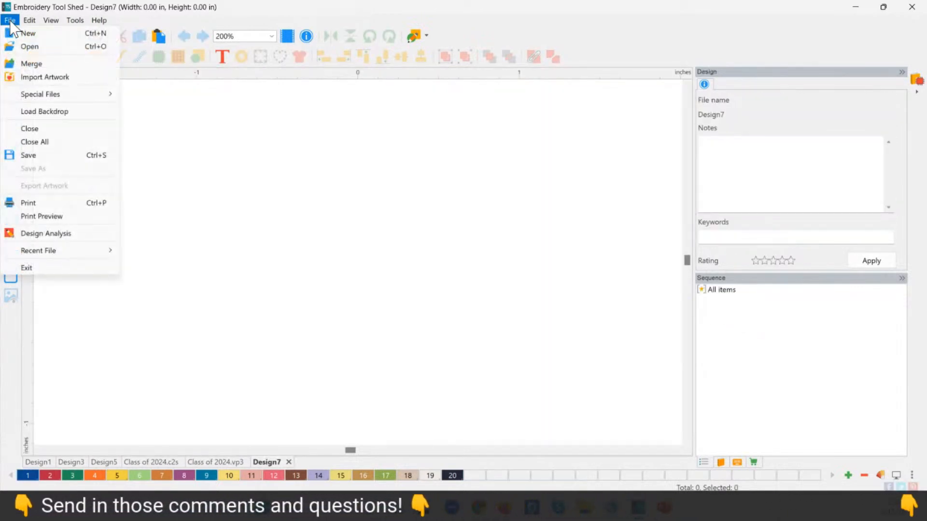
left_click(29, 48)
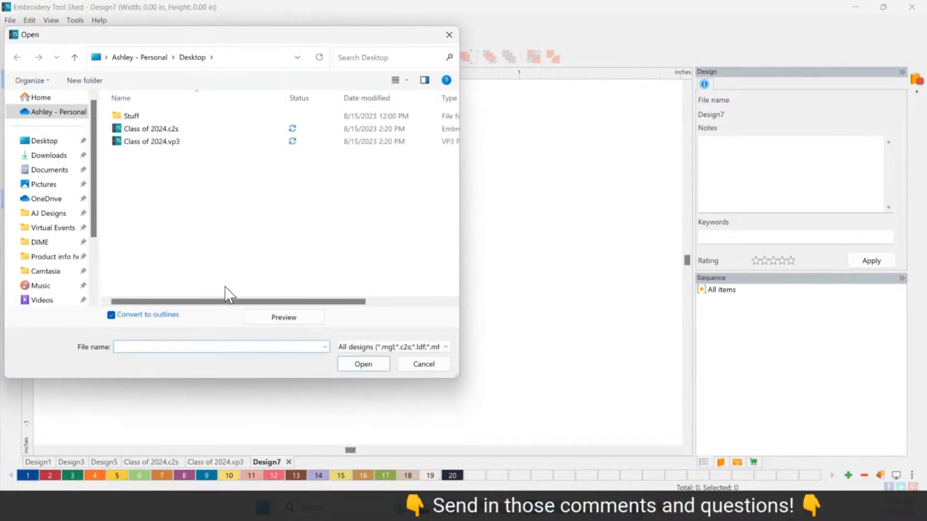
Open Flip Flops_6x6.pes from the Flip Flops folder under AJ Designs > On The House > 2023
left_click(54, 213)
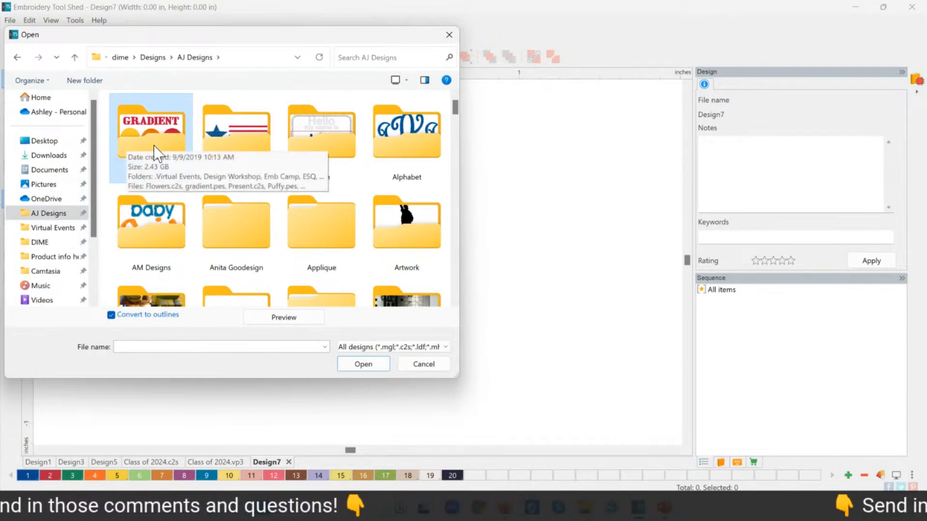
scroll(154, 145, "down", 10)
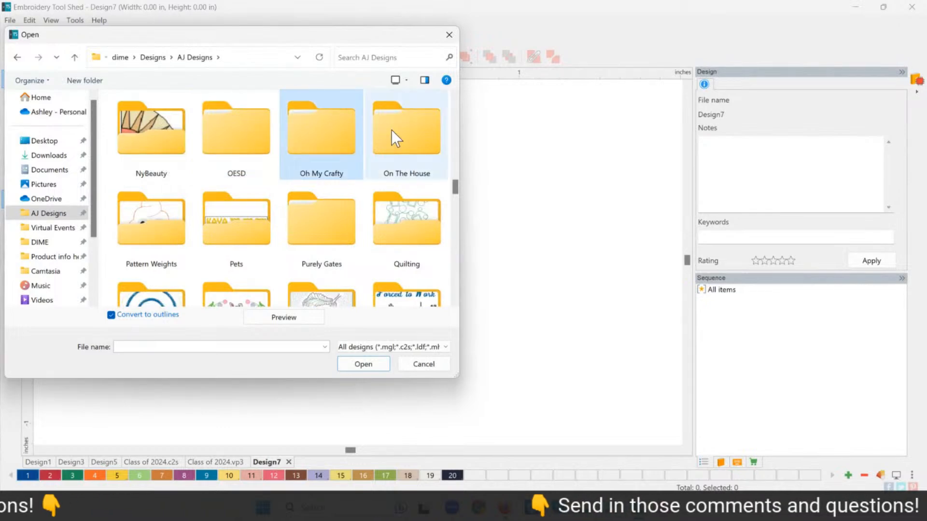
double_click(377, 164)
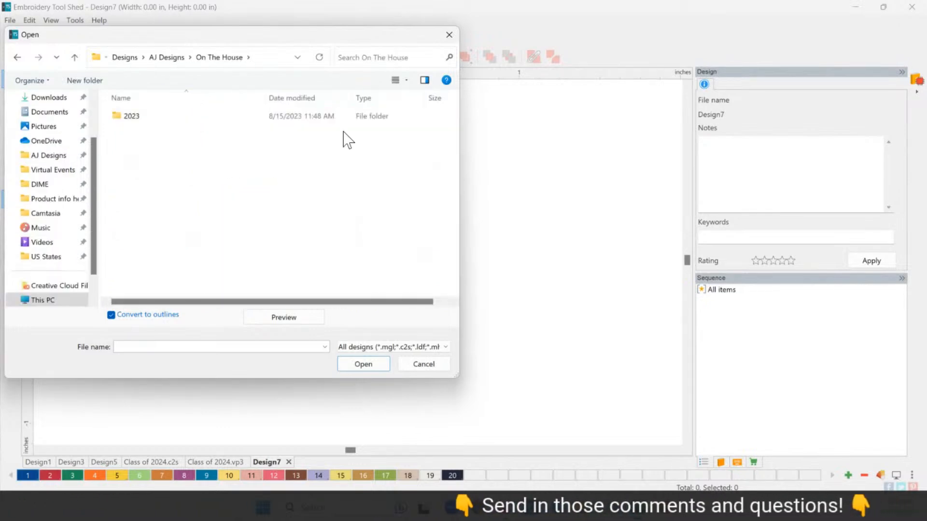
double_click(118, 118)
double_click(140, 117)
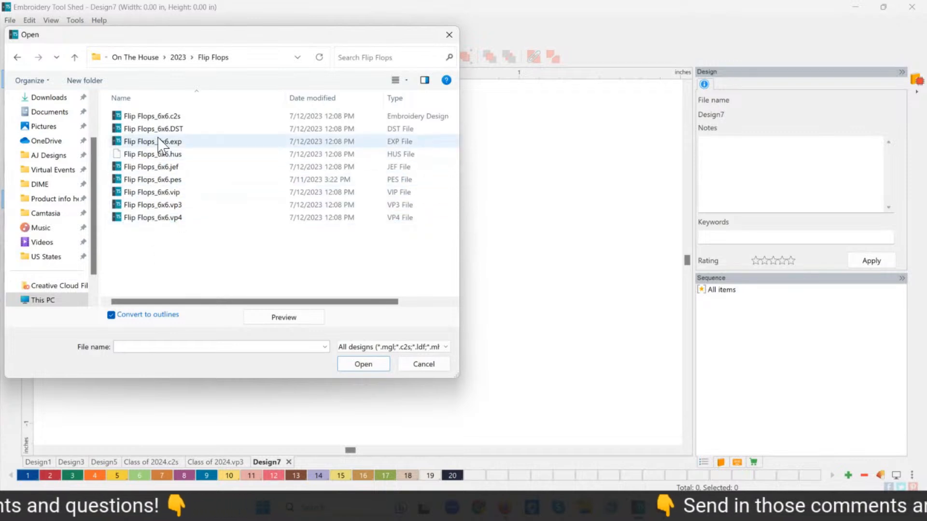
left_click(175, 180)
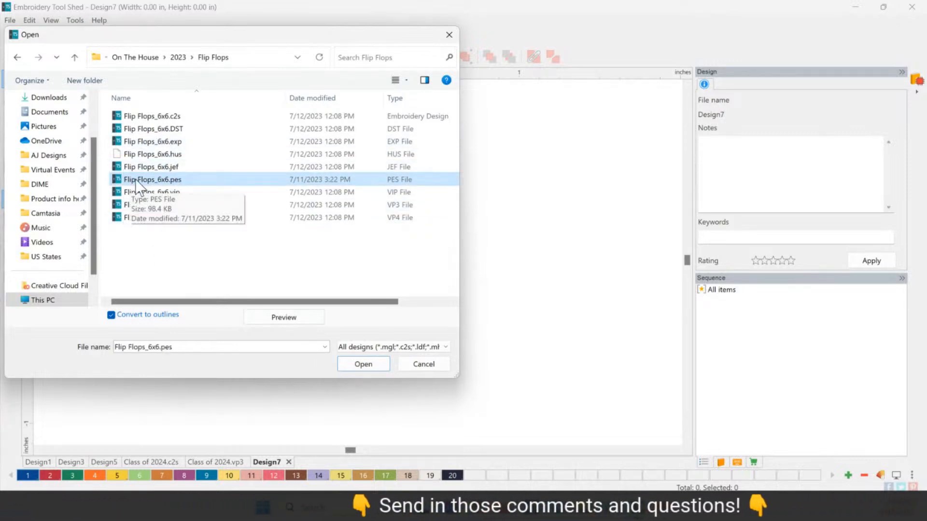
left_click(358, 366)
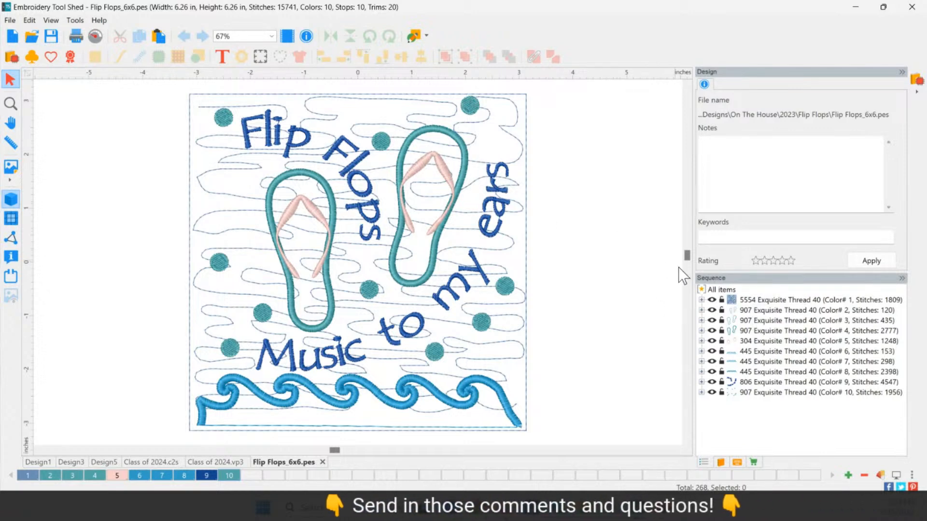
Delete the Color 1 background stitching from the design and check which parts Colors 2, 3, 4 and 5 contain
left_click(768, 301)
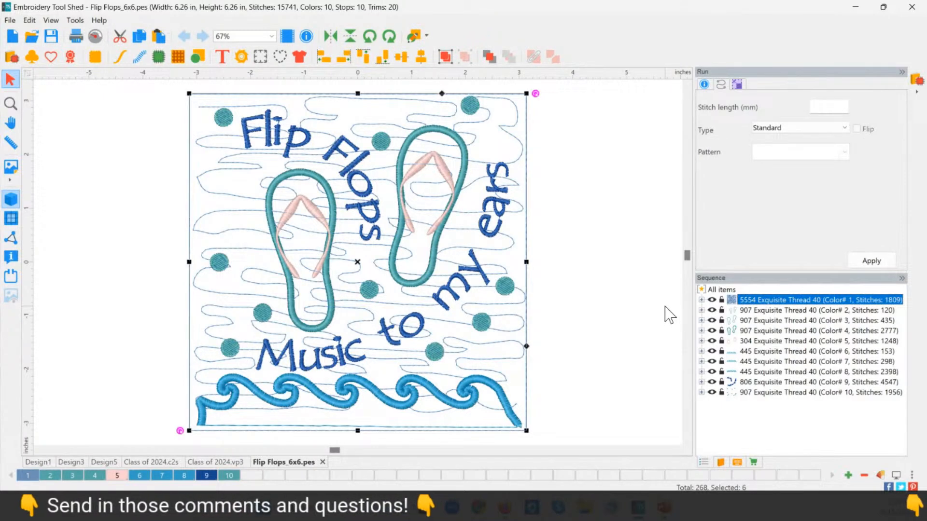
key("Delete")
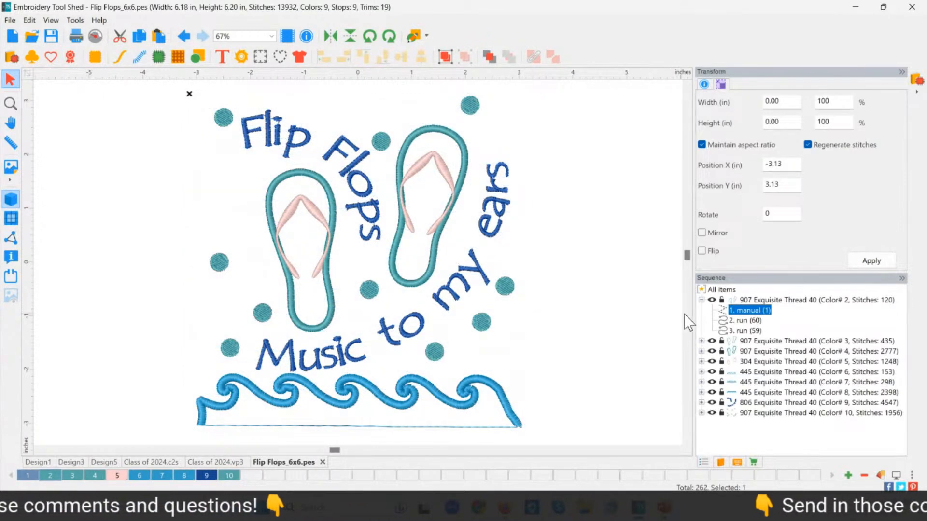
left_click(744, 300)
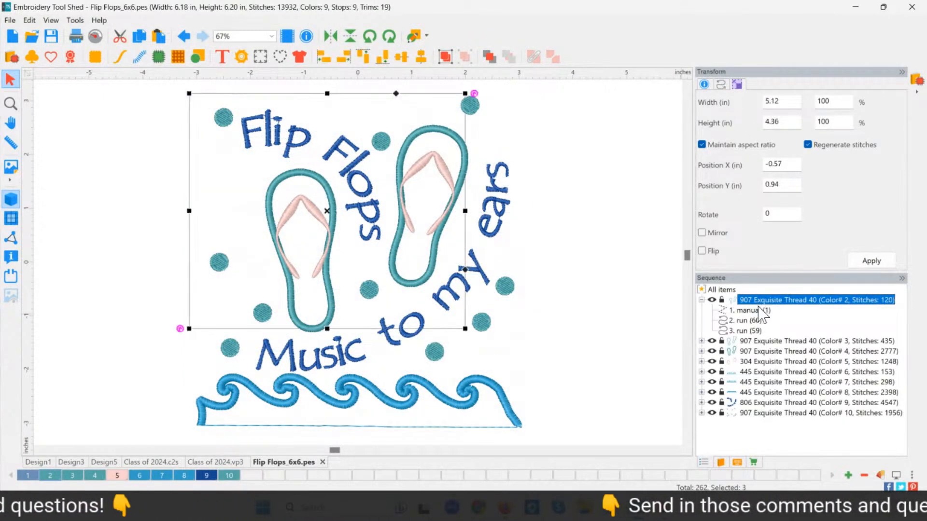
left_click(751, 341)
left_click(749, 351)
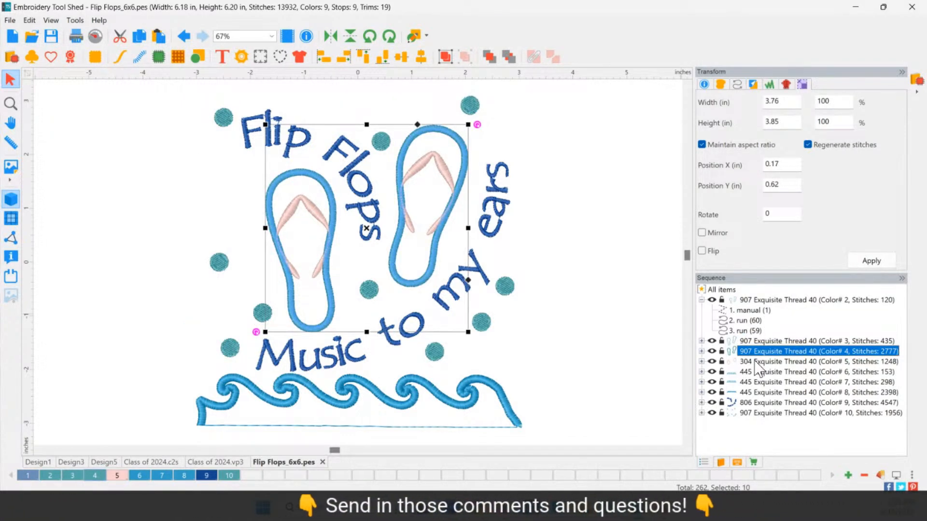
left_click(756, 362)
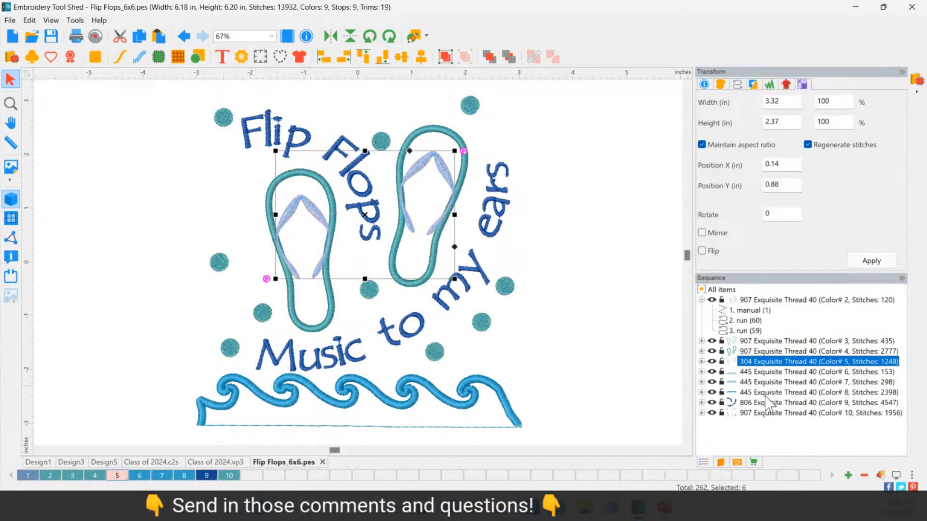
Delete the wave, lettering and dot blocks, Colors 6 through 10, from the design
left_click(763, 372)
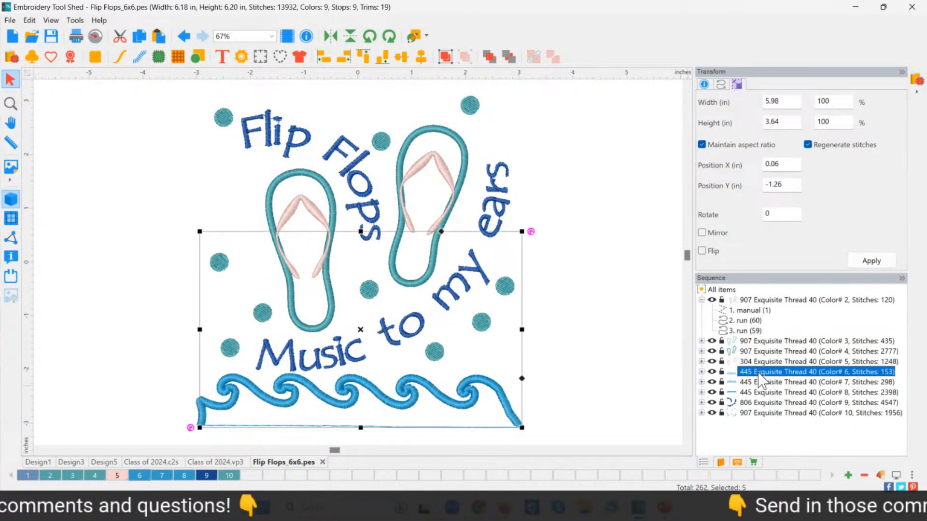
left_click(763, 414, "shift")
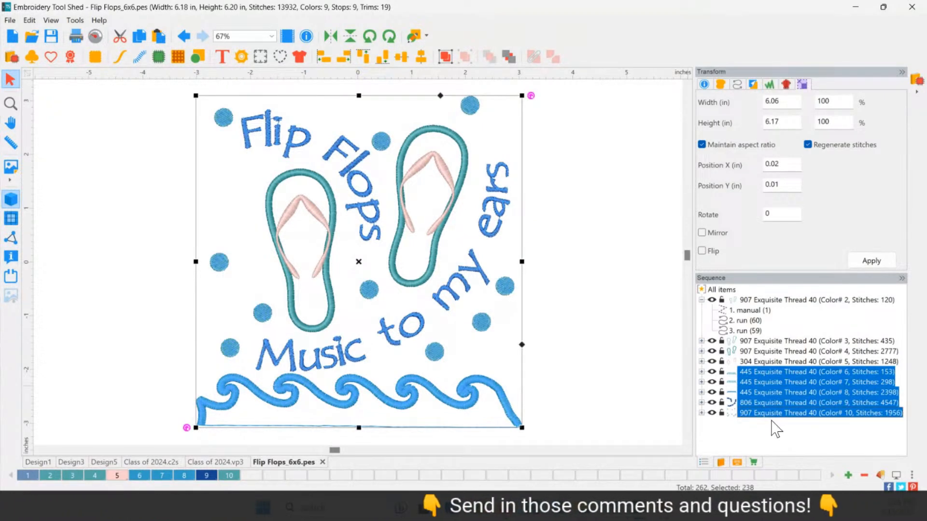
key("Delete")
left_click(572, 335)
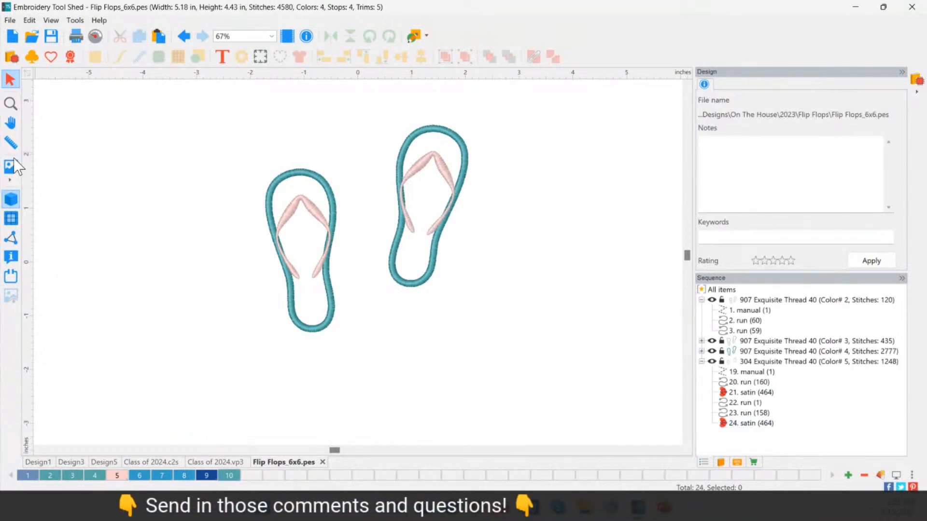
Run the stitch simulator on the flip-flop design to examine its sewing order, and return to selection mode
left_click(95, 37)
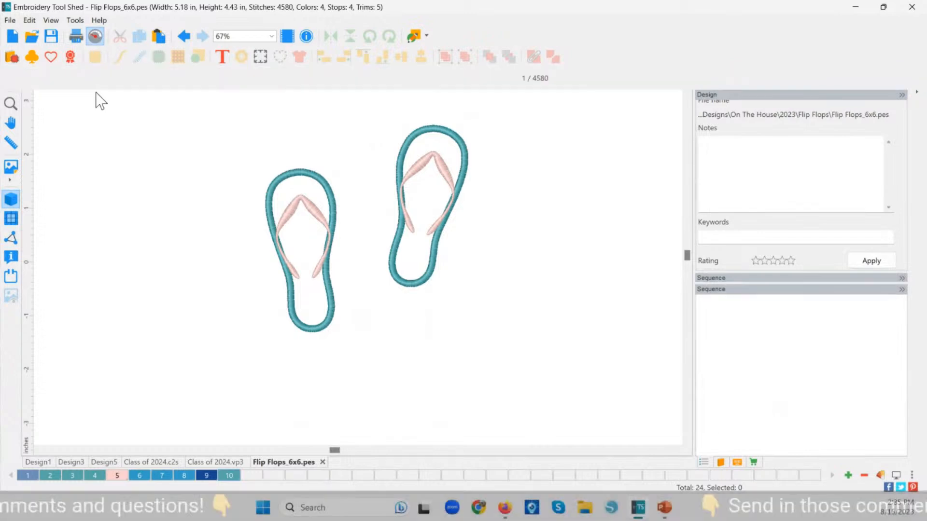
left_click_drag(25, 78, 491, 117)
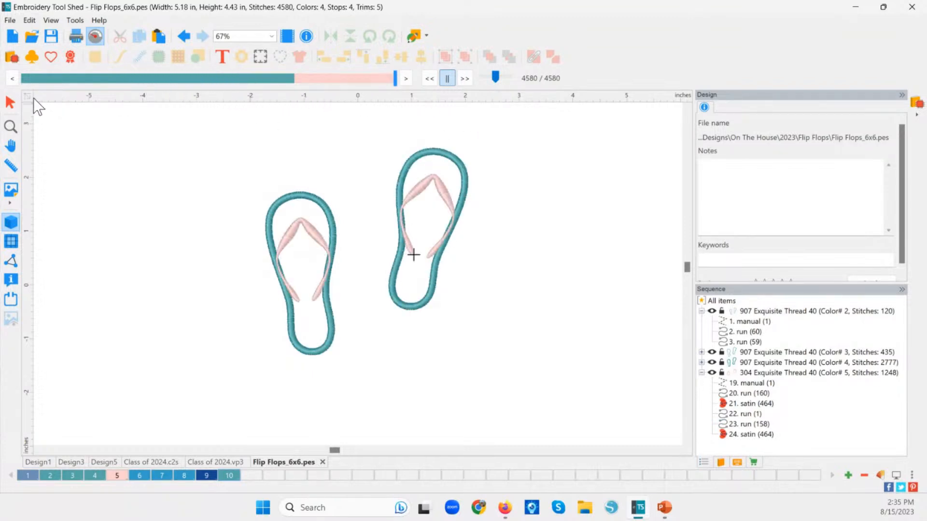
left_click(12, 101)
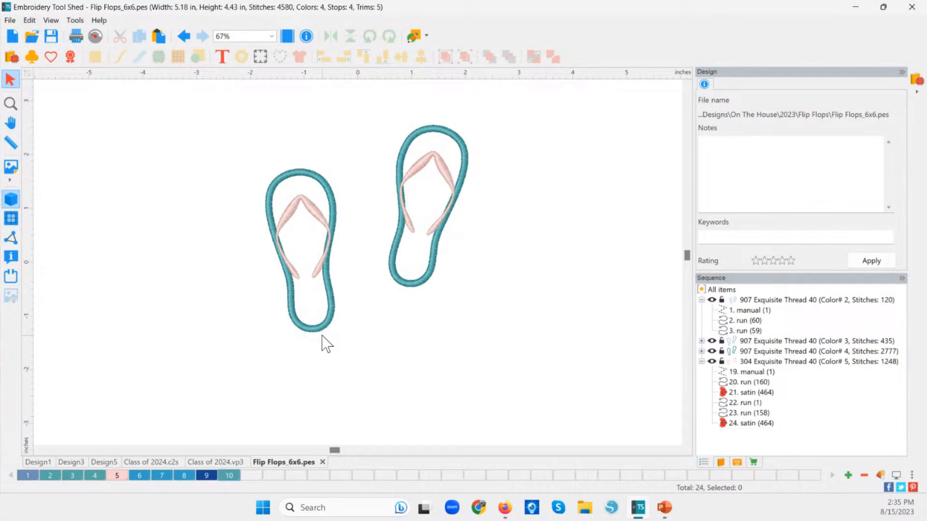
Create a new blank design and open Flip Flops_6x6.c2s from the Flip Flops folder
left_click(12, 37)
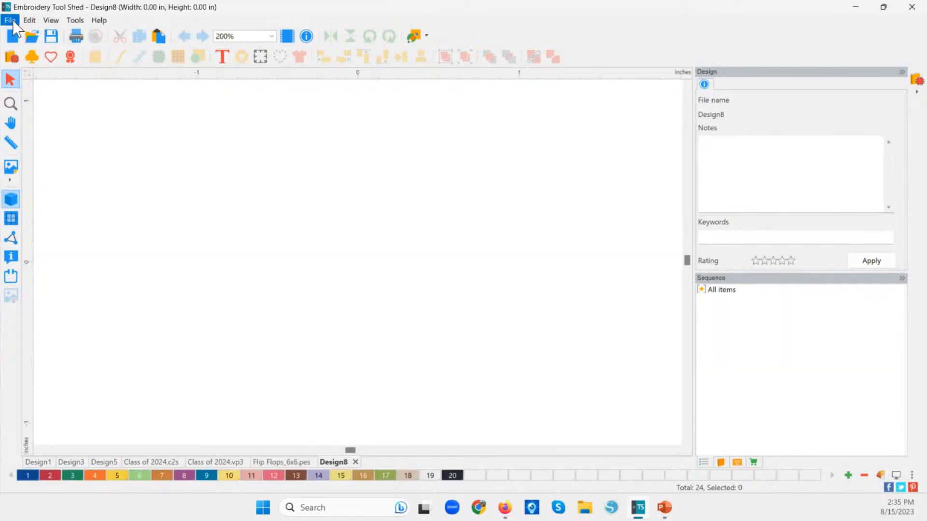
left_click(11, 21)
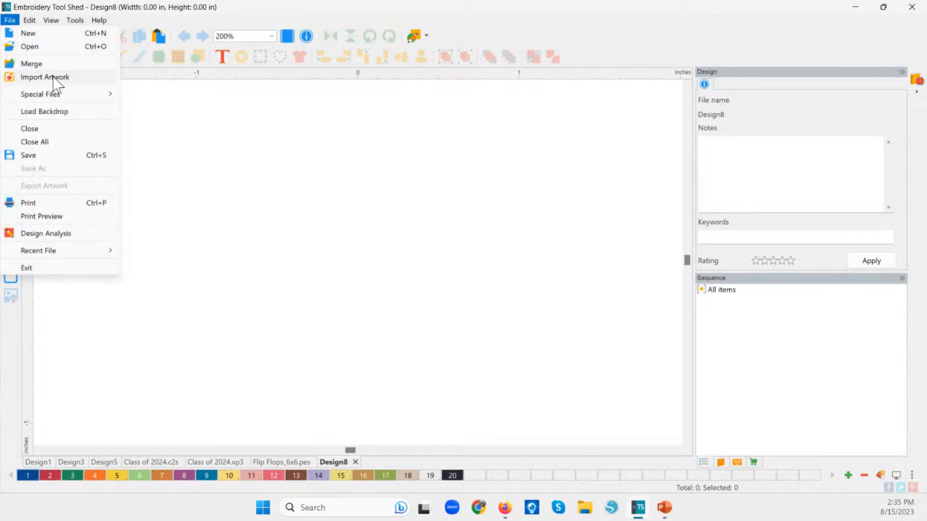
left_click(48, 47)
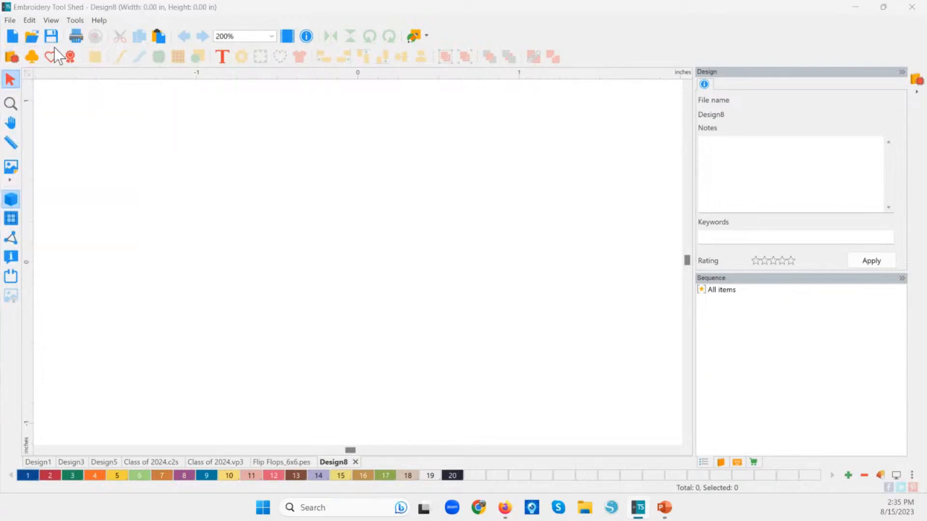
left_click(174, 117)
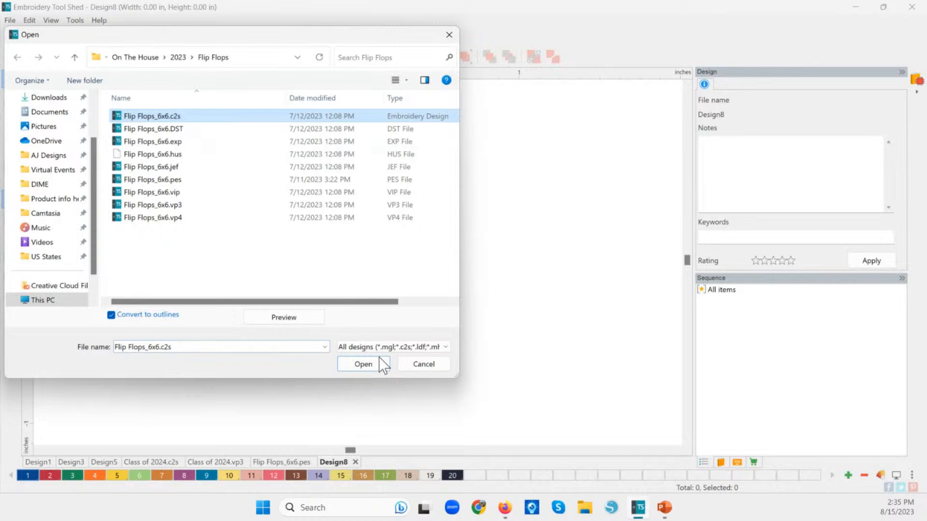
left_click(367, 368)
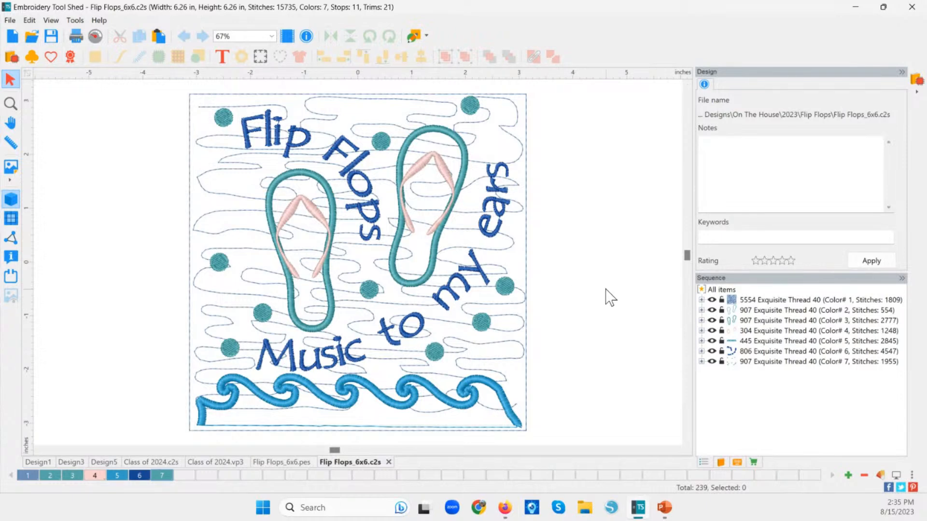
Examine the run and satin objects inside Colors 2, 3, 4 and 5 of the c2s design's sequence
left_click(748, 300)
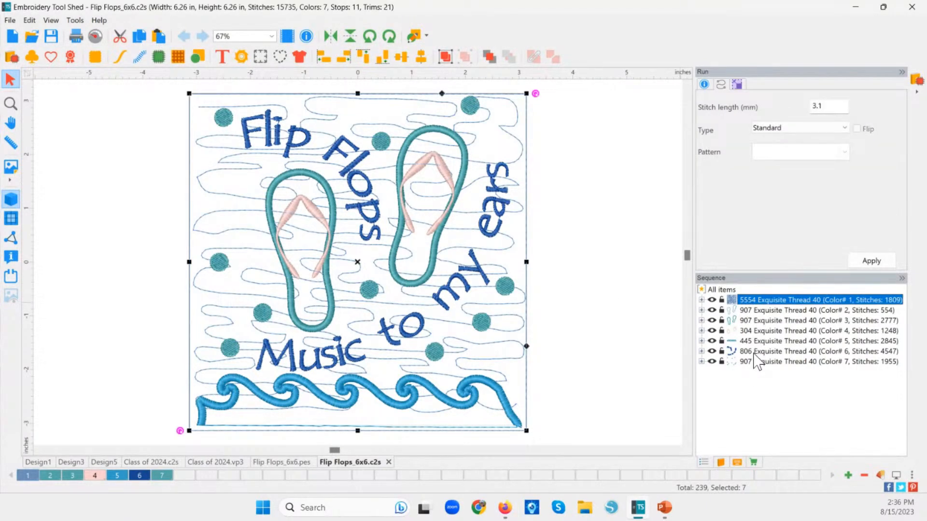
left_click(702, 321)
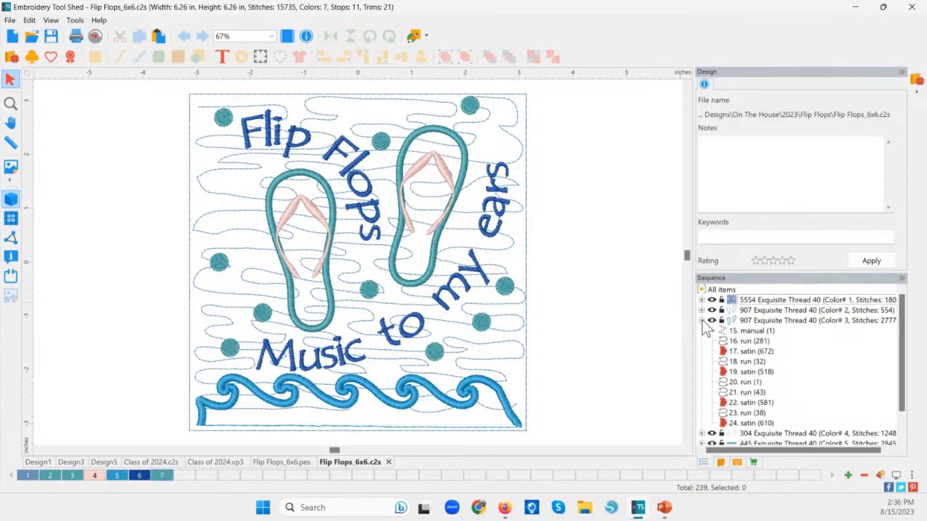
left_click(701, 309)
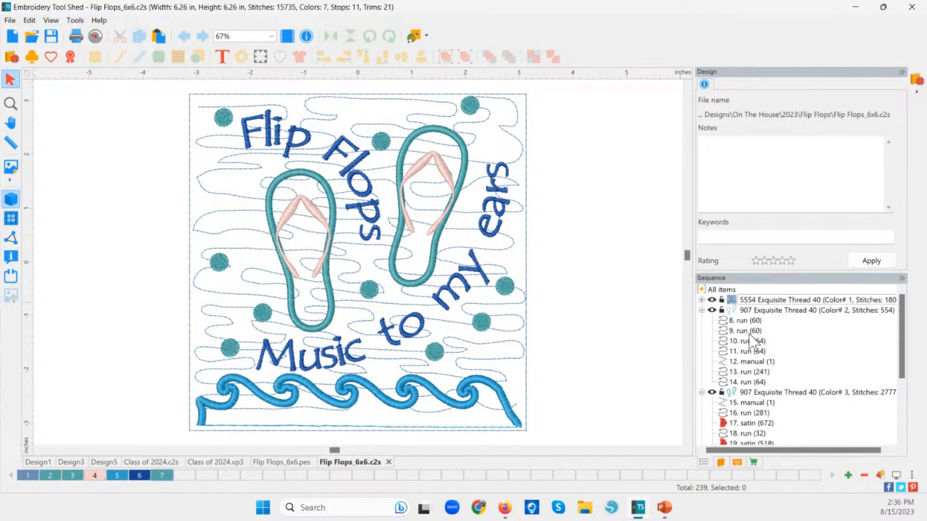
scroll(749, 389, "down", 4)
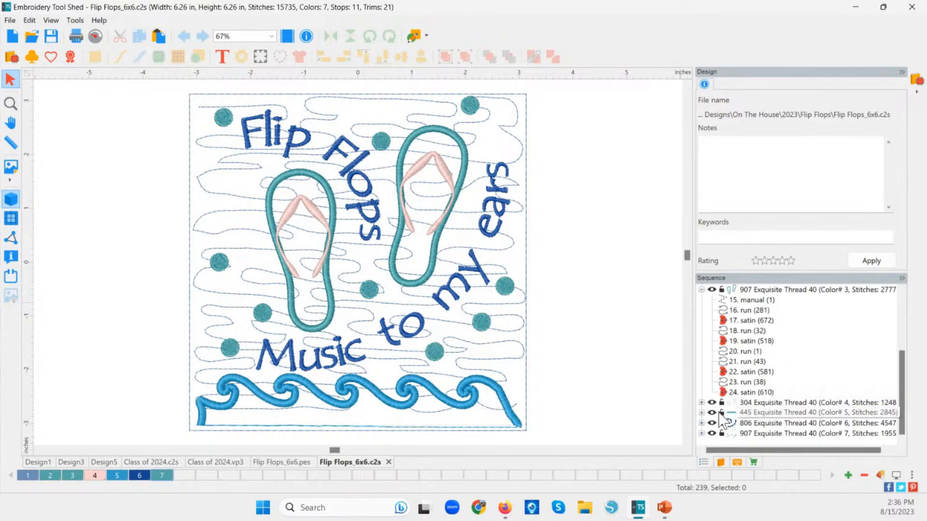
left_click(701, 402)
scroll(774, 401, "down", 1)
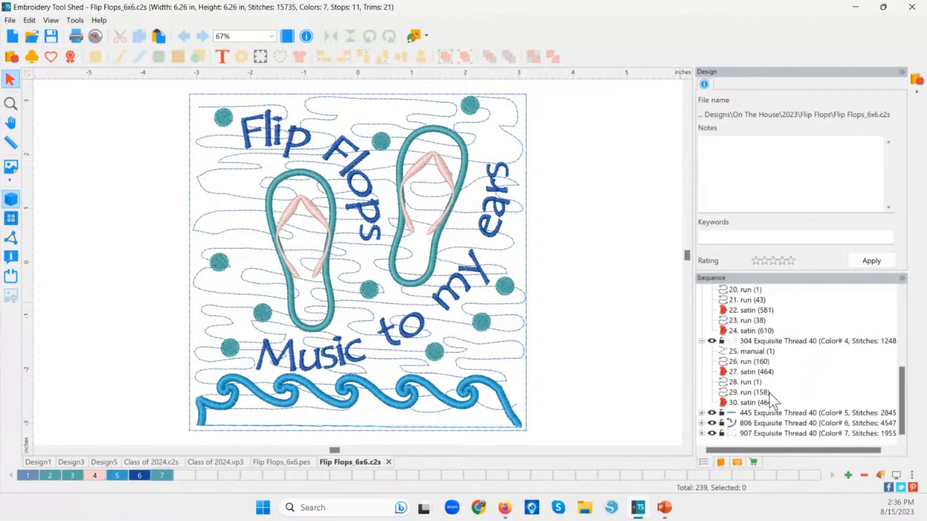
left_click(701, 413)
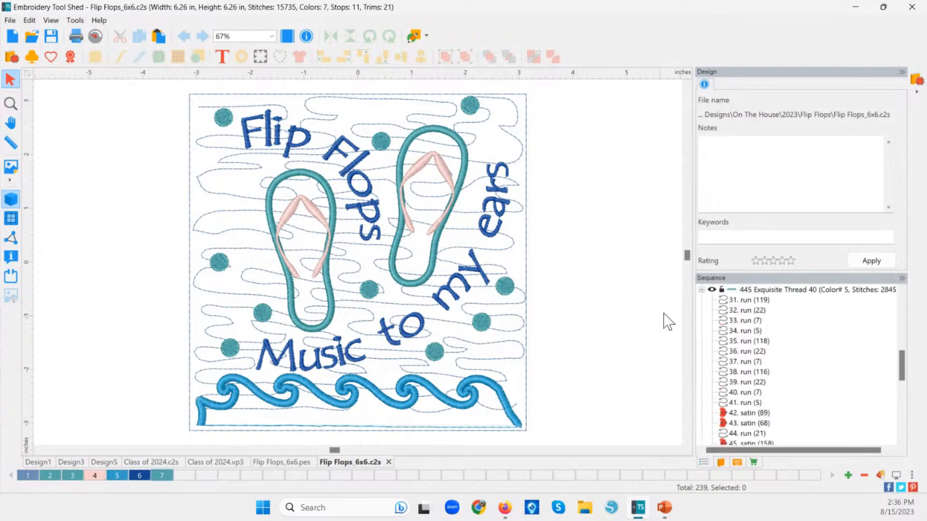
left_click(701, 290)
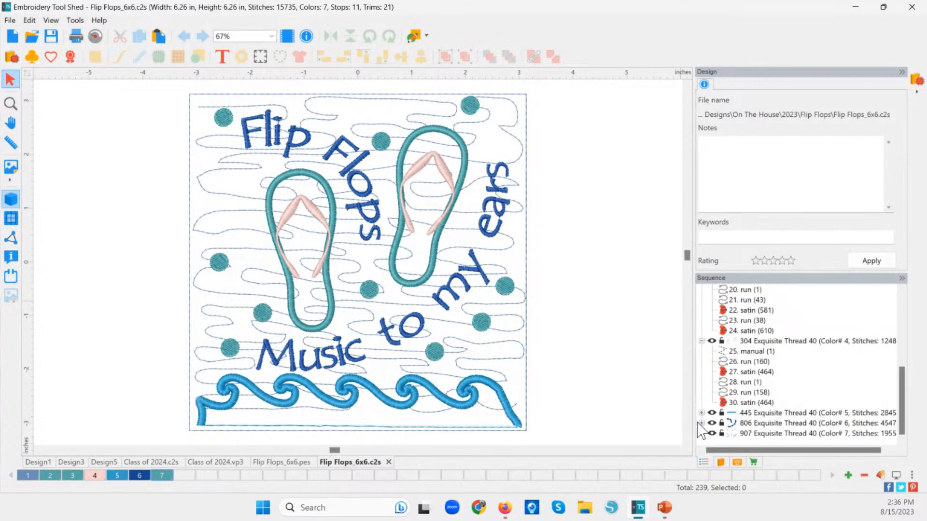
left_click(702, 413)
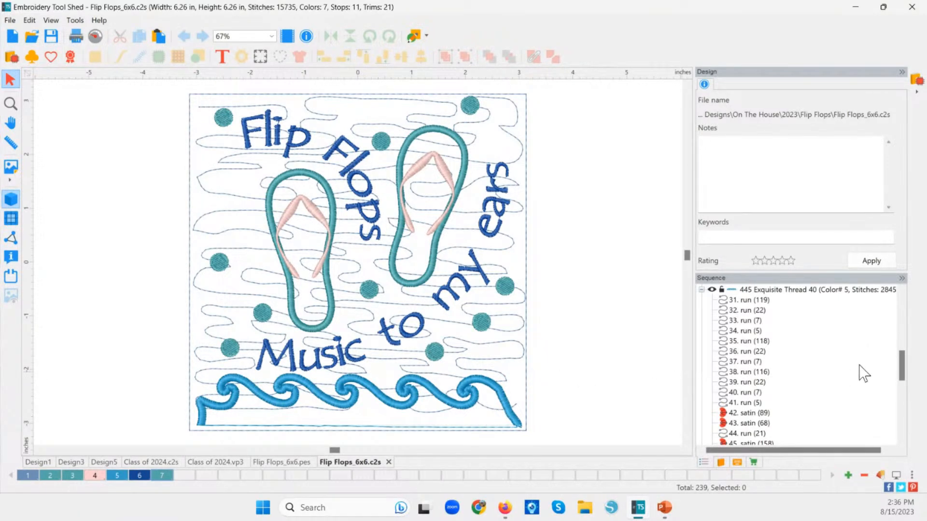
Delete the Color 1 background stitching from the c2s design and collapse the Color 3 and Color 4 groups in the sequence
left_click_drag(903, 360, 903, 302)
left_click(789, 300)
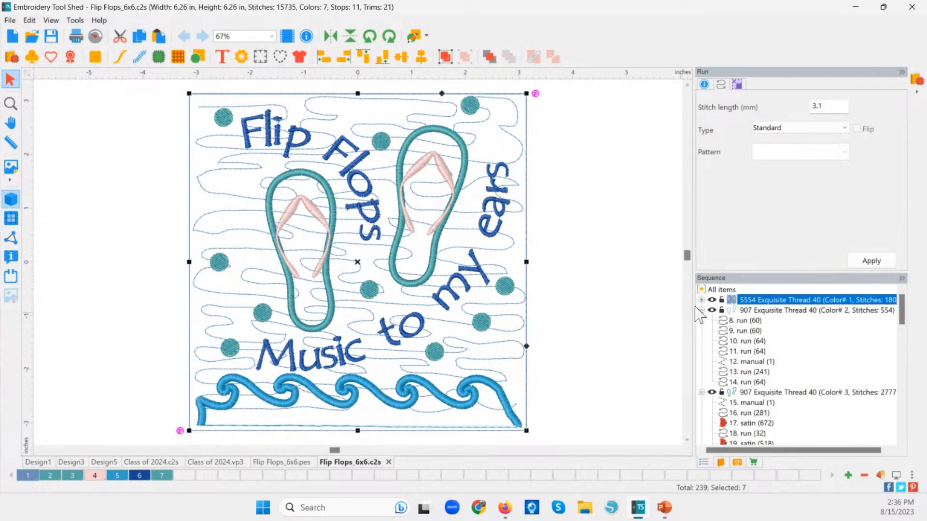
key("Delete")
left_click(734, 311)
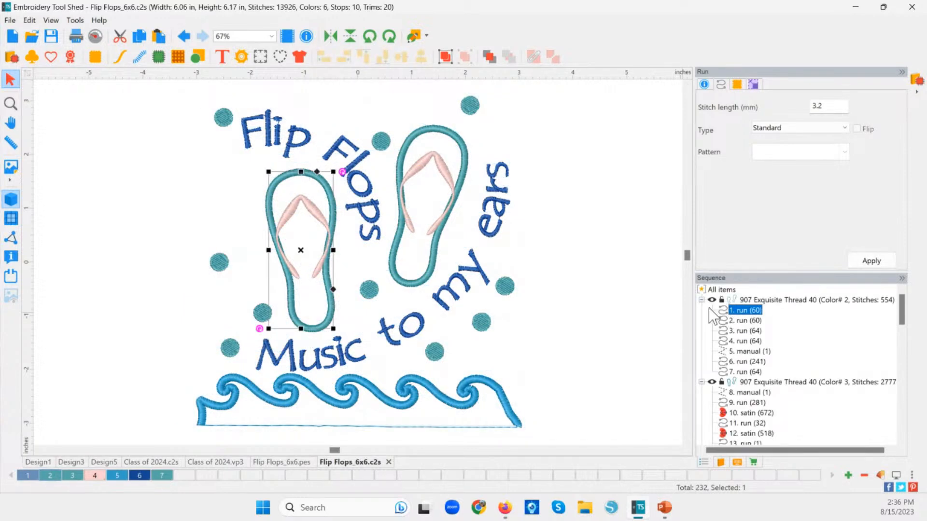
left_click(702, 382)
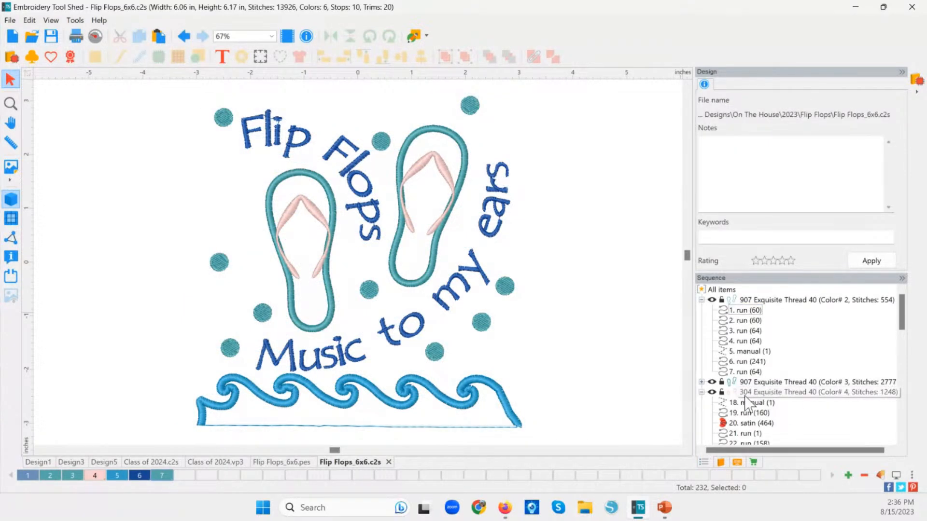
left_click(702, 393)
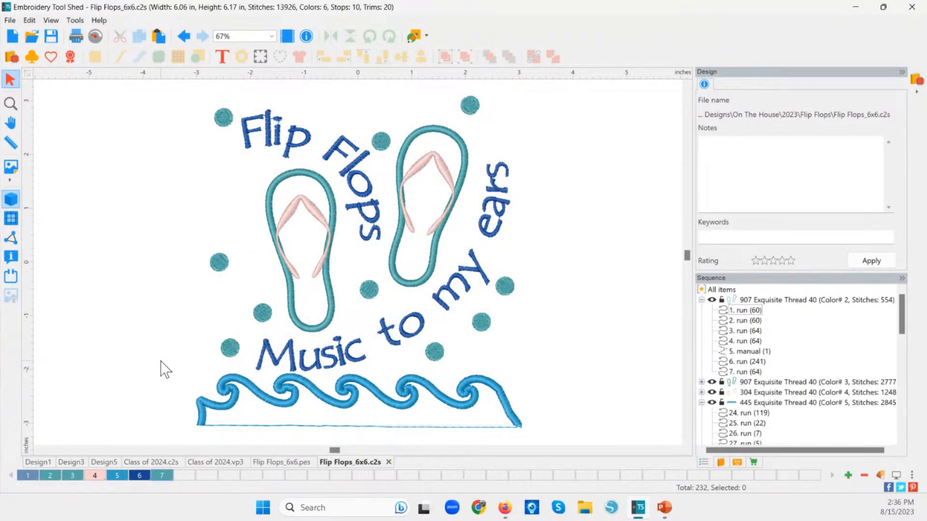
Select the blue wave border along the design's lower edge and delete all of its pieces
left_click_drag(162, 363, 554, 445)
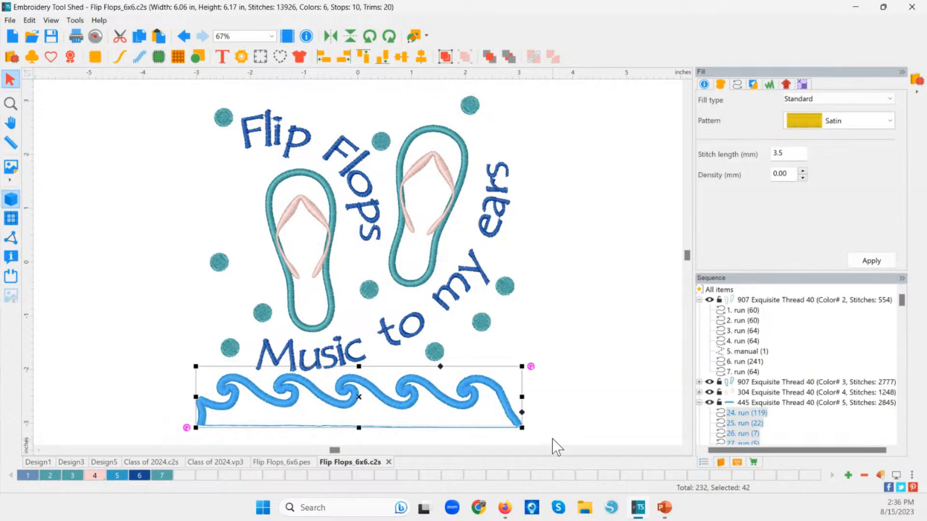
left_click(563, 401)
left_click_drag(153, 383, 582, 441)
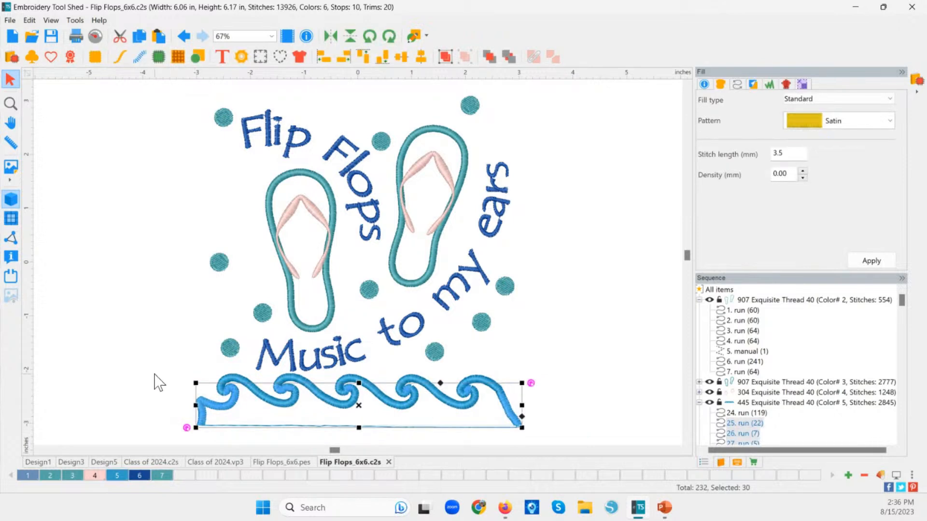
left_click_drag(159, 383, 581, 451)
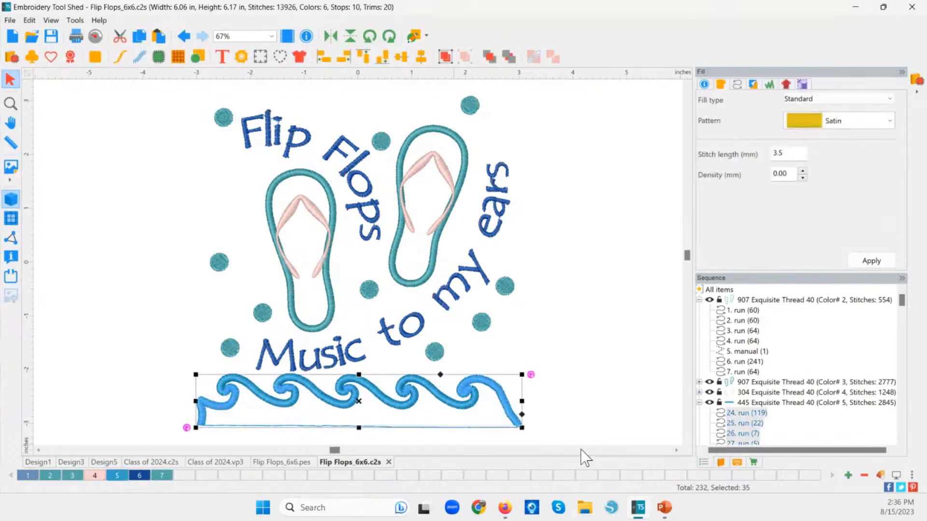
key("Delete")
key("Delete")
key("Delete")
key("Delete")
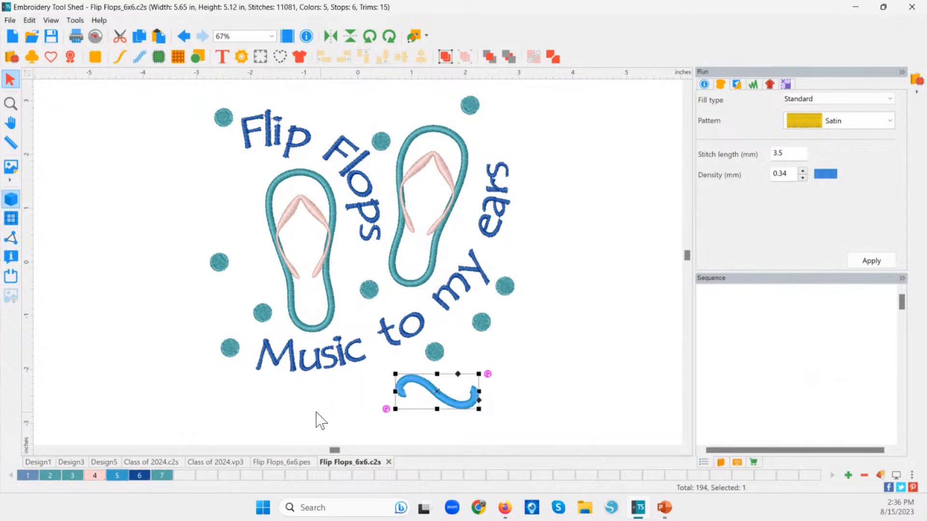
key("Delete")
left_click(377, 396)
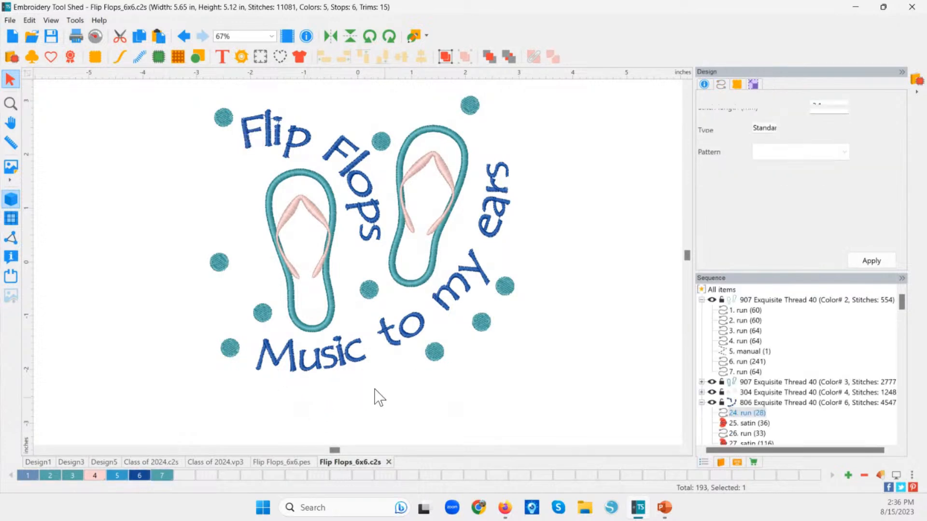
Delete the "Flip Flops" and "Music to my ears" lettering, including the whole Color 6 block
left_click(245, 132)
left_click(155, 141)
left_click_drag(206, 103, 337, 172)
key("Delete")
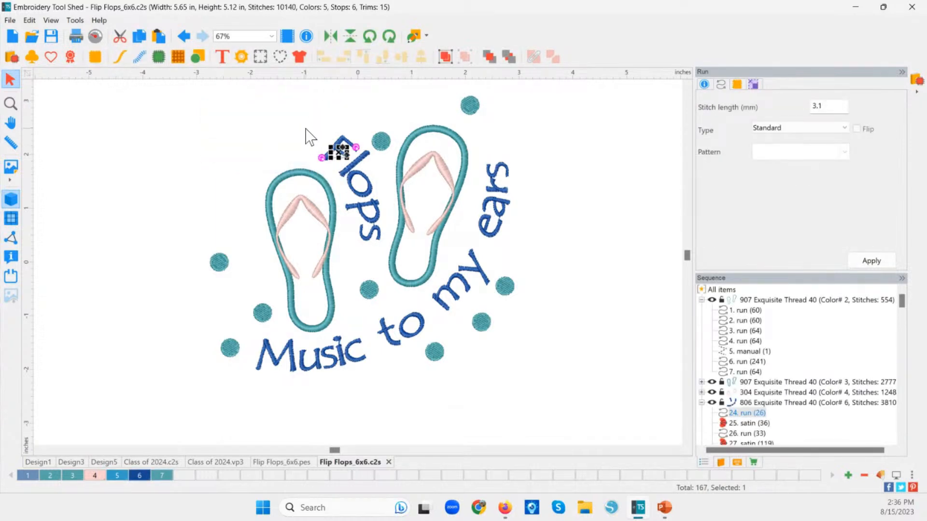
left_click(759, 403)
key("Delete")
left_click(527, 373)
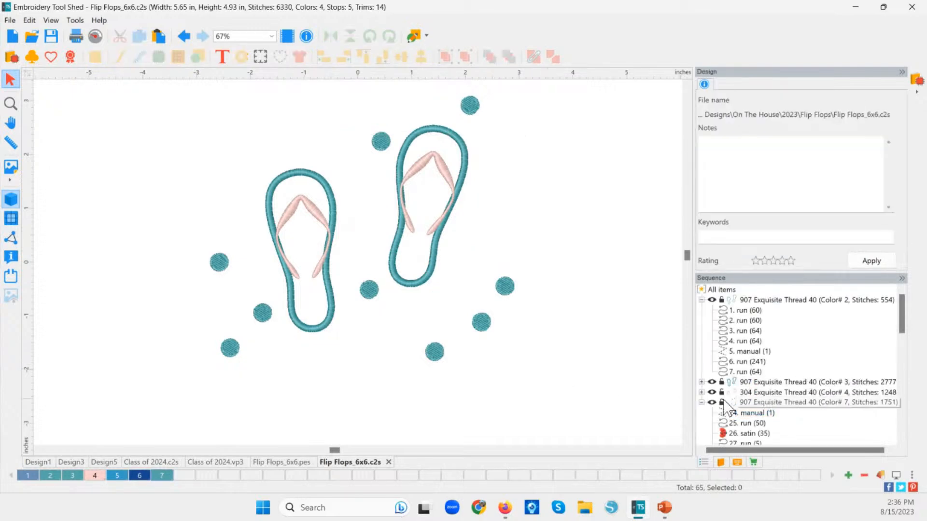
Delete the Color 7 block of round dots scattered around the flip-flops in the c2s design
left_click(701, 403)
left_click(760, 403)
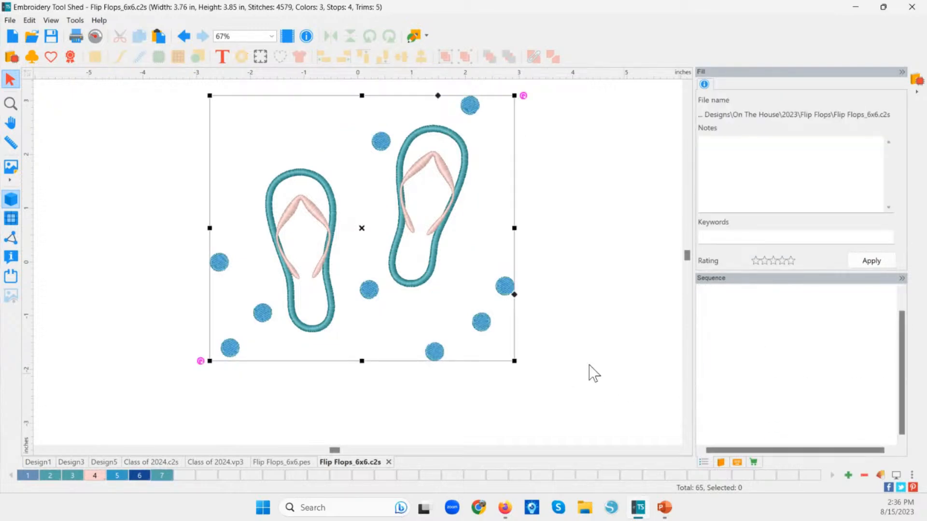
key("Delete")
left_click(368, 362)
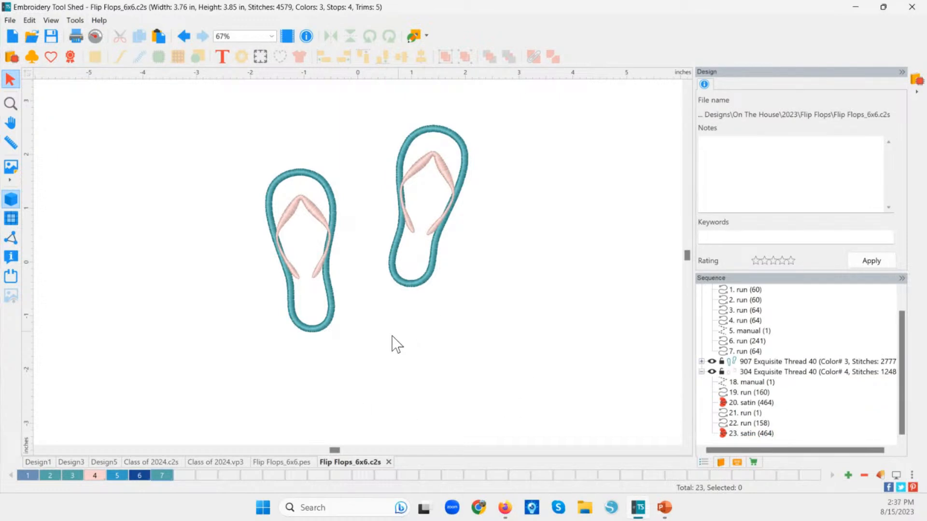
scroll(271, 367, "down", 1)
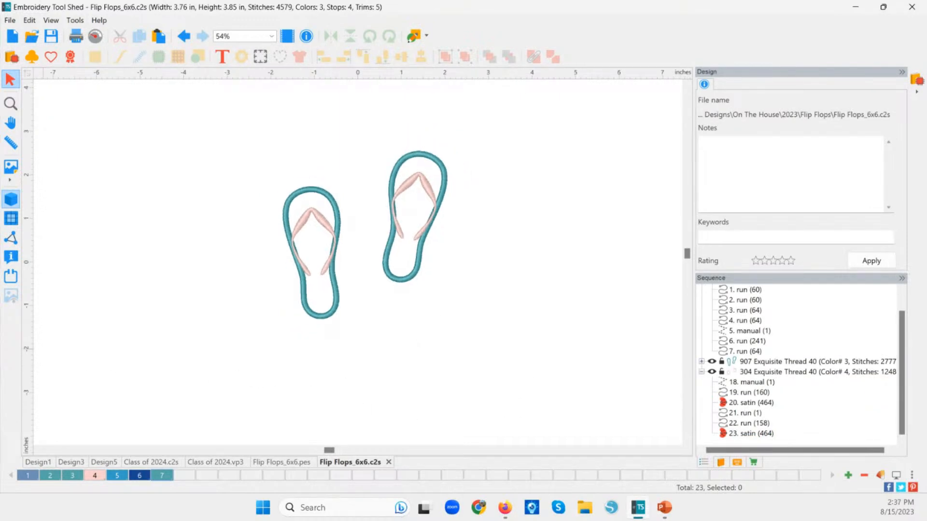
key("alt+Tab")
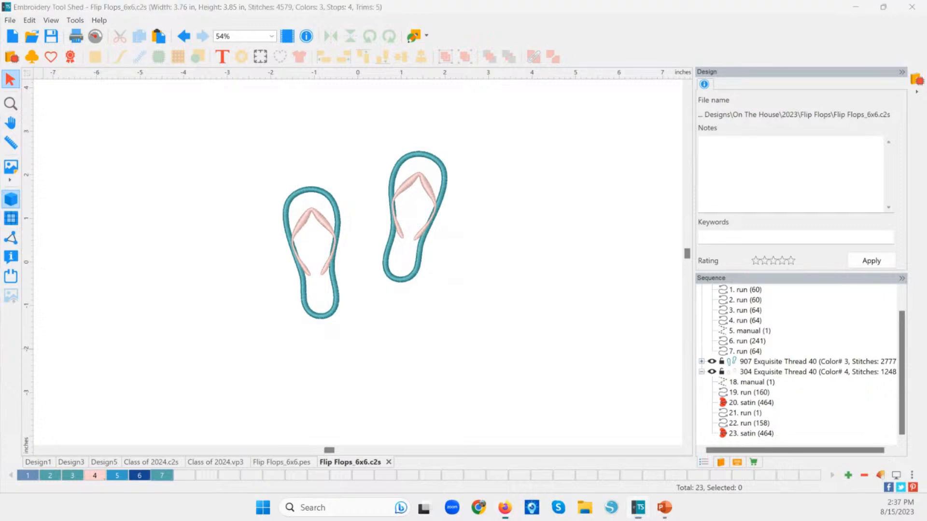
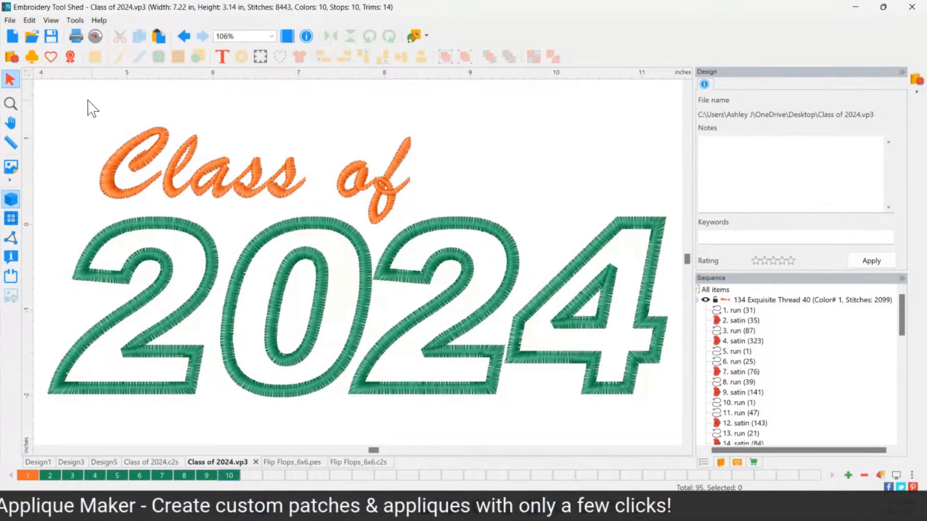
Select the whole "Class of 2024" design in the vp3 file, center the ruler origin on it and undo once
left_click_drag(48, 97, 678, 441)
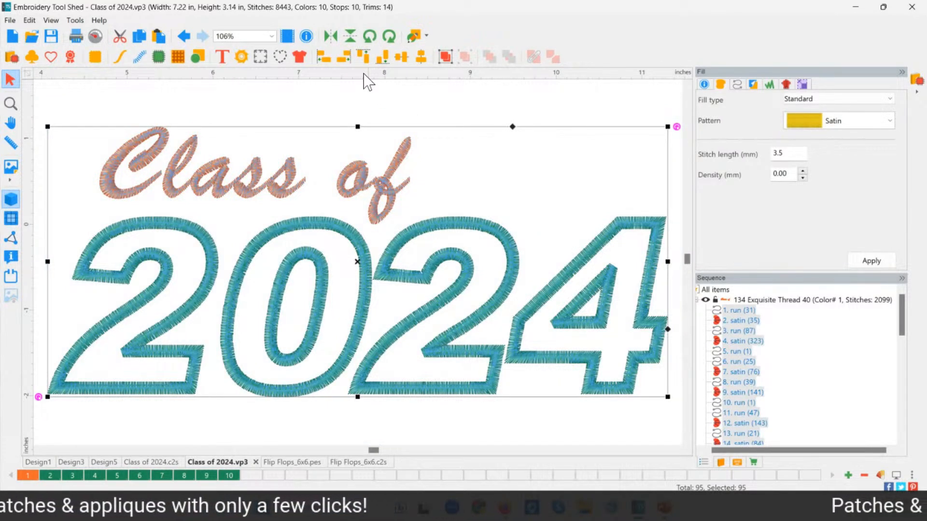
right_click(368, 82)
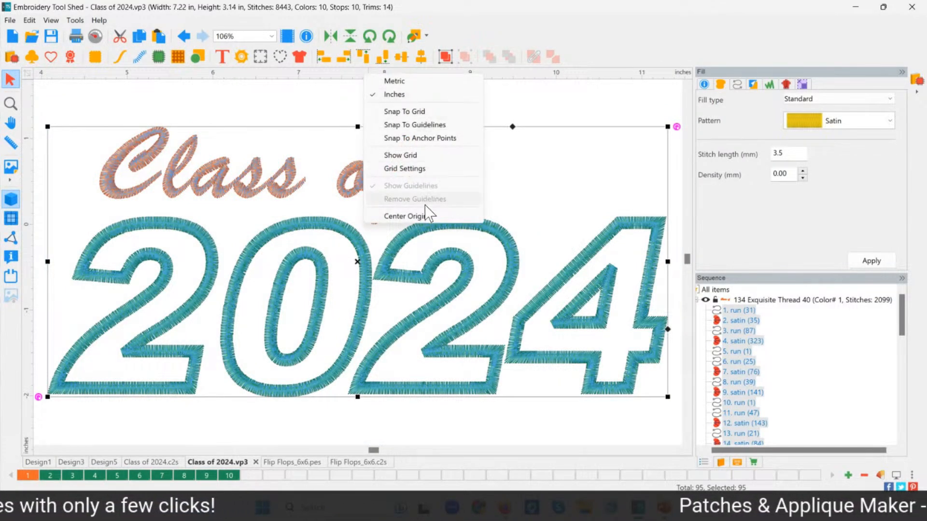
left_click(423, 218)
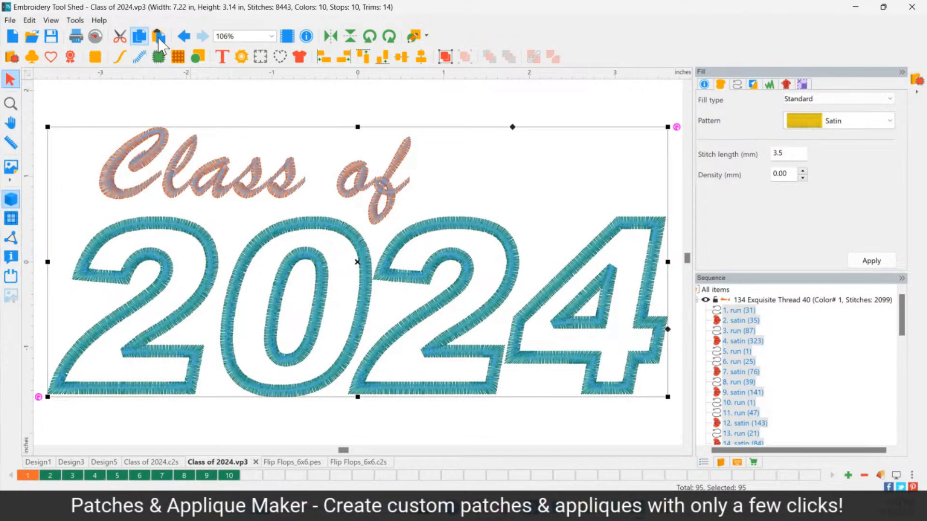
left_click(183, 36)
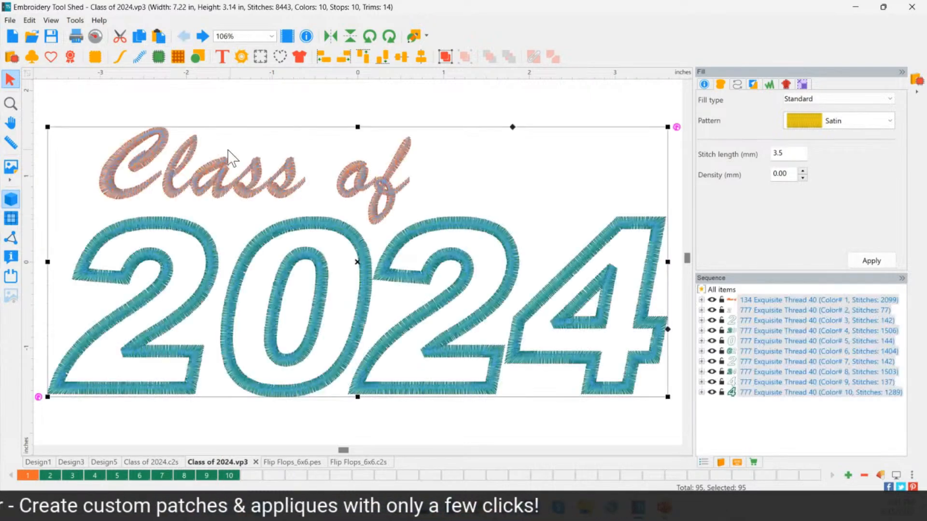
Move the selected "Class of 2024" design well to the right, center the ruler origin on it again and deselect it
left_click_drag(276, 299, 793, 310)
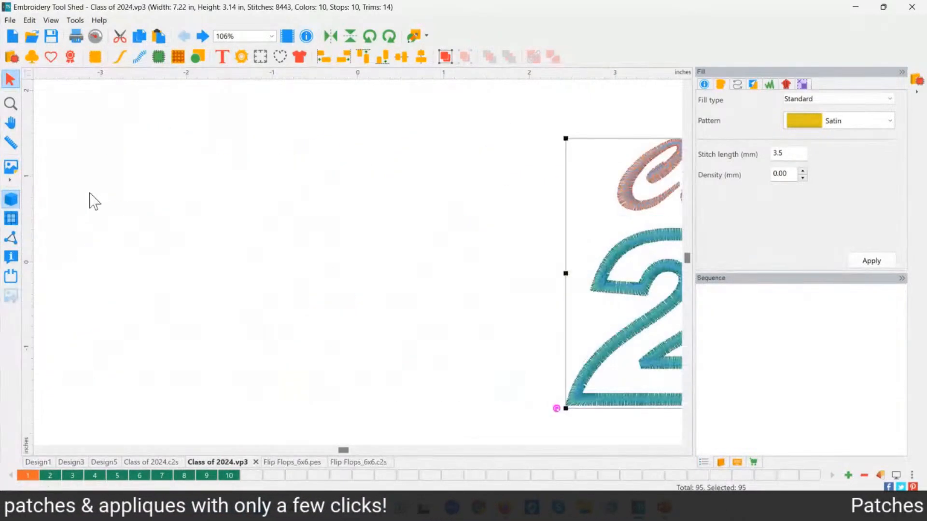
double_click(14, 107)
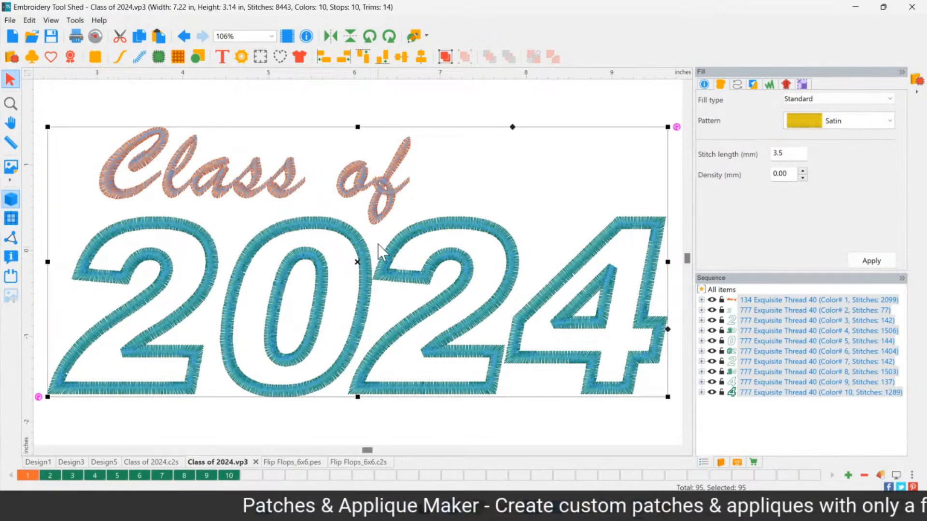
right_click(321, 77)
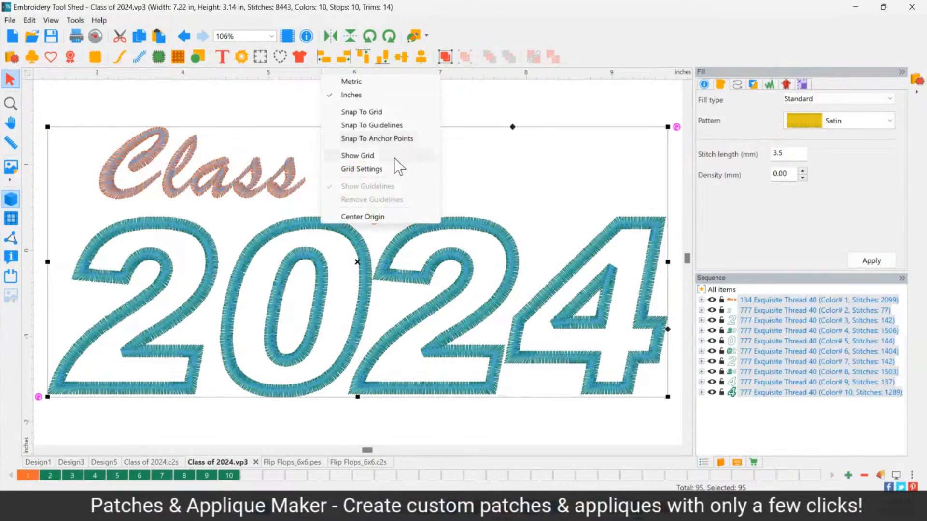
left_click(371, 217)
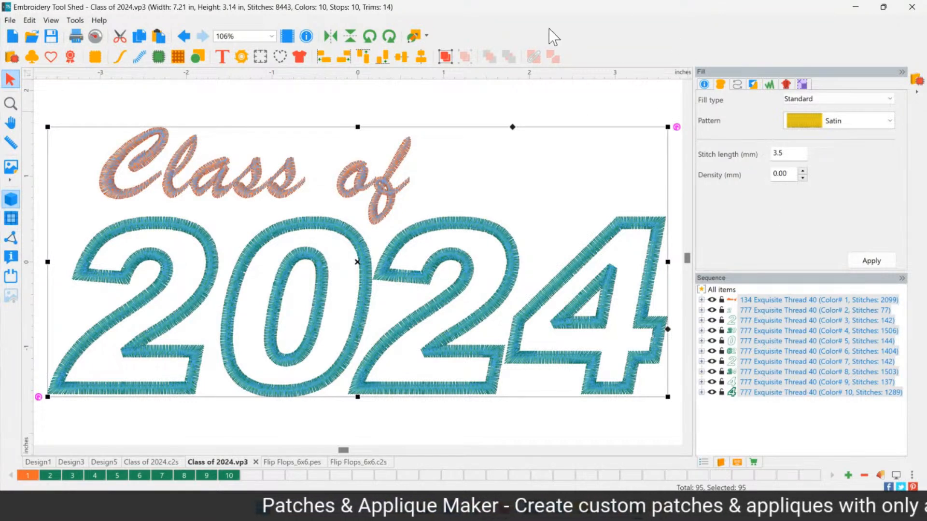
right_click(367, 76)
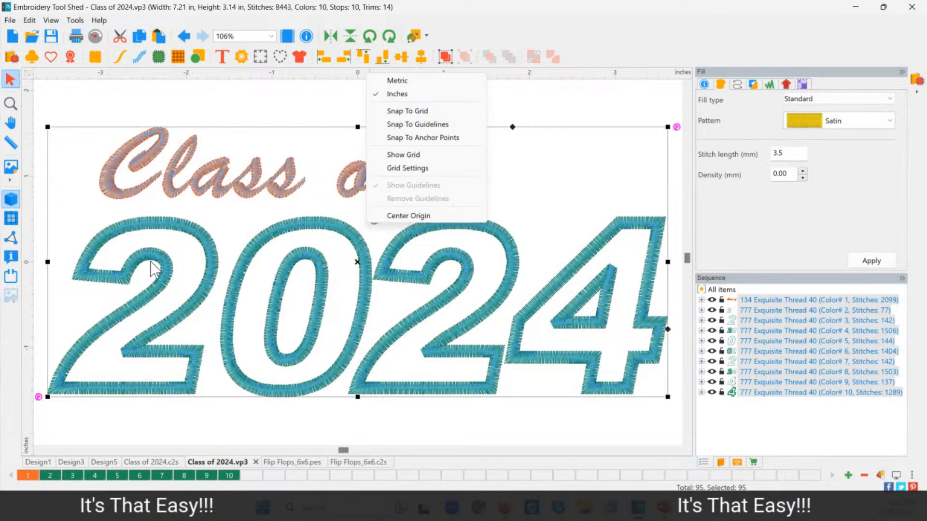
left_click(550, 154)
left_click(549, 154)
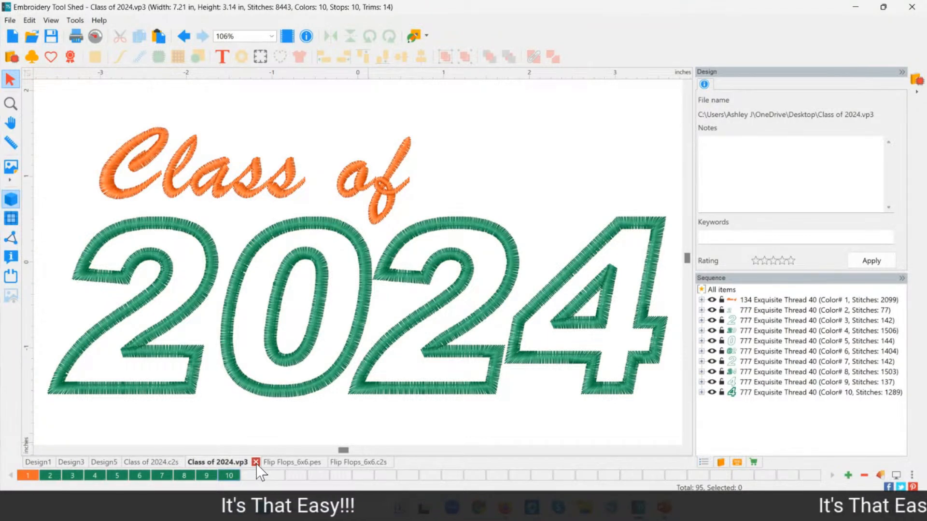
In Class of 2024.c2s, undo all edits back to the original "Class of" and "2024" lettering and fit the design in view
left_click(151, 462)
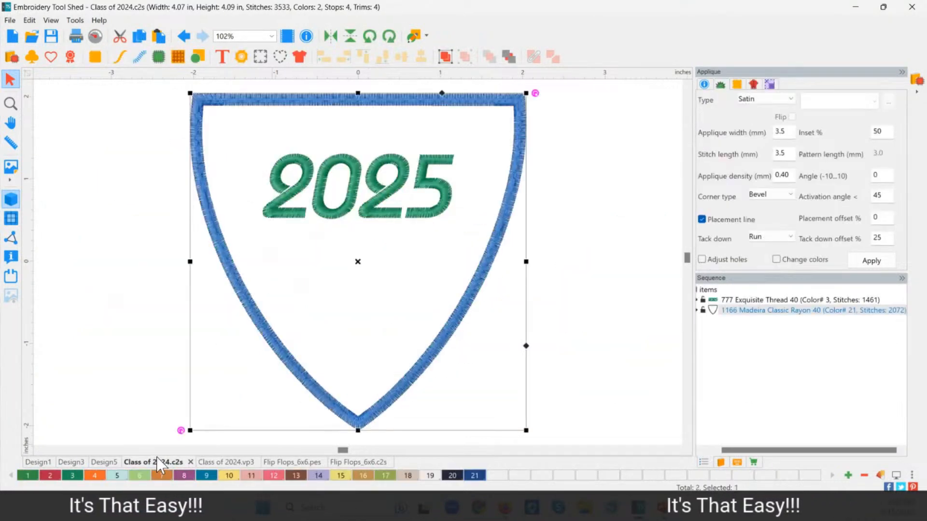
left_click(121, 386)
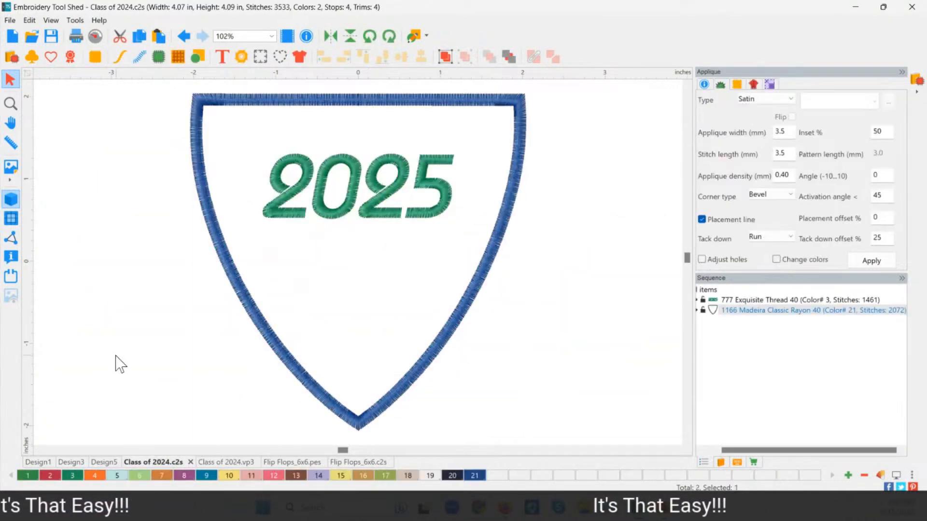
left_click(183, 36)
left_click(182, 36)
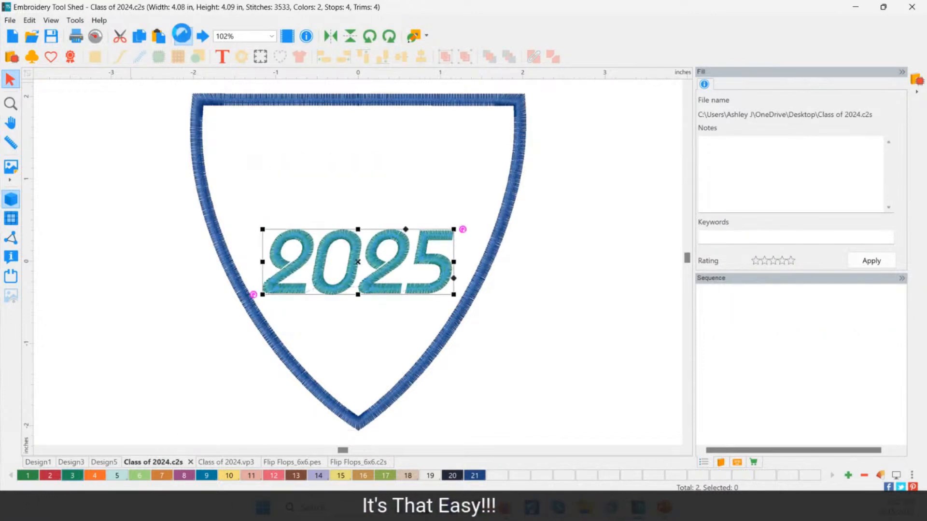
left_click(182, 34)
left_click(182, 35)
left_click(182, 34)
left_click(182, 34)
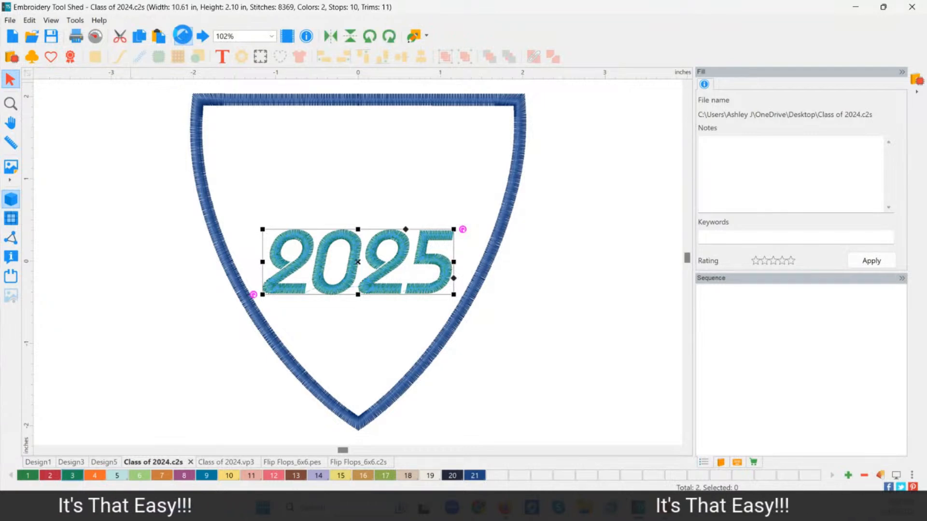
left_click(183, 36)
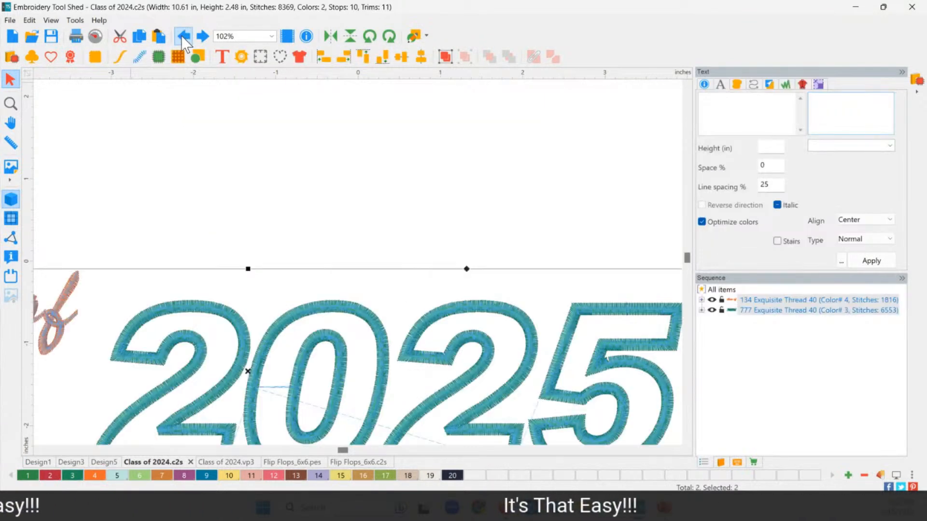
left_click(183, 36)
left_click(183, 36)
left_click(181, 36)
left_click(181, 35)
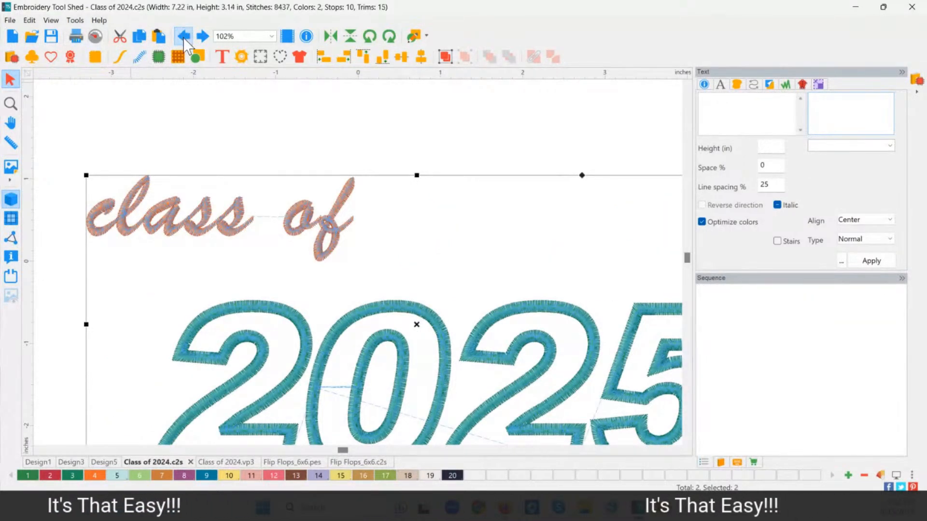
left_click(183, 36)
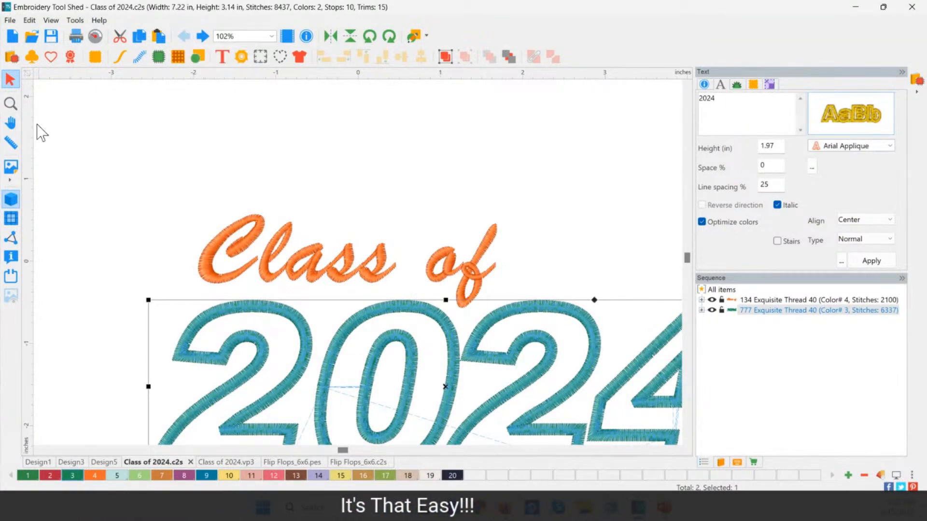
left_click(14, 106)
right_click(320, 340)
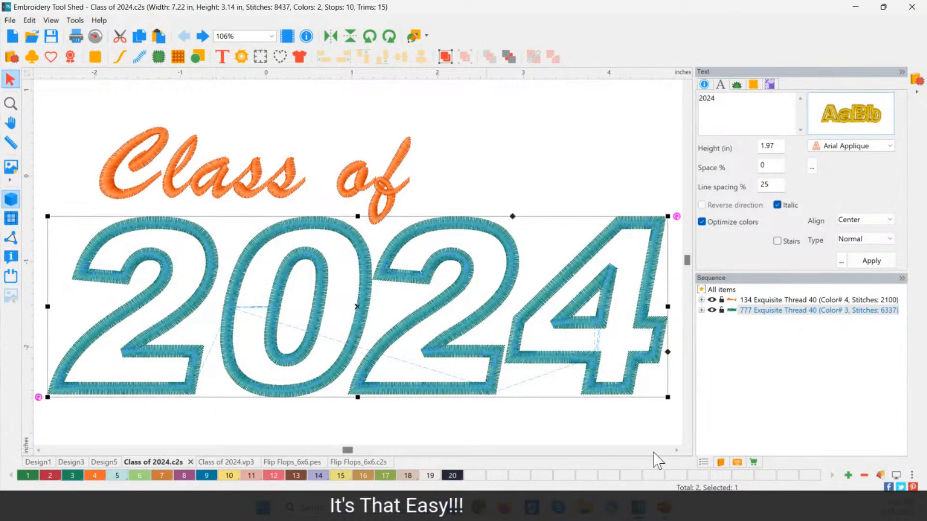
Expand both thread colors in the c2s design's sequence and inspect the "Class of" and "2024" text objects
left_click(702, 300)
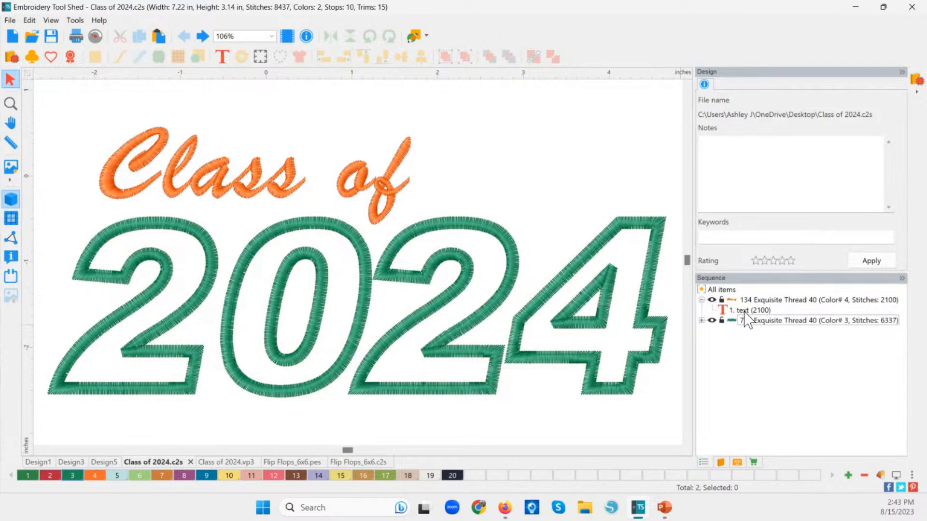
left_click(746, 312)
left_click(701, 320)
left_click(750, 331)
left_click(386, 241)
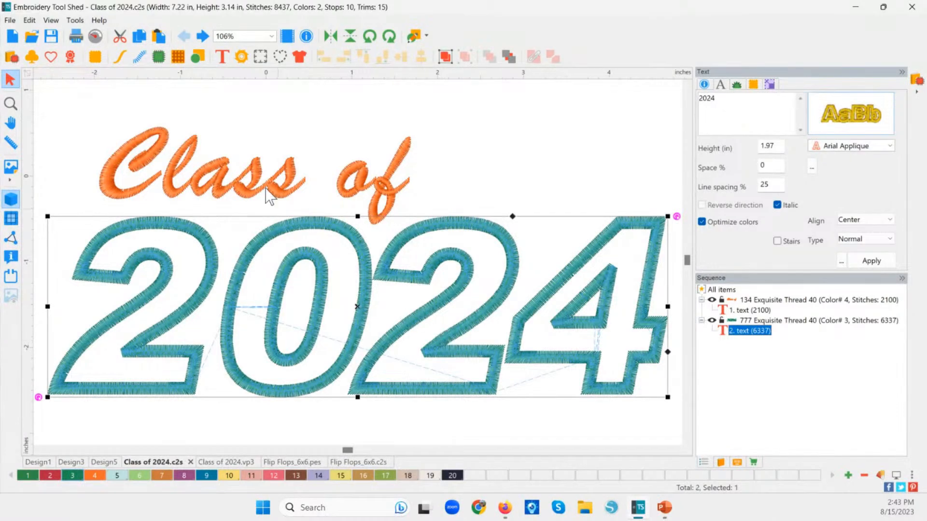
Simulate the c2s design's stitching through "Class of" and into the first "2", checking how the applique sews out
left_click(101, 37)
left_click_drag(24, 79, 175, 110)
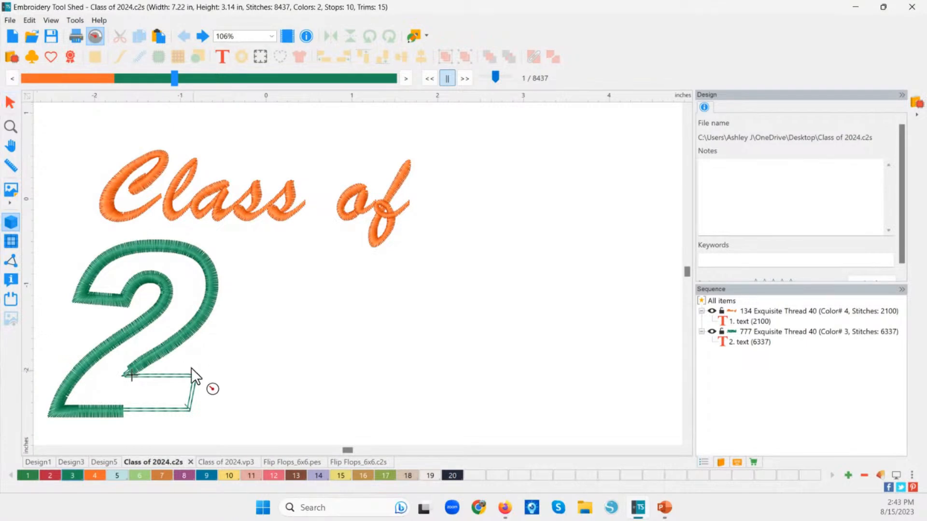
left_click(762, 334)
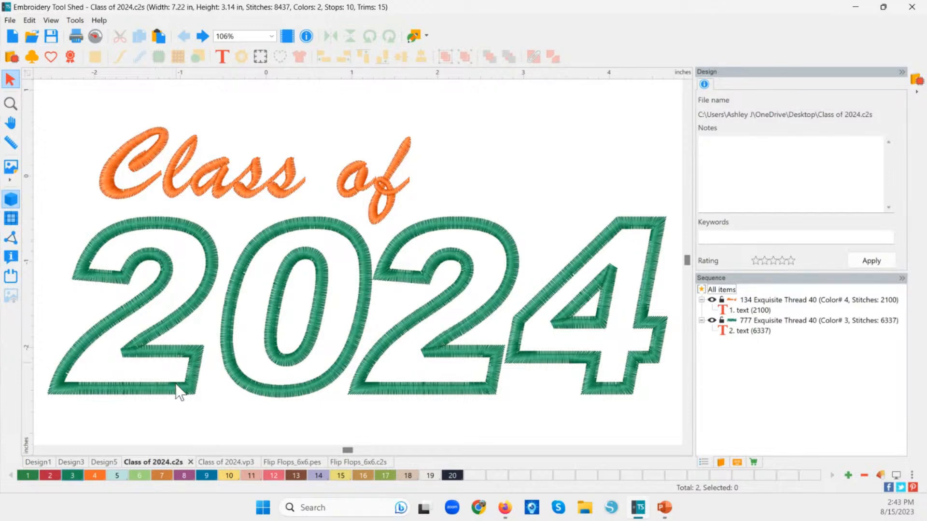
In Class of 2024.vp3, select each color block from Color 1 to Color 10 to examine which stitches it holds
left_click(216, 462)
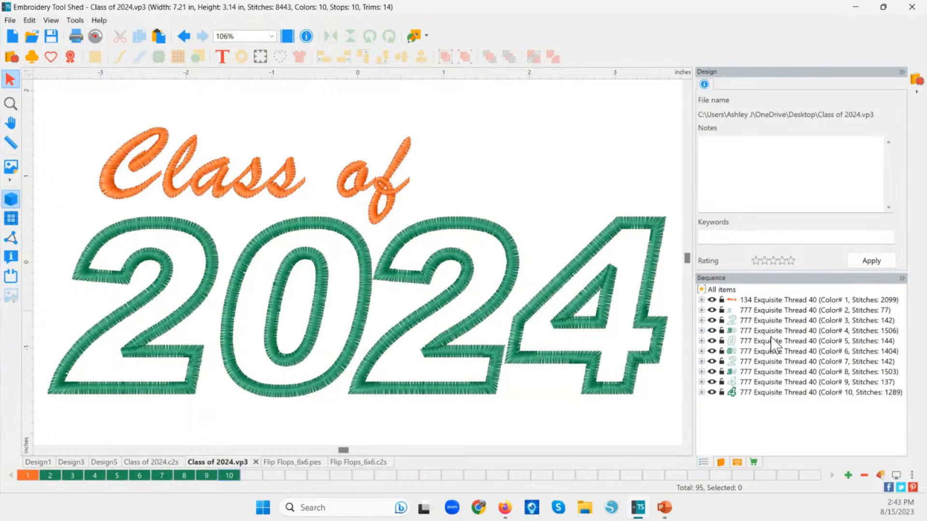
left_click(757, 300)
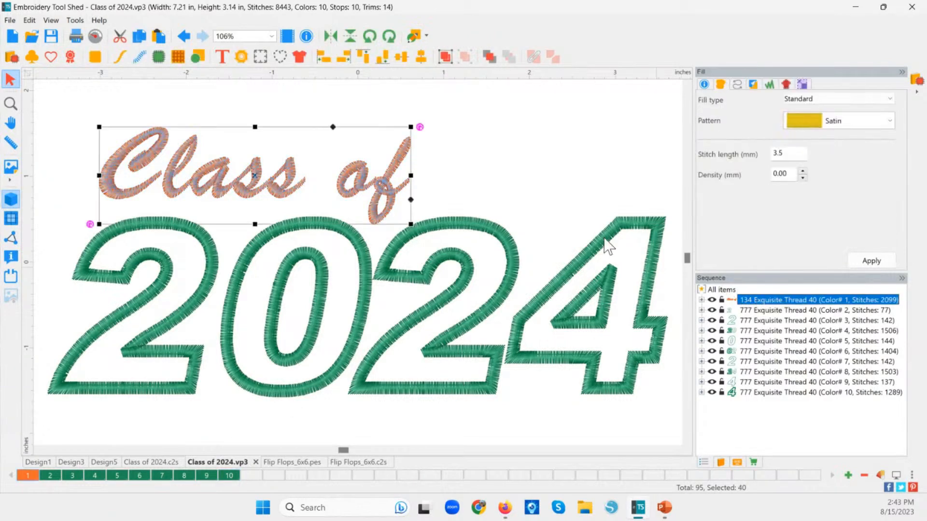
left_click(759, 311)
left_click(757, 321)
left_click(757, 330)
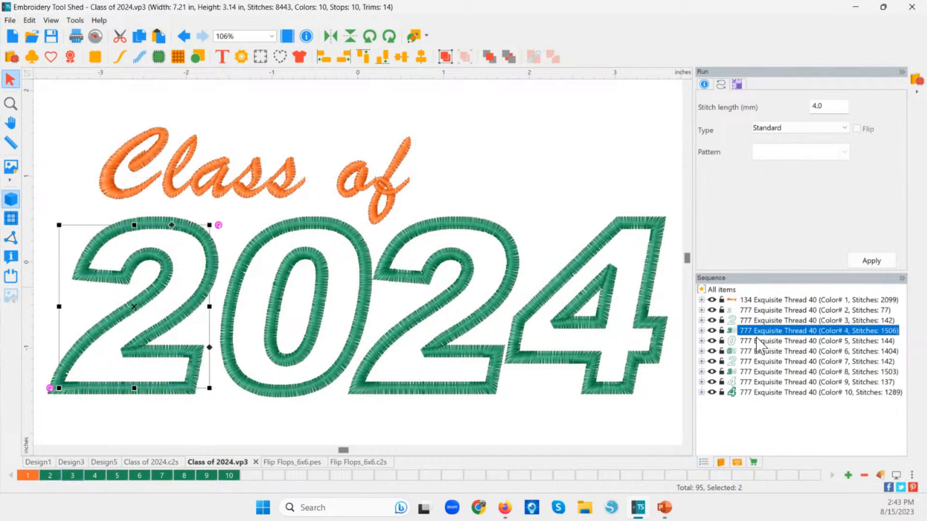
left_click(756, 341)
left_click(753, 351)
left_click(752, 362)
left_click(751, 372)
left_click(751, 382)
left_click(751, 391)
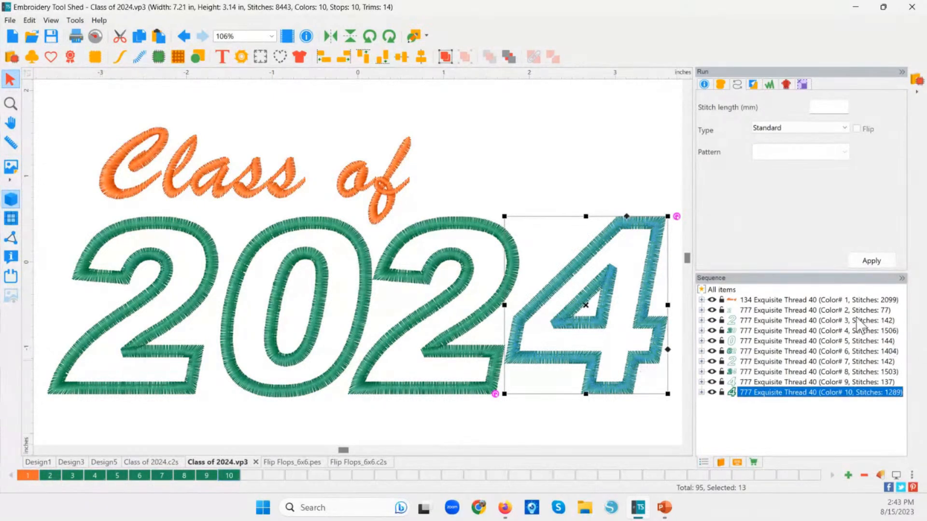
Recheck the vp3 design's Color 2 to Color 6 blocks and view the thread palette for the third color without changing it
left_click(843, 310)
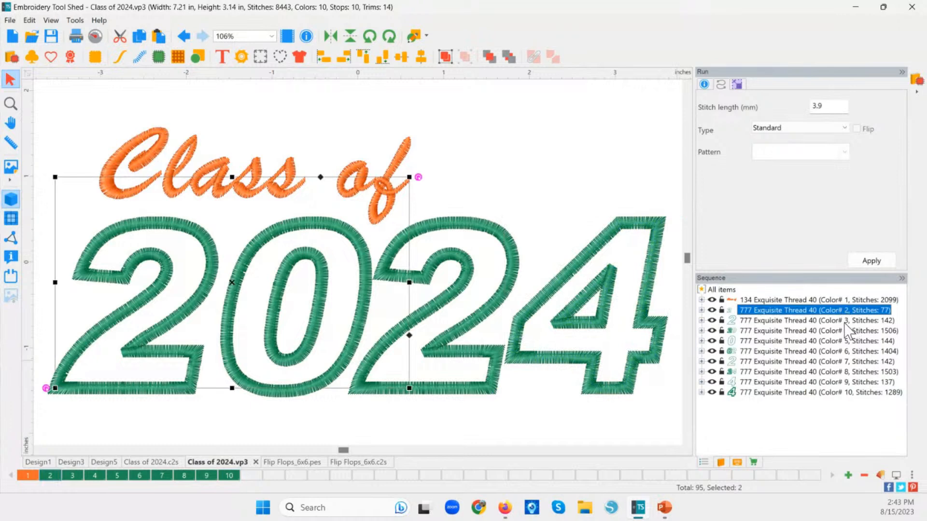
left_click(845, 321)
left_click(845, 331)
left_click(844, 341)
left_click(845, 351)
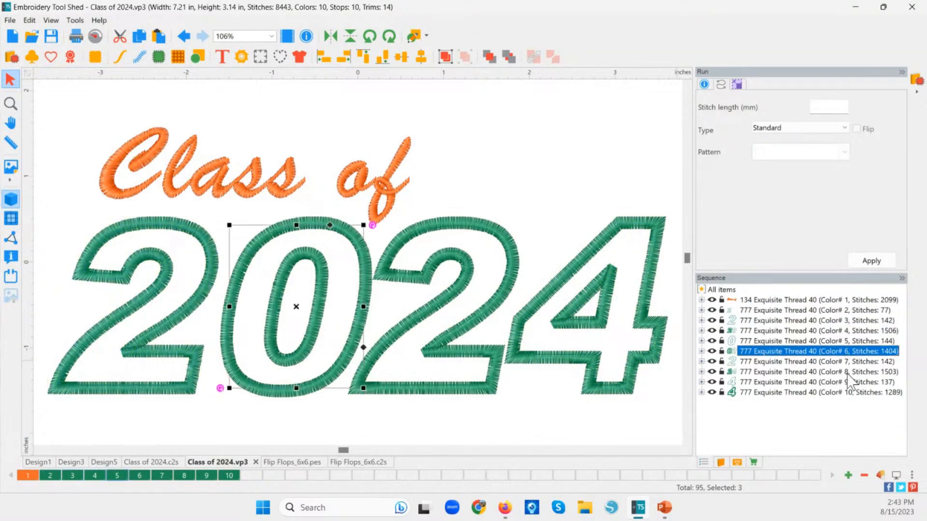
double_click(72, 477)
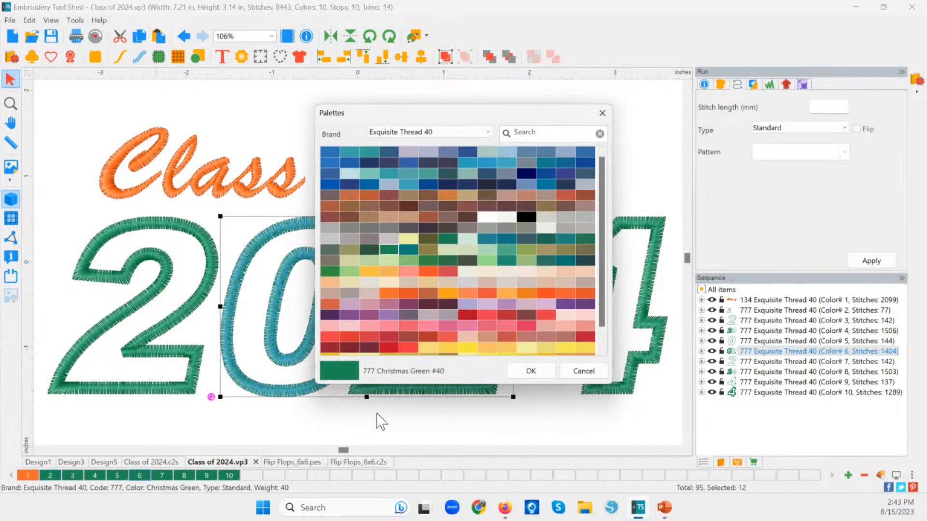
left_click(583, 372)
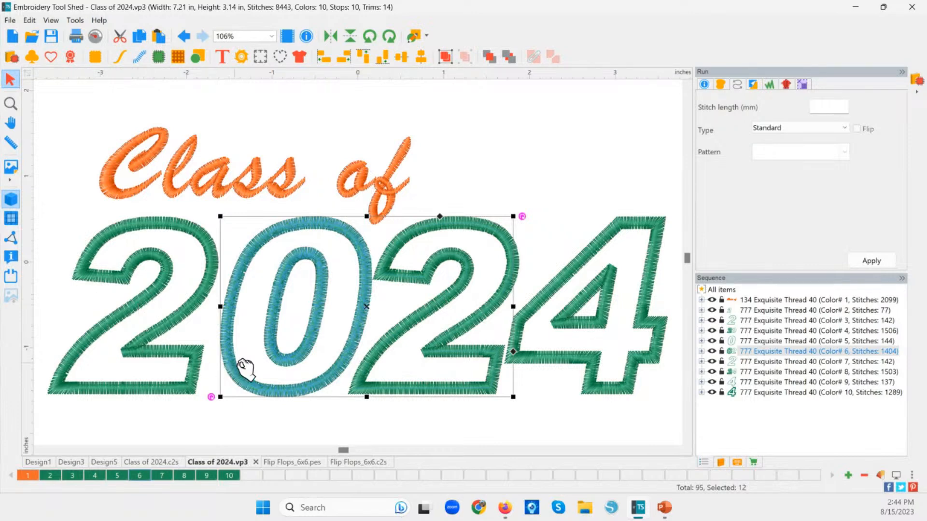
In Class of 2024.vp3, change the second thread color to 415 Cobalt Blue and the third to 530 Cranberry
double_click(50, 476)
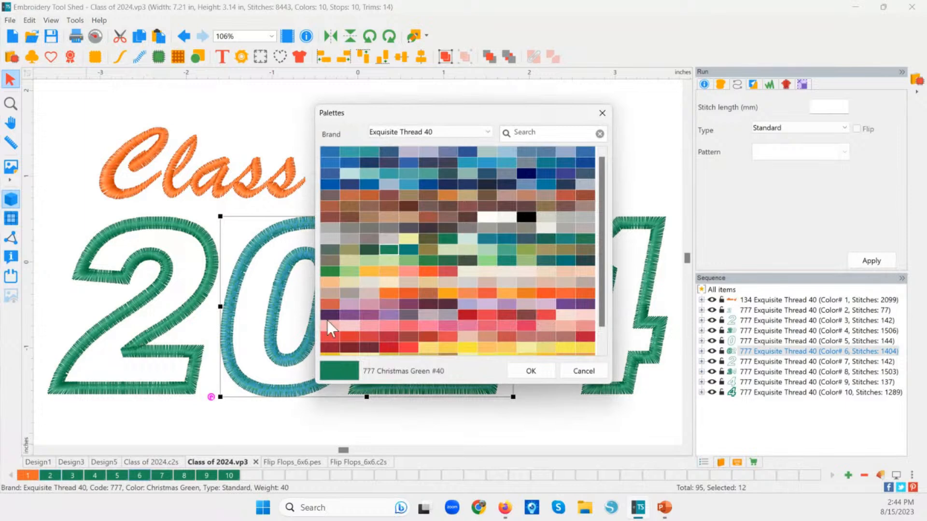
left_click(367, 165)
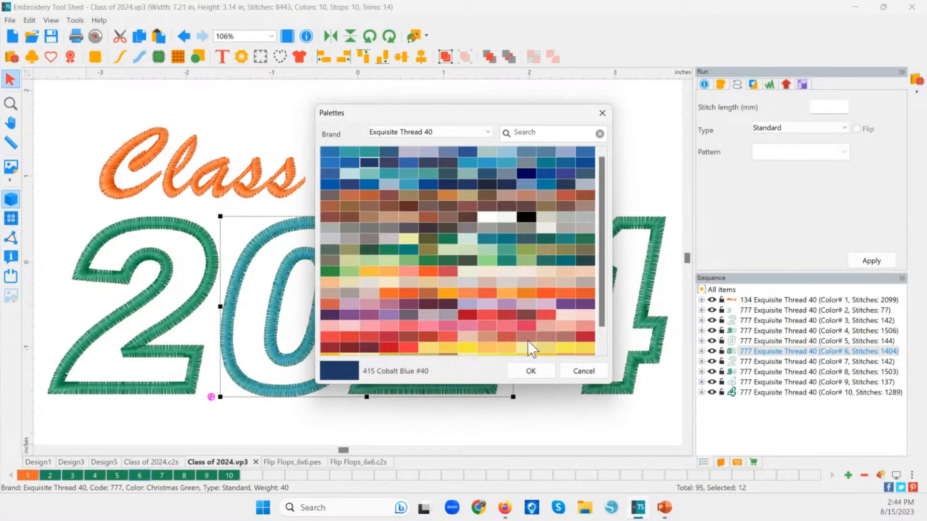
left_click(531, 371)
double_click(73, 476)
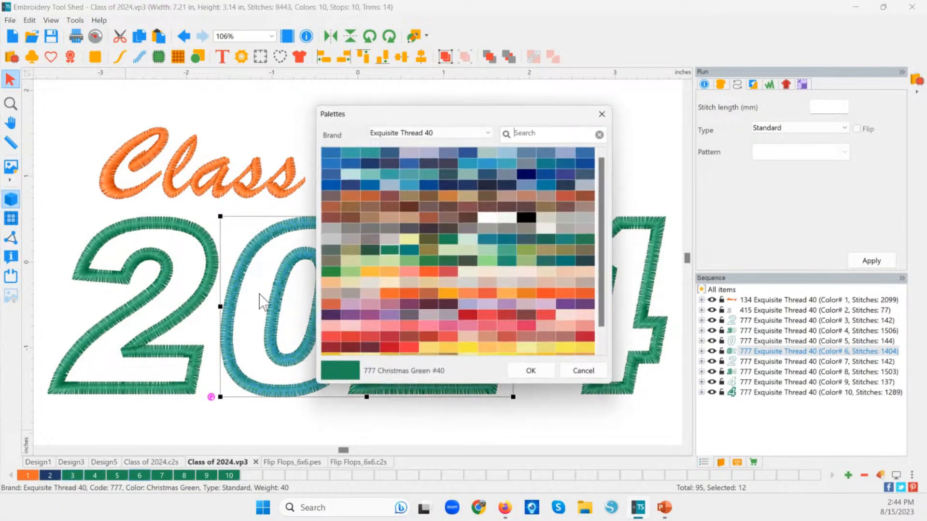
left_click(394, 342)
left_click(543, 374)
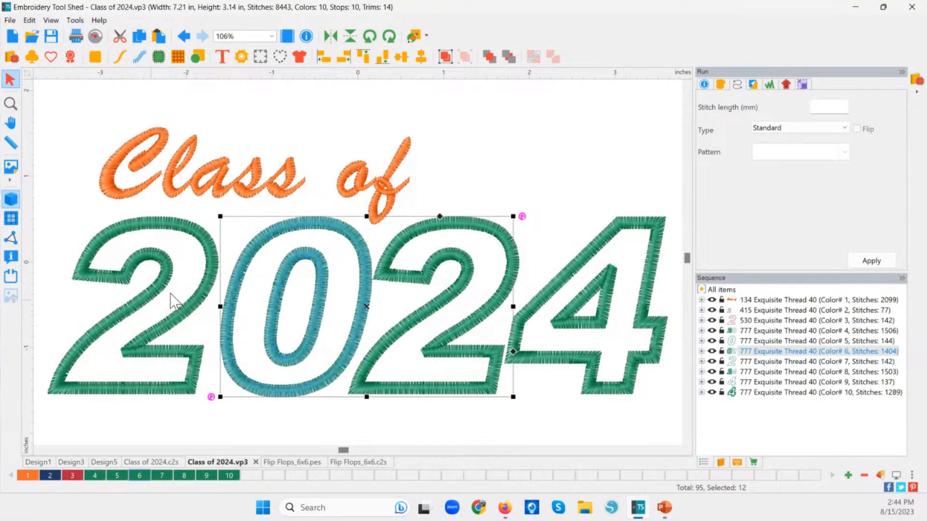
Check the single "2024" text object in Class of 2024.c2s against the vp3 version, then return to the vp3 design
left_click(155, 458)
left_click(222, 322)
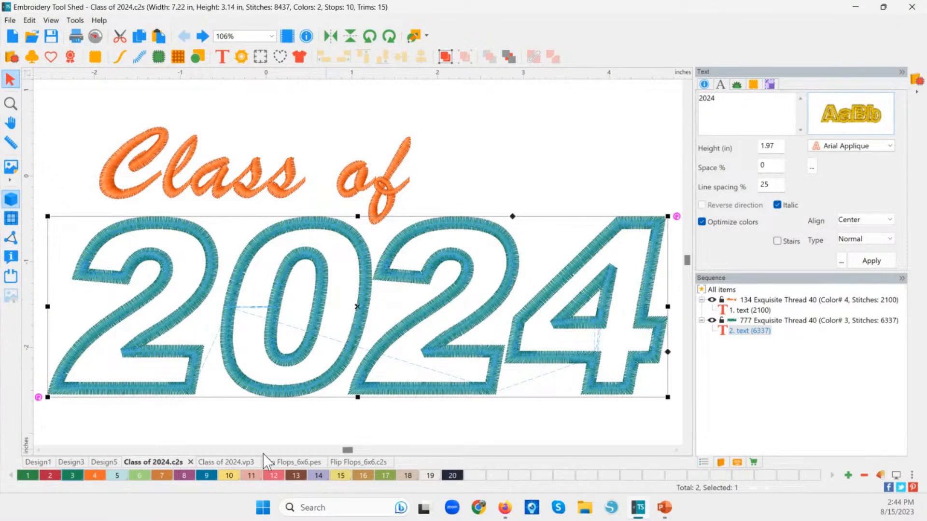
left_click(216, 462)
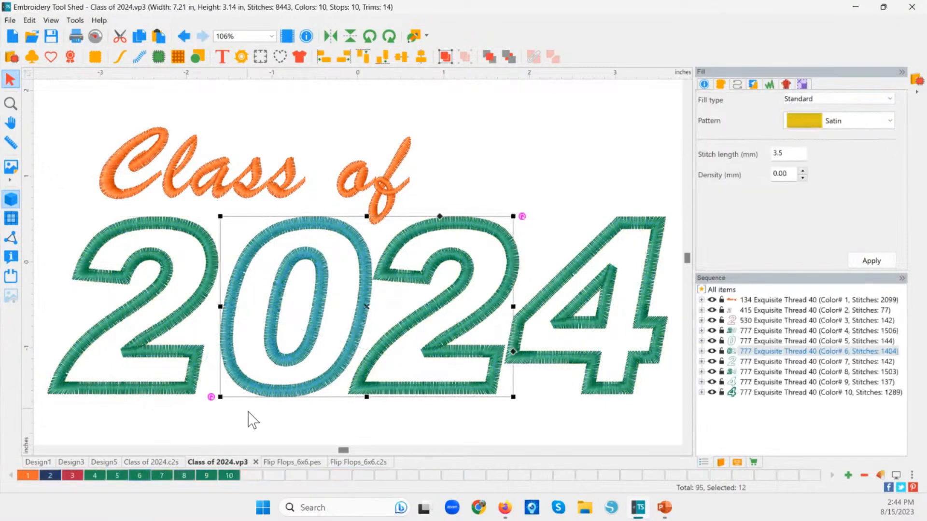
Recolor the stitches of the vp3 design's first "2" to 530 Cranberry and try selecting parts of the "0"
left_click(286, 421)
left_click_drag(46, 206, 211, 446)
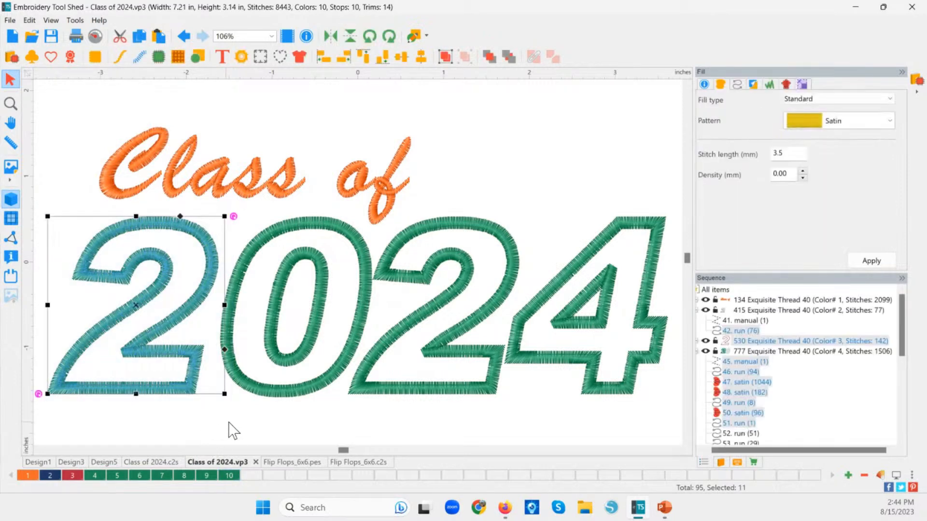
left_click(70, 476)
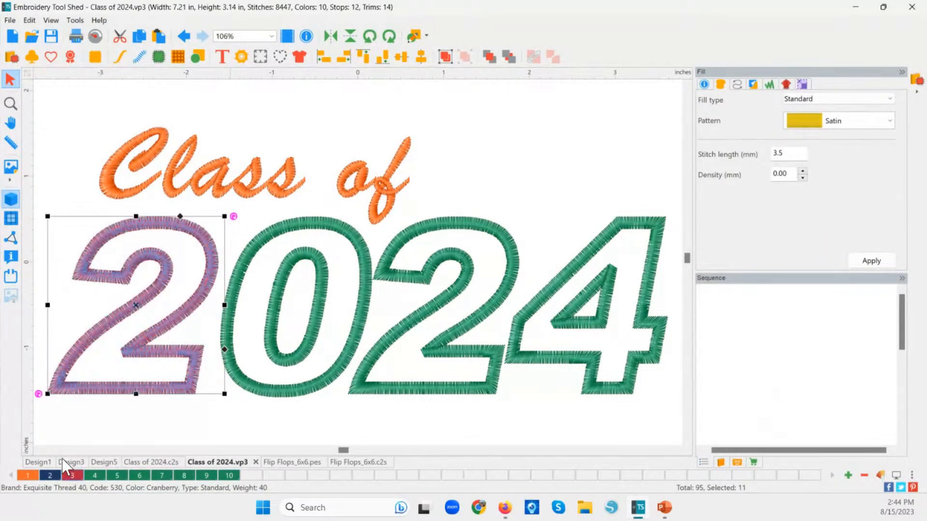
left_click(302, 417)
left_click_drag(309, 316, 385, 445)
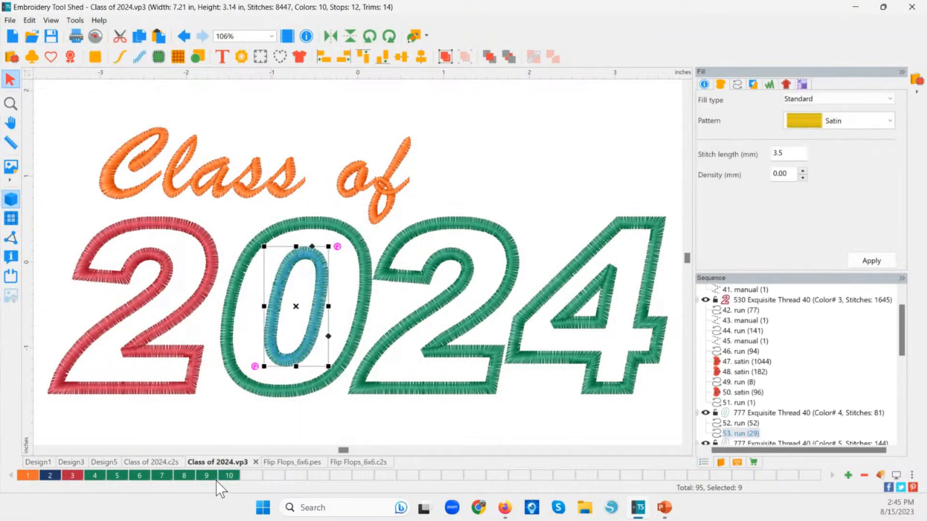
In Class of 2024.c2s, shorten the "2024" applique text to just "2"
left_click(151, 462)
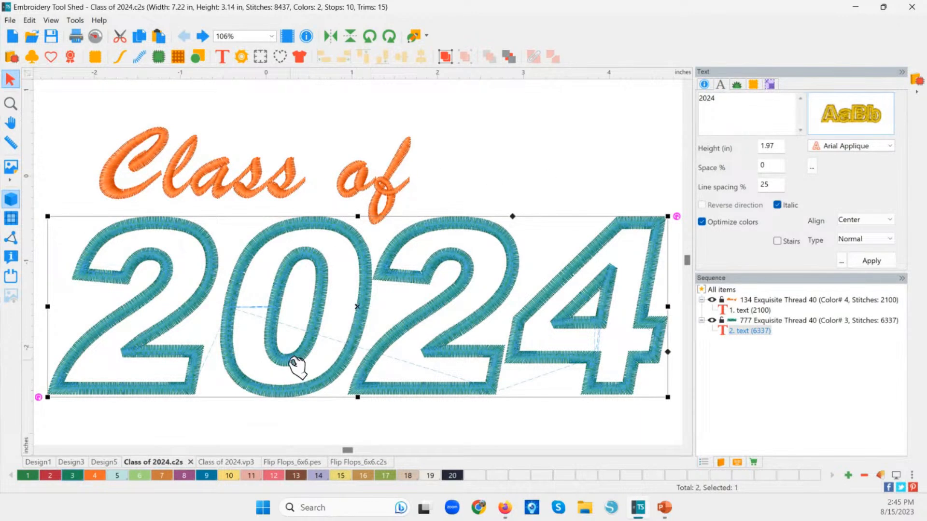
left_click(366, 413)
left_click(341, 367)
left_click(871, 260)
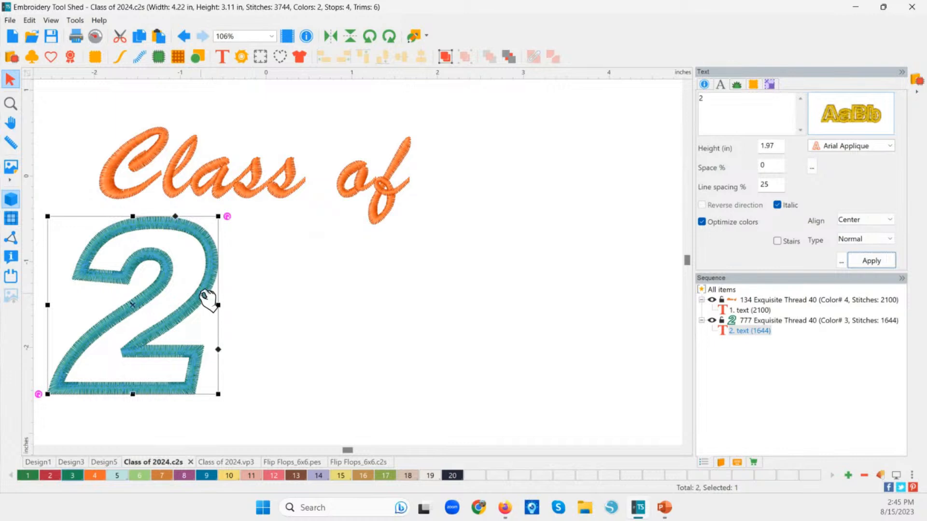
Add "0", "2" and "4" as separate Arial Applique text objects beside the first "2"
left_click(222, 59)
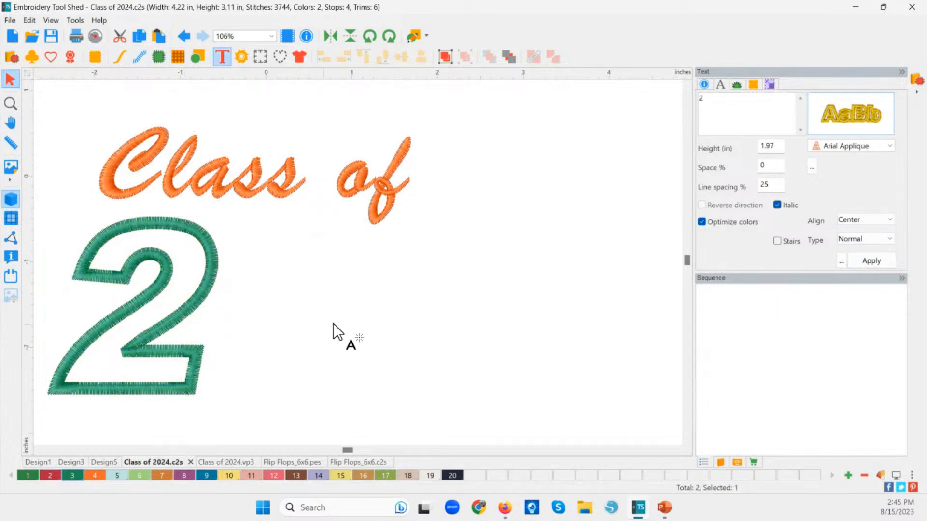
left_click(497, 245)
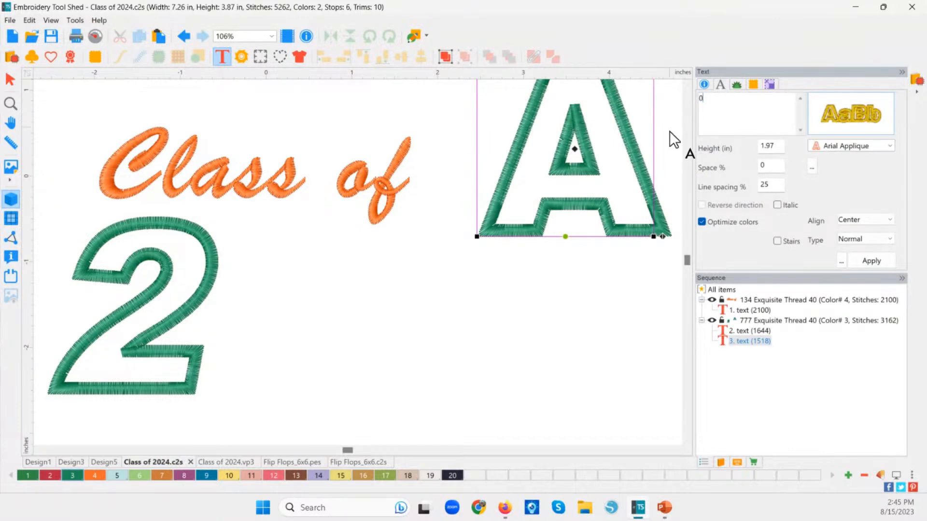
left_click(871, 261)
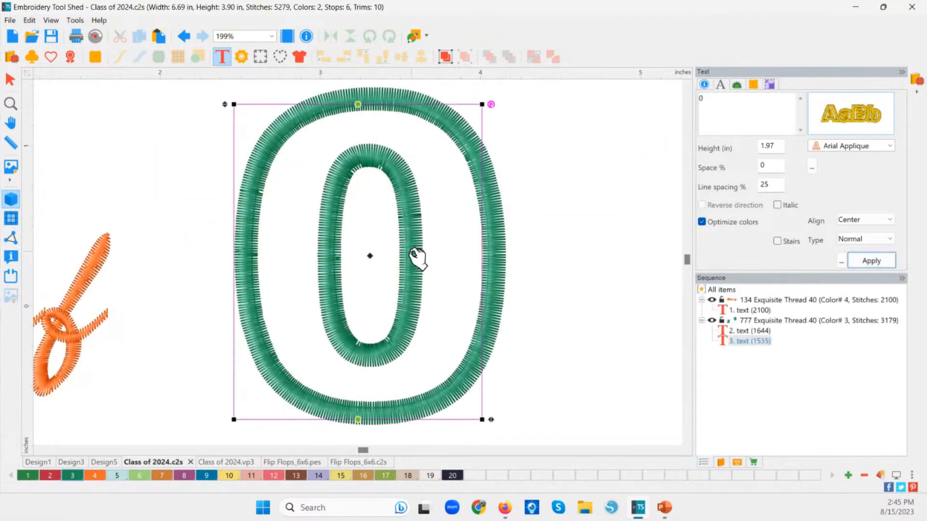
left_click(560, 211)
type("2")
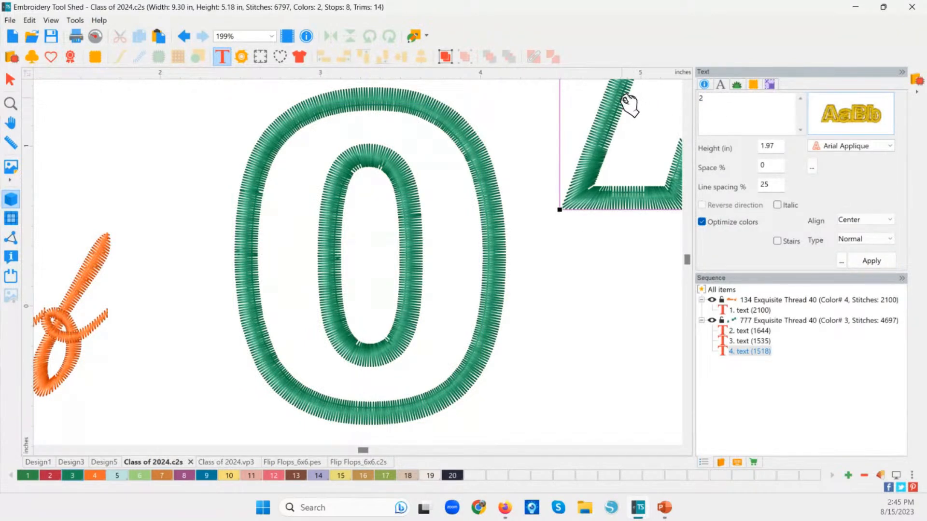
left_click(866, 263)
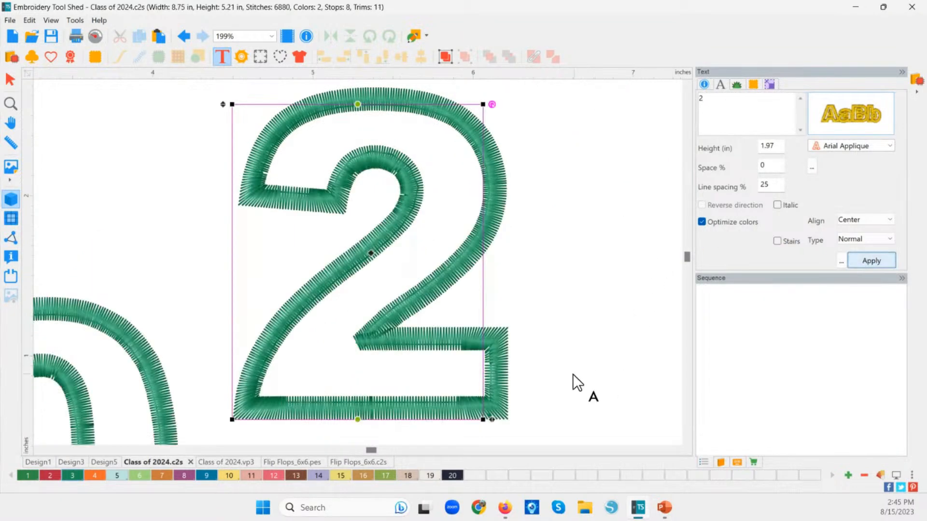
left_click(570, 371)
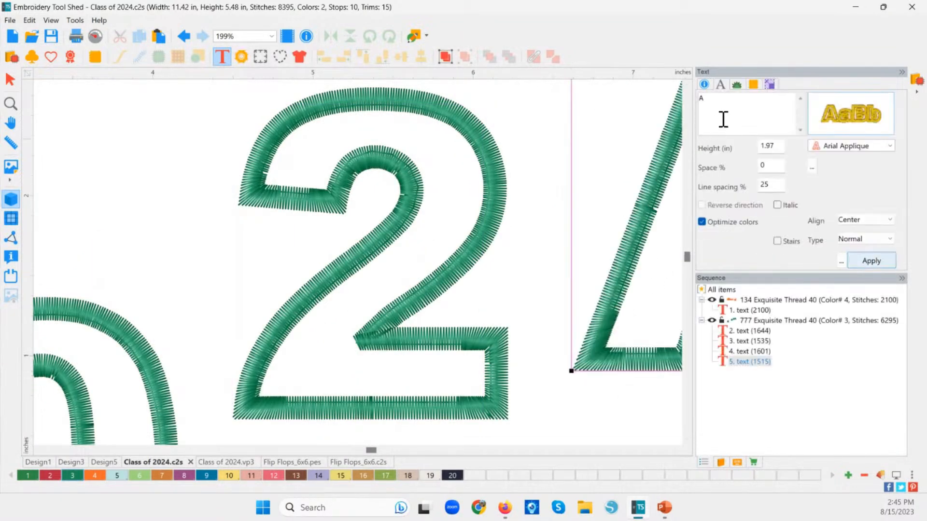
type("4")
left_click(864, 261)
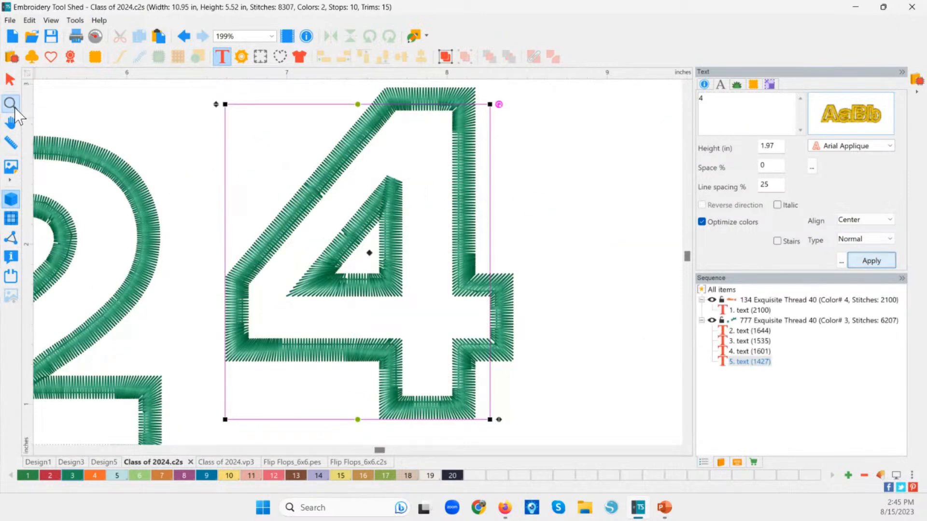
Select all four separate digits and align them along their bottom edges
double_click(15, 108)
left_click(13, 84)
left_click(185, 277)
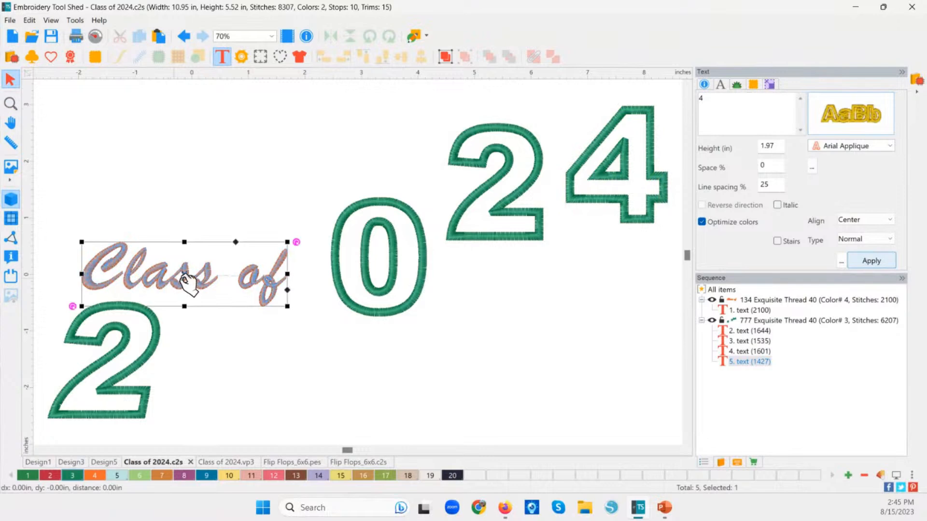
left_click(351, 315)
left_click(156, 358, "shift")
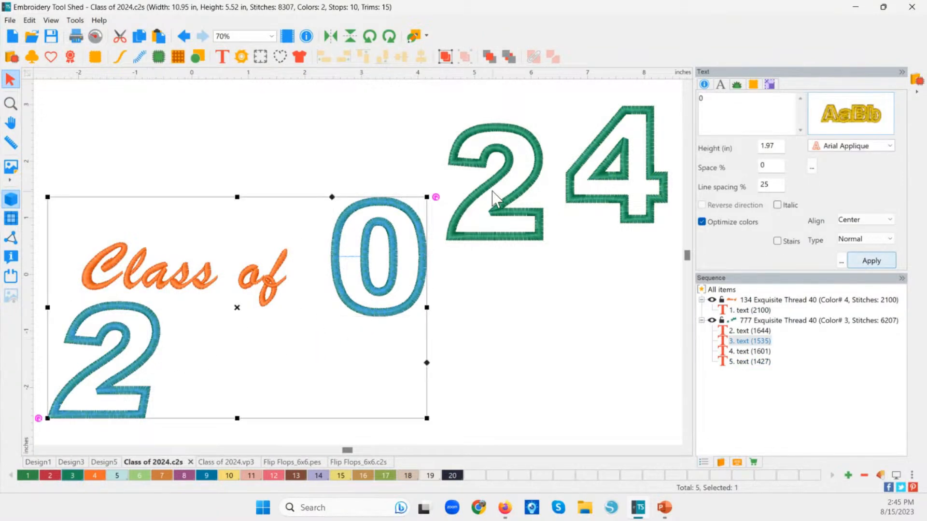
left_click(492, 191, "shift")
left_click(574, 164, "shift")
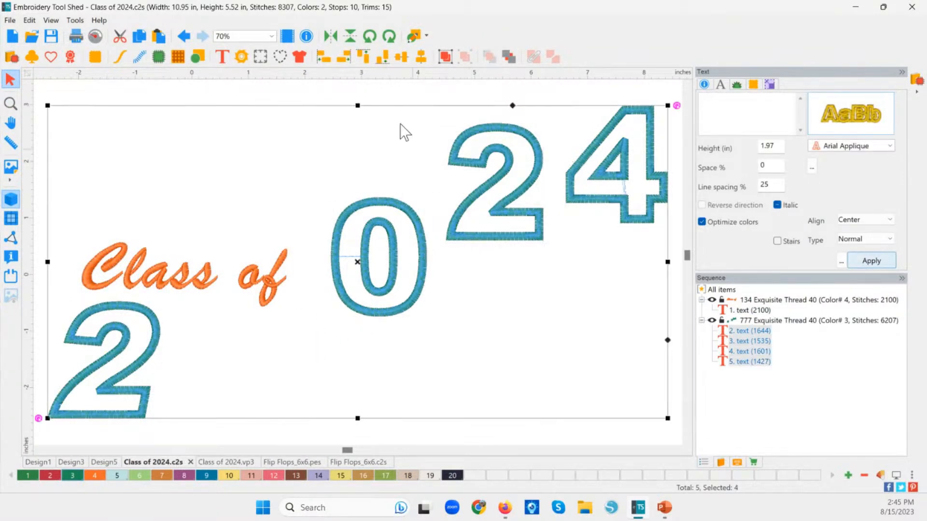
left_click(380, 58)
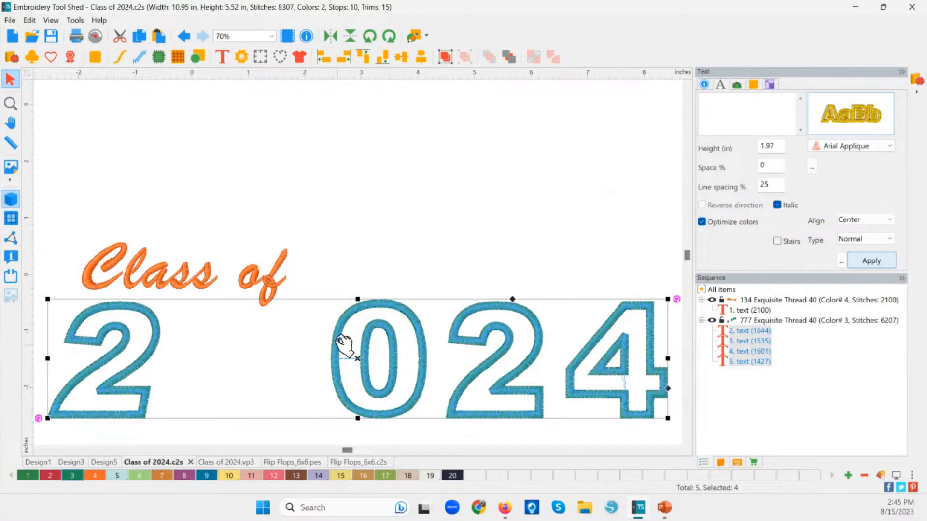
Move the "0", second "2" and "4" in beside the first "2" to form a compact 2024
left_click(409, 246)
left_click_drag(369, 369, 206, 373)
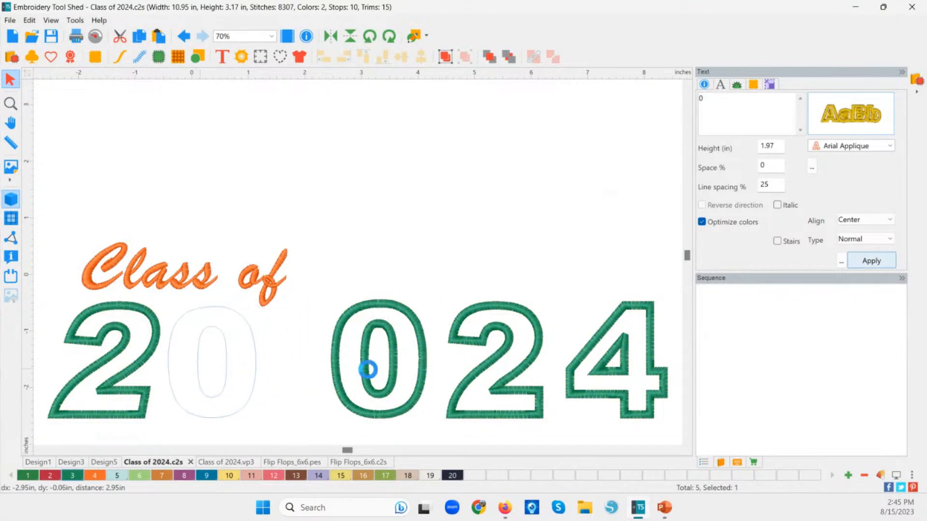
left_click(497, 369)
left_click_drag(499, 371, 328, 371)
left_click(599, 354)
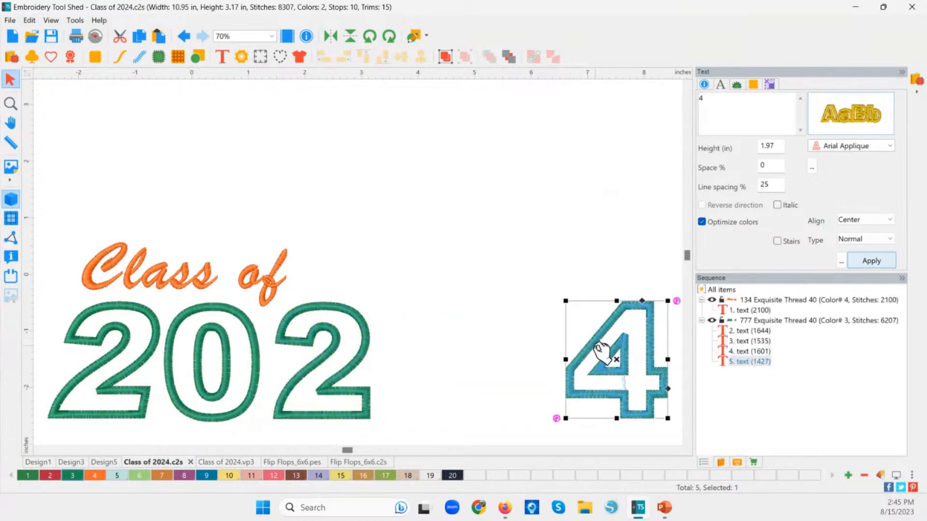
left_click_drag(620, 366, 439, 372)
Recolor the "4" with 134 Saffron, the second "2" with 1323 Orchid and the "0" with 5555 Surf Blue
left_click(100, 476)
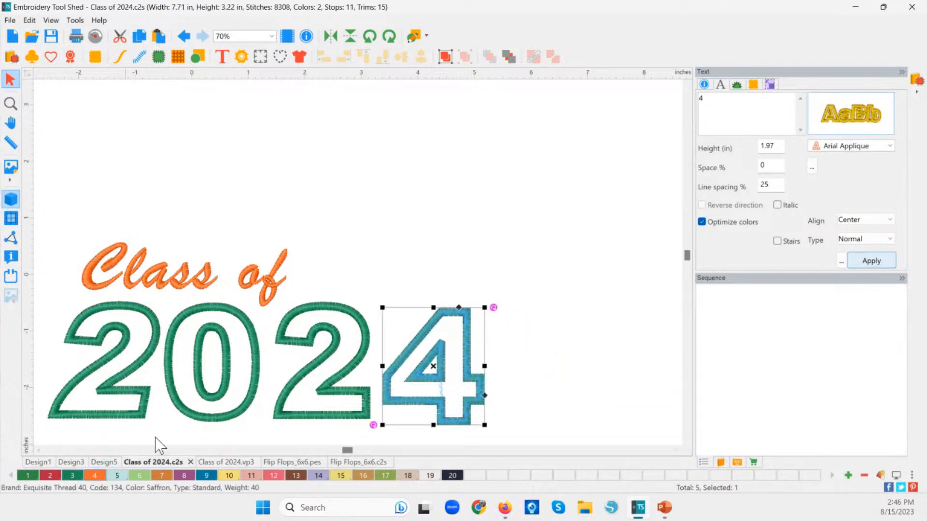
left_click(295, 415)
left_click(183, 476)
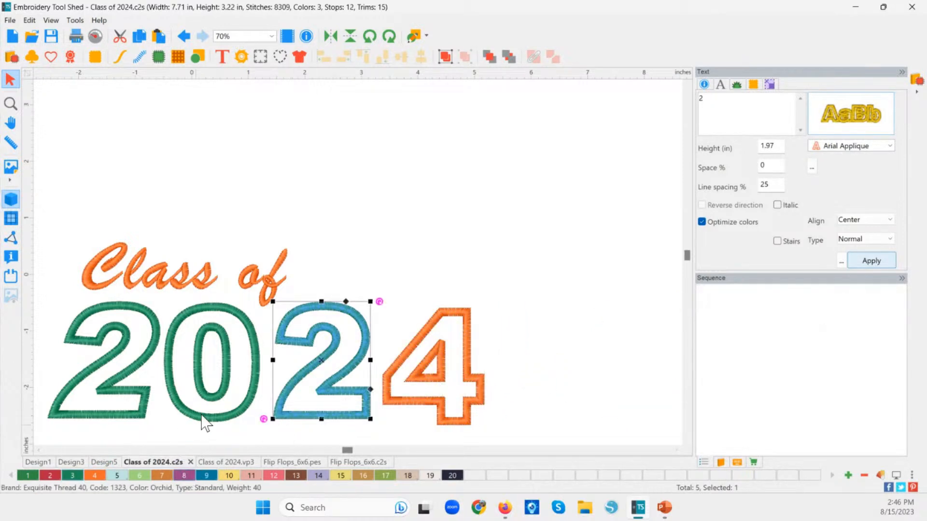
left_click(204, 418)
left_click(215, 475)
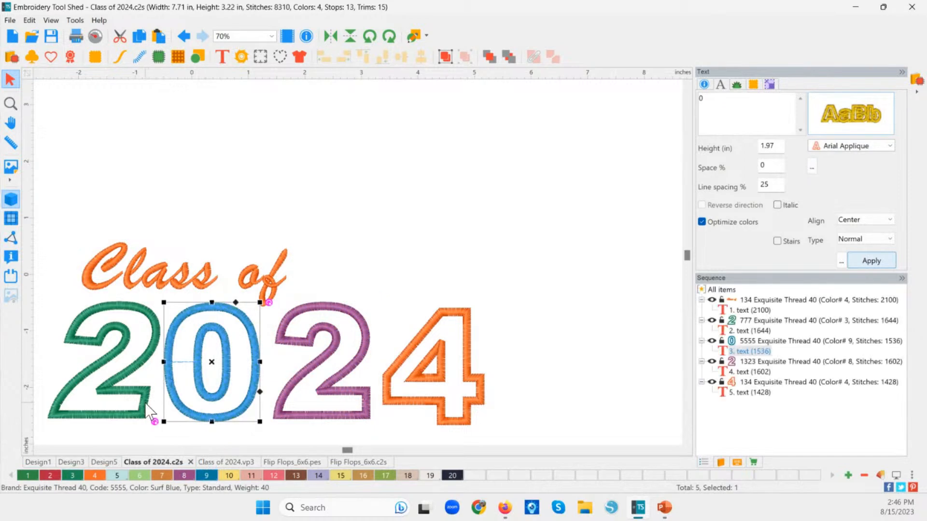
Select the four digits of 2024 and align them by their vertical centers
left_click_drag(34, 271, 497, 453)
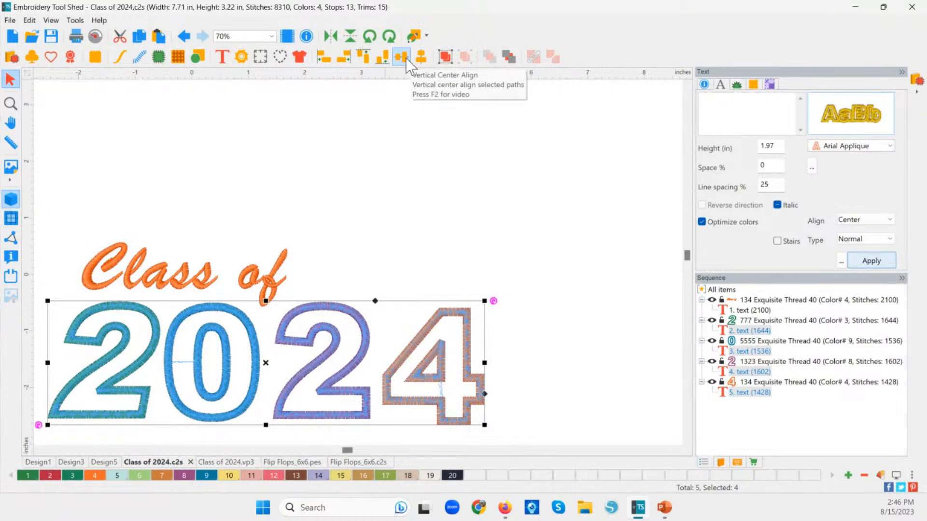
left_click(406, 57)
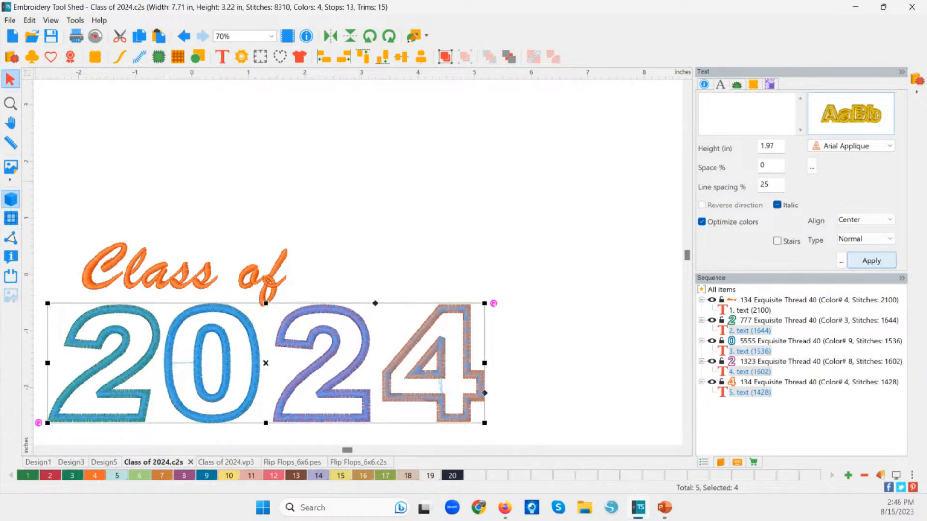
double_click(16, 105)
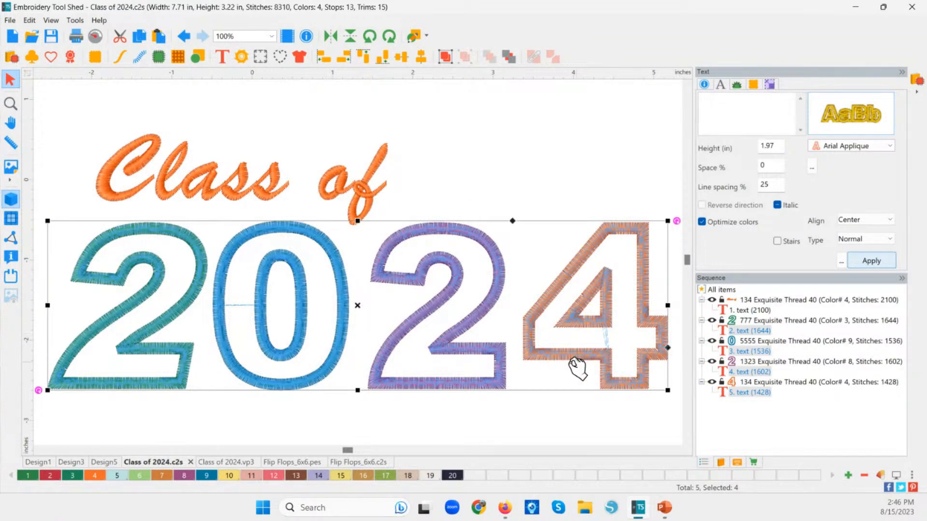
left_click(227, 409)
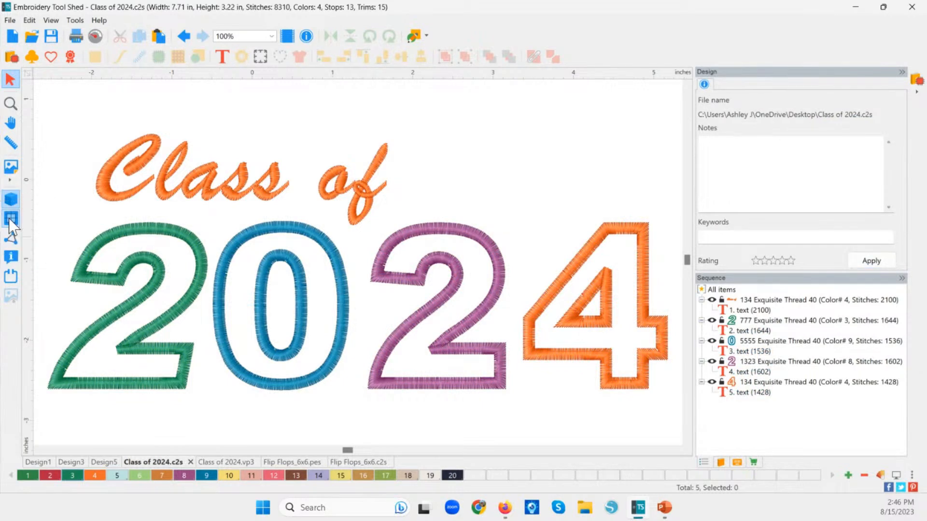
Show the grid and tighten the digit spacing by shifting the "0", second "2" and "4" closer to the first "2"
left_click(10, 218)
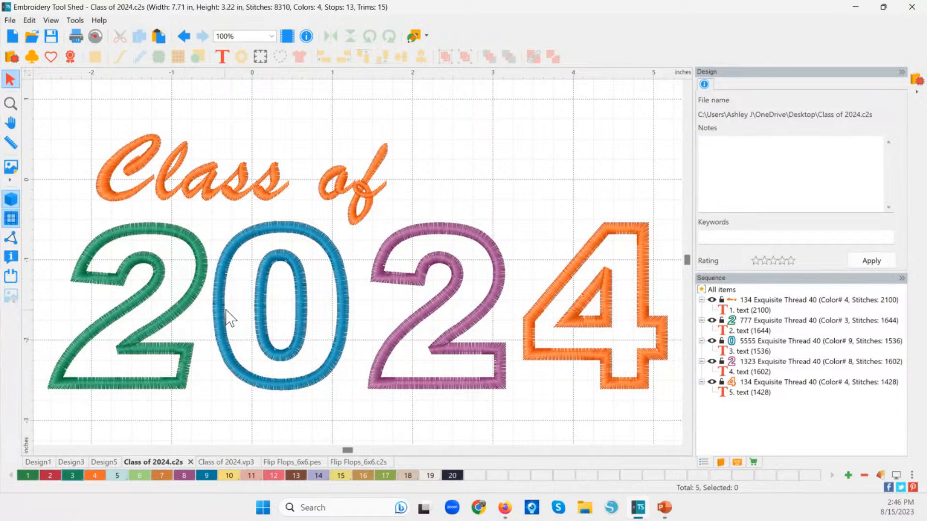
left_click(306, 314)
left_click_drag(287, 311, 271, 305)
left_click_drag(436, 315, 414, 307)
left_click(544, 300)
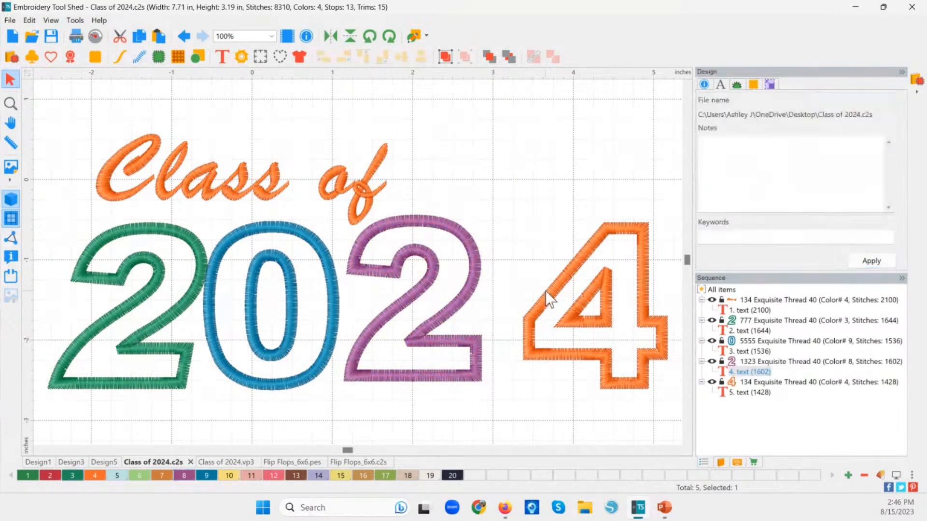
left_click_drag(560, 296, 526, 297)
Shift the first "2" slightly away from the "0" and remove its italic style
left_click_drag(198, 290, 183, 297)
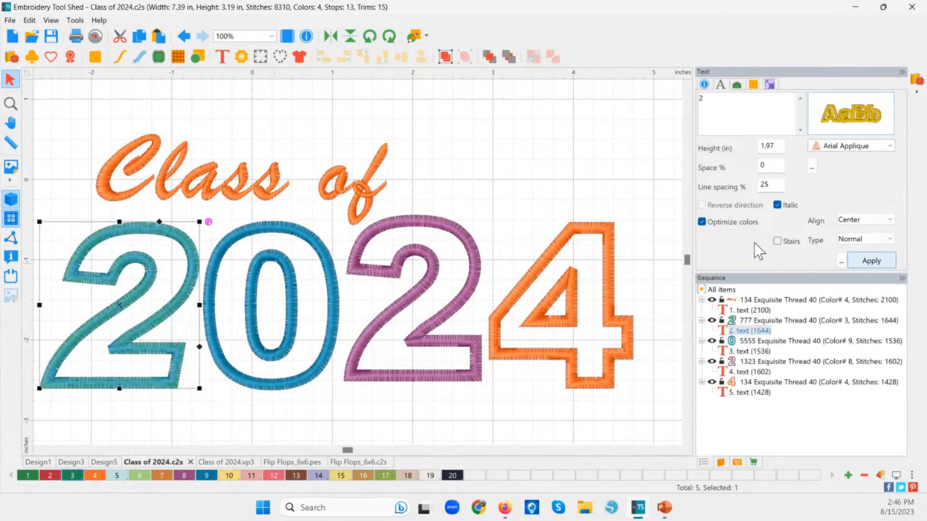
left_click(862, 263)
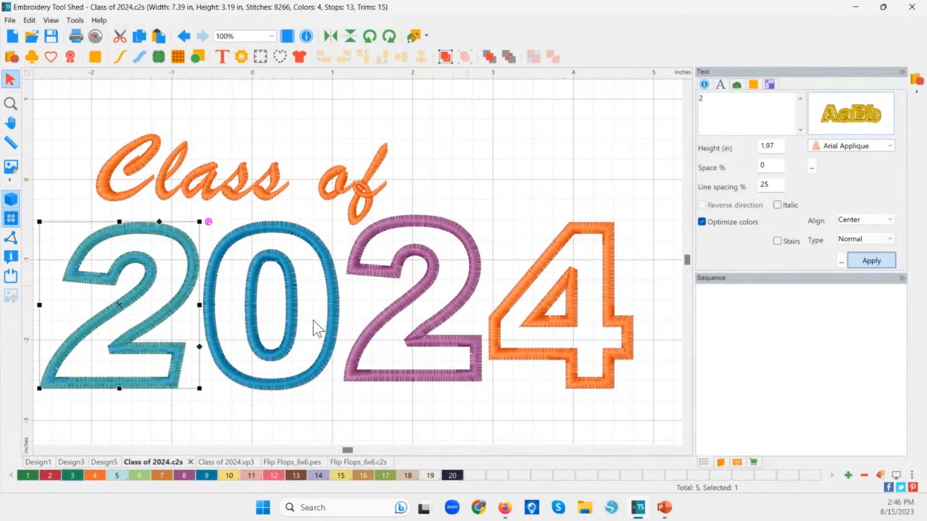
Move the first "2" slightly closer to the "0" and hide the grid
left_click_drag(155, 314, 166, 314)
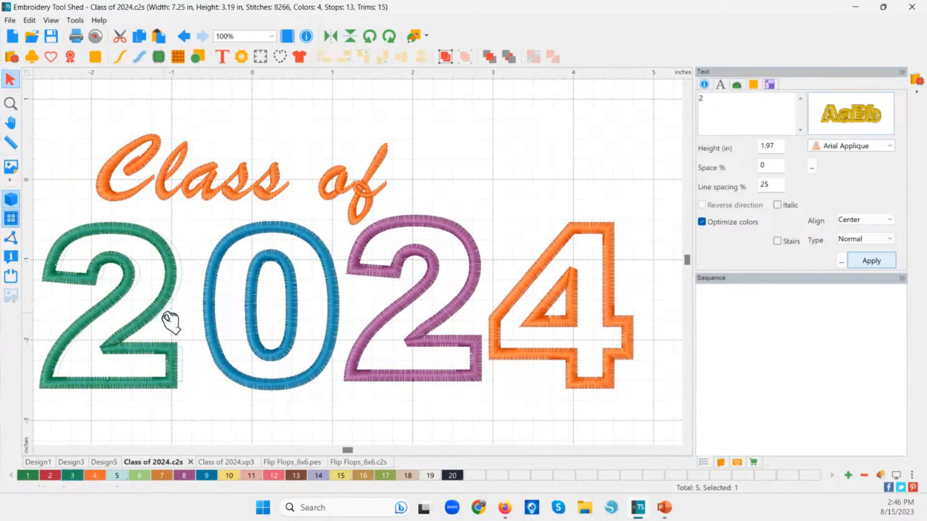
left_click(10, 219)
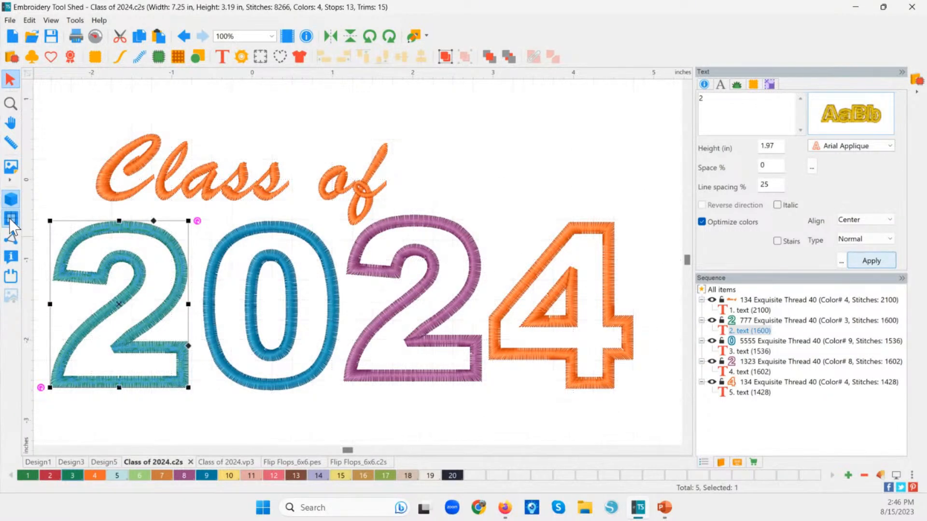
left_click(10, 220)
left_click(10, 220)
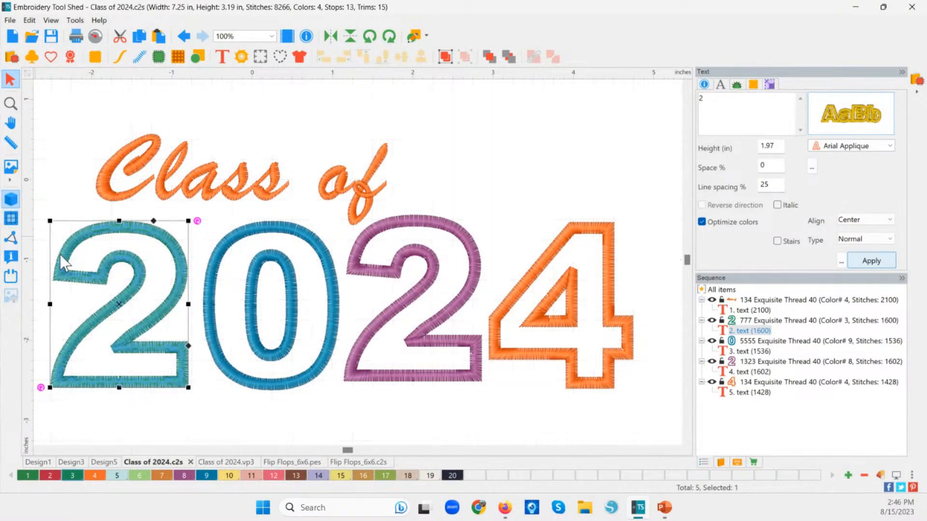
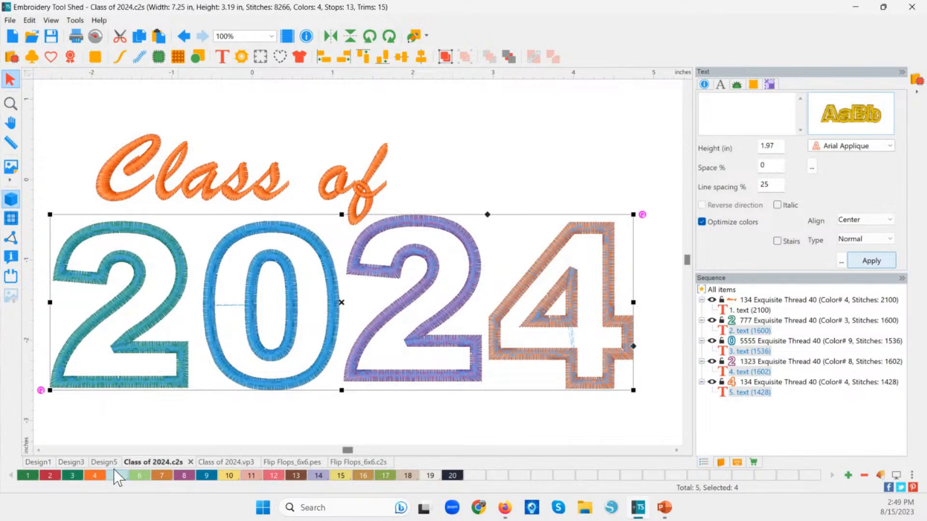
Look through the open Flip Flops PES and C2S files, Design3 and Design1
left_click(287, 462)
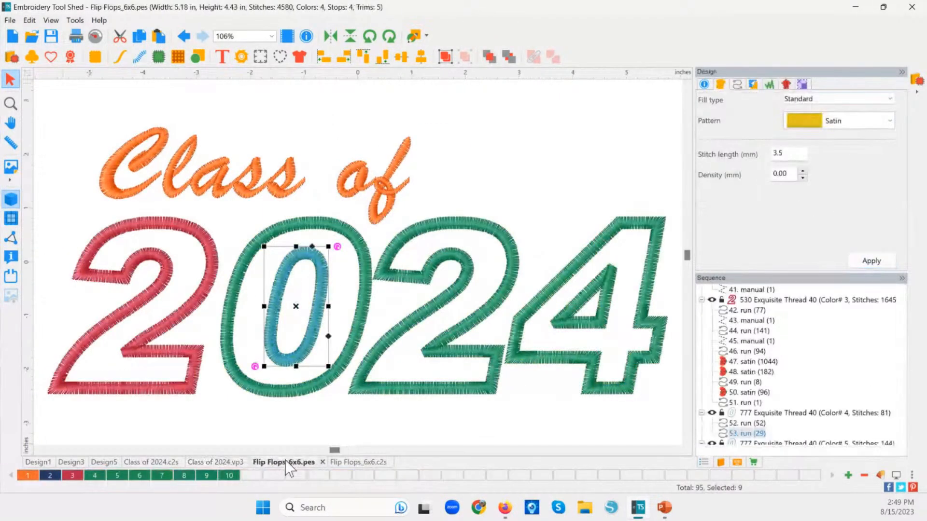
left_click(346, 463)
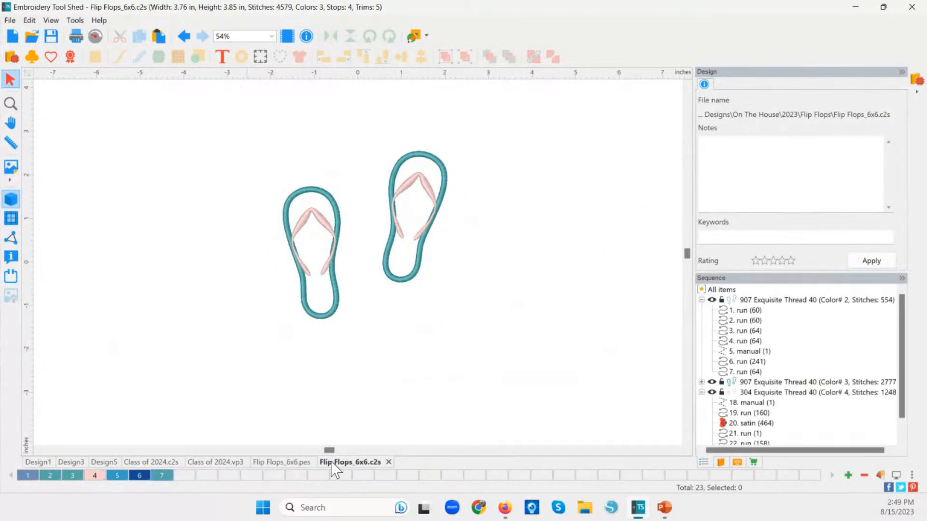
left_click(71, 463)
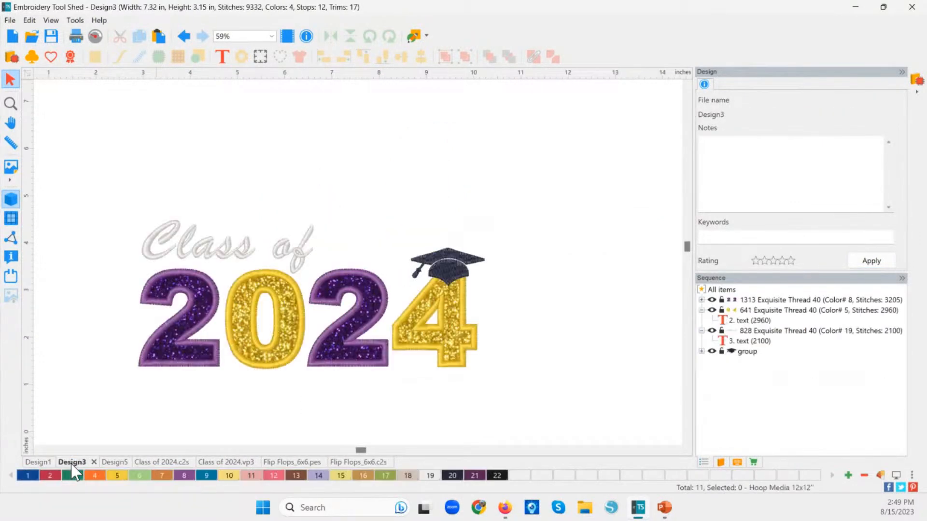
left_click(38, 462)
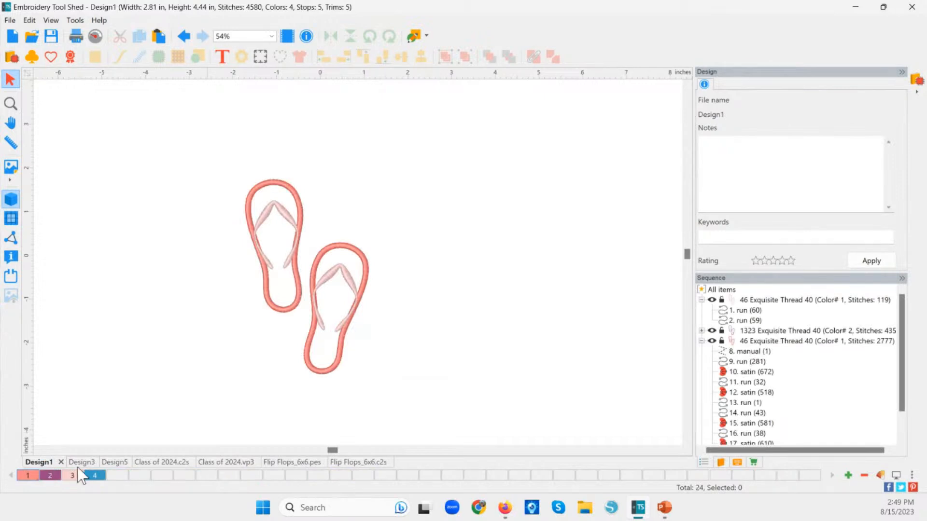
In Design5, generate the cutter layout for the Aloha frame applique and check which file types it can be saved as
left_click(116, 462)
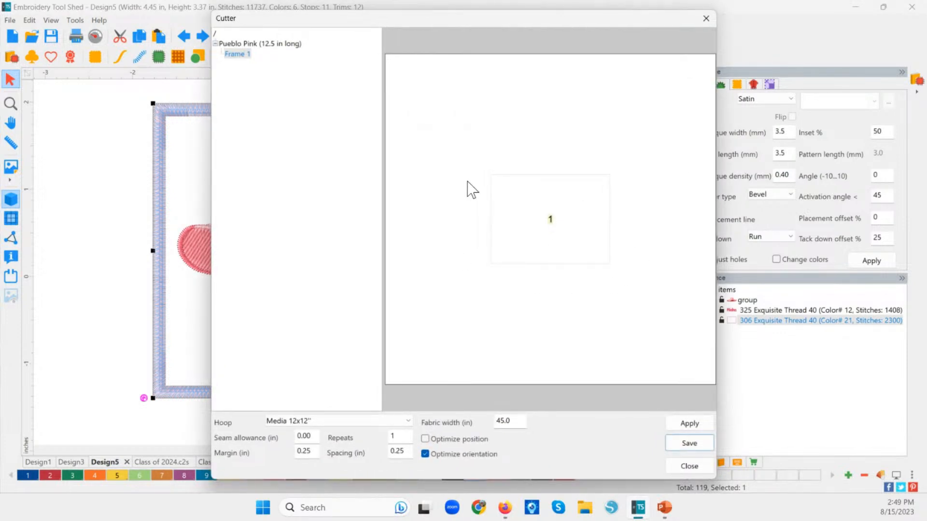
left_click(690, 443)
left_click(374, 309)
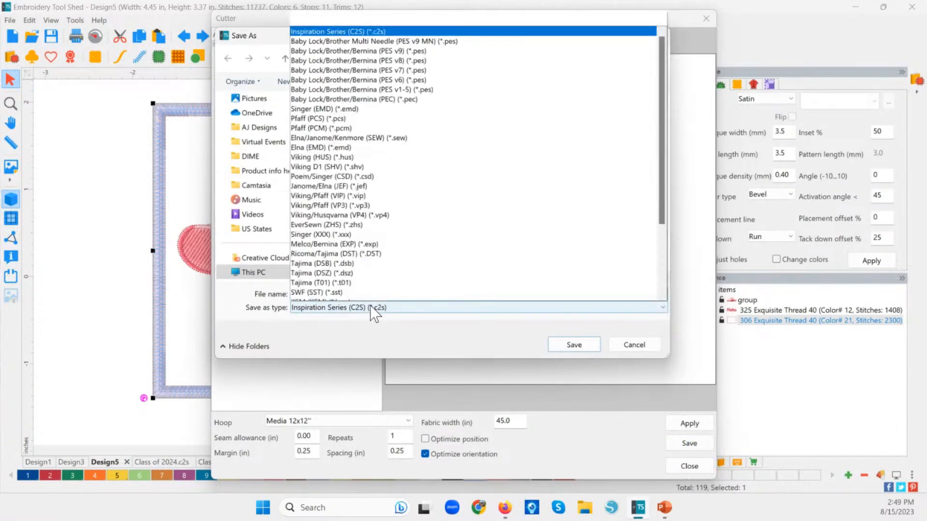
scroll(374, 311, "down", 5)
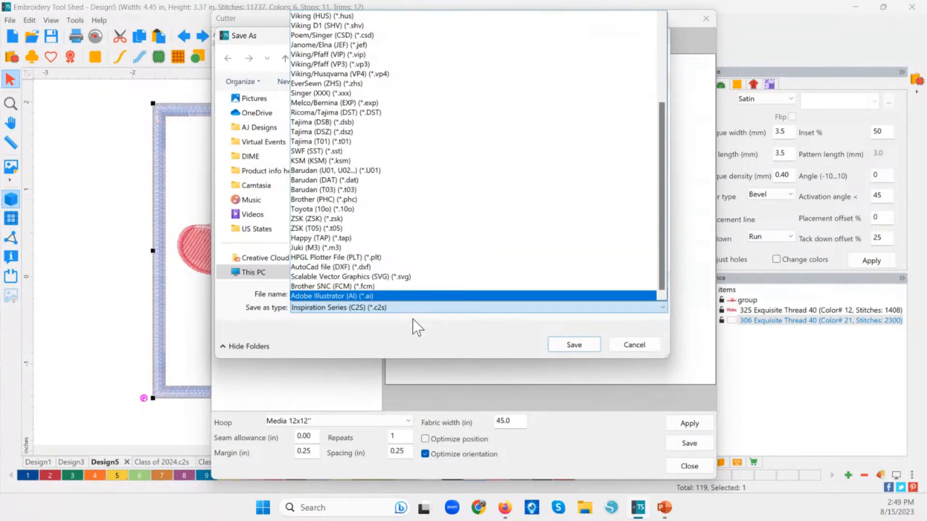
left_click(632, 346)
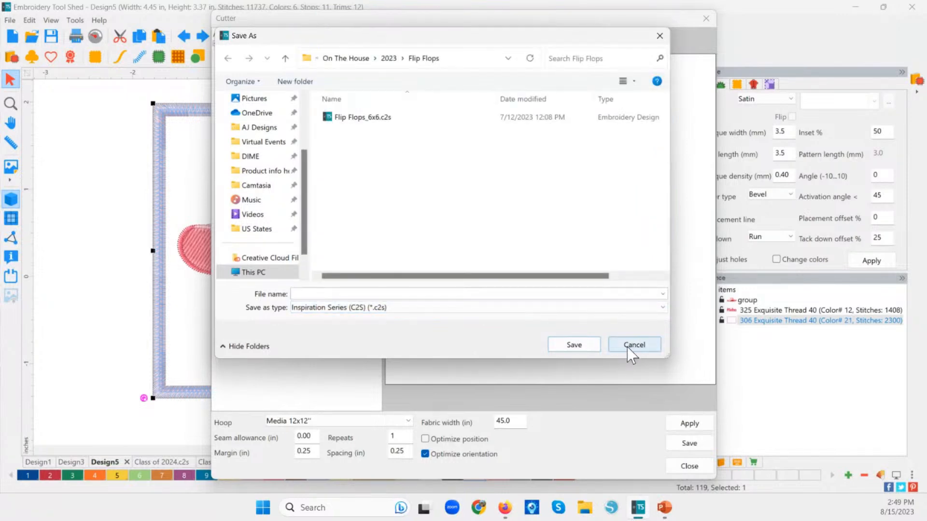
left_click(634, 345)
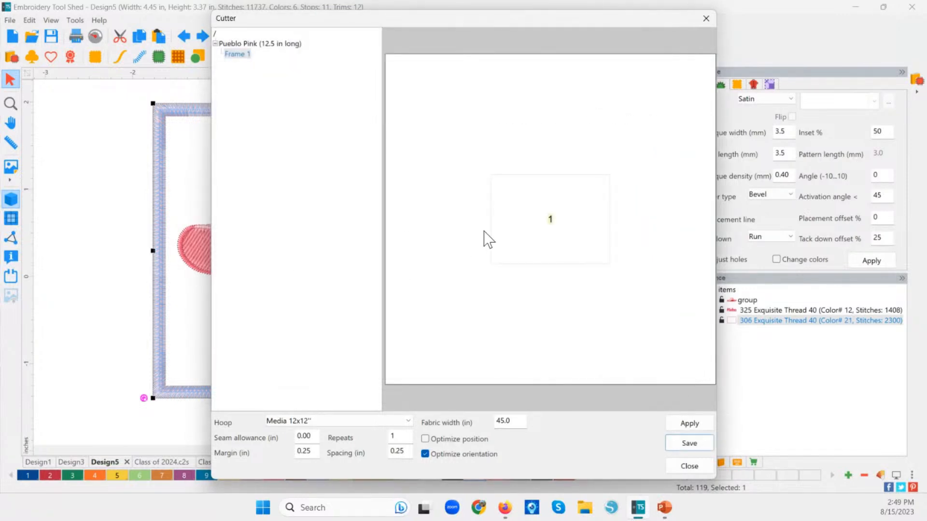
left_click(706, 18)
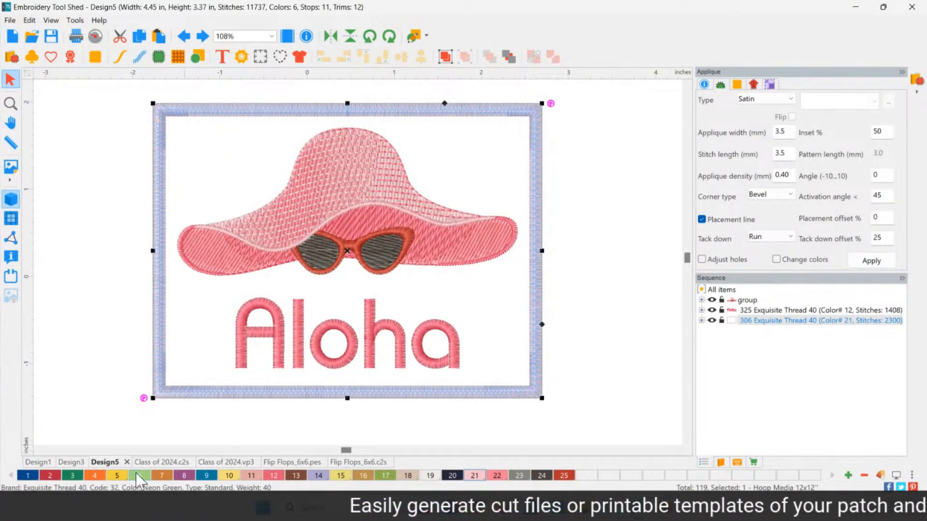
In Design1, hide every thread color group except the first one, 46 Exquisite Thread 40 with the two placement runs
left_click(68, 462)
left_click(42, 463)
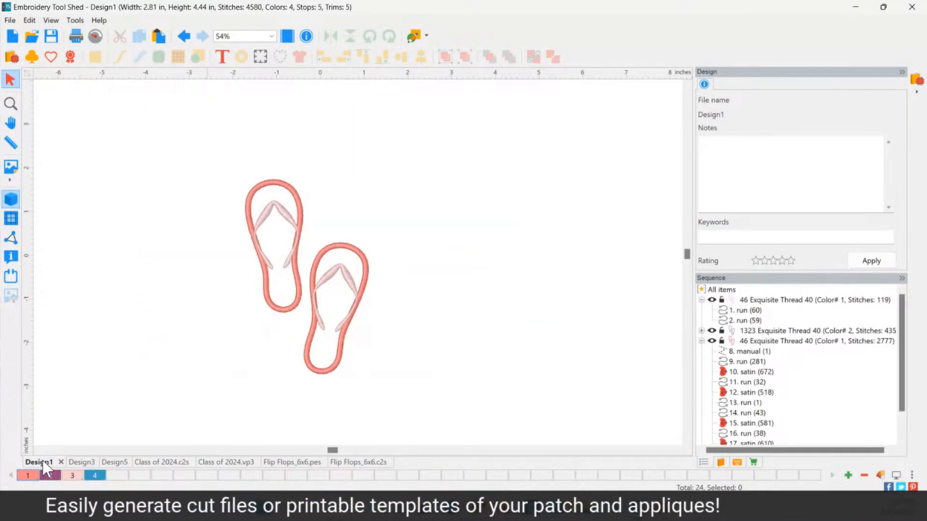
left_click(315, 375)
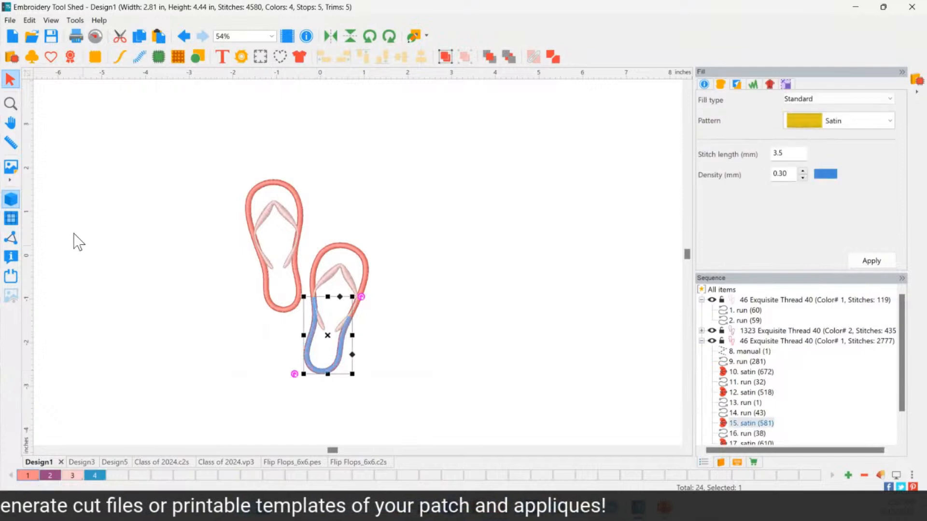
left_click(10, 104)
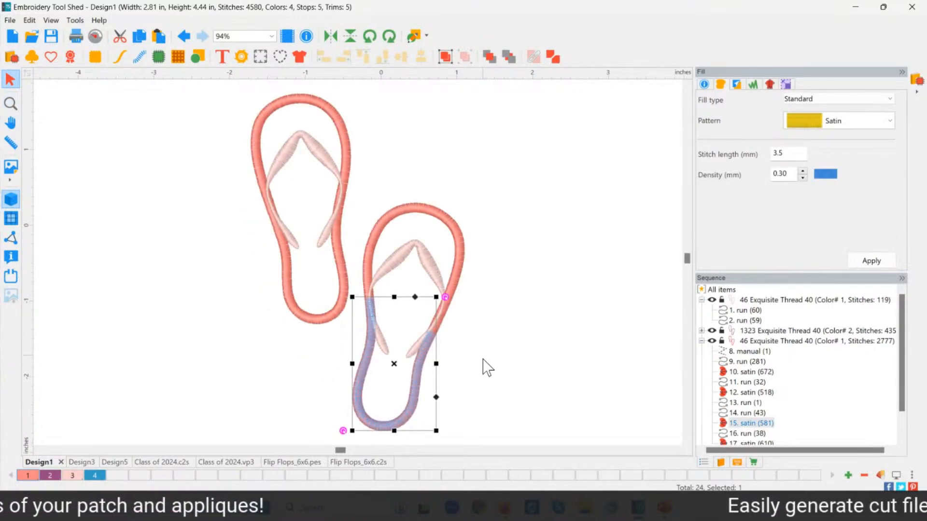
left_click(567, 305)
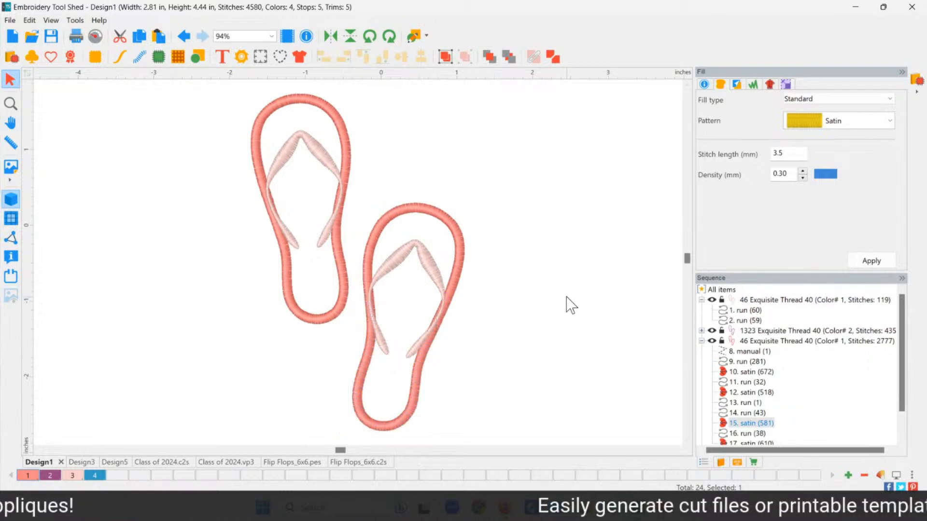
left_click(701, 342)
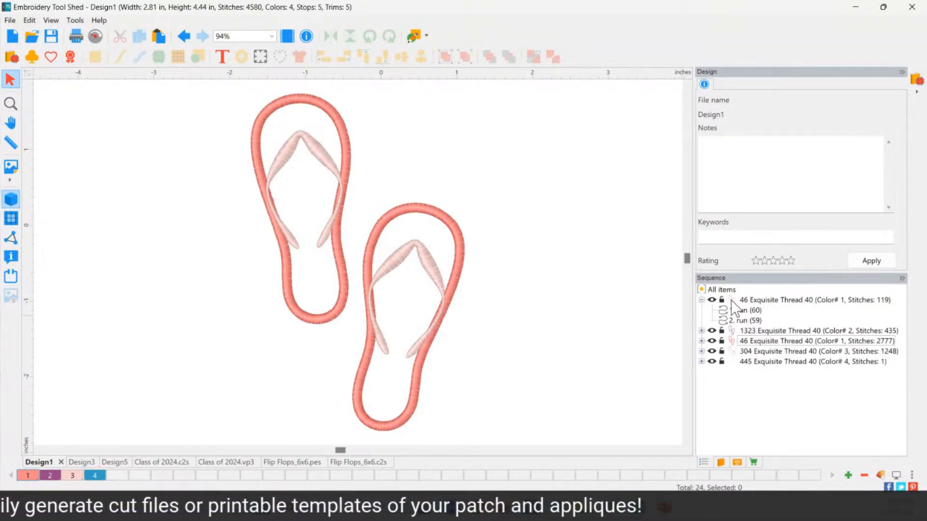
left_click(714, 332)
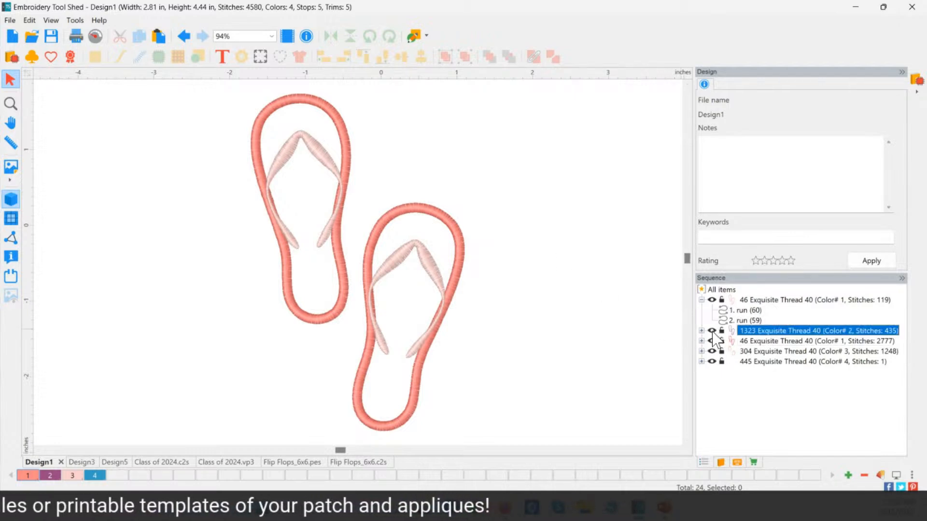
left_click(712, 341)
left_click(712, 351)
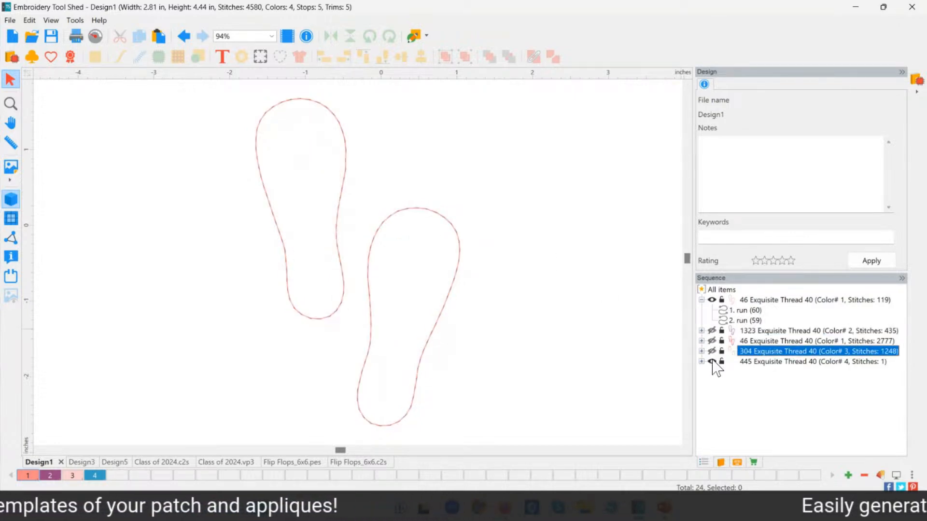
left_click(712, 361)
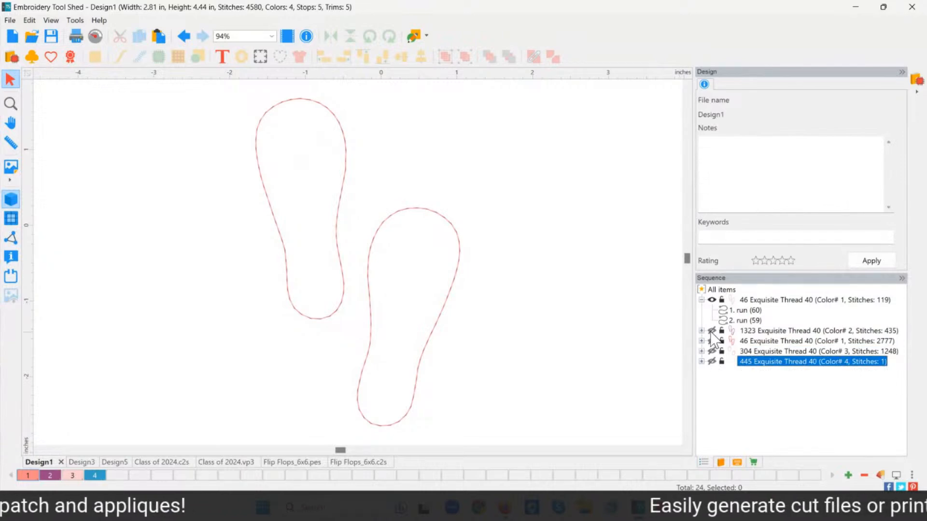
Temporarily show the 1323 Exquisite Thread 40 group to compare its tack-down runs with the flip-flop placement outlines
left_click(712, 332)
left_click(711, 341)
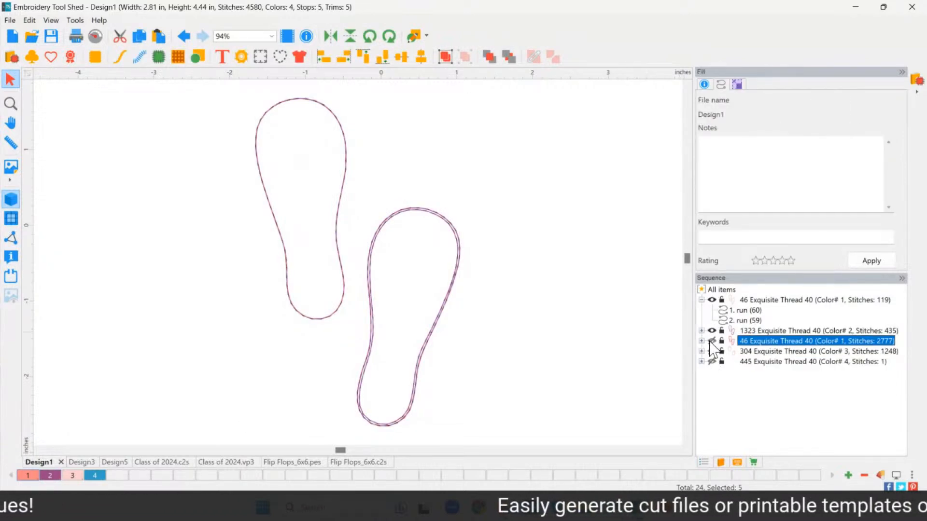
left_click(711, 341)
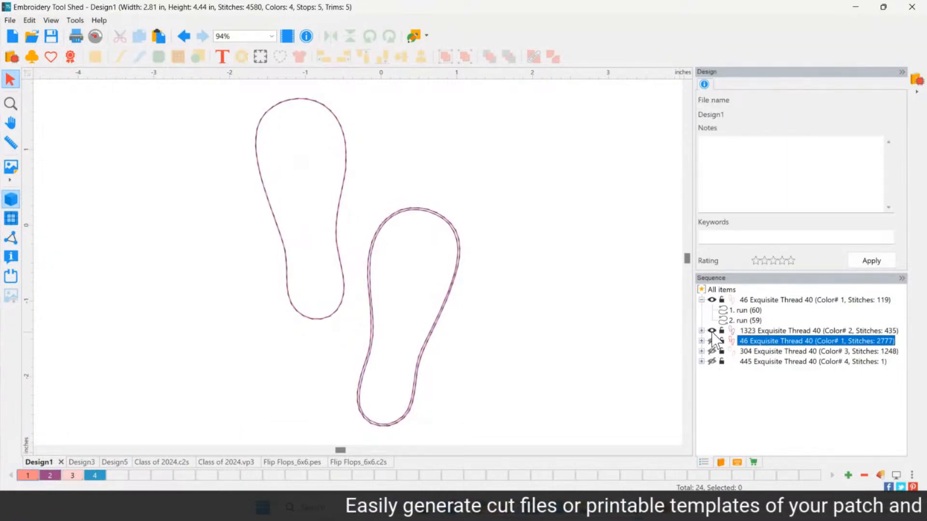
left_click(711, 330)
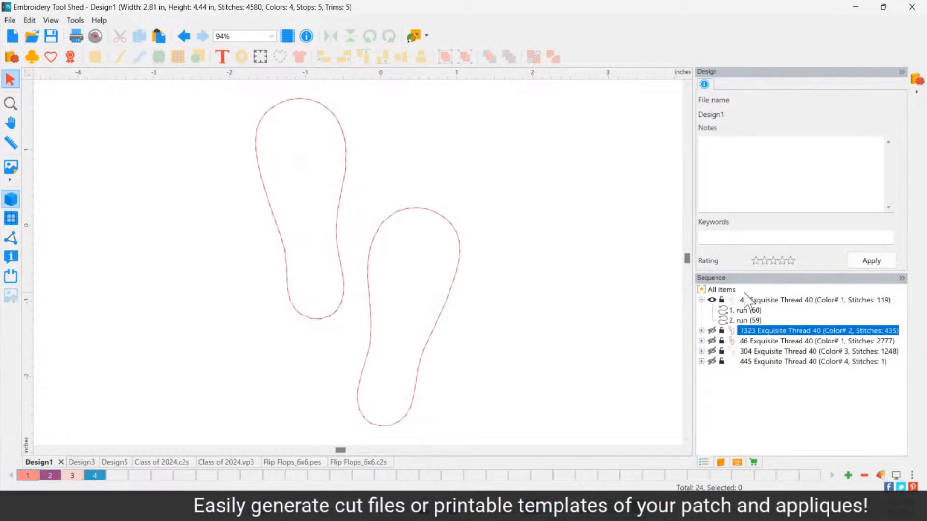
Try to generate a cutter layout from the first 46 Exquisite Thread 40 color group
left_click(751, 302)
left_click(752, 302)
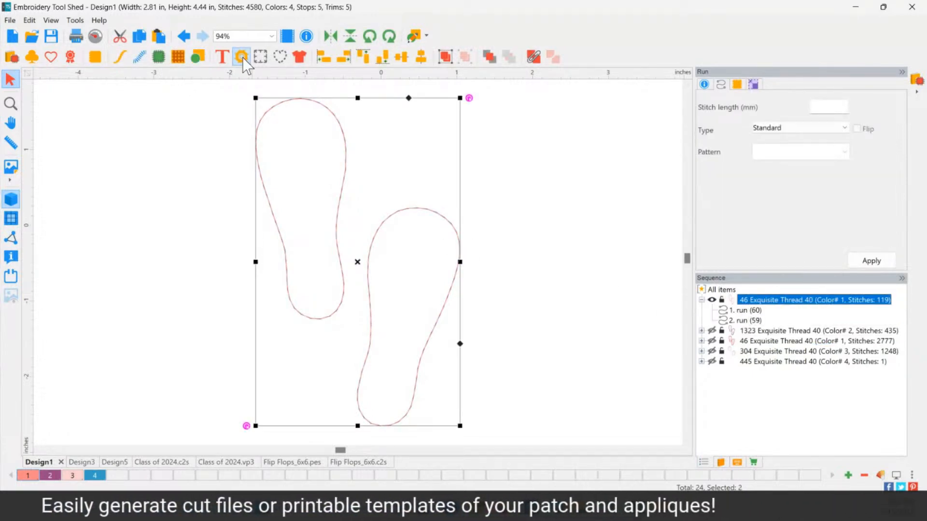
left_click(201, 254)
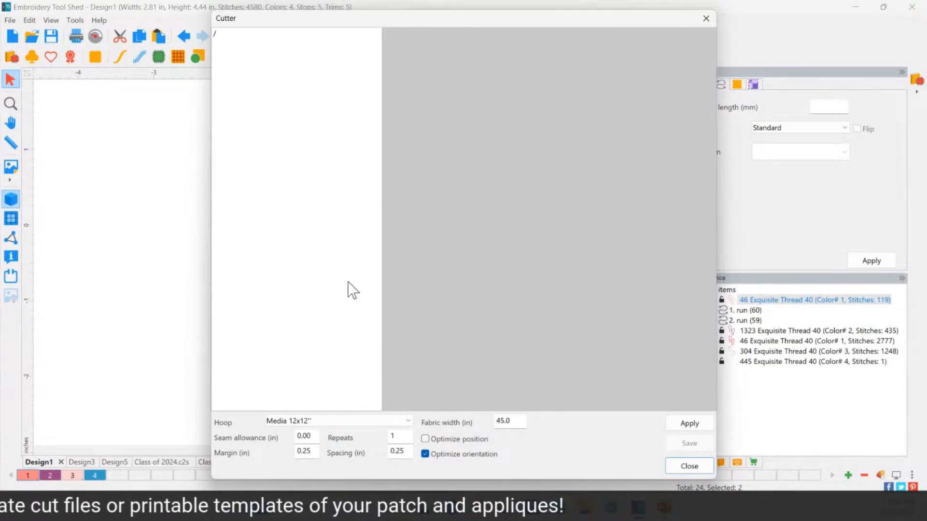
left_click(705, 467)
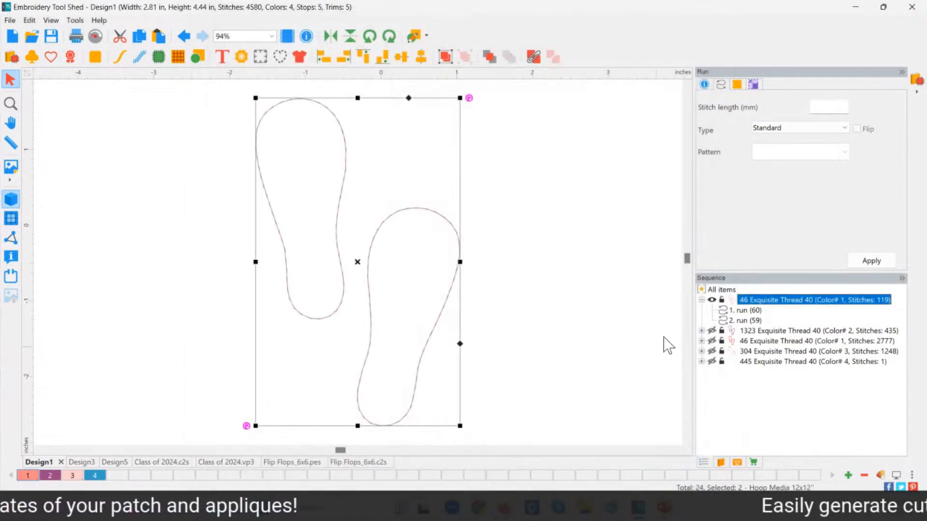
Try to generate a cutter layout from the two individually selected placement runs
left_click(745, 311)
left_click(747, 321, "shift")
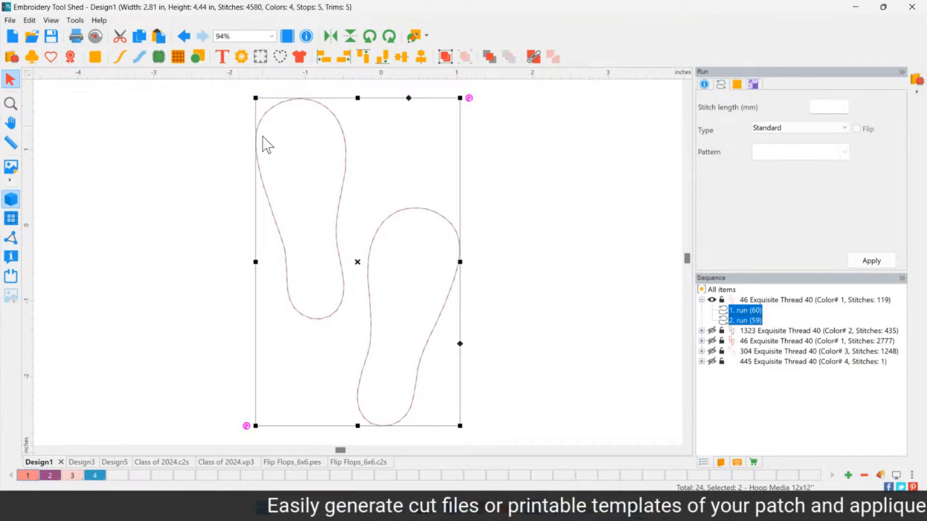
left_click(247, 61)
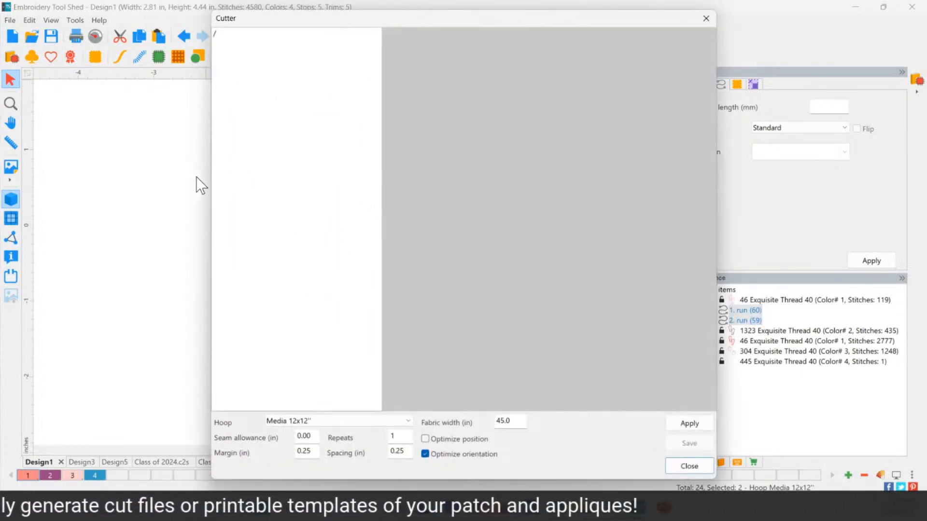
left_click(688, 466)
left_click(512, 224)
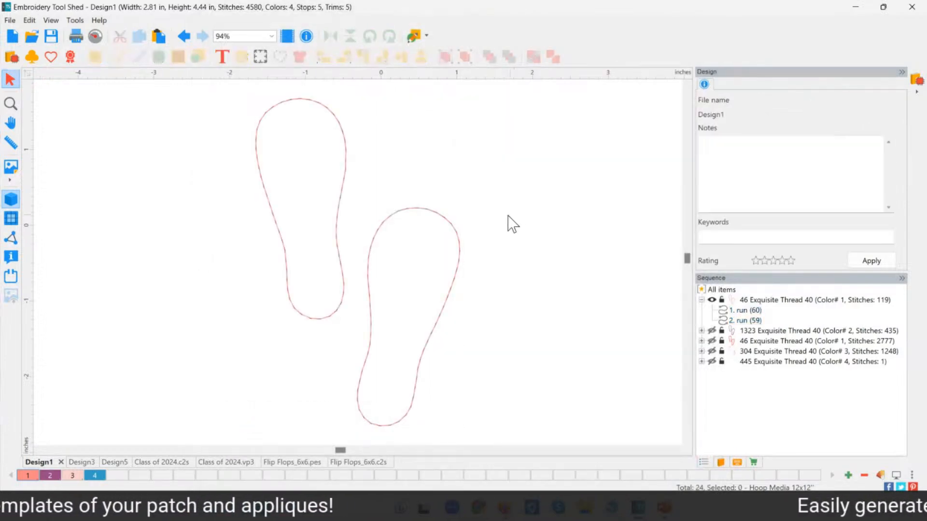
Create a united outline from both flip-flop placement runs with 0.00 in distance, 1 repeat and stitches included
left_click(394, 218)
left_click(343, 137, "shift")
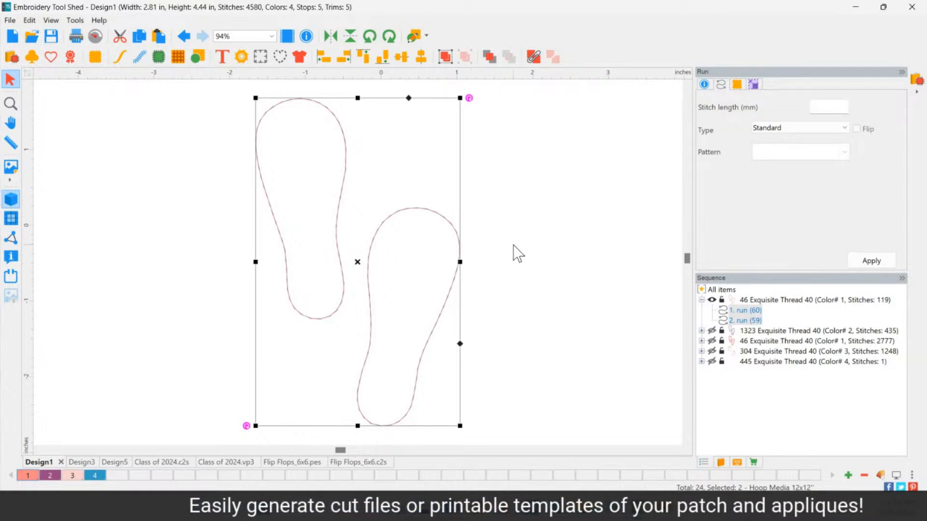
left_click(517, 228)
left_click(407, 209)
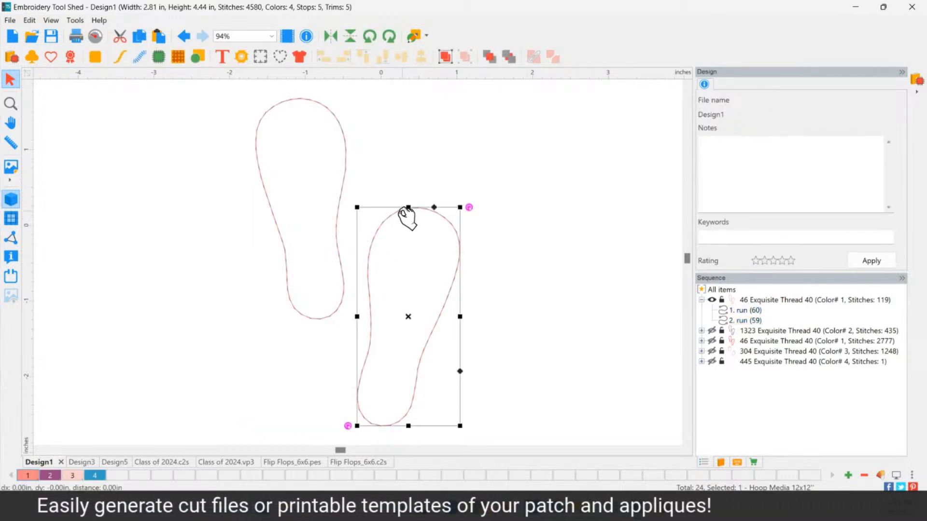
left_click(304, 115, "ctrl")
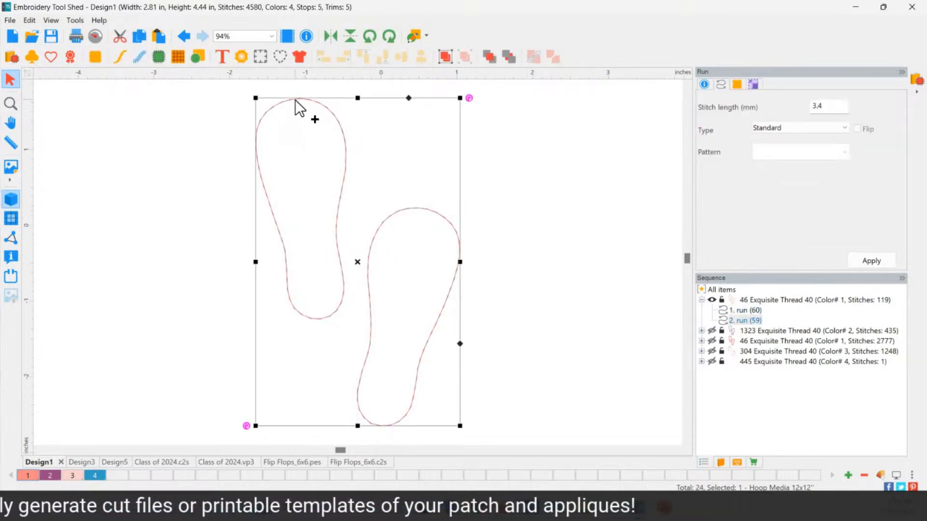
left_click(280, 57)
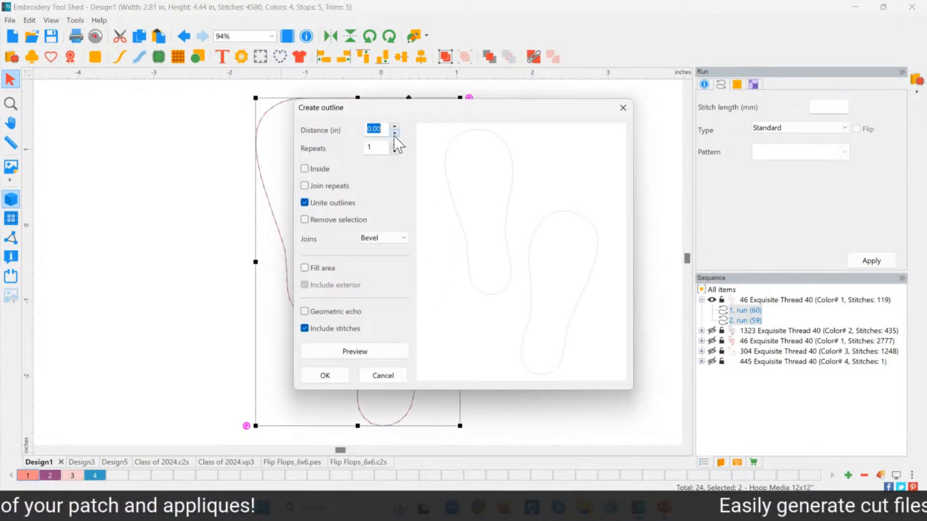
left_click(353, 351)
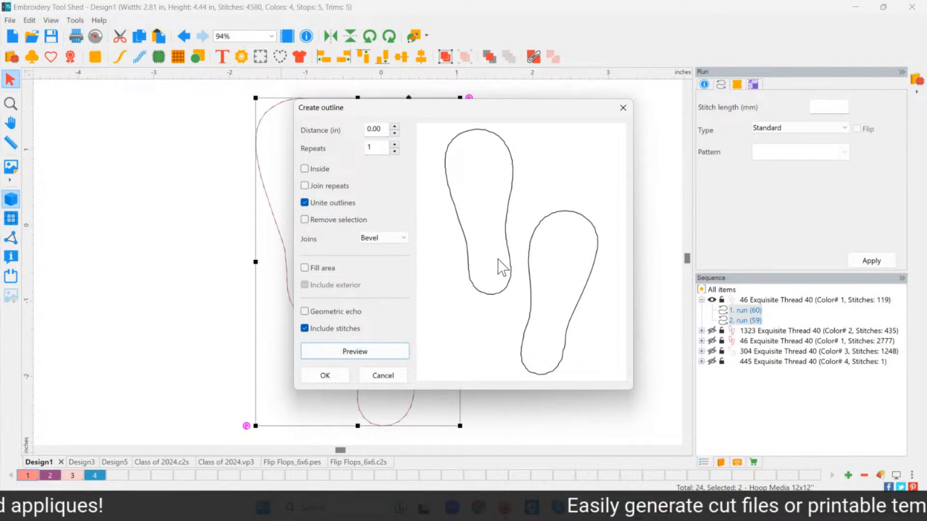
left_click(323, 376)
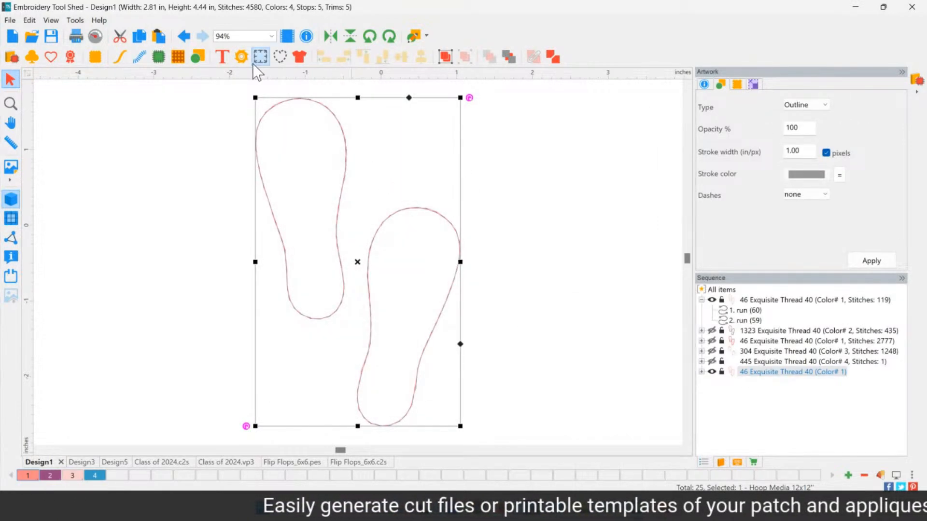
Generate a cutter layout from the new flip-flop outline artwork to inspect its cut shapes, and close it without saving
left_click(242, 56)
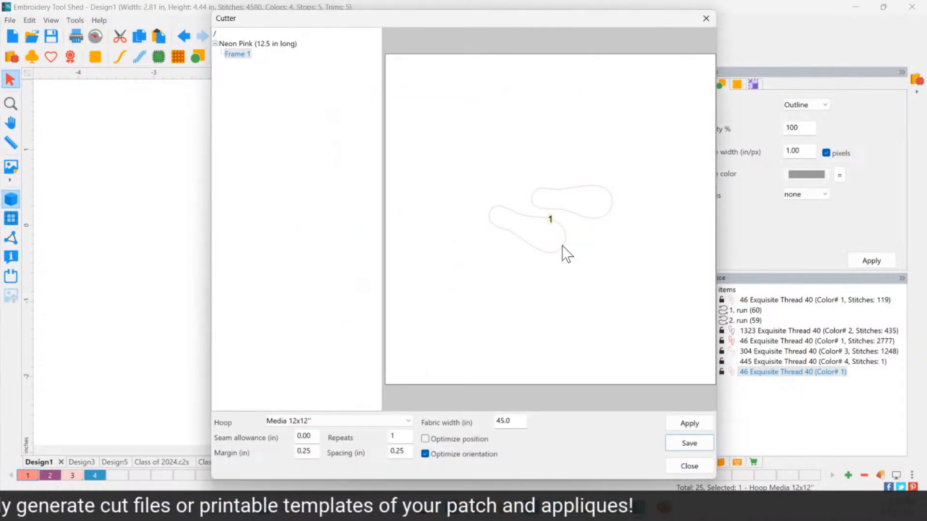
left_click(705, 20)
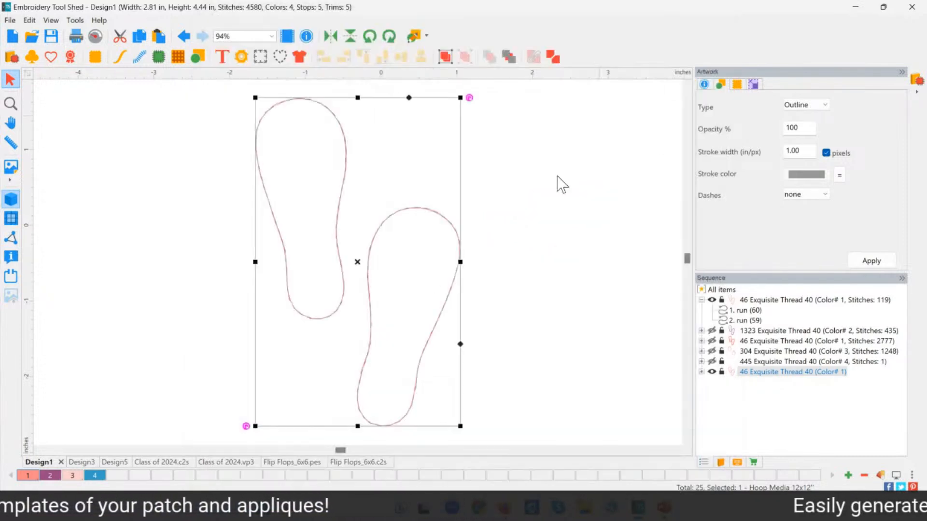
left_click(570, 287)
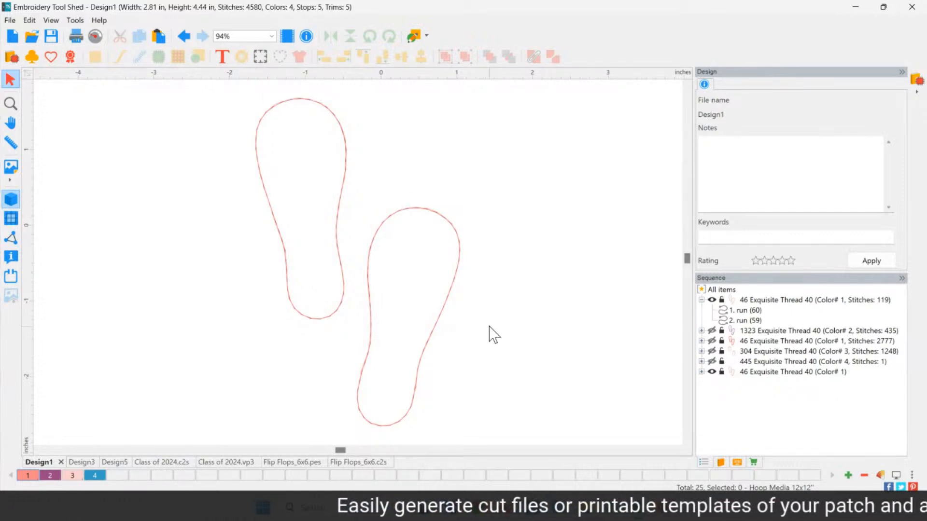
Create a new blank design and import the Flower.svg artwork from the SVG images folder
left_click(13, 38)
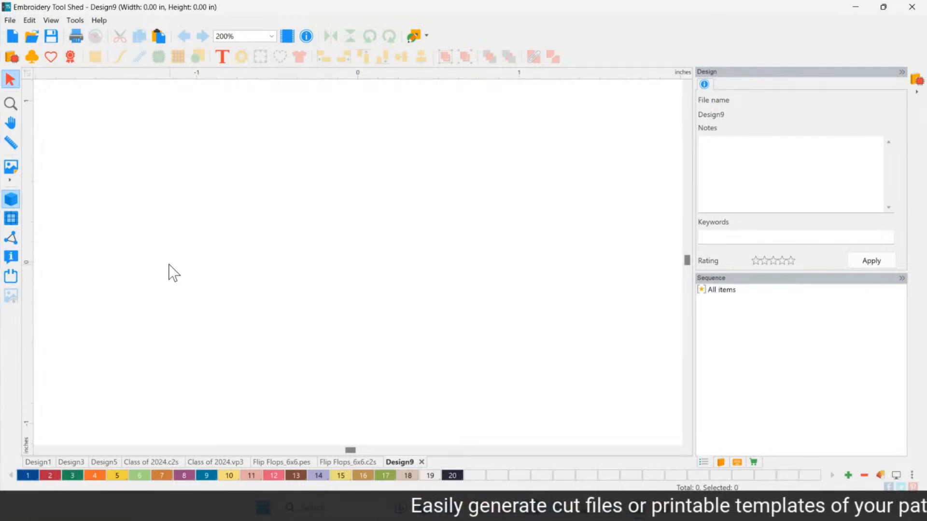
left_click(10, 22)
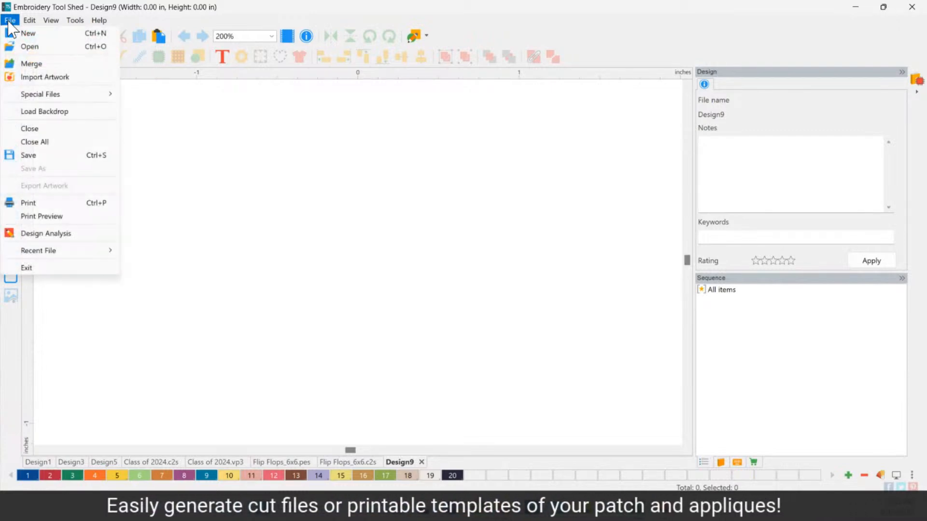
left_click(65, 79)
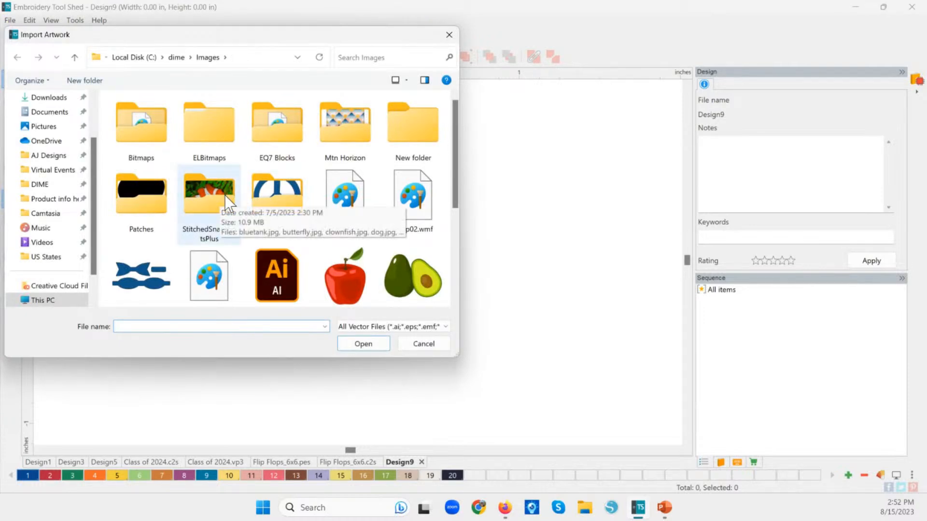
double_click(273, 198)
left_click(242, 232)
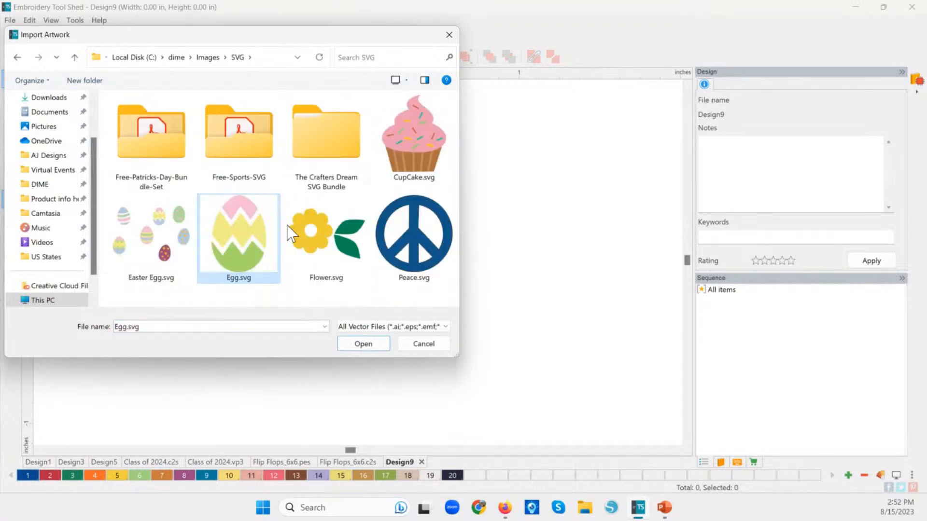
left_click(408, 234)
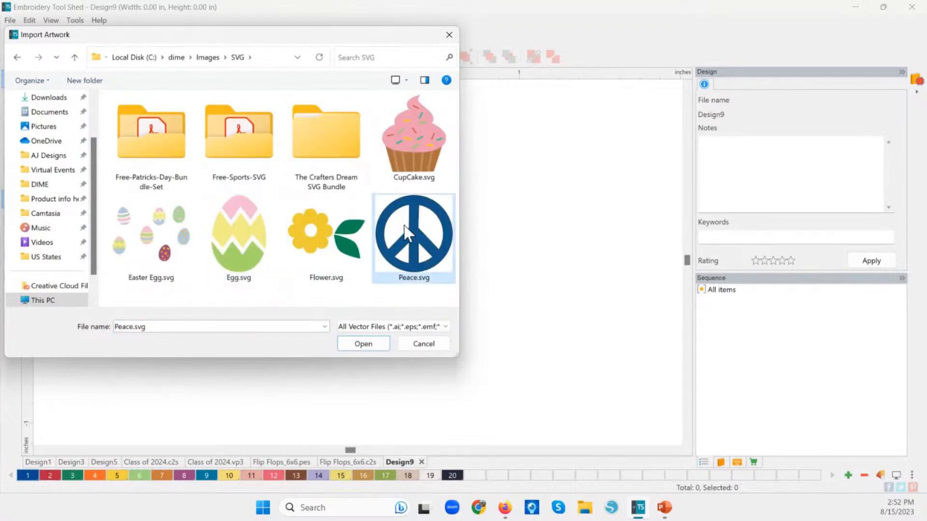
left_click(311, 238)
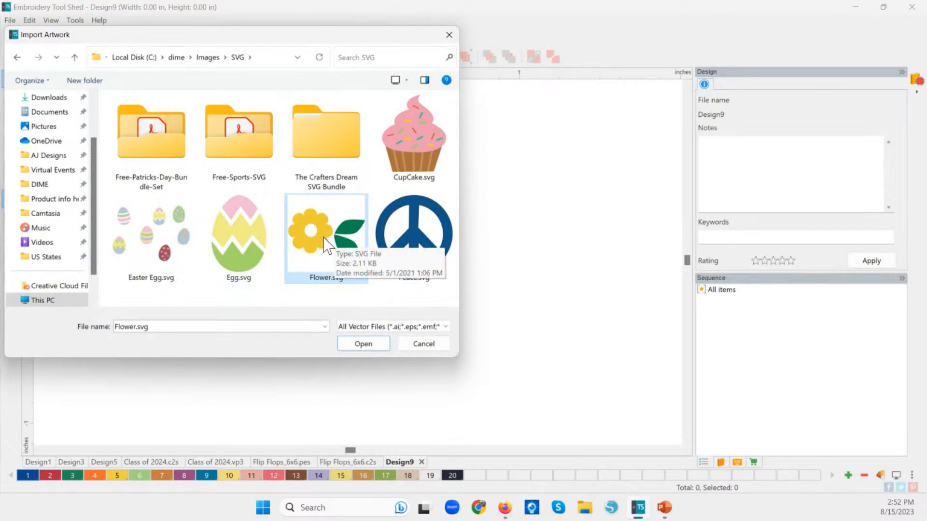
double_click(323, 237)
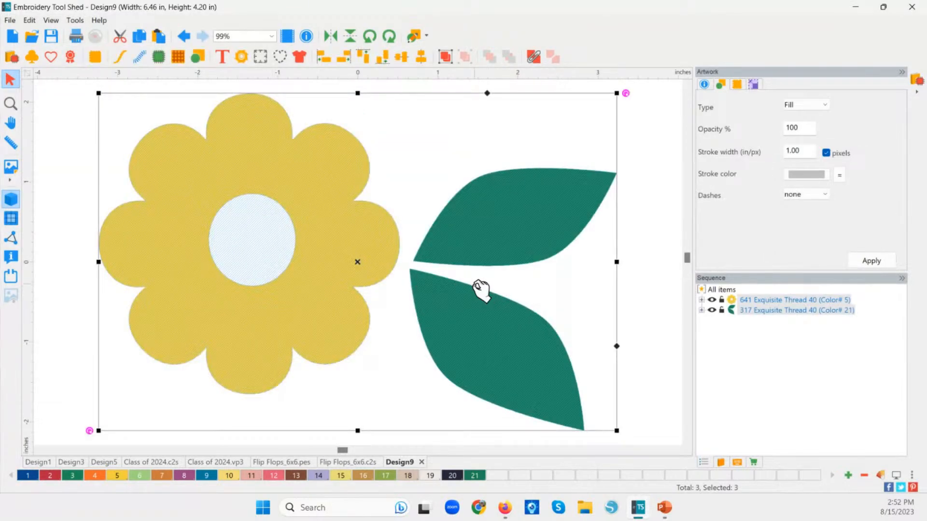
left_click(630, 287)
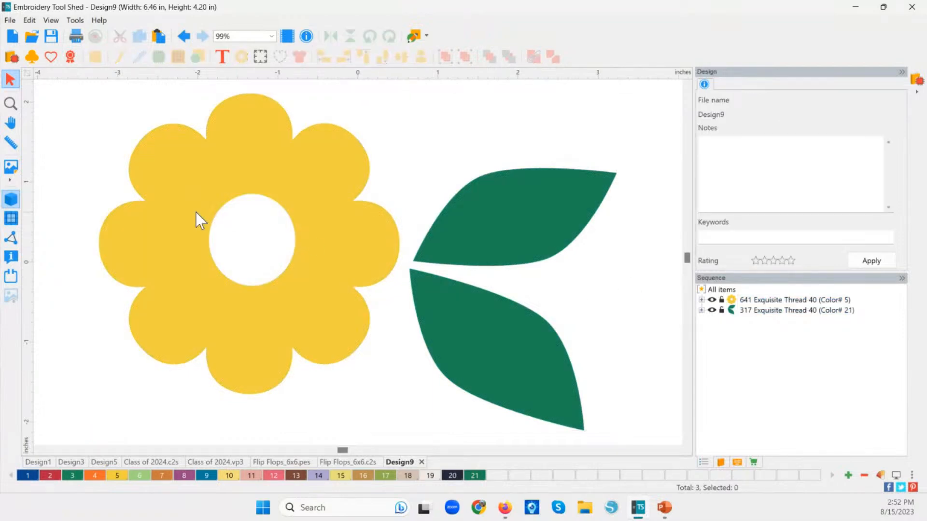
Convert the yellow flower artwork into a satin applique
left_click(265, 193)
left_click(486, 236)
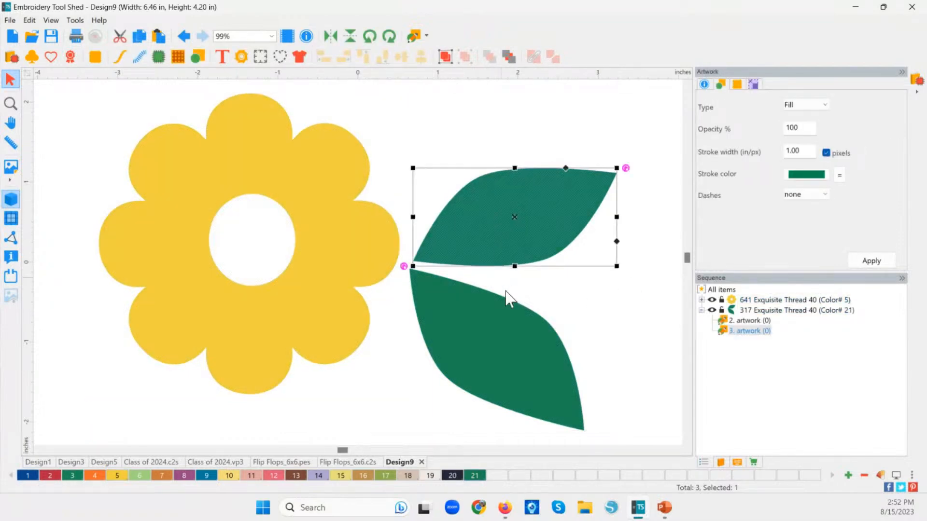
left_click(517, 358)
left_click(327, 234)
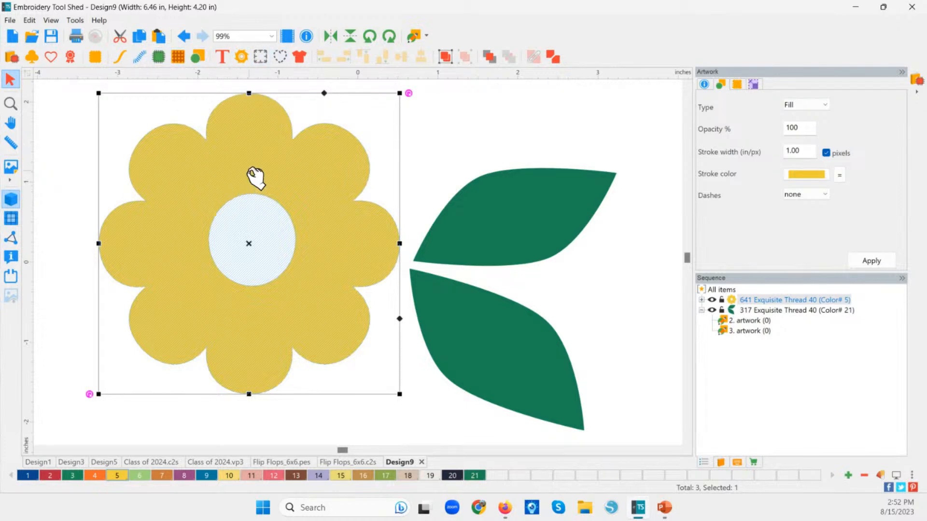
left_click(157, 57)
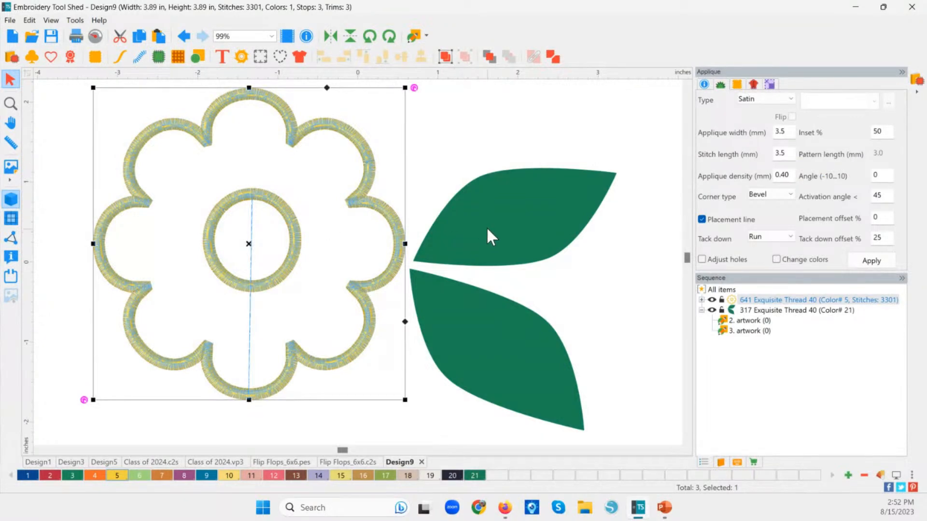
Convert both green leaf artworks into satin appliques
left_click(488, 237)
left_click(500, 307, "shift")
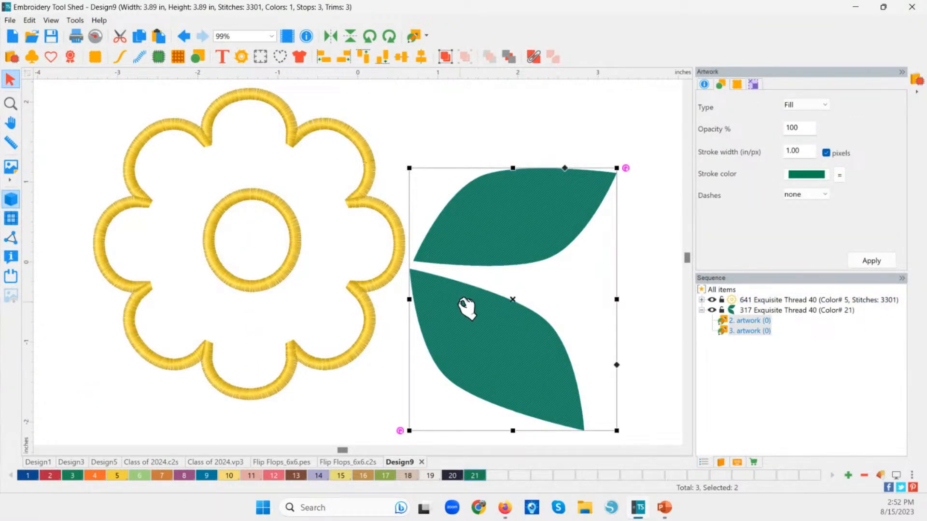
left_click(157, 57)
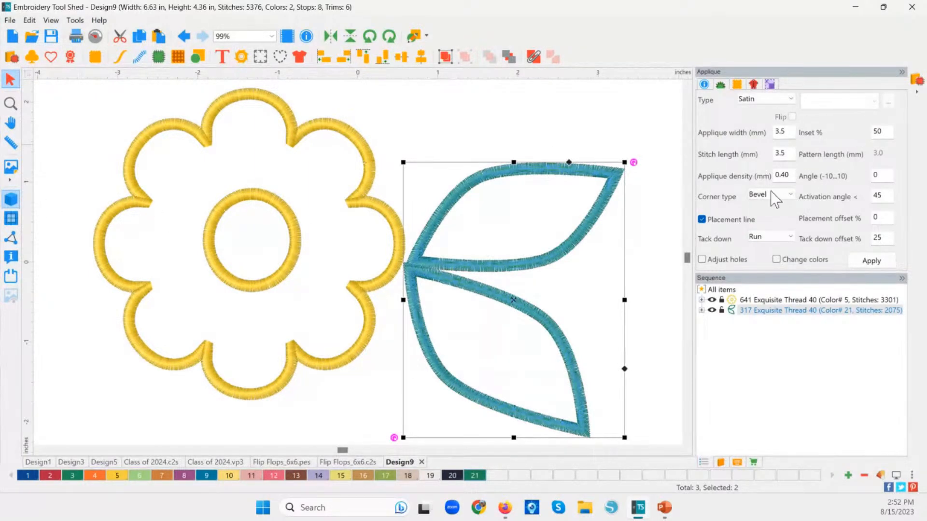
Try the Tackle Twill applique type on both leaves, followed by the E-Stitch type
left_click(769, 100)
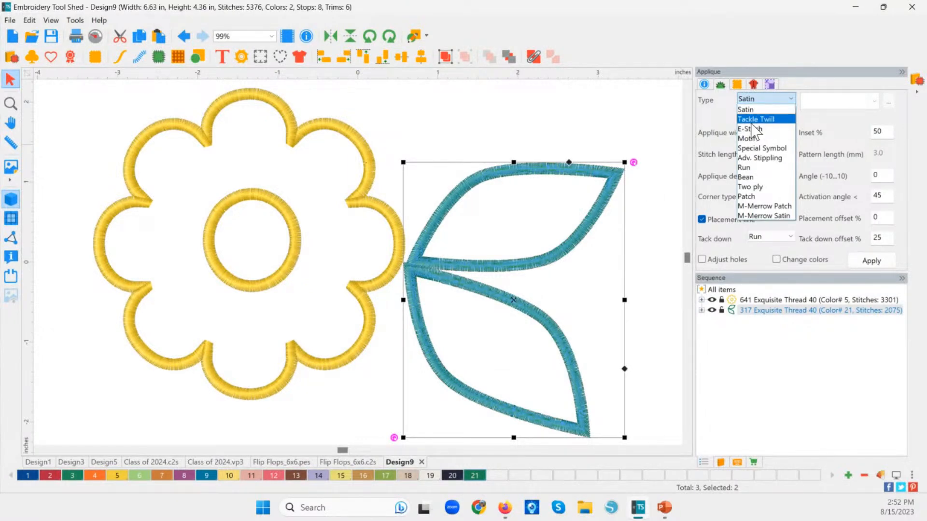
left_click(758, 121)
left_click(871, 260)
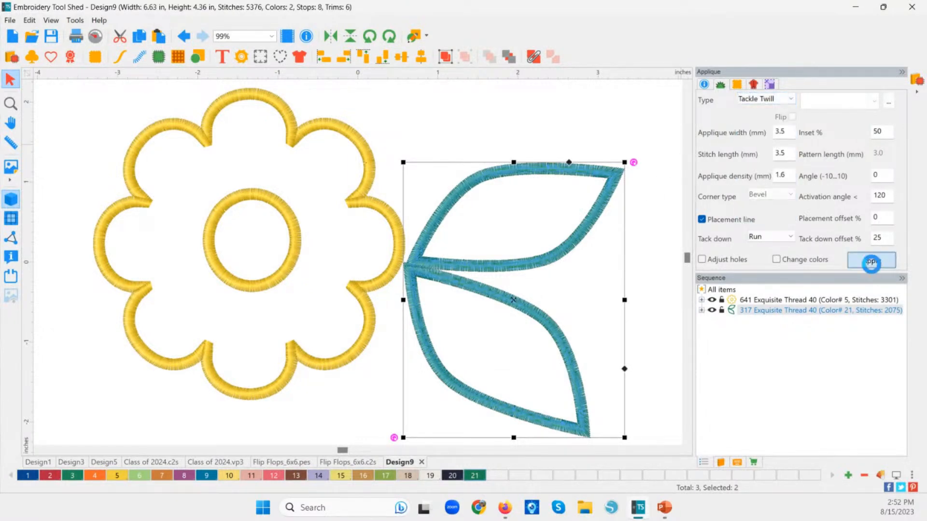
left_click(765, 102)
scroll(768, 109, "up", 1)
left_click(767, 132)
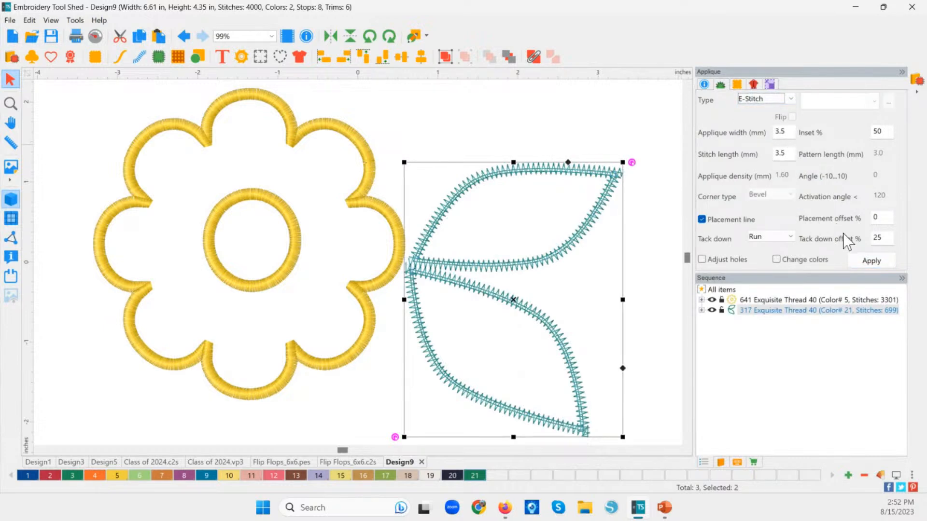
left_click(873, 260)
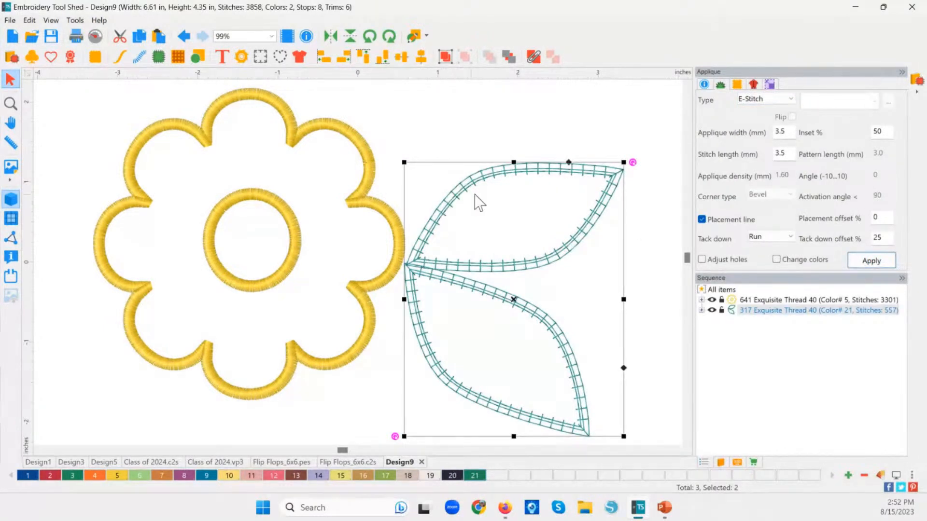
Try the Motif applique type with pattern 100 on both leaves, followed by the Run type
left_click(765, 99)
left_click(754, 141)
left_click(879, 259)
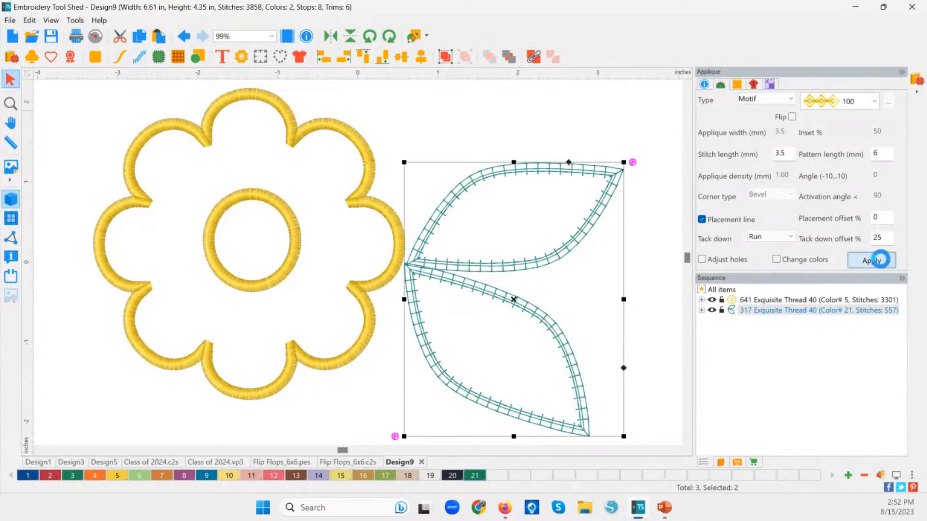
left_click(764, 101)
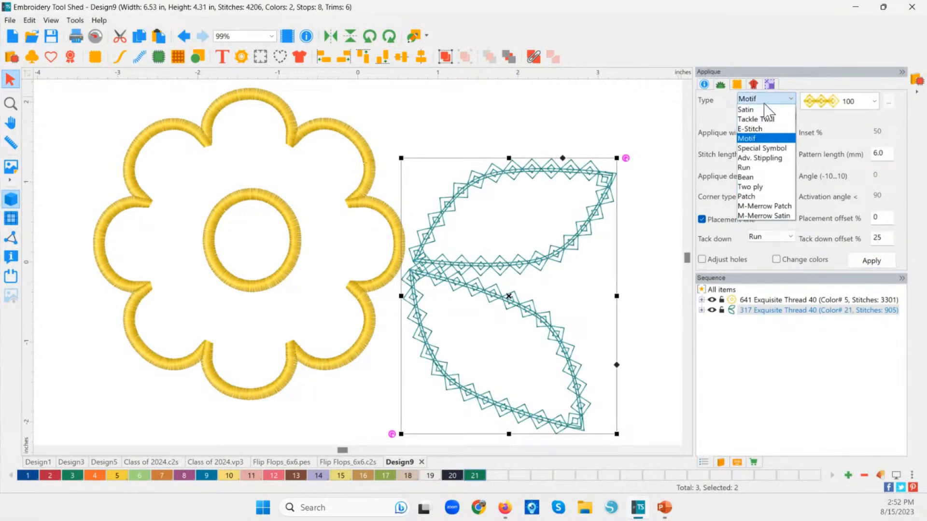
left_click(746, 168)
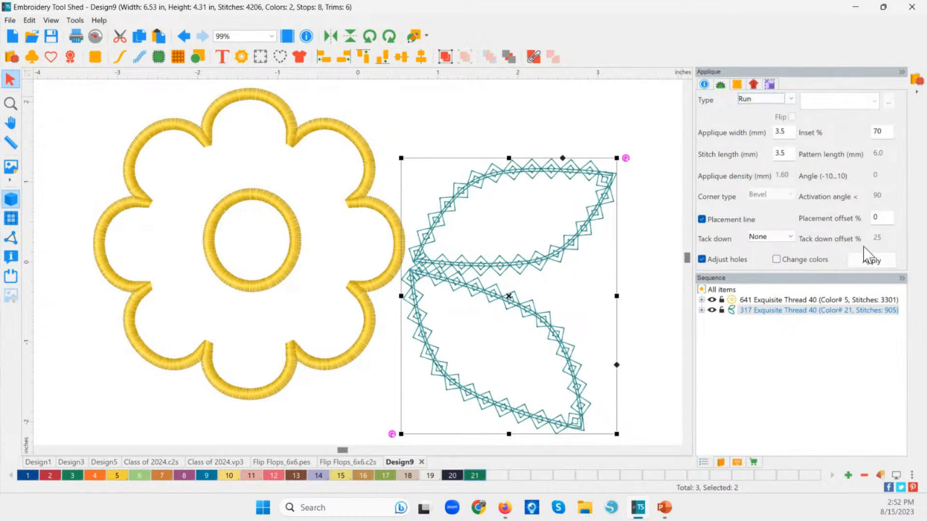
left_click(872, 260)
scroll(407, 140, "down", 1)
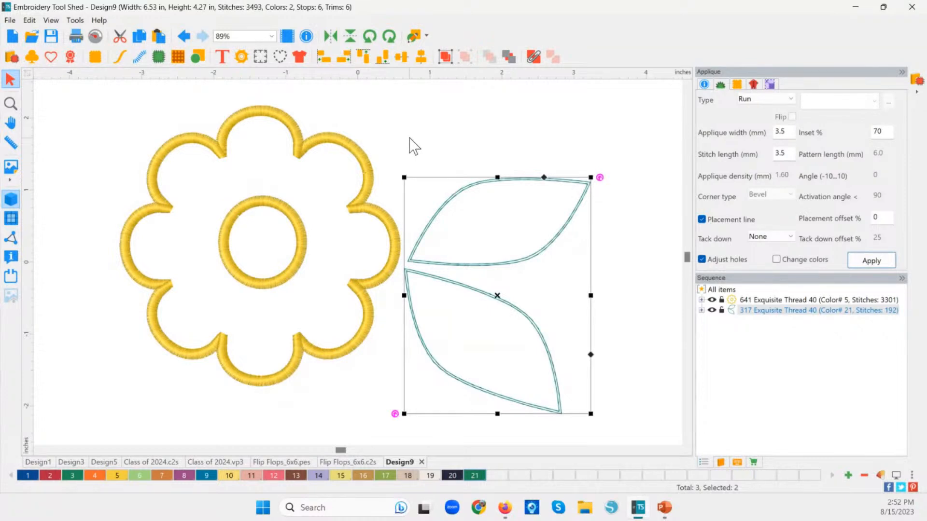
Undo the applique edits and restore the imported flower and leaves as plain filled artwork
key("ctrl+z")
key("ctrl+z")
key("ctrl+z")
key("ctrl+z")
key("ctrl+z")
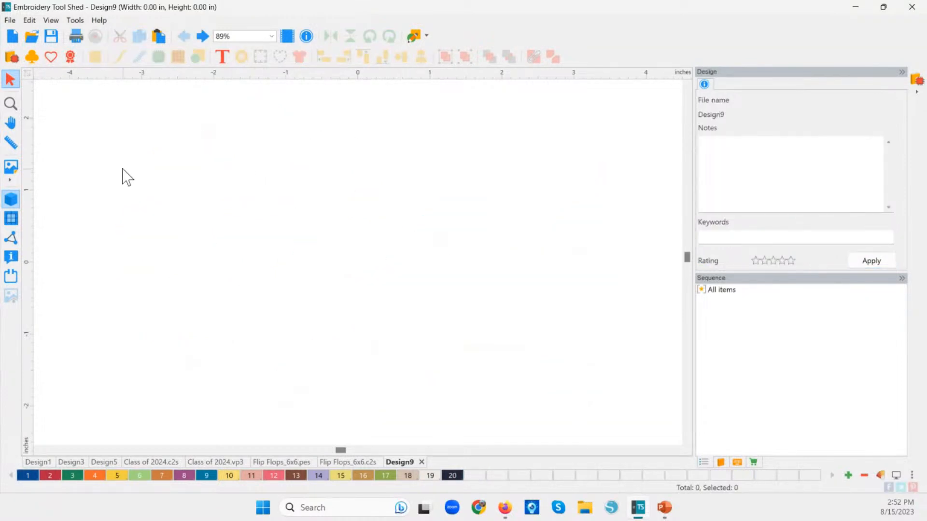
key("ctrl+y")
Select the flower and each leaf in turn to examine the separate artwork pieces
left_click(320, 230)
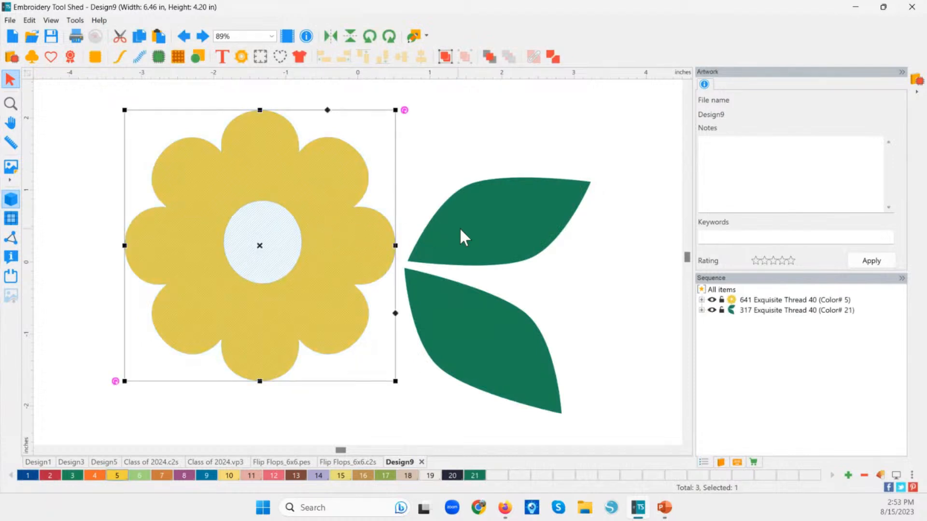
left_click(463, 232)
left_click(456, 345)
left_click(356, 294)
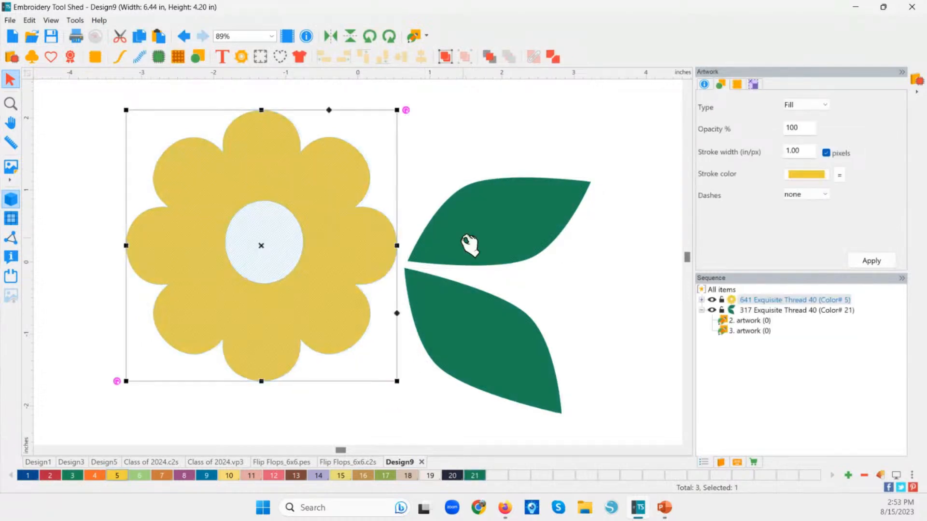
left_click(468, 244)
left_click(478, 321)
left_click(340, 261)
left_click(511, 232)
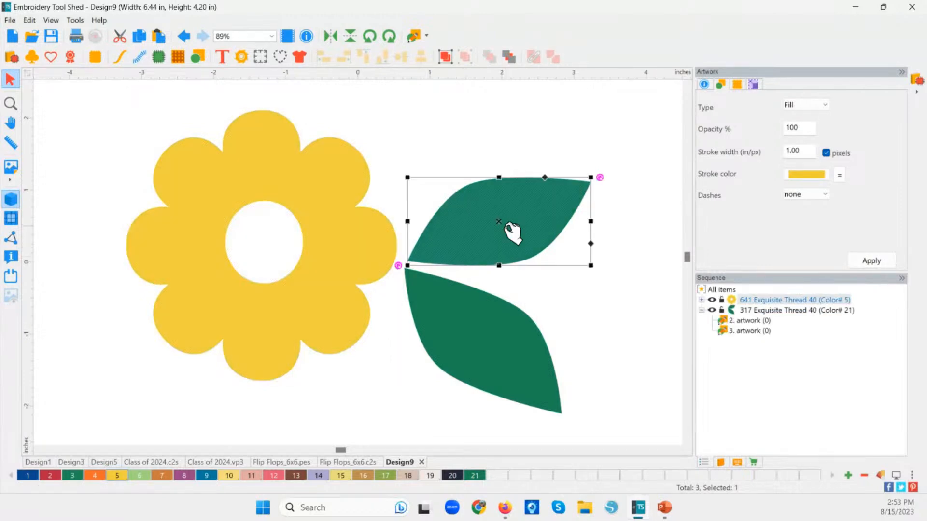
left_click(463, 306)
left_click(368, 232)
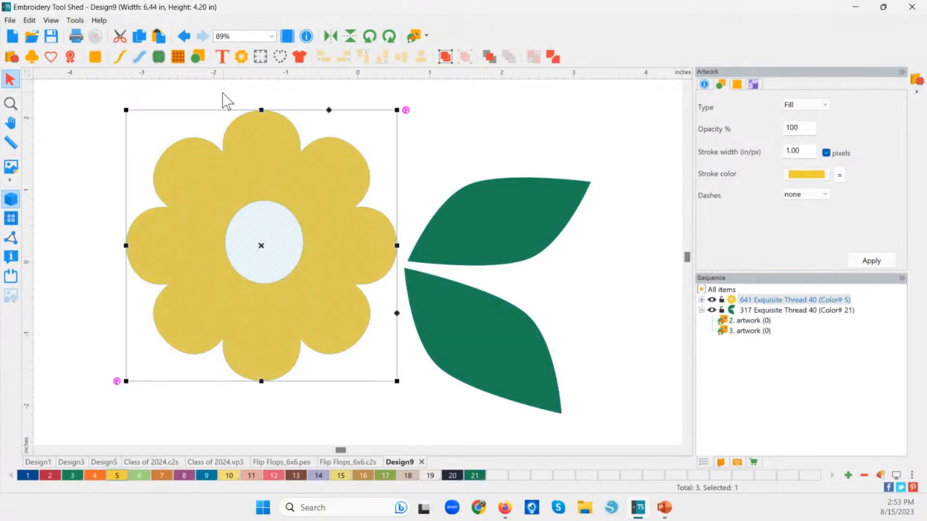
Start a new design and load Car.png from the Images folder as its backdrop
left_click(16, 39)
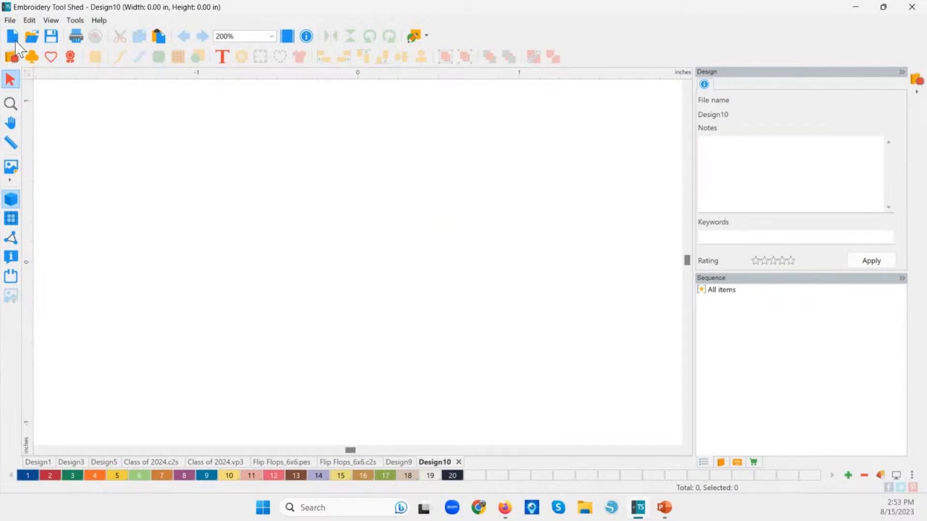
left_click(9, 20)
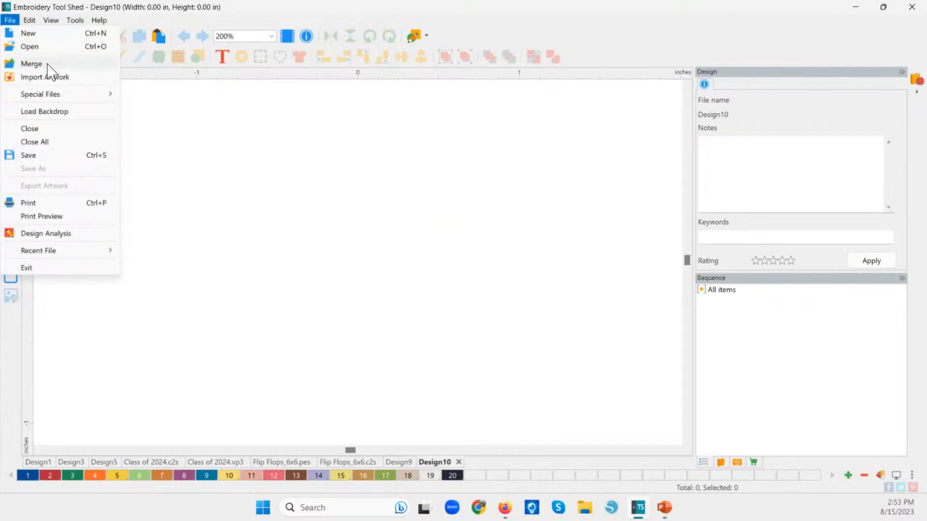
key("ctrl")
key("ctrl")
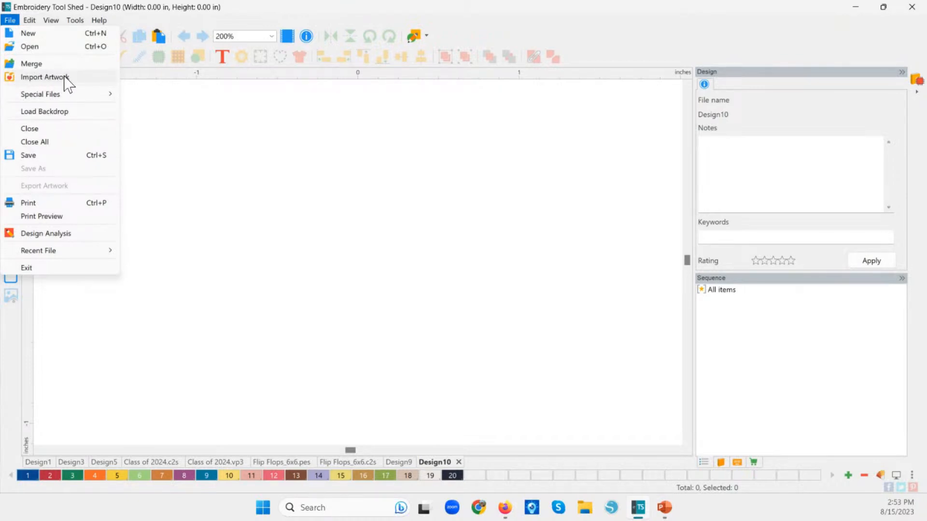
left_click(77, 111)
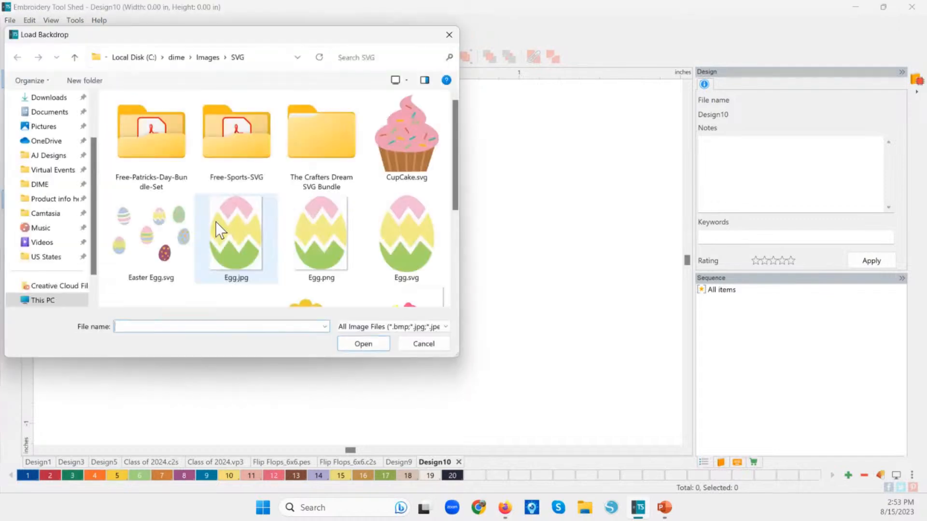
left_click(209, 59)
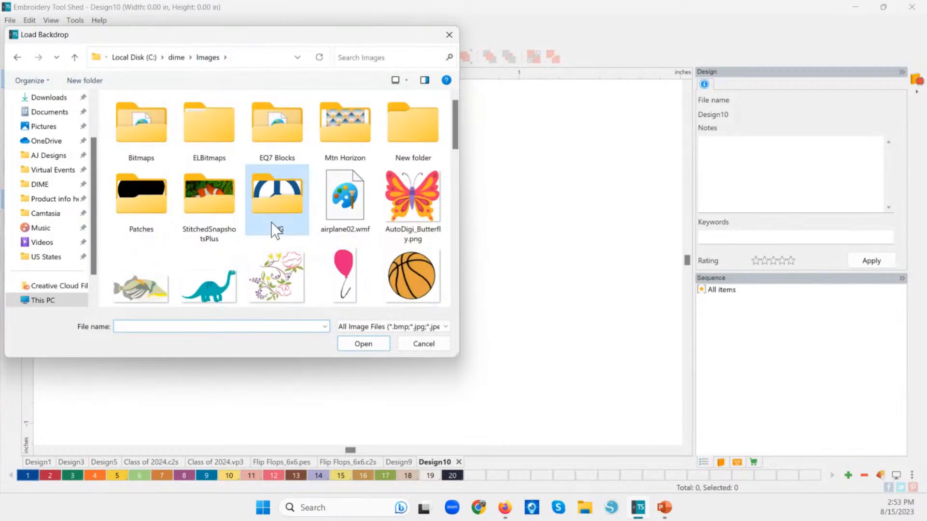
scroll(299, 224, "down", 3)
left_click(343, 227)
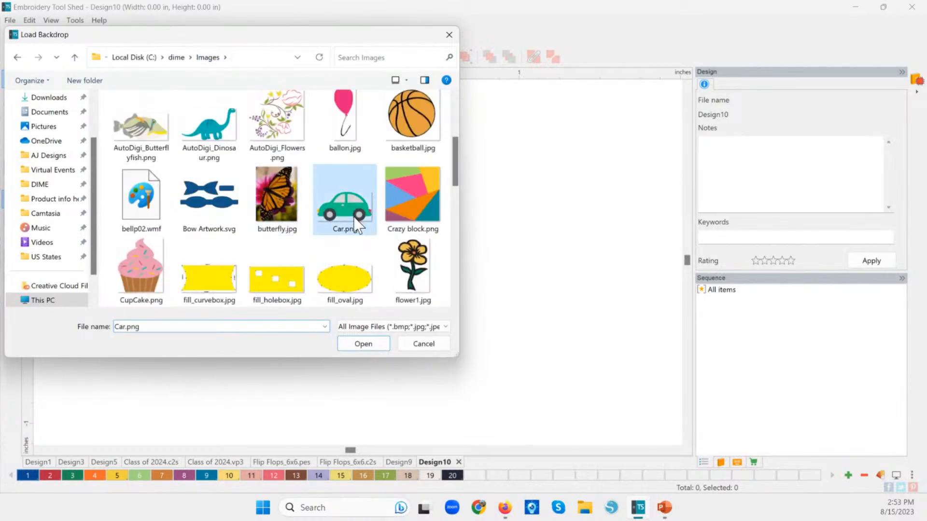
left_click(361, 344)
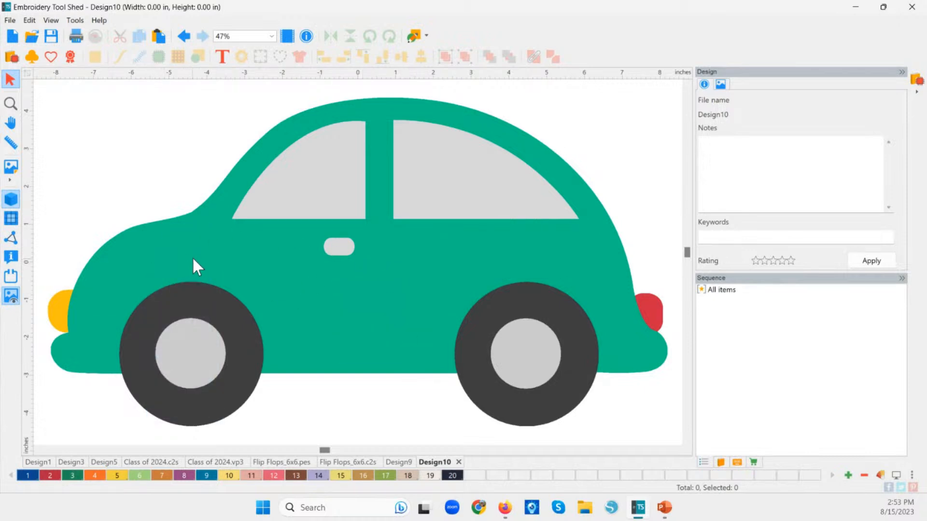
Set the car backdrop's width to 5 inches and fit it to the view
scroll(198, 256, "down", 1)
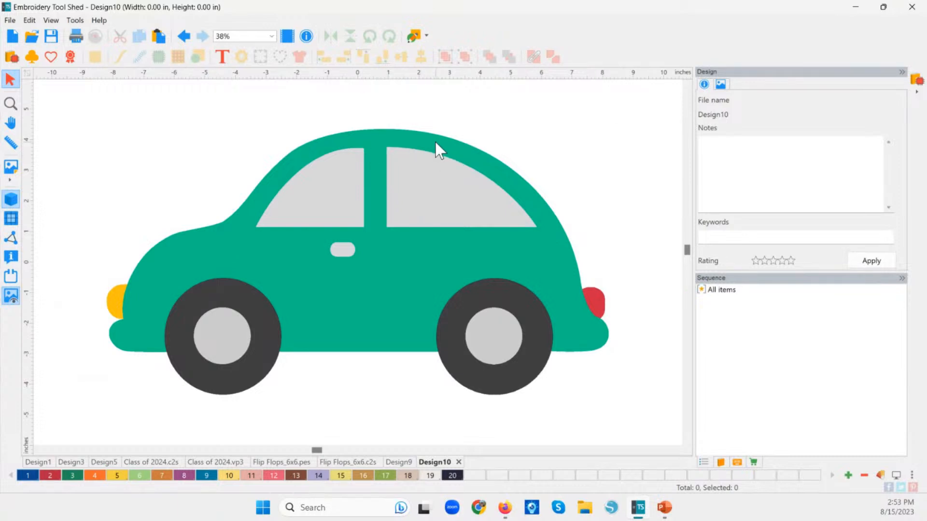
left_click(427, 36)
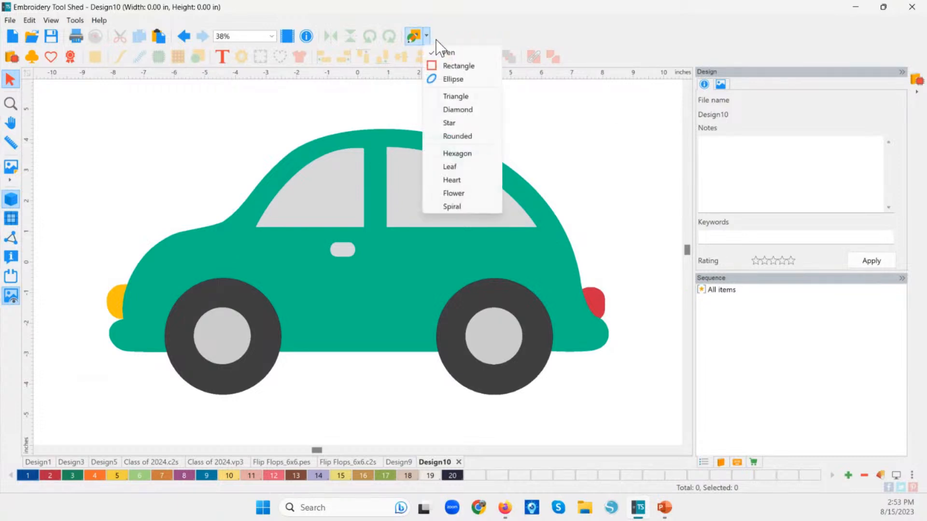
left_click(449, 53)
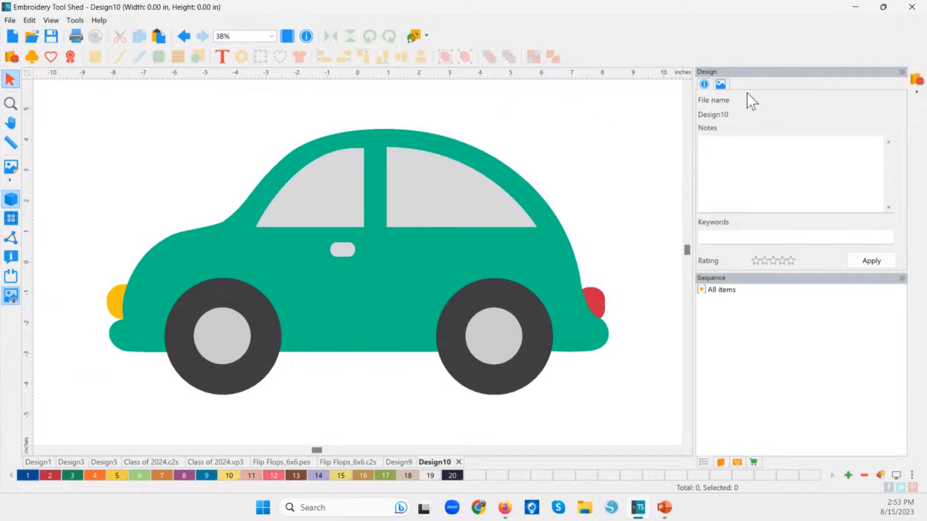
left_click(721, 84)
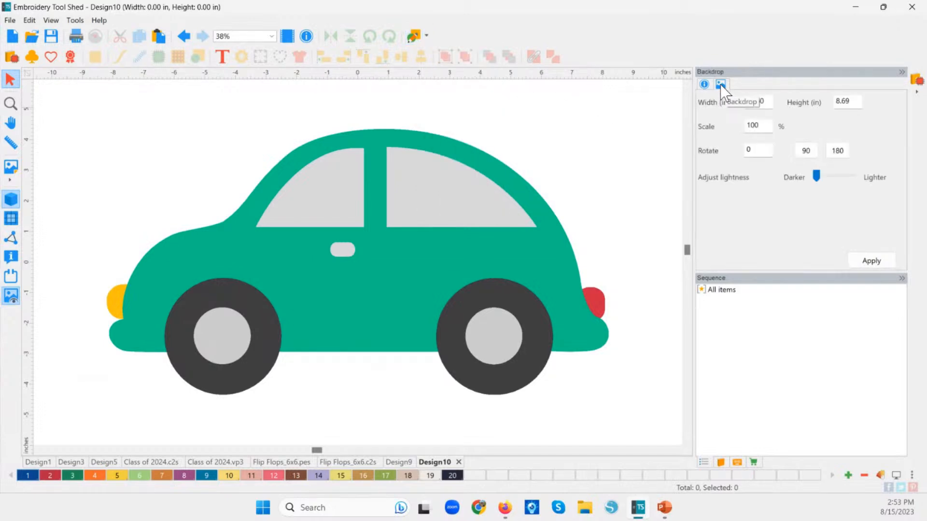
double_click(771, 102)
type("5")
left_click(874, 264)
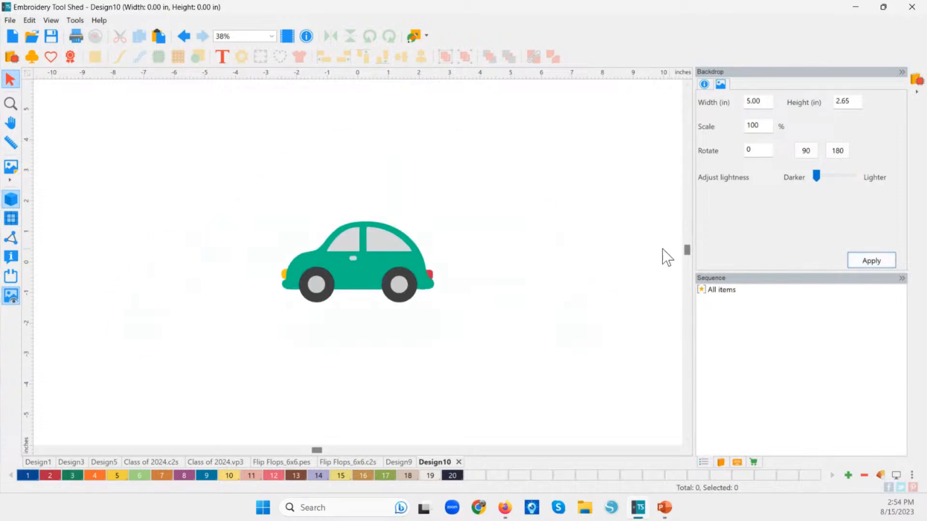
left_click(10, 103)
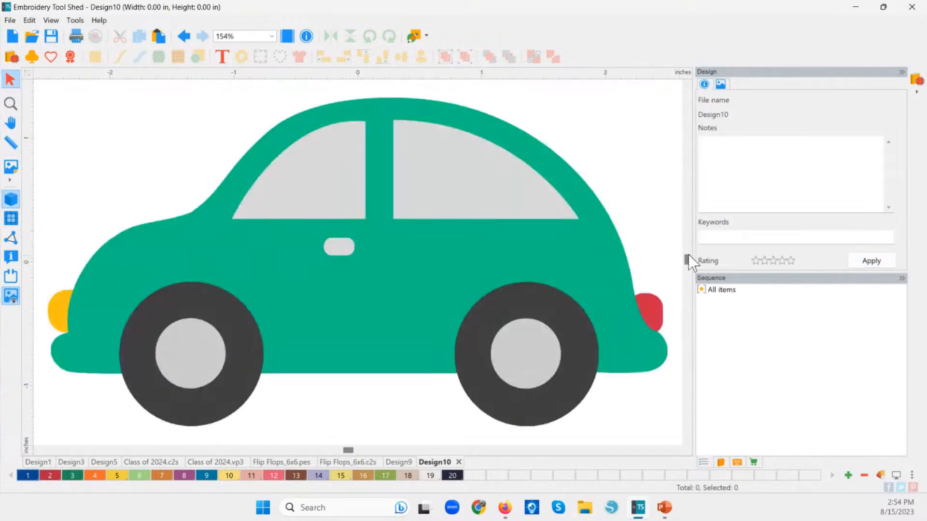
Lighten the car backdrop so it appears faded for tracing
left_click(724, 86)
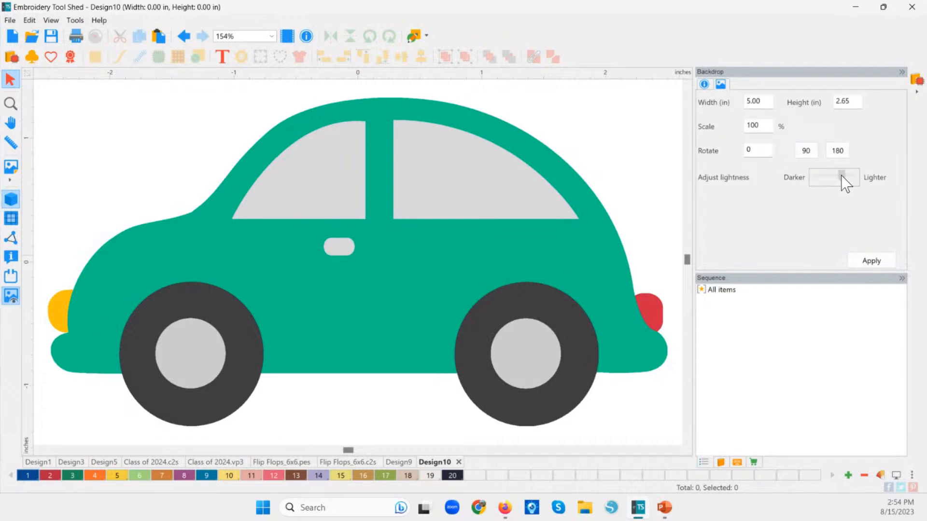
left_click(872, 261)
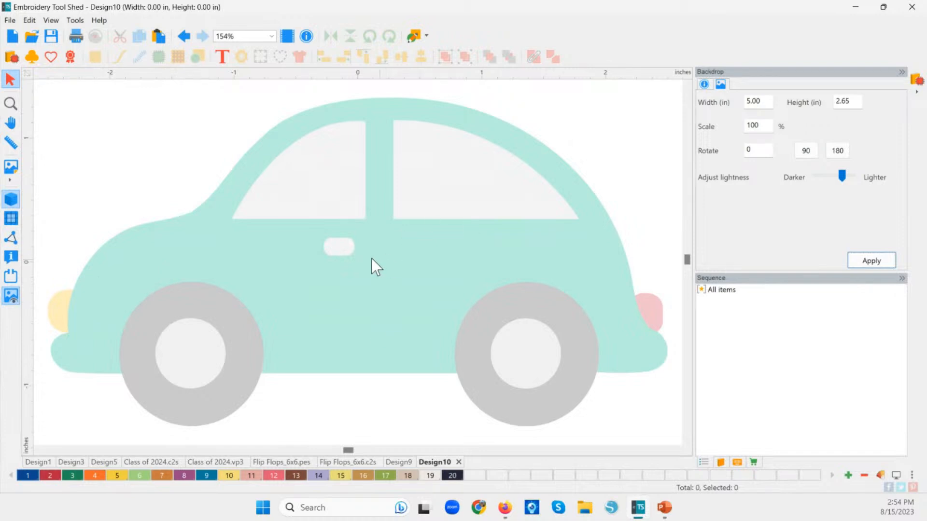
left_click_drag(311, 248, 370, 305)
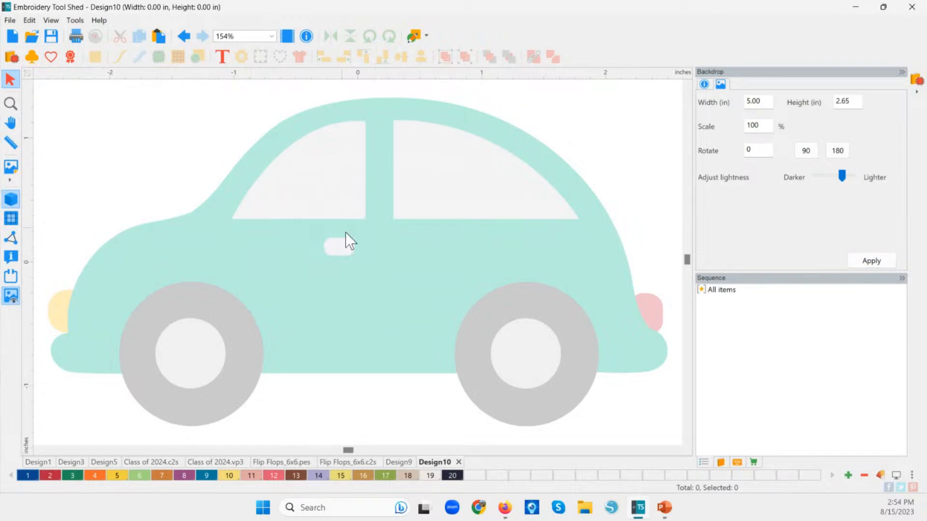
Begin tracing the car body with the artwork Pen, from the hood over the windshield and roof down to the taillight
left_click(426, 36)
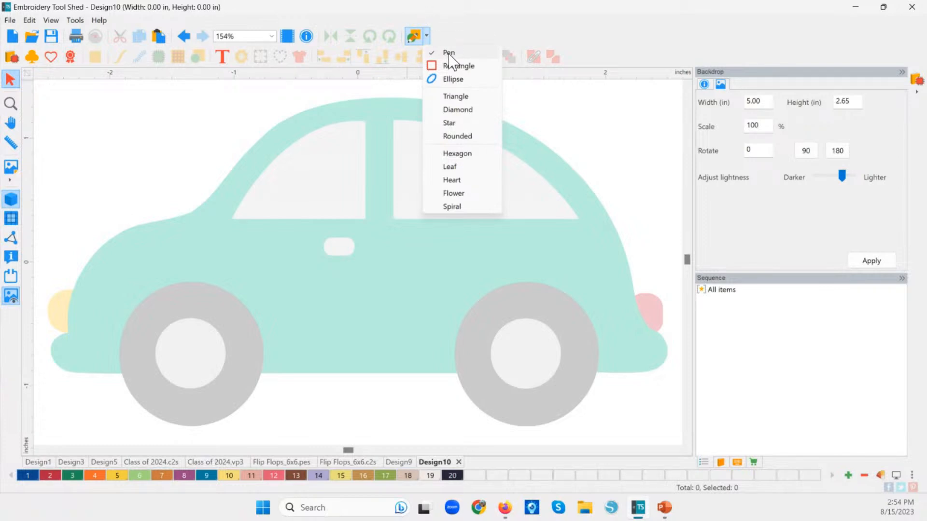
left_click(448, 54)
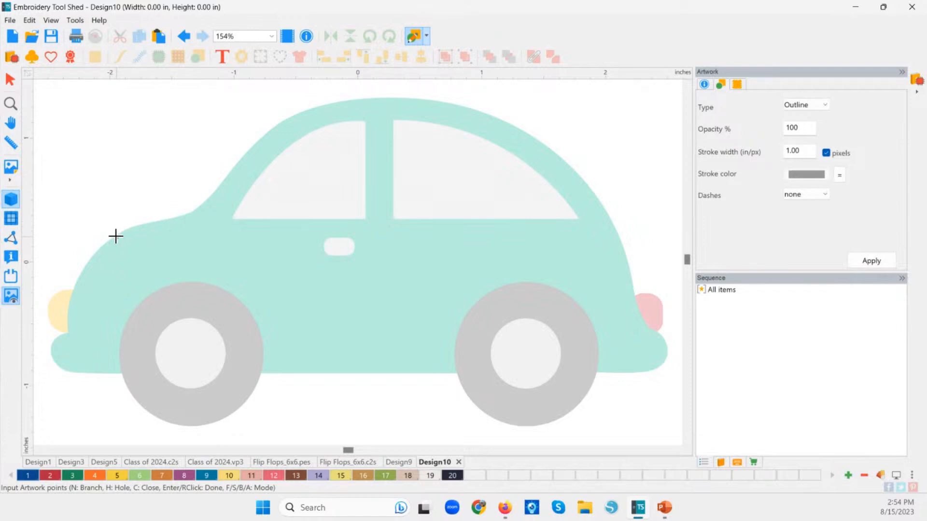
left_click(116, 236)
left_click(158, 221)
left_click(193, 211)
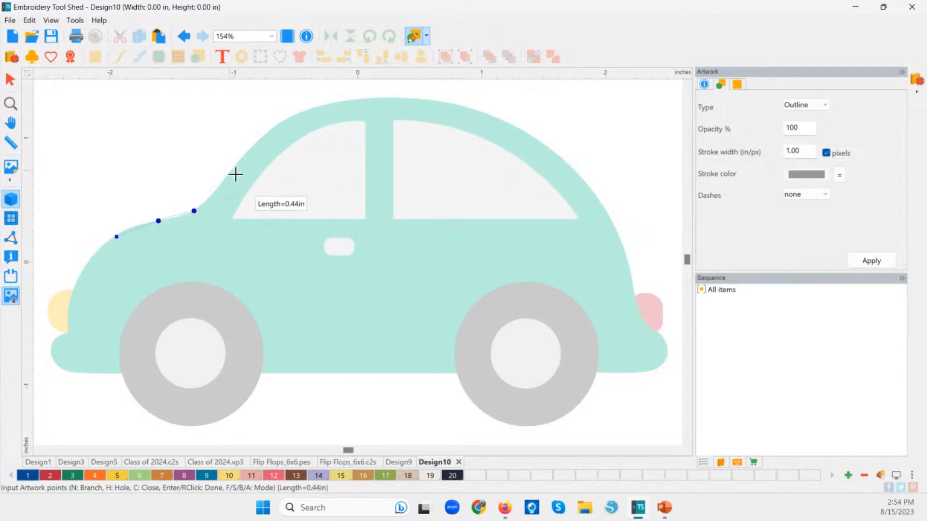
left_click(254, 144)
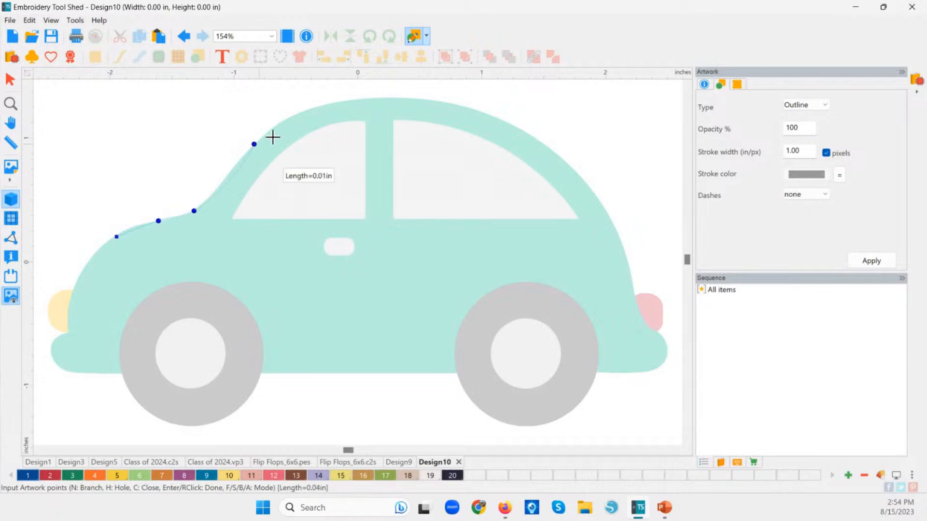
left_click(314, 107)
left_click(388, 96)
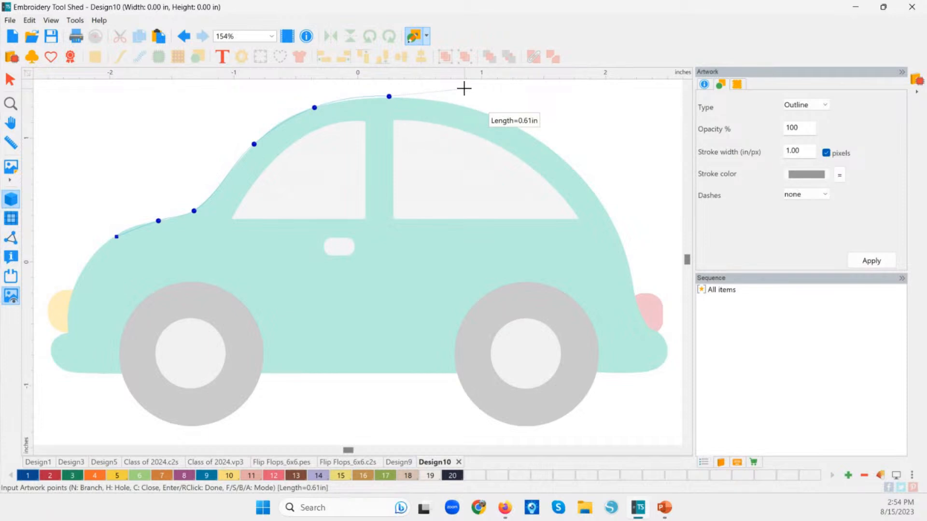
left_click(481, 111)
left_click(564, 160)
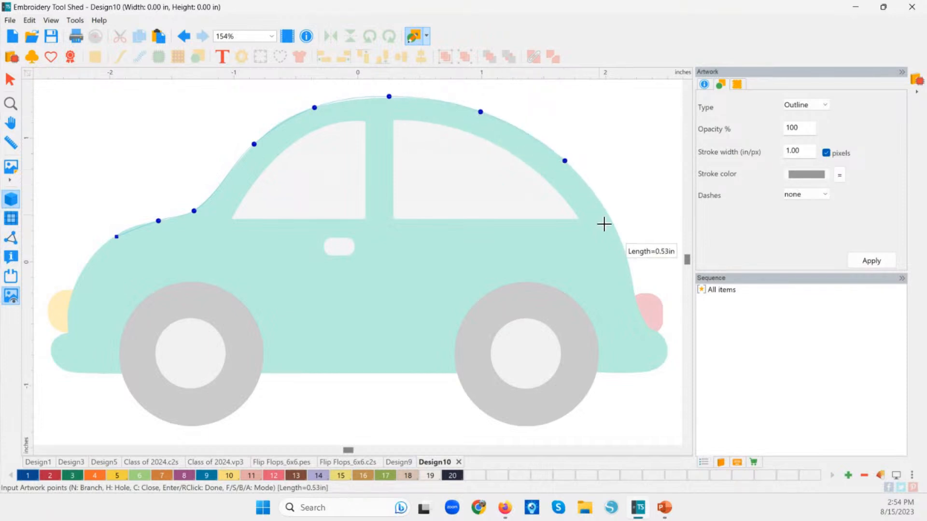
left_click(620, 249)
left_click(634, 301)
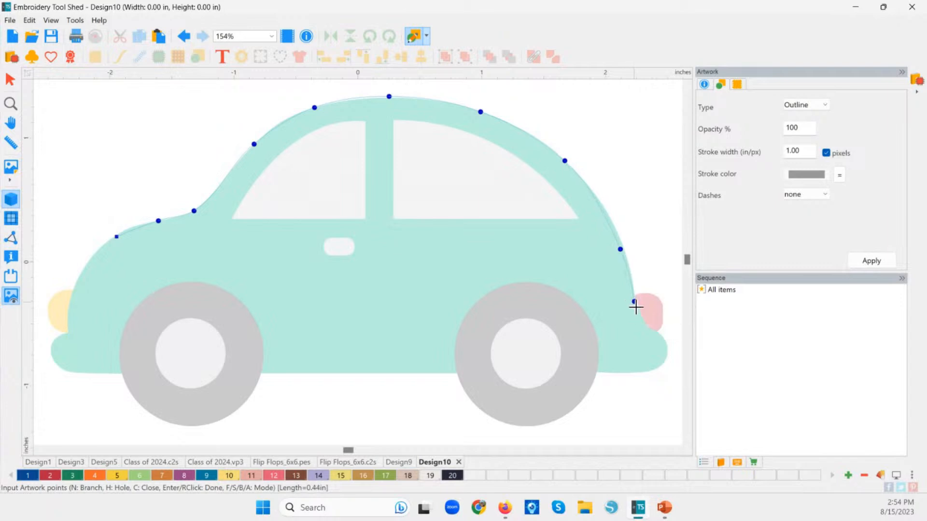
Continue the trace around the rear bumper, straight across the car's underside, and around the front bumper
left_click(651, 331)
left_click(667, 341)
left_click(662, 365)
left_click(649, 372)
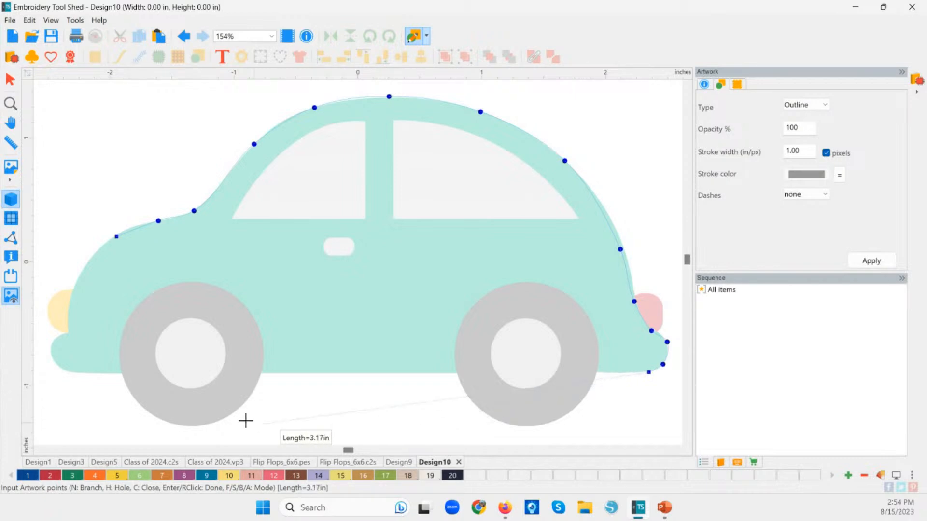
left_click(71, 372)
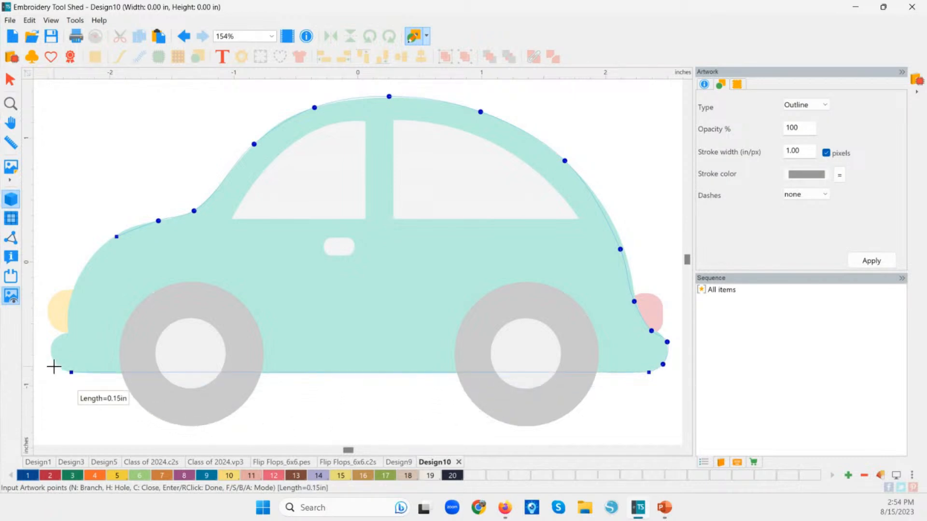
left_click(55, 364)
left_click(55, 345)
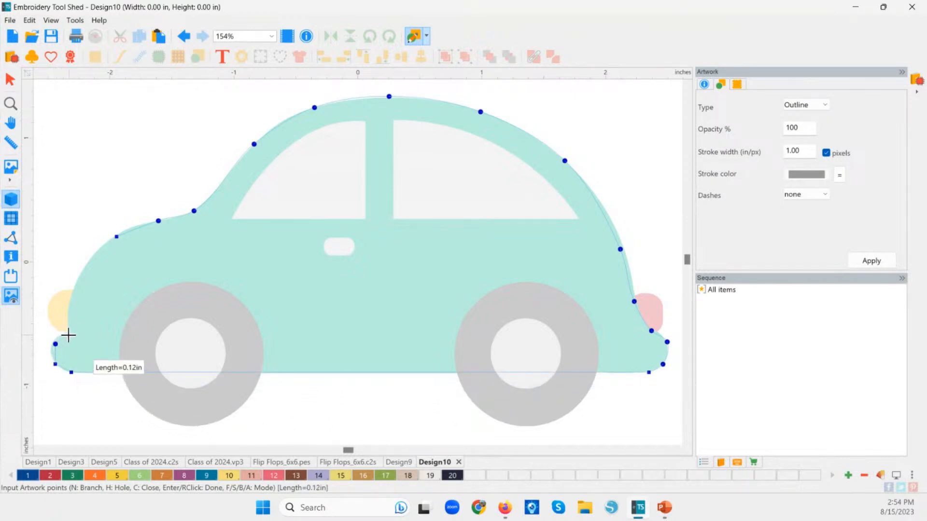
Trace the car's front past the headlight, replacing the misplaced point there, and finish the outline at its start on the hood
left_click(68, 334)
left_click(69, 301)
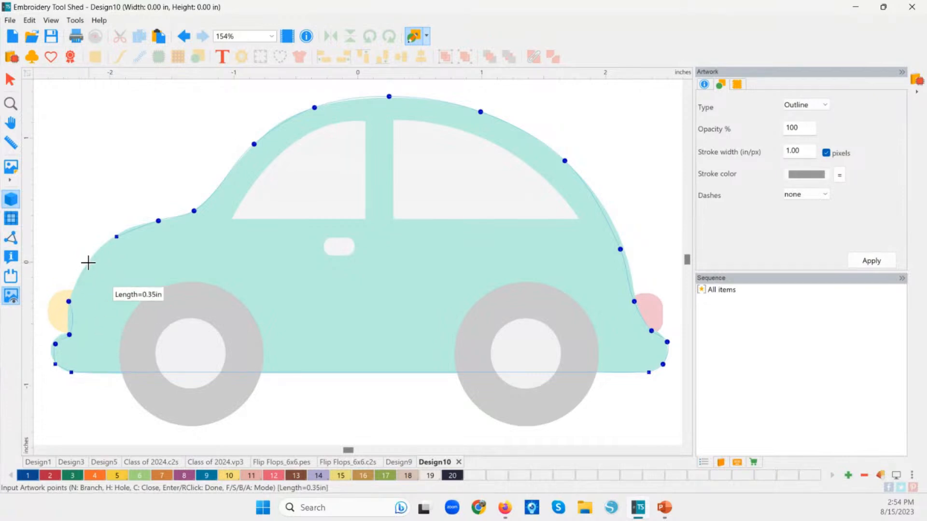
key("ctrl+z")
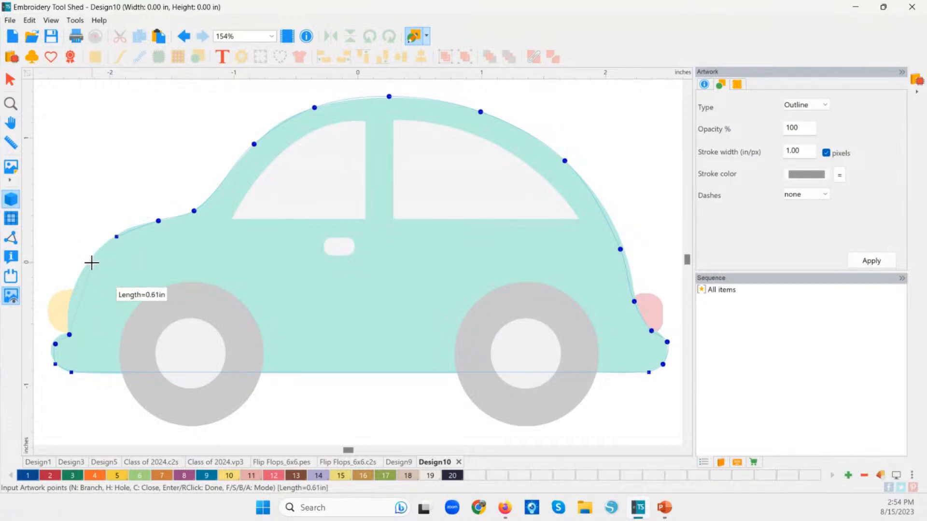
left_click(66, 316)
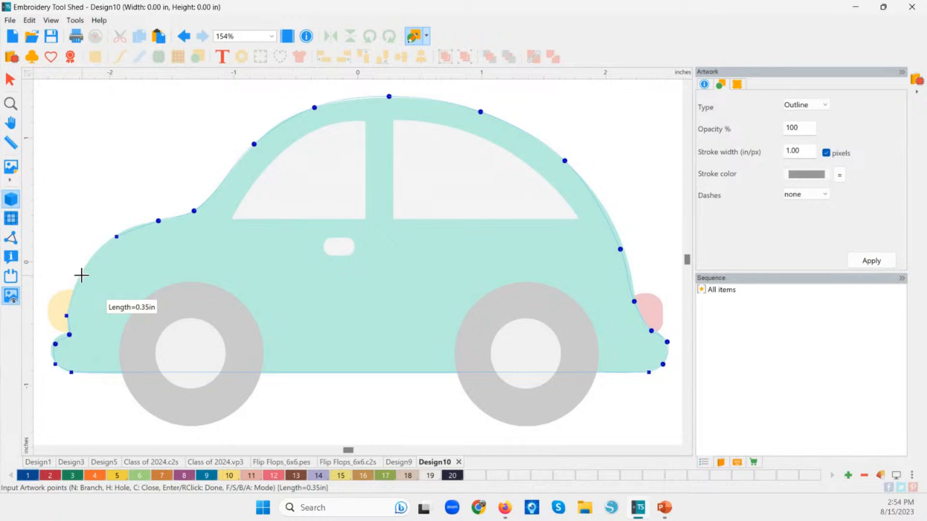
left_click(83, 275)
left_click(103, 243)
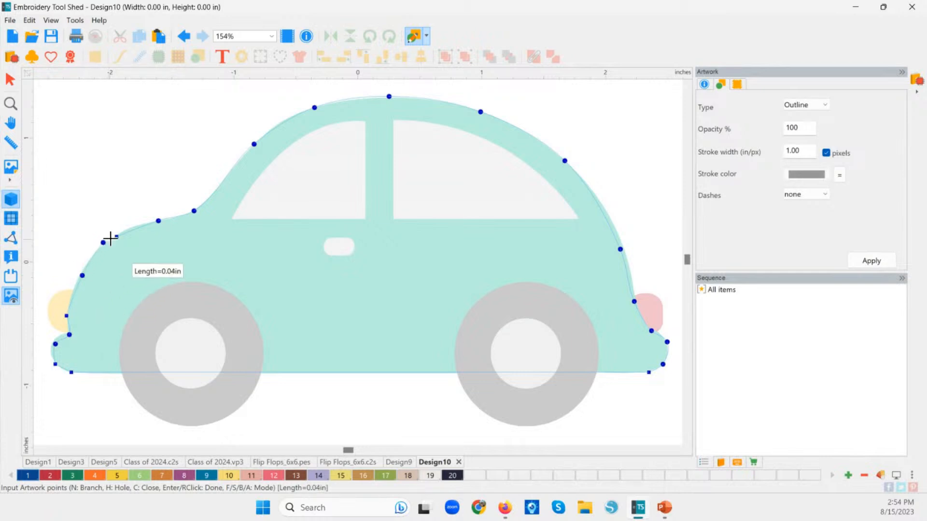
left_click(114, 237)
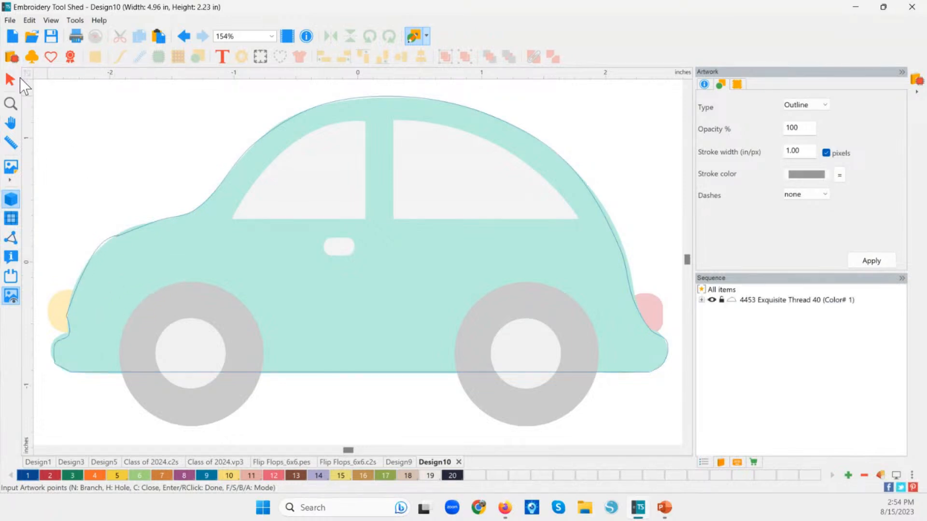
Select the traced car body outline and hide the backdrop image
left_click(10, 79)
left_click(313, 287)
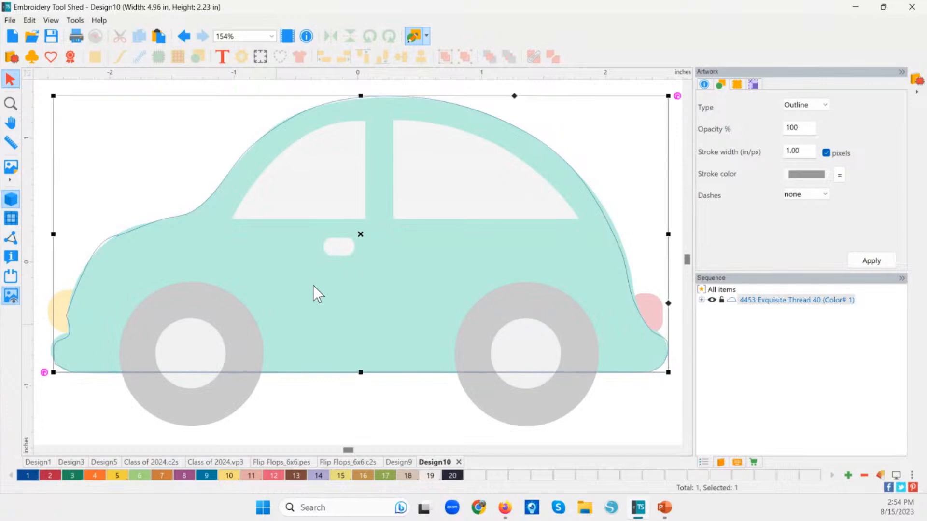
left_click(13, 298)
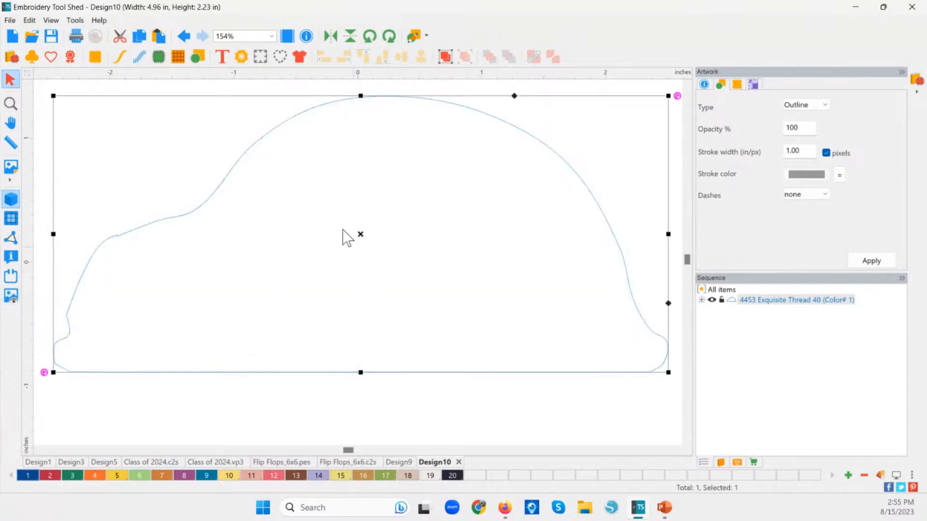
Convert the car body outline to a satin applique and recolor it with green thread color 6
left_click(159, 57)
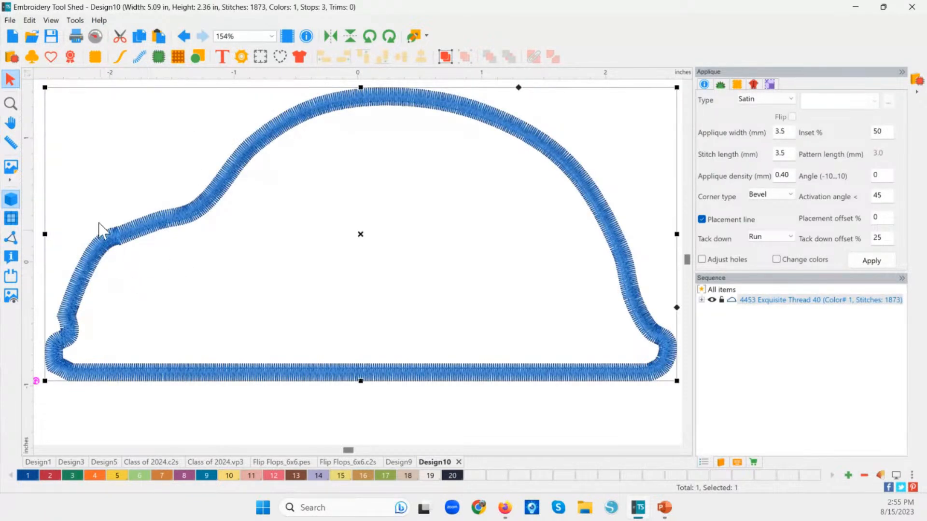
left_click(138, 475)
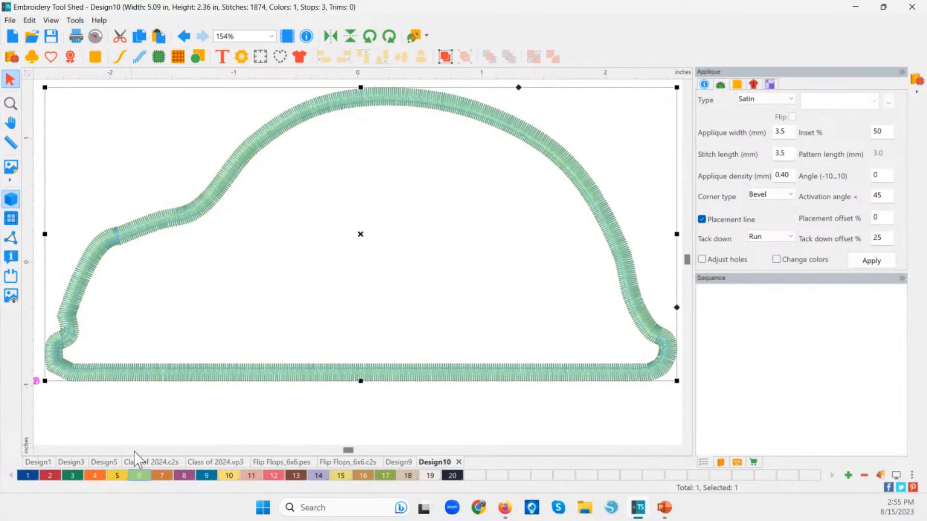
Show the car backdrop again and draw a circle with the Ellipse tool around the front wheel
left_click(10, 295)
left_click(296, 430)
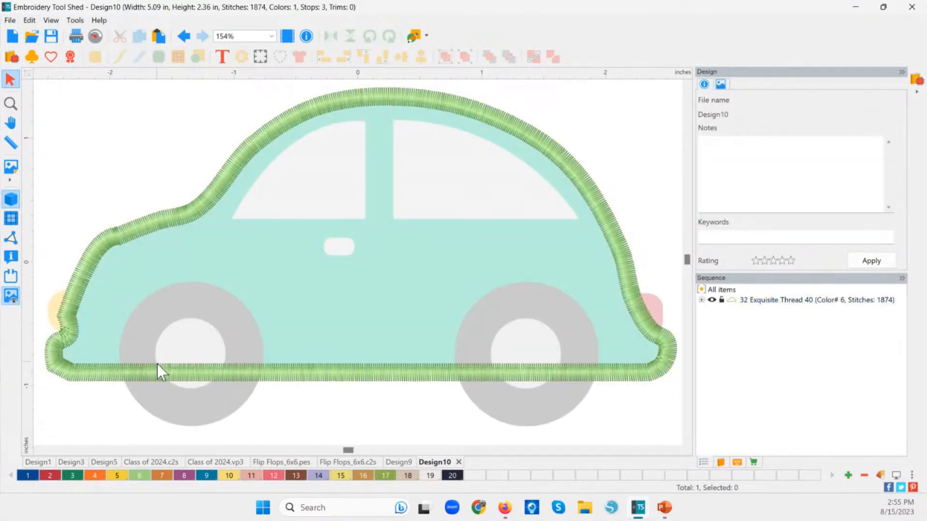
left_click(427, 37)
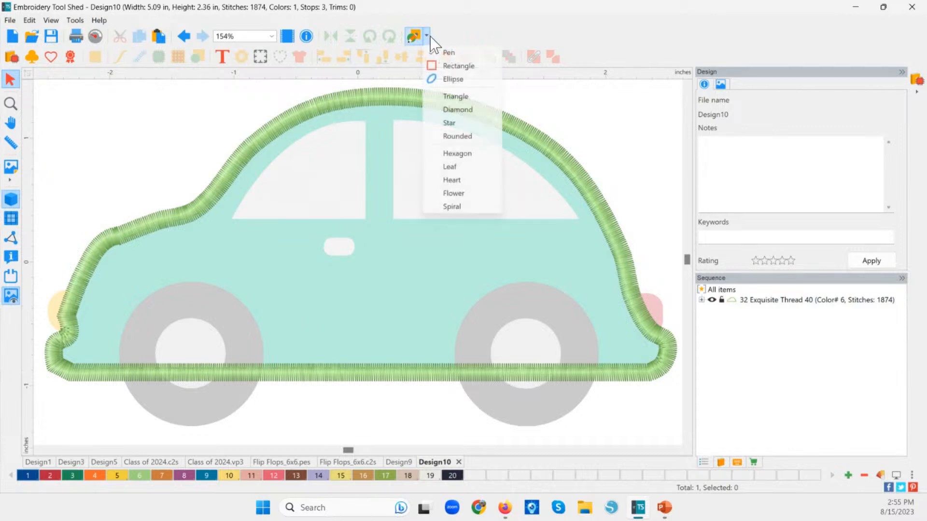
left_click(452, 79)
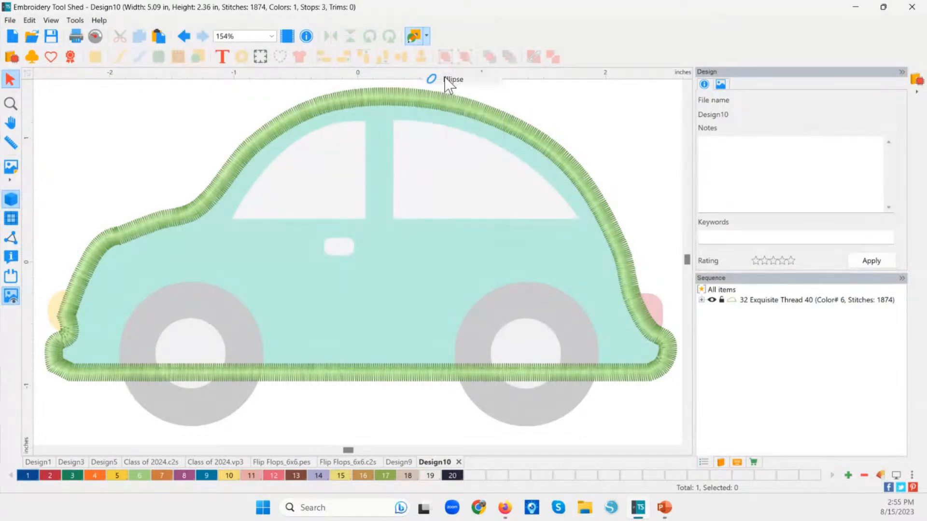
mouse_move(131, 287)
left_mouse_down()
mouse_move(186, 325)
mouse_move(267, 422)
left_mouse_up()
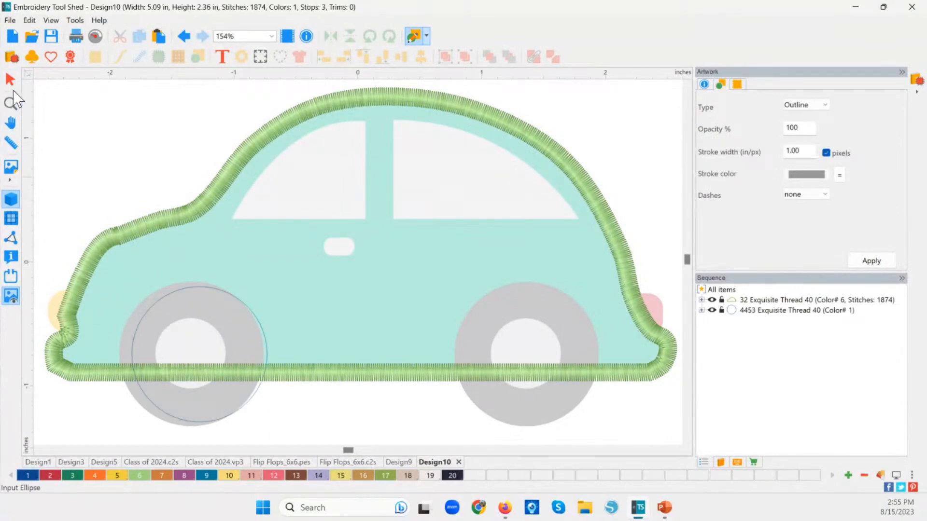
Center the circle on the front wheel and convert it to a satin applique
left_click(191, 360)
left_click(191, 355)
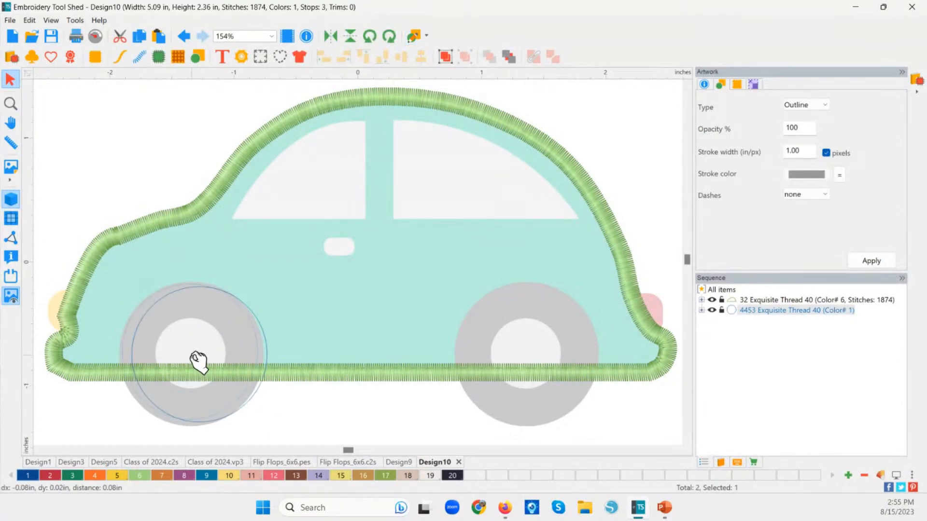
left_click(158, 57)
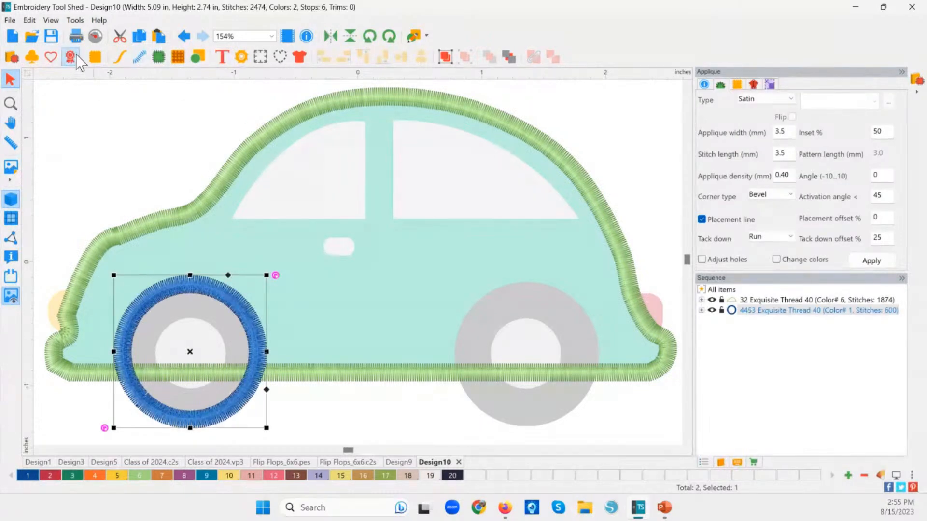
Duplicate the wheel applique onto the rear wheel and recolor both wheels with thread color 20
left_click(158, 38)
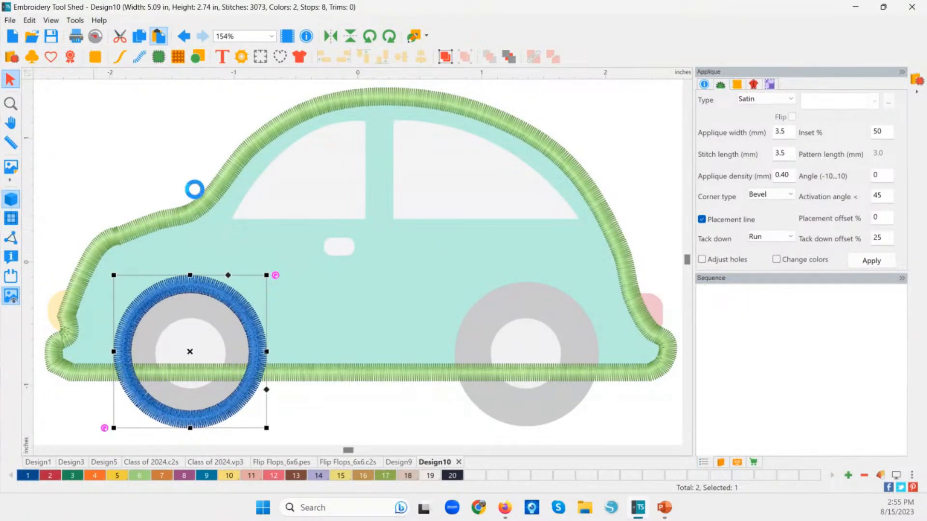
left_click_drag(192, 351, 533, 355)
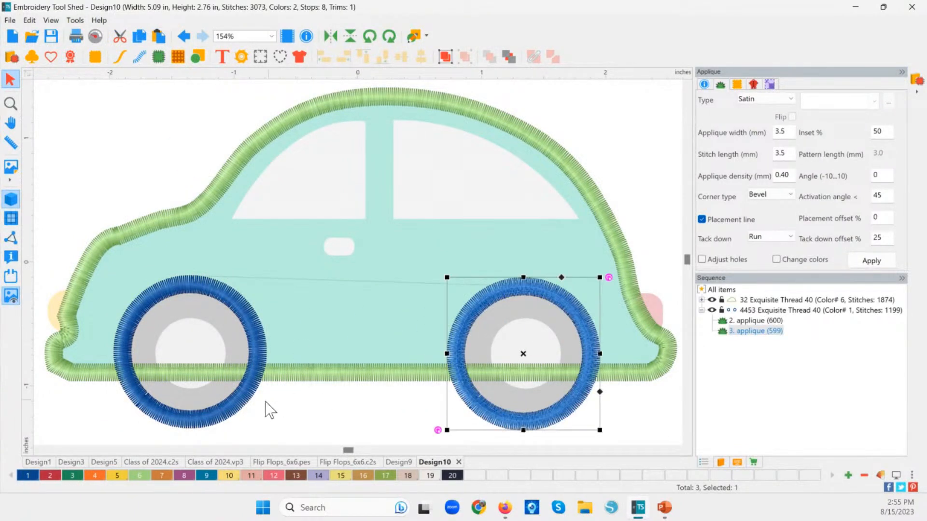
left_click(247, 405, "ctrl")
left_click(456, 475)
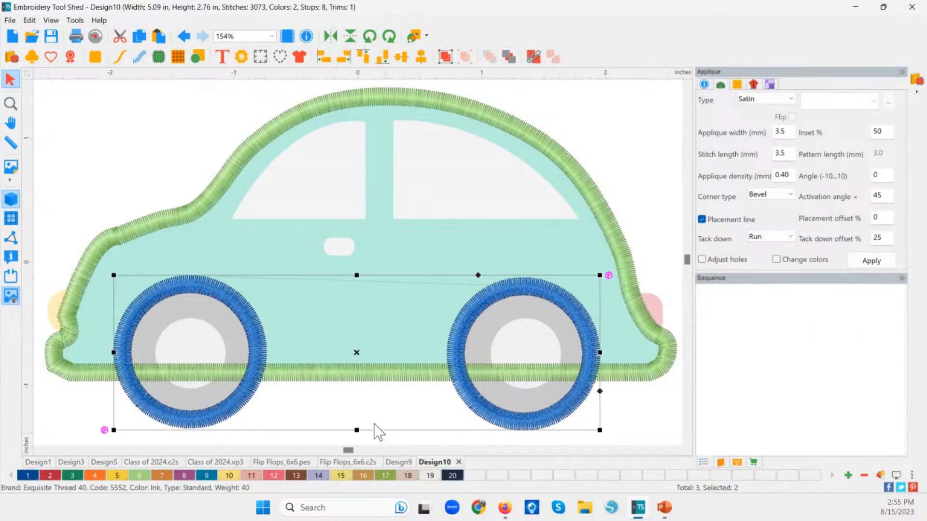
left_click(426, 401)
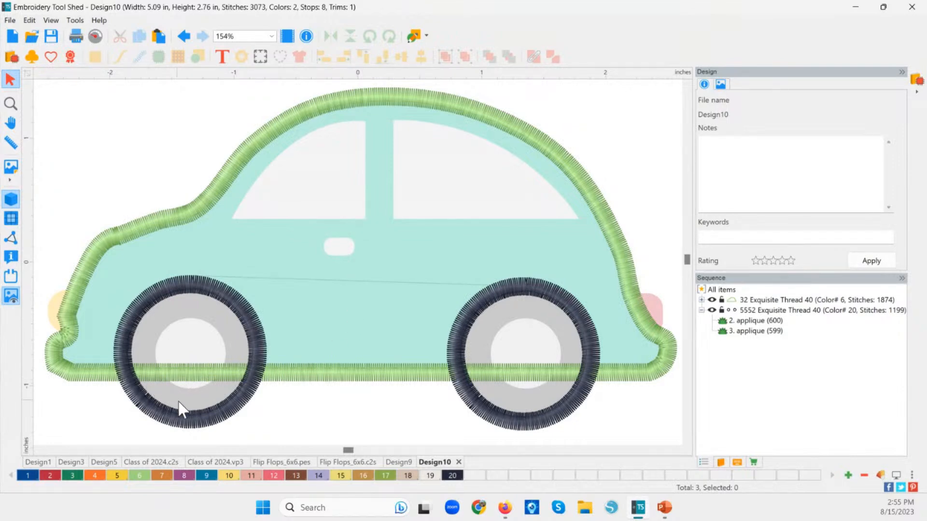
Examine the sequence entries for the body applique and the two wheel appliques
left_click(753, 320)
left_click(756, 331)
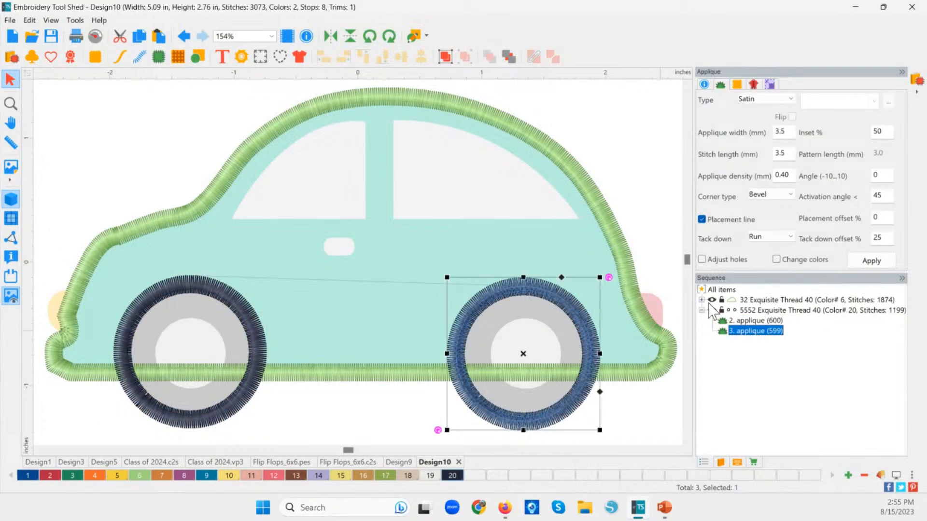
left_click(701, 299)
left_click(758, 311)
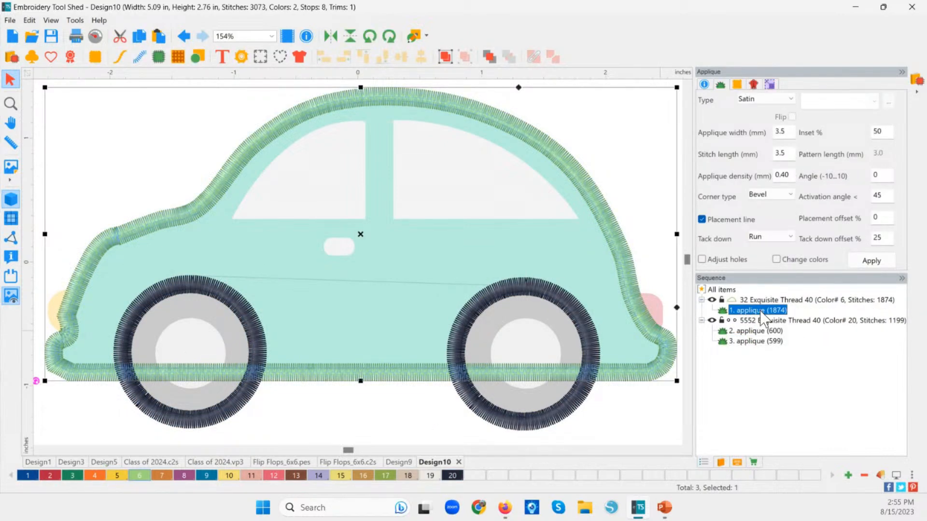
left_click(742, 311)
left_click(751, 320)
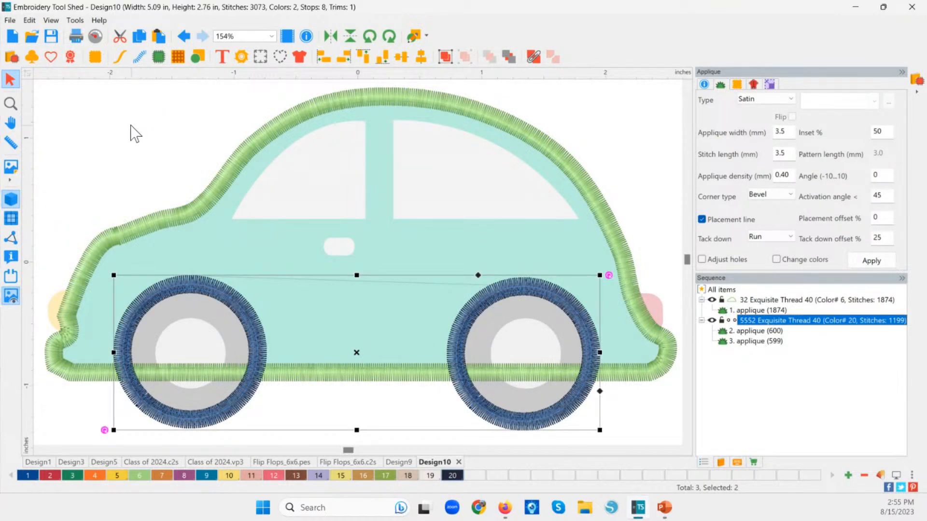
left_click(120, 108)
Save the design in the Flip Flops folder as a Melco/Bernina (EXP) file named Car
left_click(9, 19)
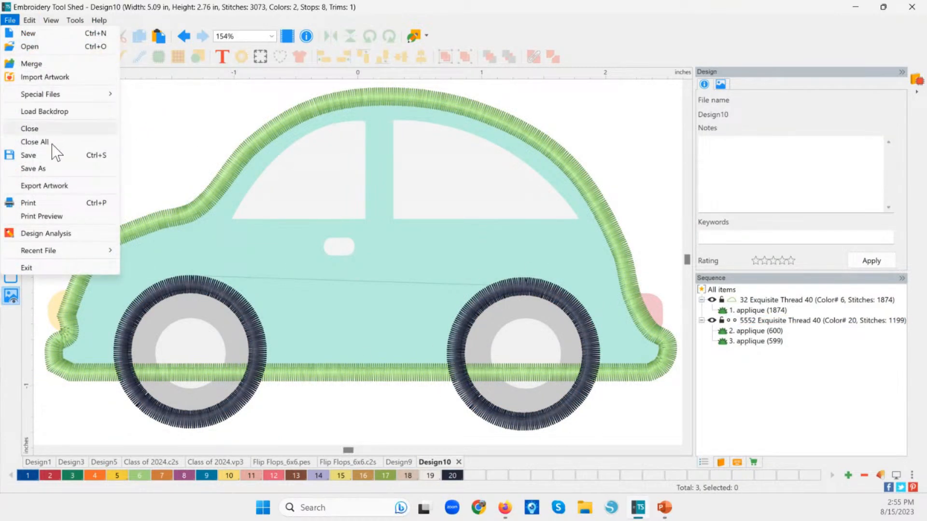
left_click(40, 168)
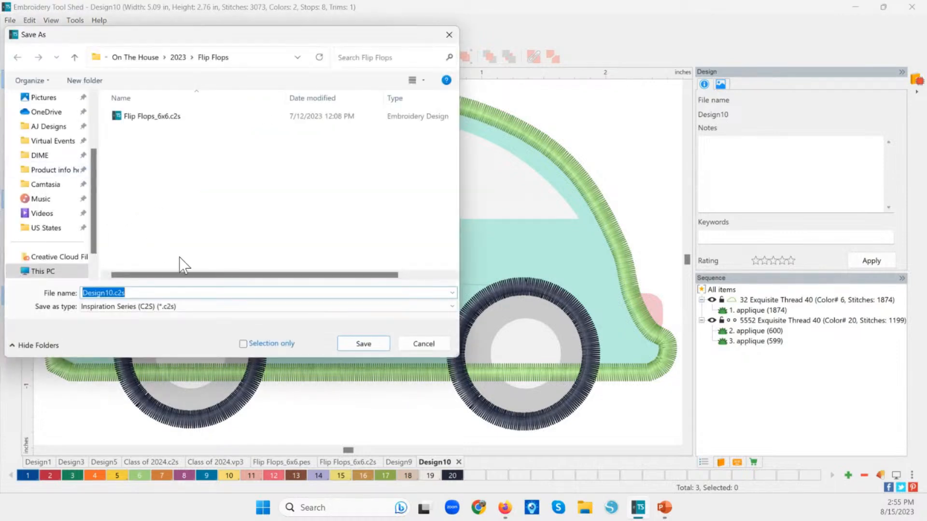
left_click(170, 309)
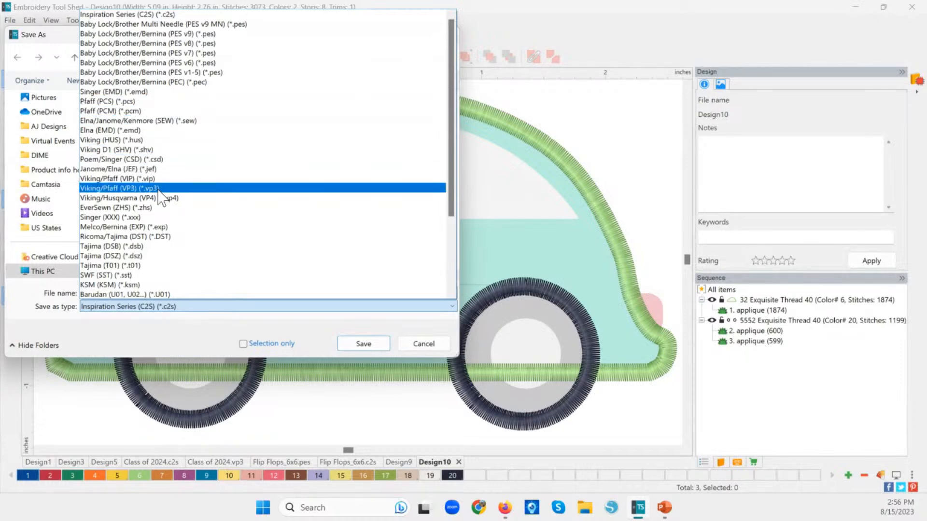
left_click(164, 227)
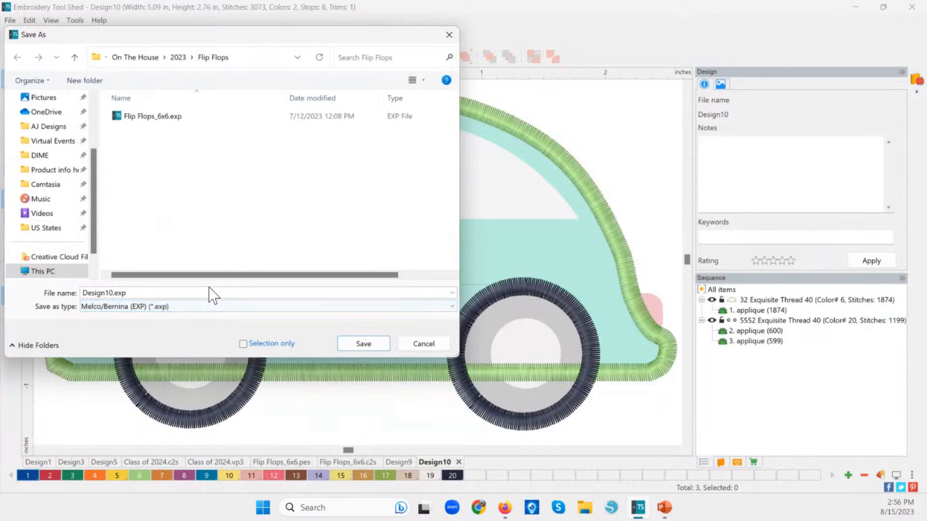
left_click(143, 293)
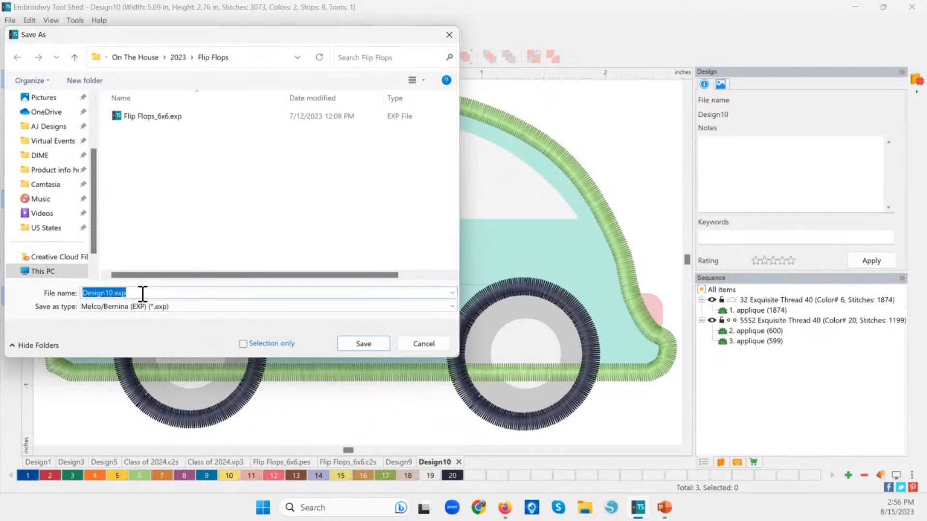
type("Car")
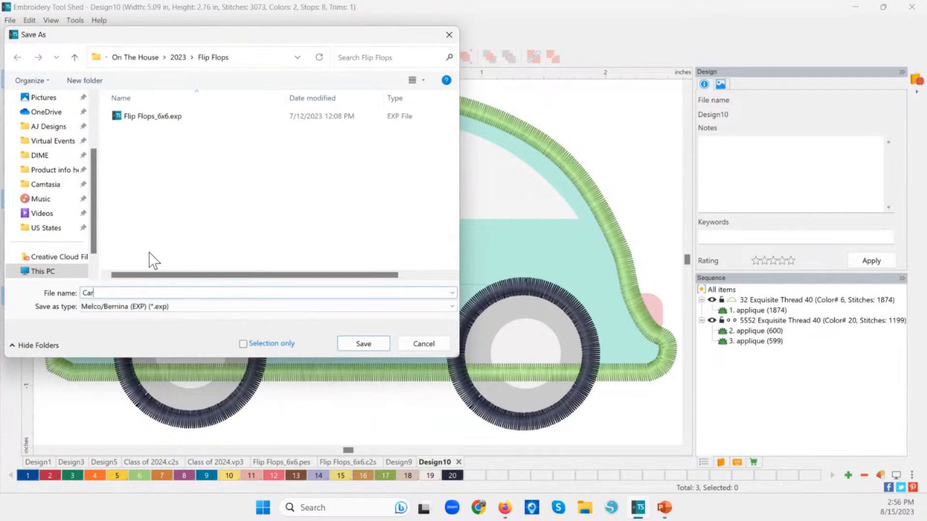
left_click(371, 346)
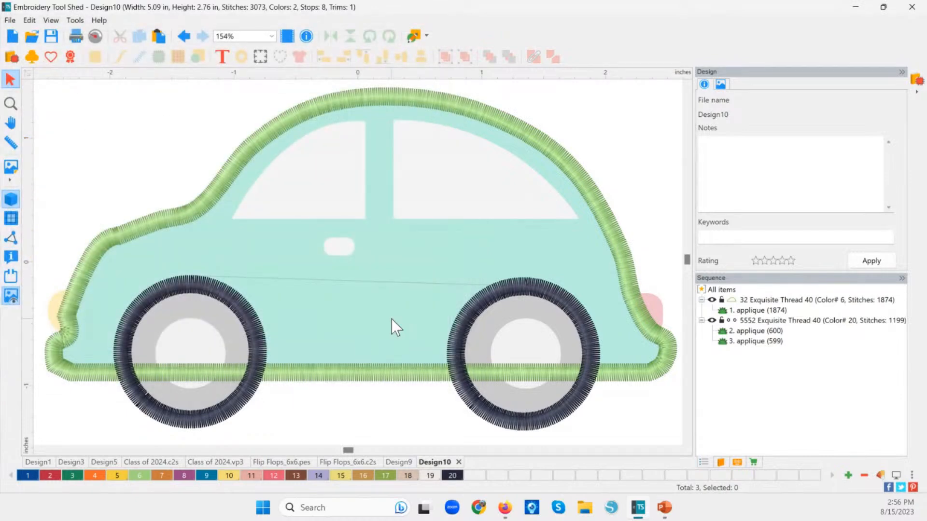
Open the saved Car.exp stitch file
left_click(10, 20)
left_click(30, 47)
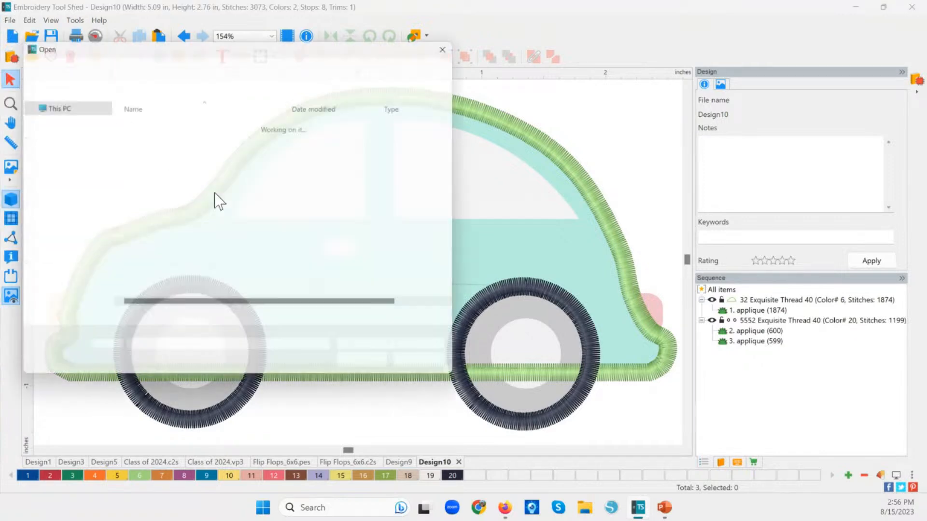
double_click(135, 115)
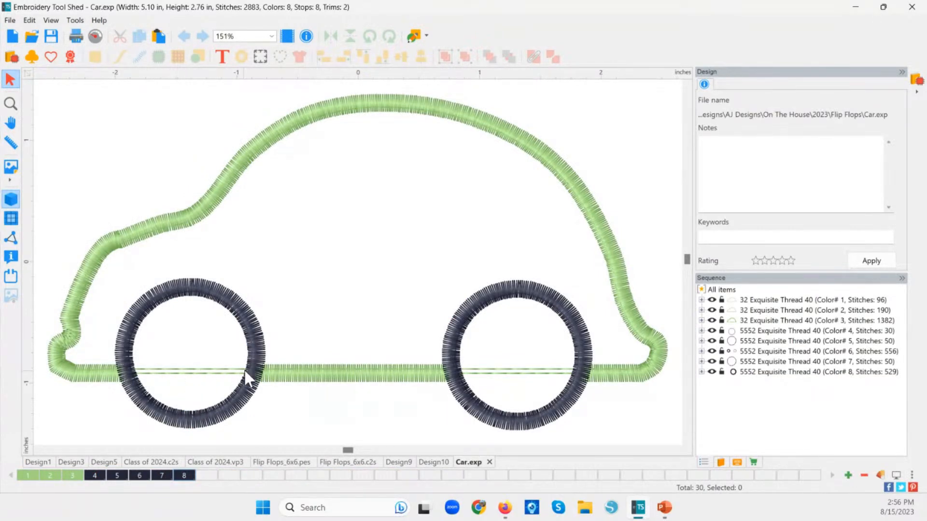
Select a satin segment on each wheel in Car.exp to examine how the appliques are divided into separate pieces
left_click(196, 296)
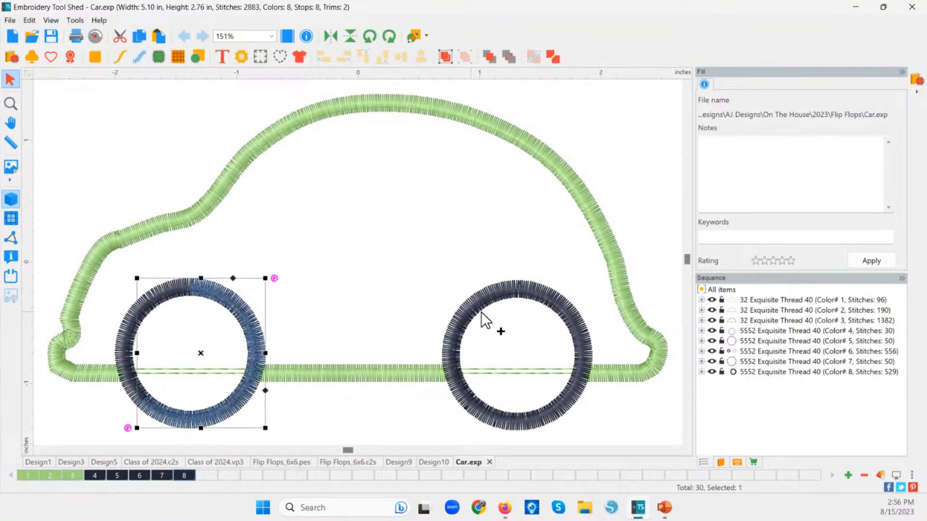
left_click(495, 309, "ctrl")
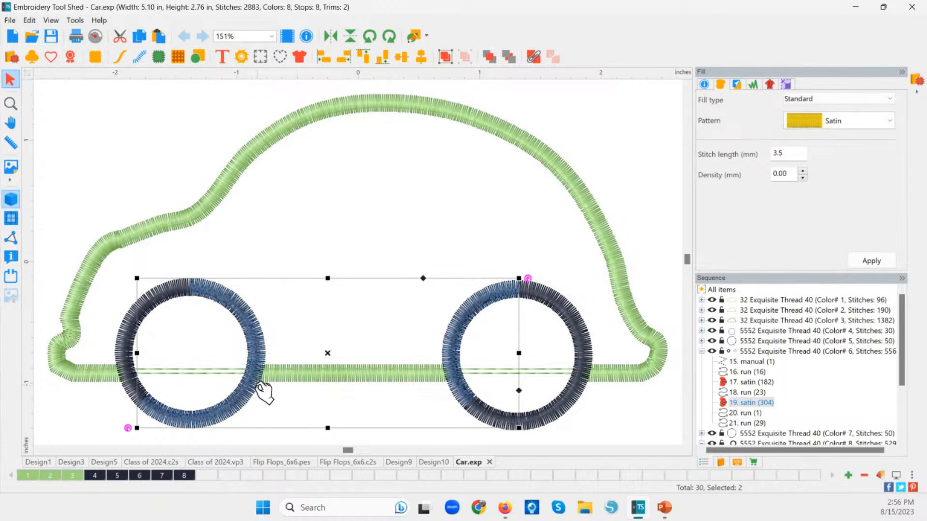
left_click(289, 402)
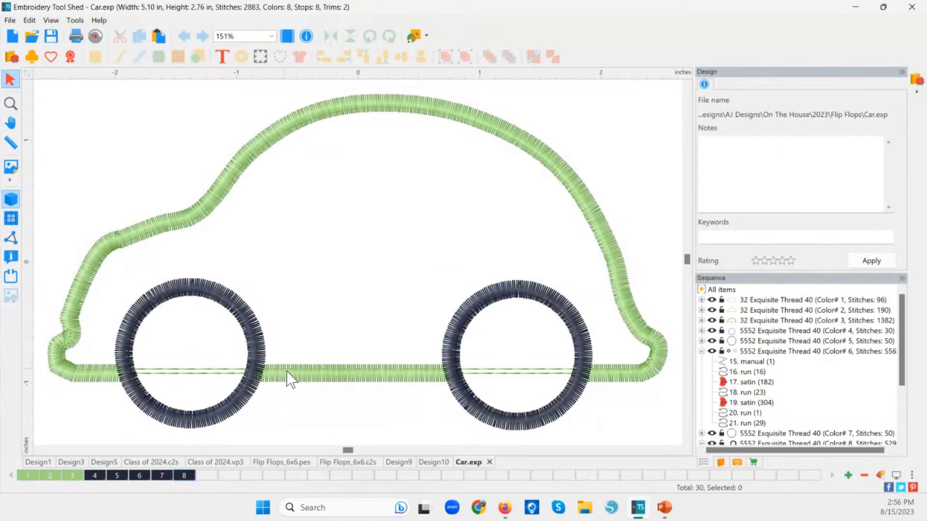
left_click(702, 351)
left_click(702, 372)
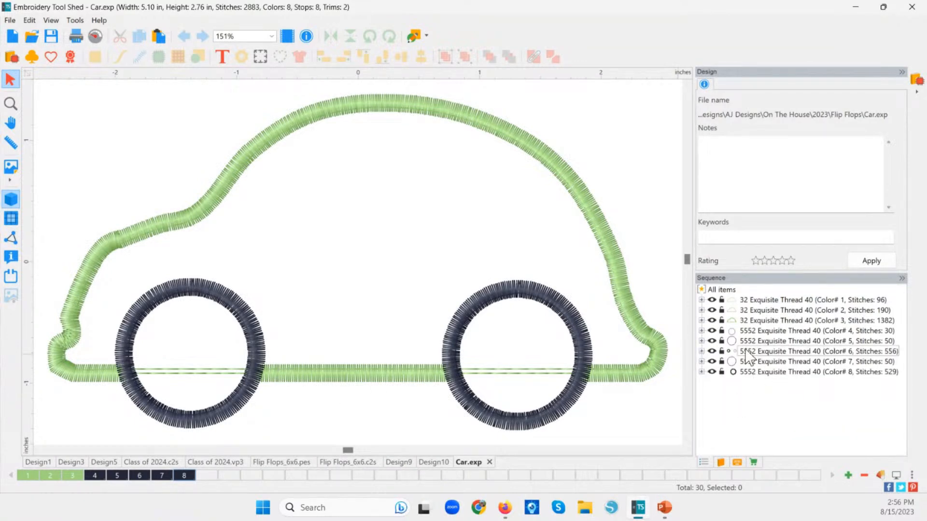
Examine the first green color block of Car.exp and its individual items
left_click(754, 301)
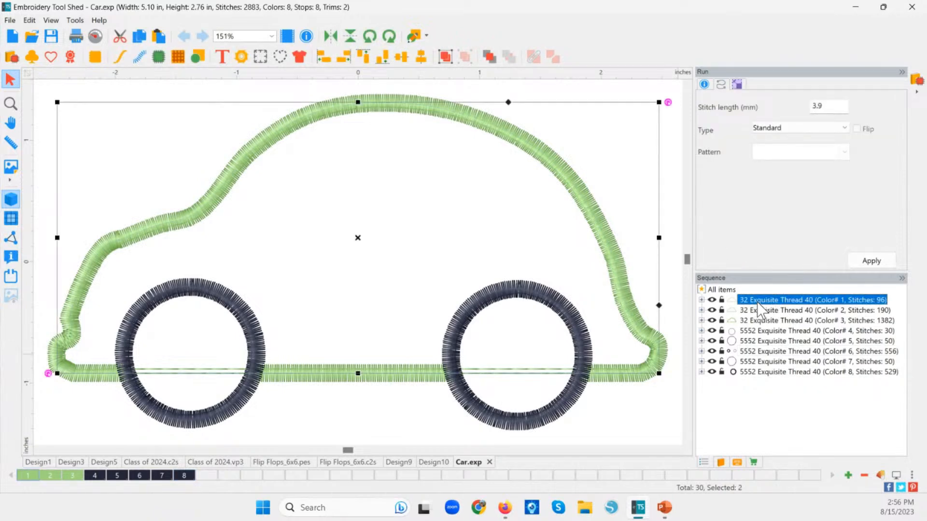
left_click(701, 300)
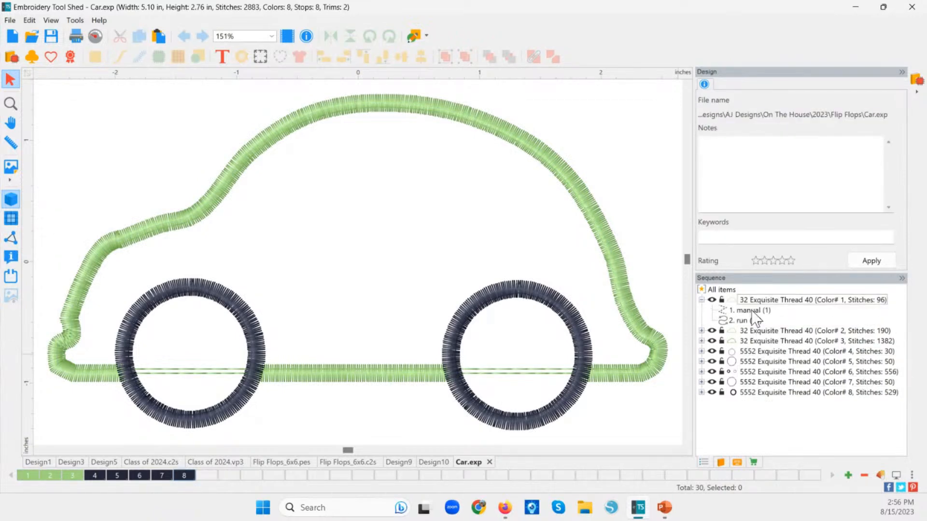
left_click(775, 300)
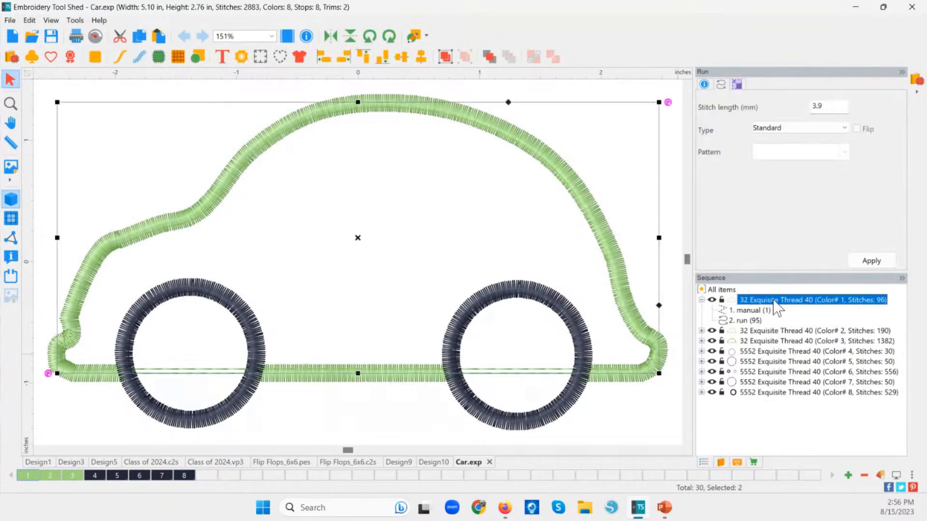
double_click(39, 477)
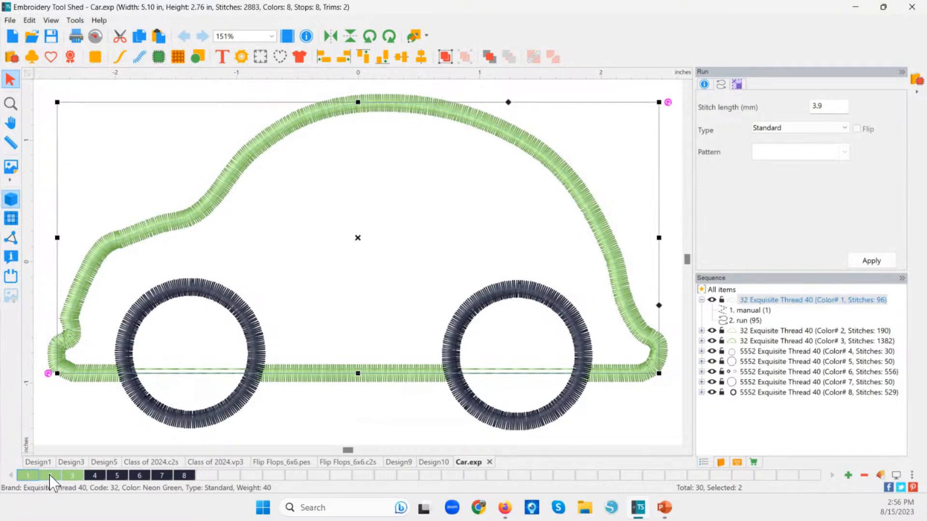
left_click(587, 369)
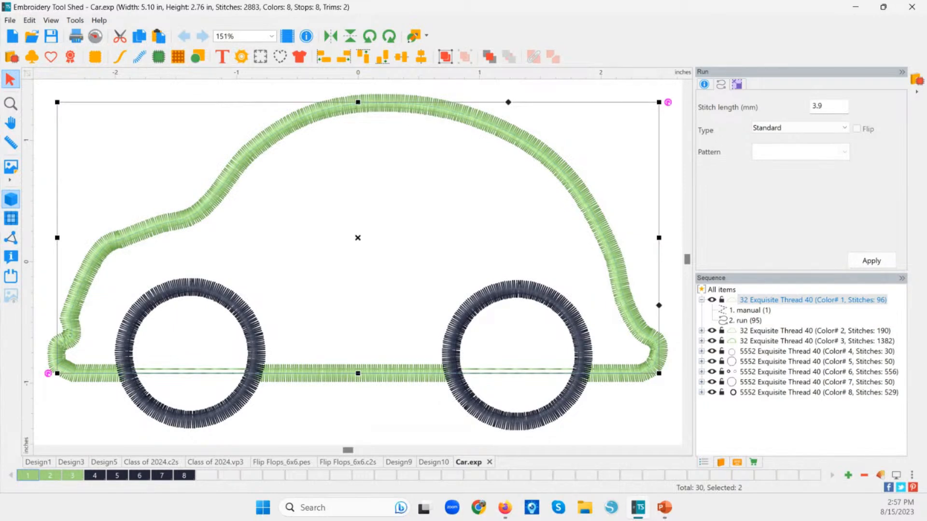
Show the purchased modules and open the options for Patch and Applique Maker
left_click(753, 463)
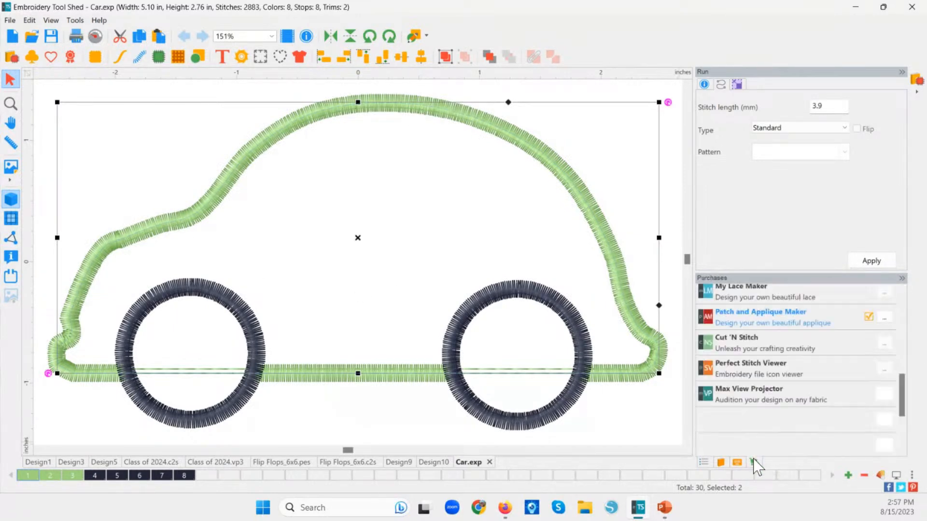
left_click(885, 317)
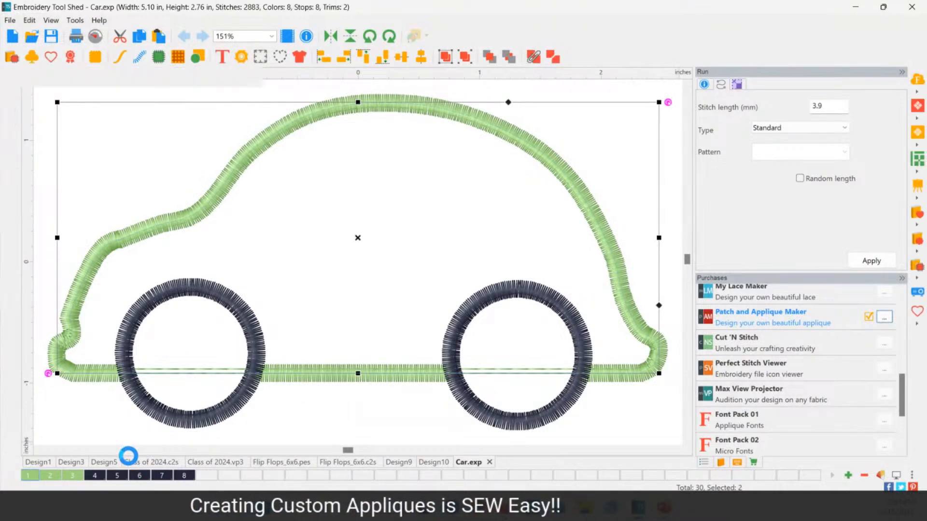
Switch to the Class of 2024.c2s design and delete the separate 0, second 2 and 4 appliques, keeping the first 2
left_click(153, 462)
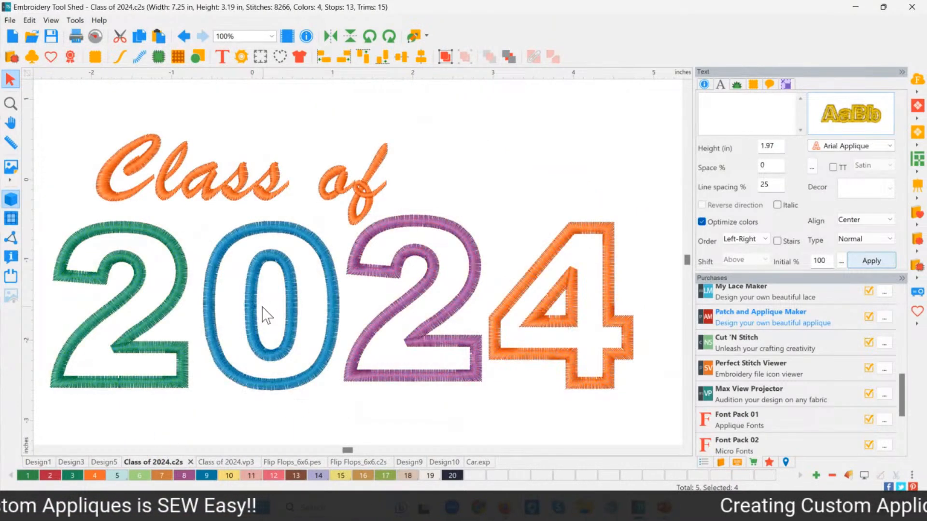
left_click(256, 386)
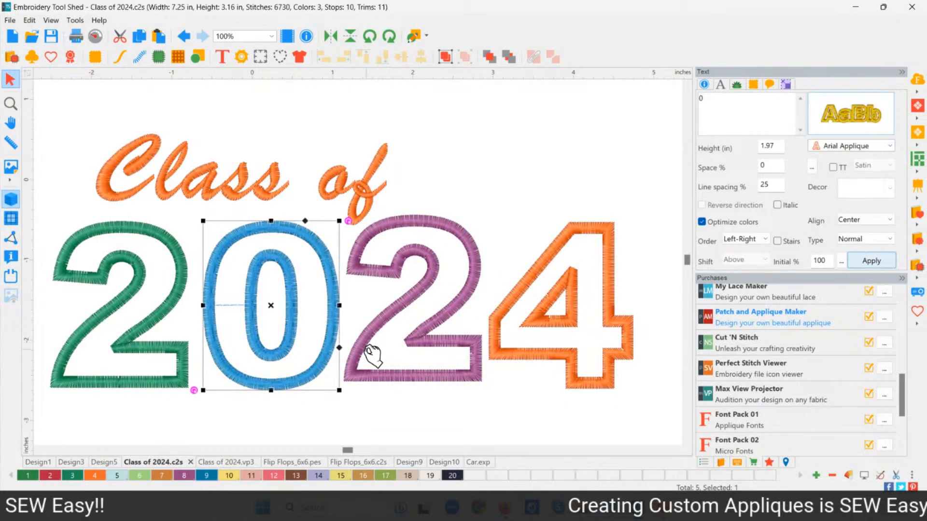
key("Delete")
left_click(375, 338)
key("Delete")
left_click(523, 304)
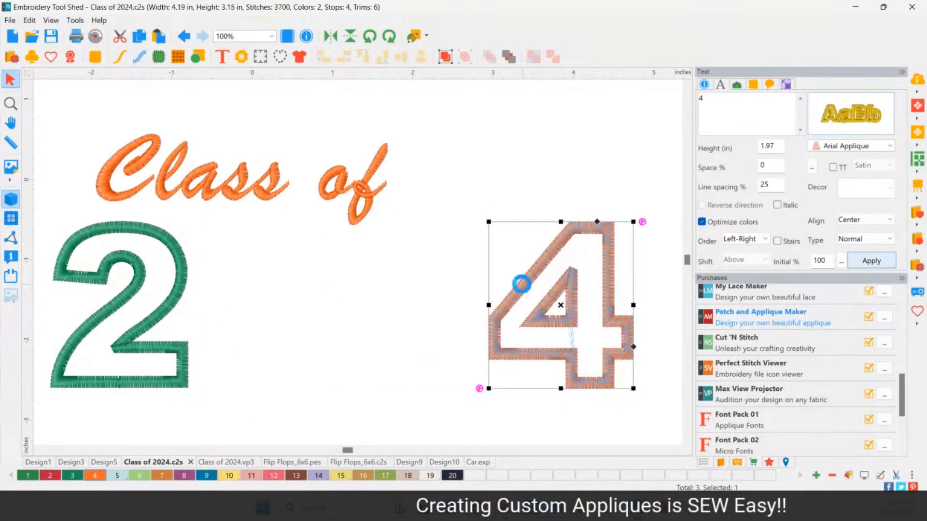
key("Delete")
Change the remaining 2 applique's text to 2024 and shift the Class of lettering leftward toward the start of the year
left_click(113, 306)
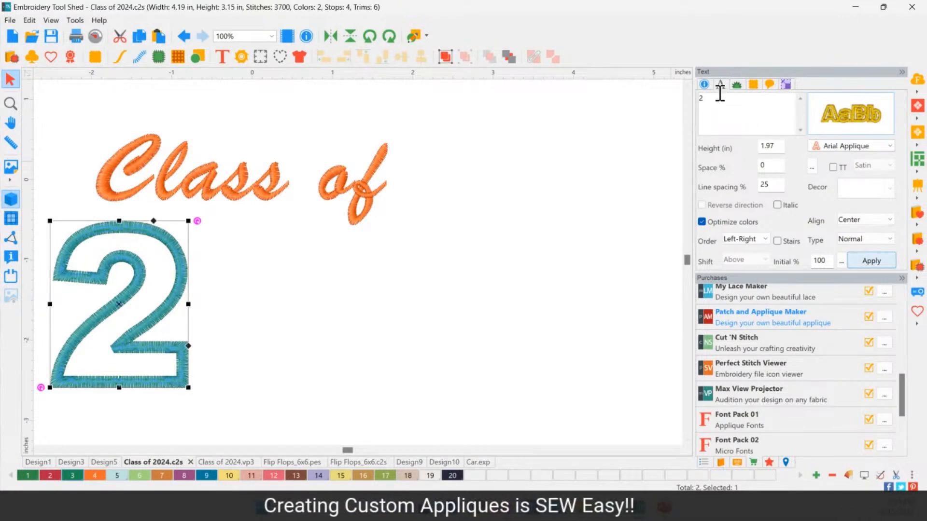
left_click(716, 95)
type("o")
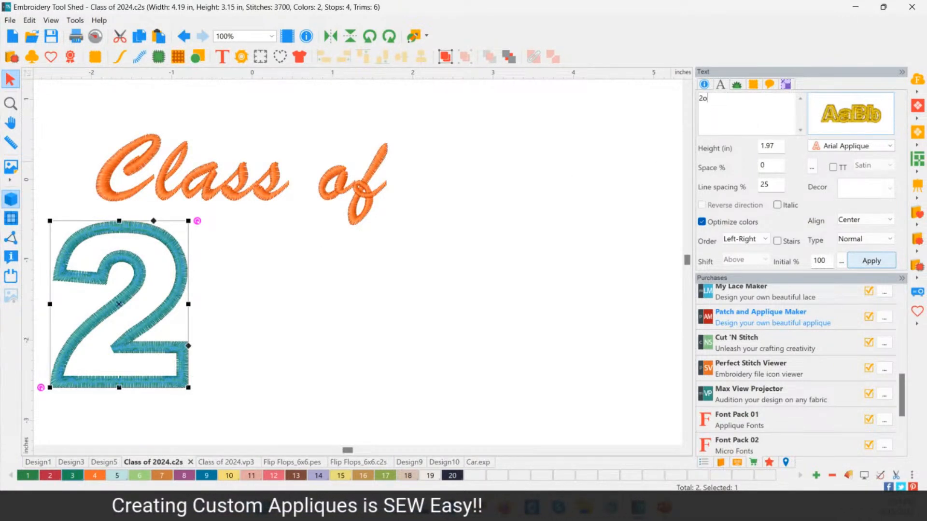
type("24")
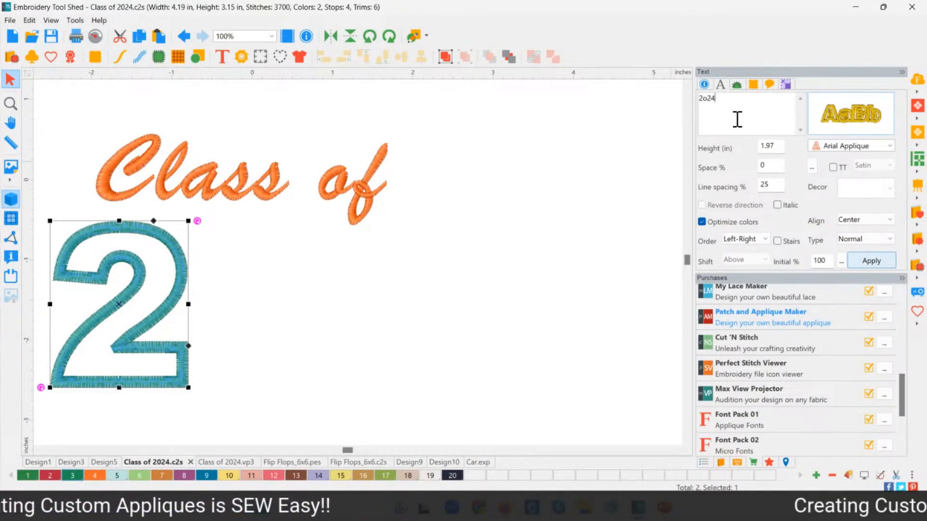
key("Left")
key("Left")
key("BackSpace")
type("0")
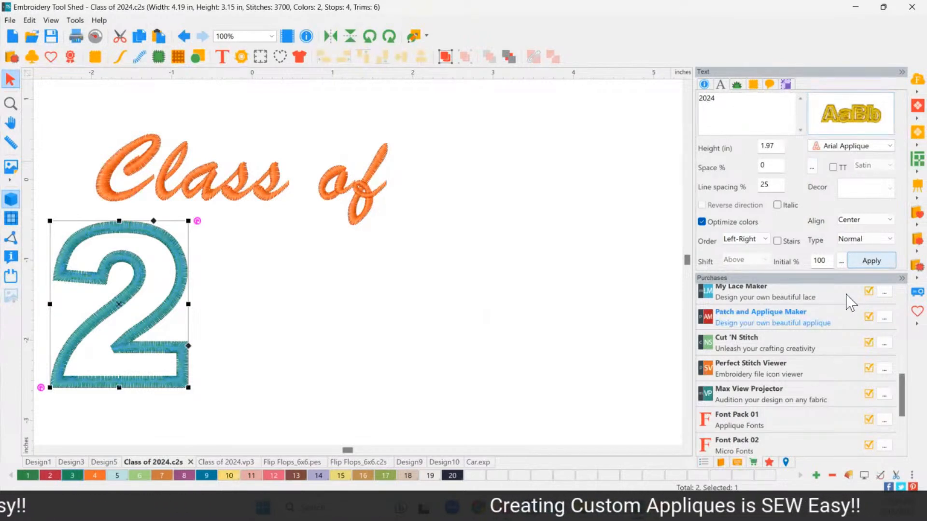
left_click(870, 261)
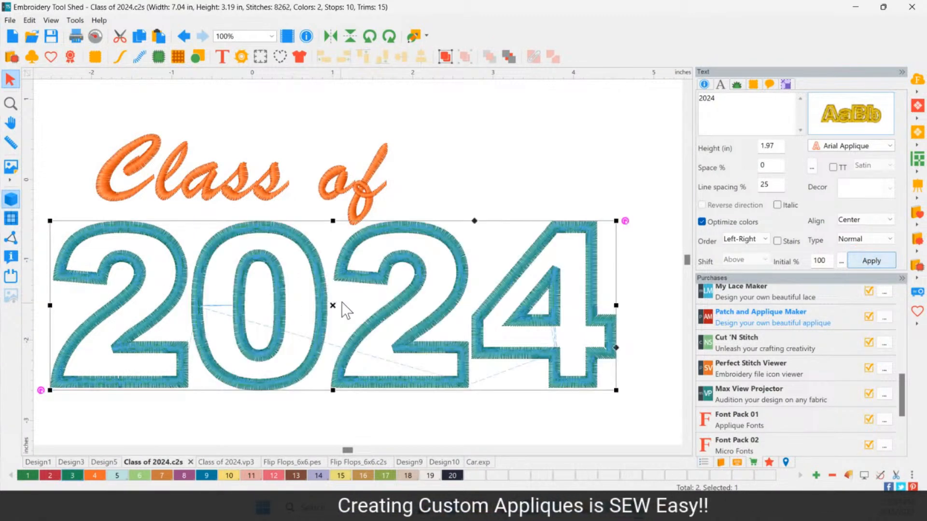
mouse_move(219, 199)
left_mouse_down()
mouse_move(182, 199)
mouse_move(217, 201)
mouse_move(183, 209)
left_mouse_up()
Set the 2024 text's color change command to chars so each digit gets its own color, and check the digits unselected
left_click(175, 260)
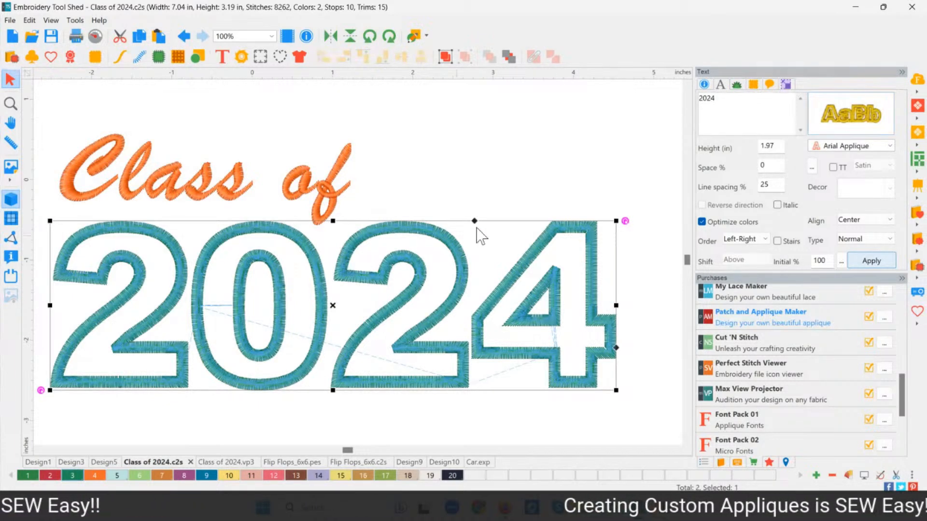
left_click(771, 86)
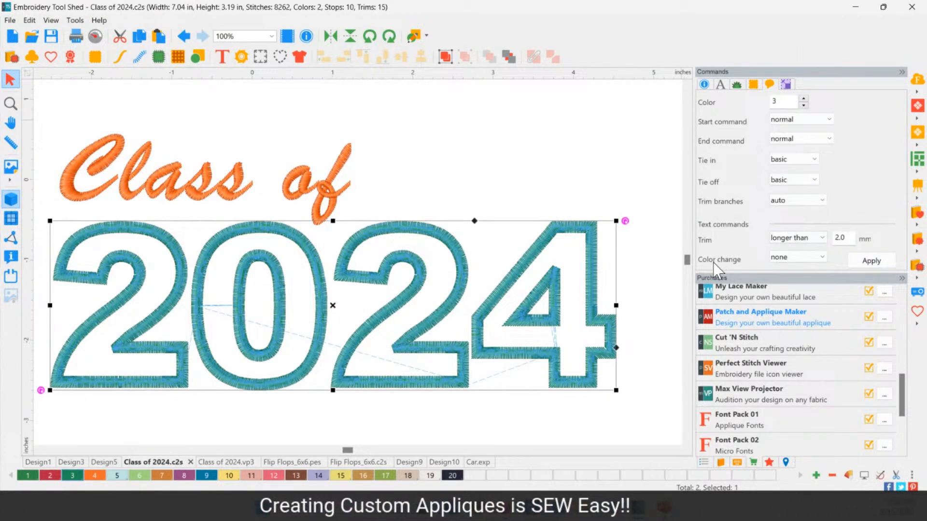
left_click(794, 257)
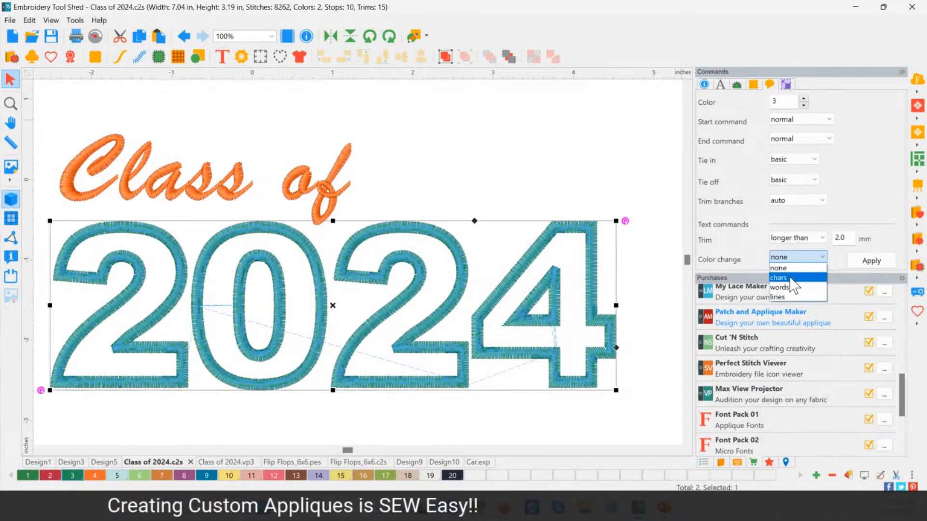
left_click(785, 275)
left_click(856, 260)
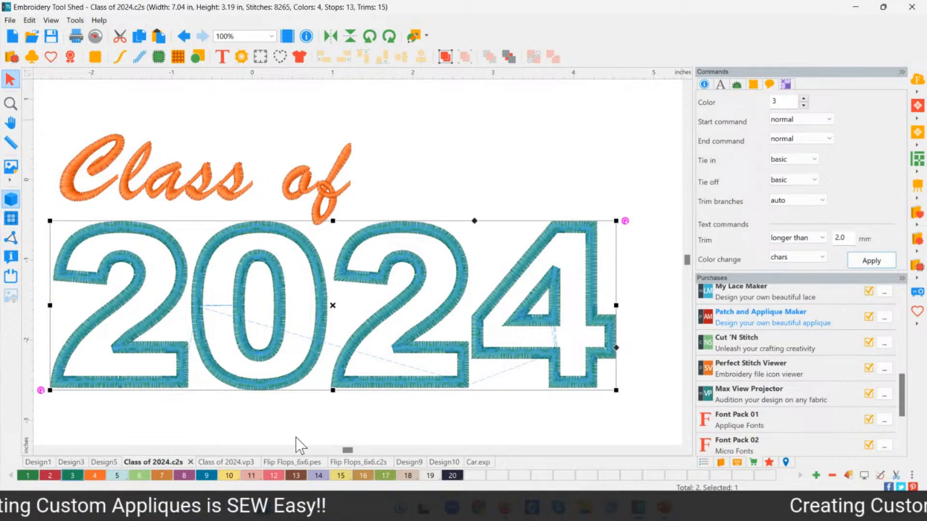
left_click(202, 426)
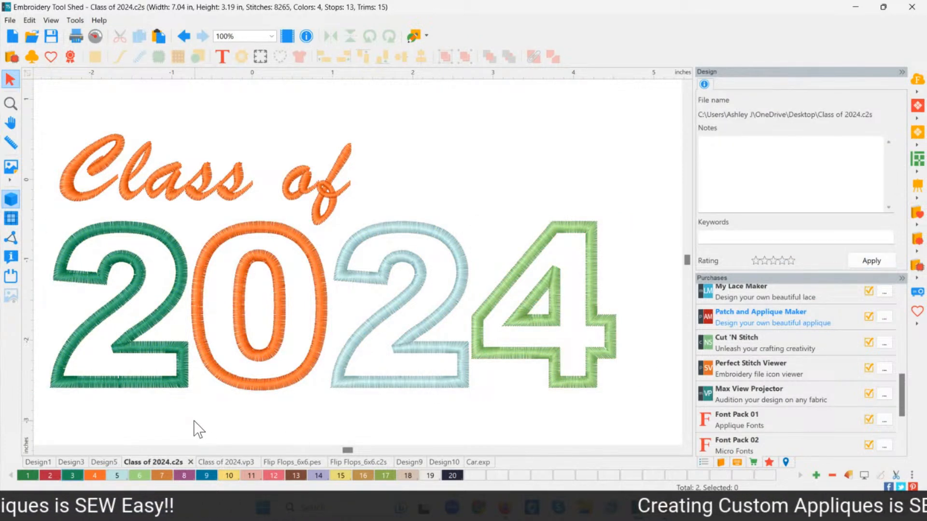
left_click(238, 389)
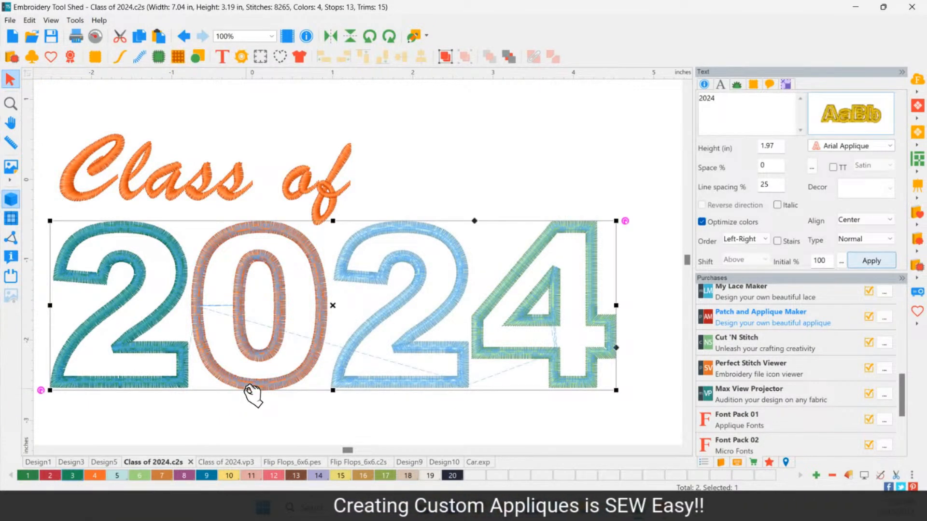